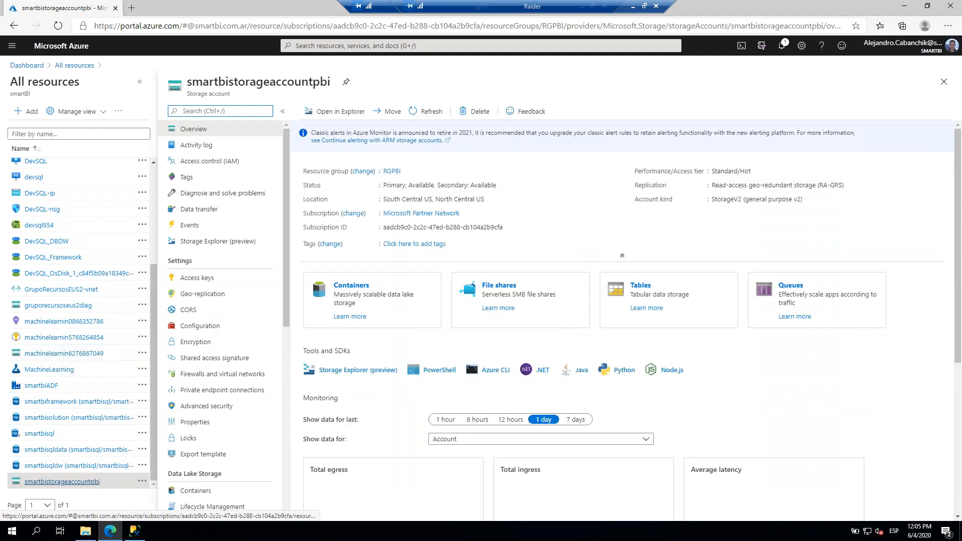
Close the PBIUG Titanic folder window and minimize the remote desktop session.
{"action": "left_click", "coordinate": [904, 6]}
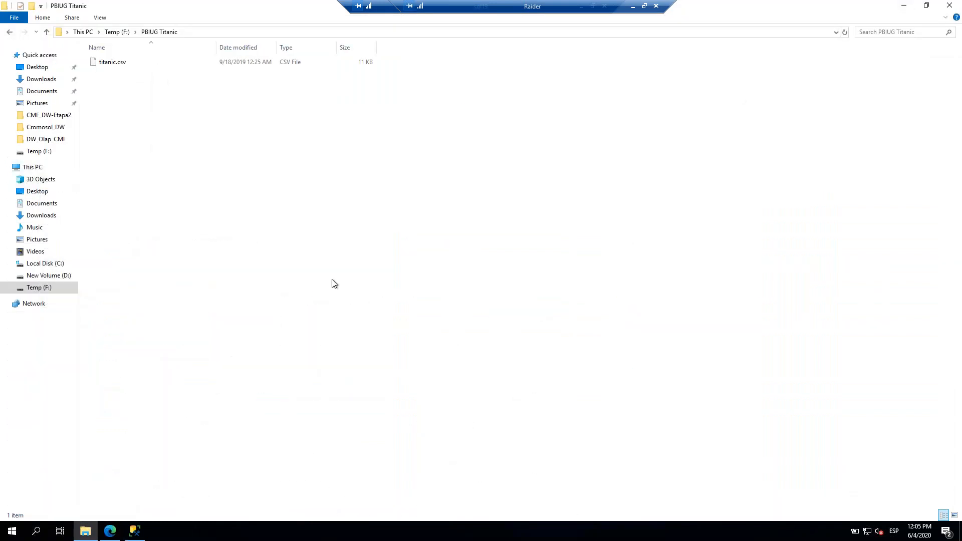
{"action": "left_click", "coordinate": [949, 6]}
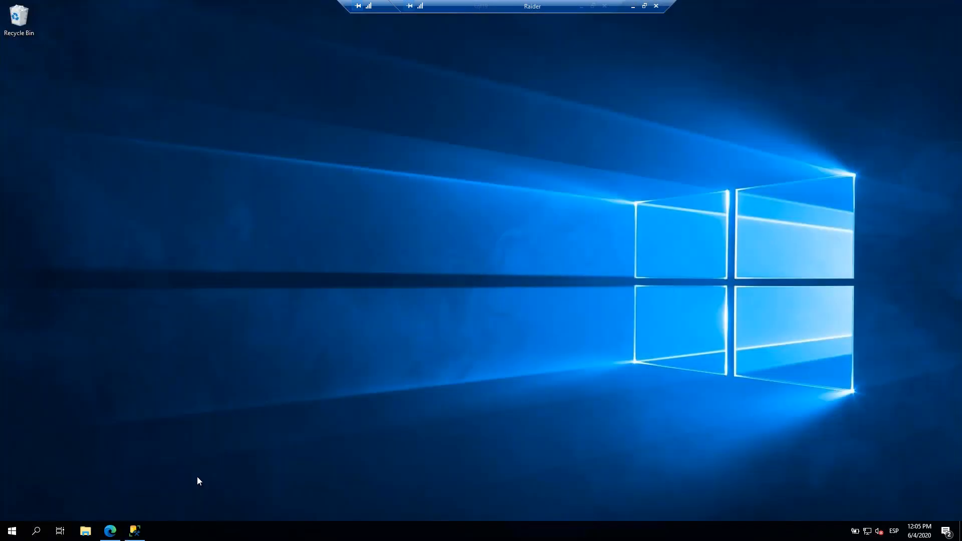
{"action": "left_click", "coordinate": [109, 536]}
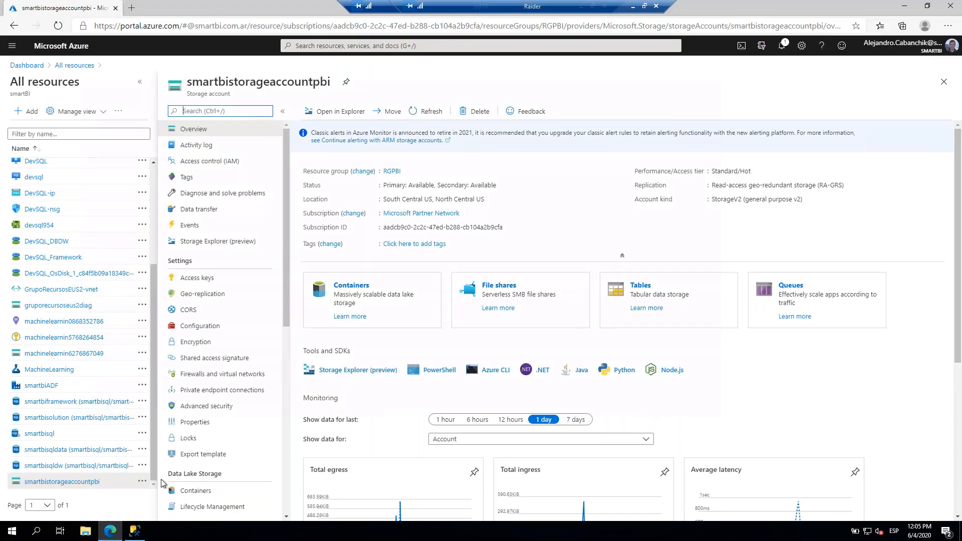
{"action": "left_click_drag", "start_coordinate": [609, 7], "coordinate": [370, 7]}
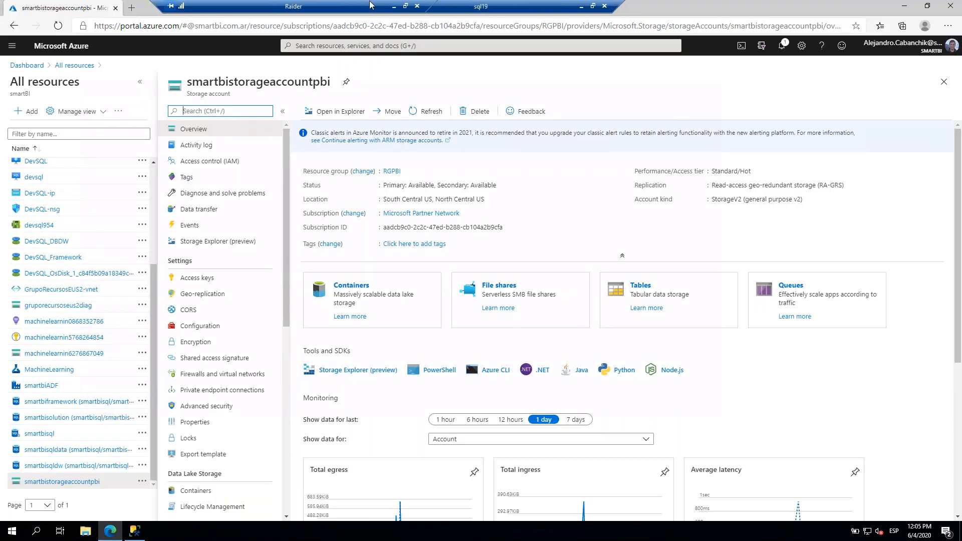
{"action": "left_click", "coordinate": [581, 7]}
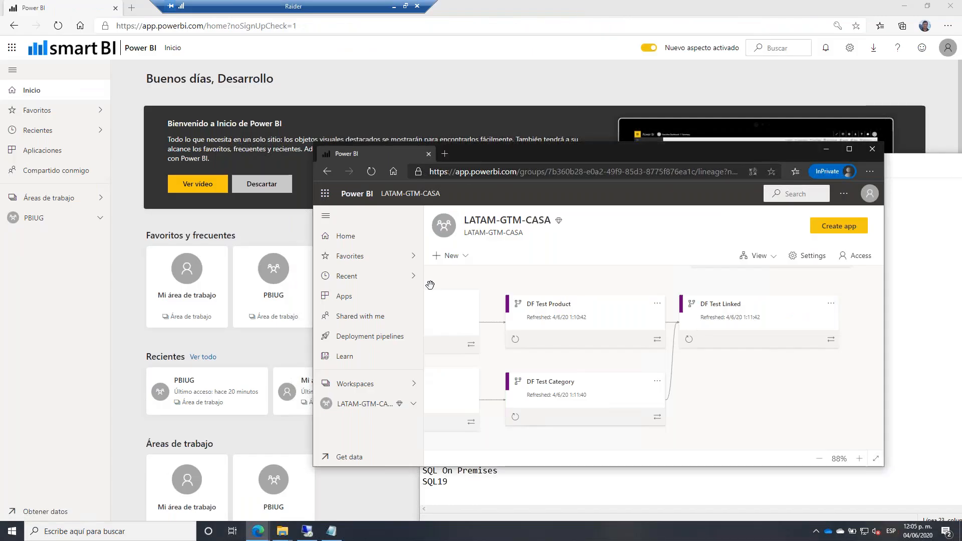
Bring the main Power BI window forward and open Mi área de trabajo.
{"action": "left_click", "coordinate": [320, 94]}
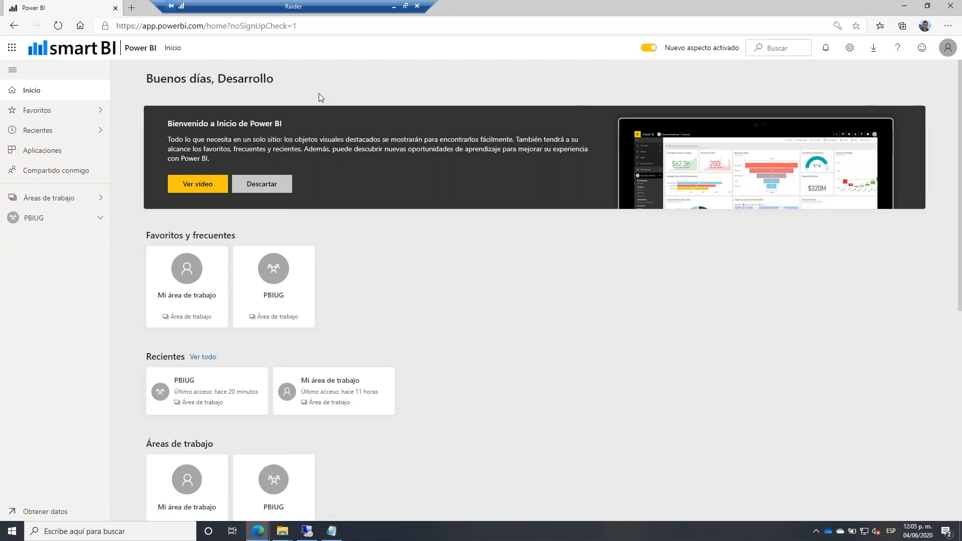
{"action": "left_click", "coordinate": [189, 282]}
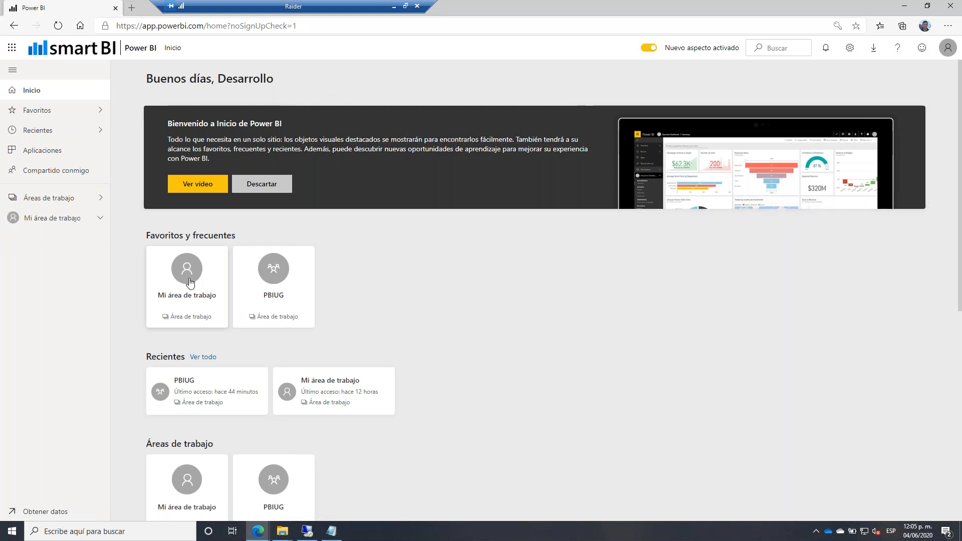
{"action": "left_click", "coordinate": [143, 111]}
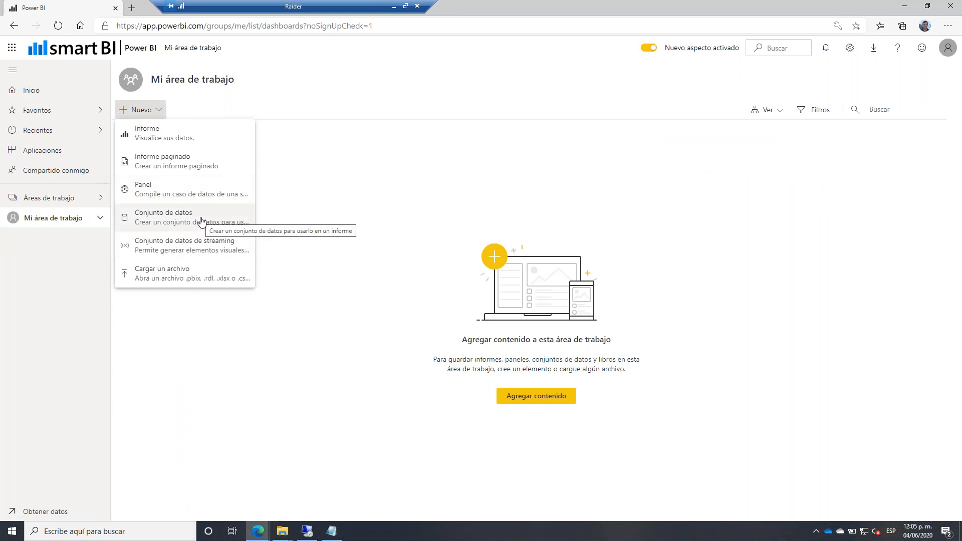
{"action": "left_click", "coordinate": [90, 204]}
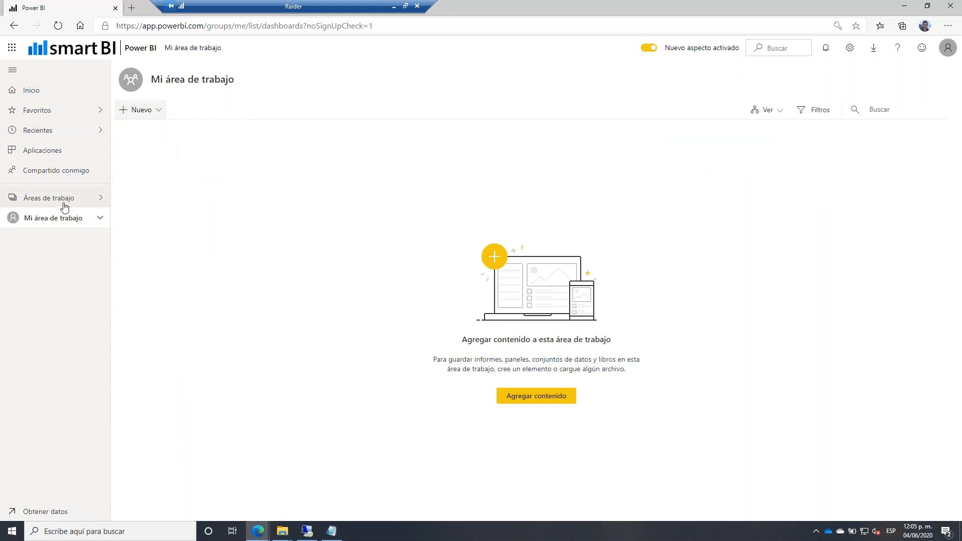
Open the PBIUG workspace and browse its lineage of con Gateway and Sin Gateway dataflows.
{"action": "left_click", "coordinate": [65, 207]}
{"action": "left_click", "coordinate": [151, 138]}
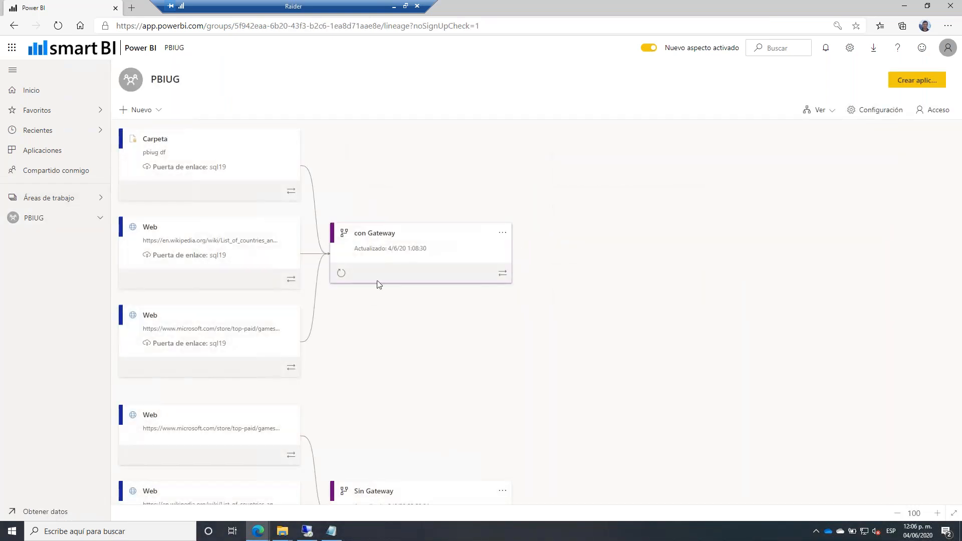
{"action": "scroll", "coordinate": [379, 285], "scroll_direction": "down", "scroll_amount": 7}
{"action": "scroll", "coordinate": [406, 318], "scroll_direction": "up", "scroll_amount": 3}
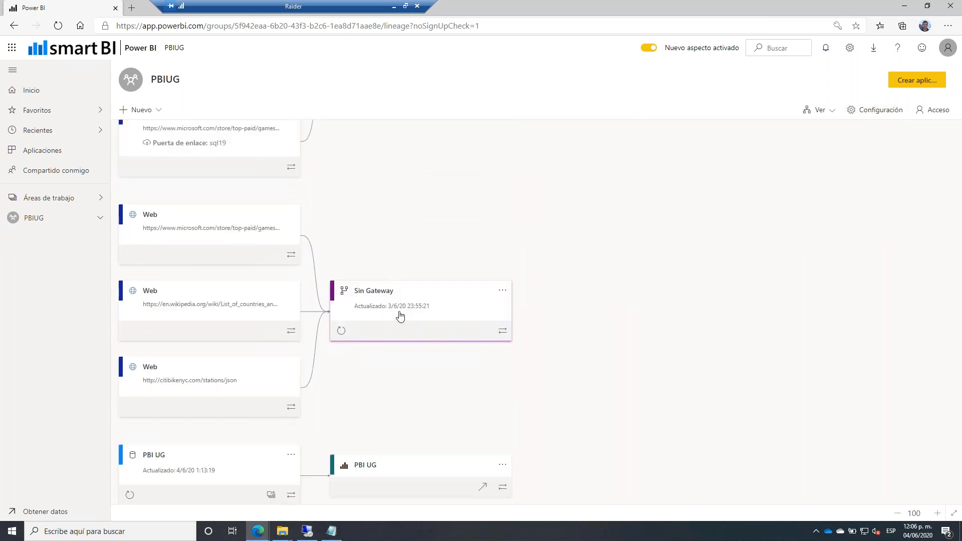
{"action": "scroll", "coordinate": [302, 269], "scroll_direction": "up", "scroll_amount": 5}
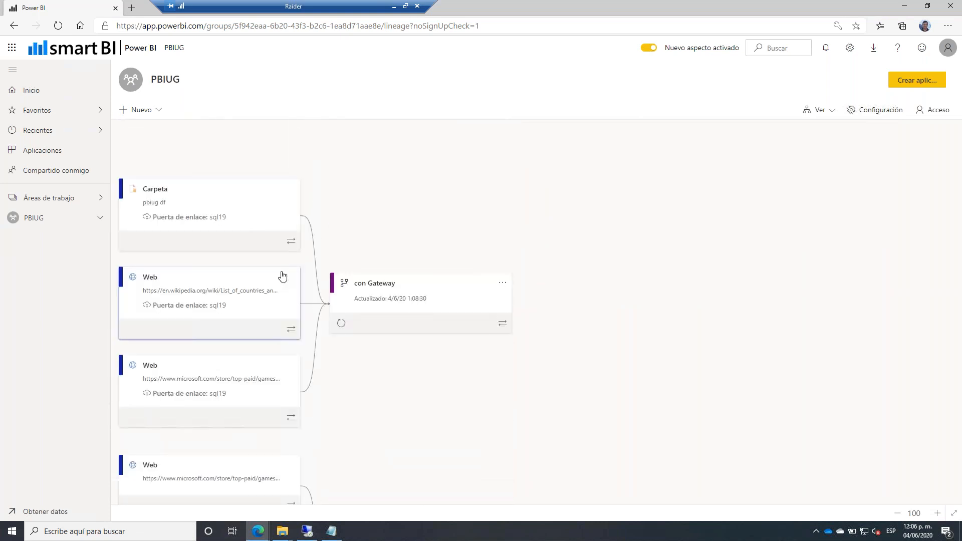
{"action": "scroll", "coordinate": [313, 260], "scroll_direction": "down", "scroll_amount": 5}
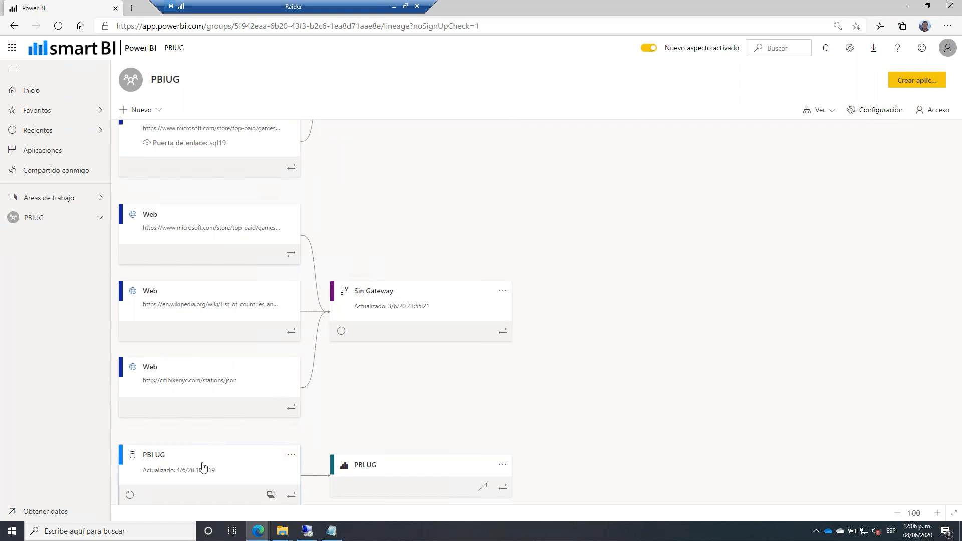
{"action": "scroll", "coordinate": [438, 318], "scroll_direction": "up", "scroll_amount": 3}
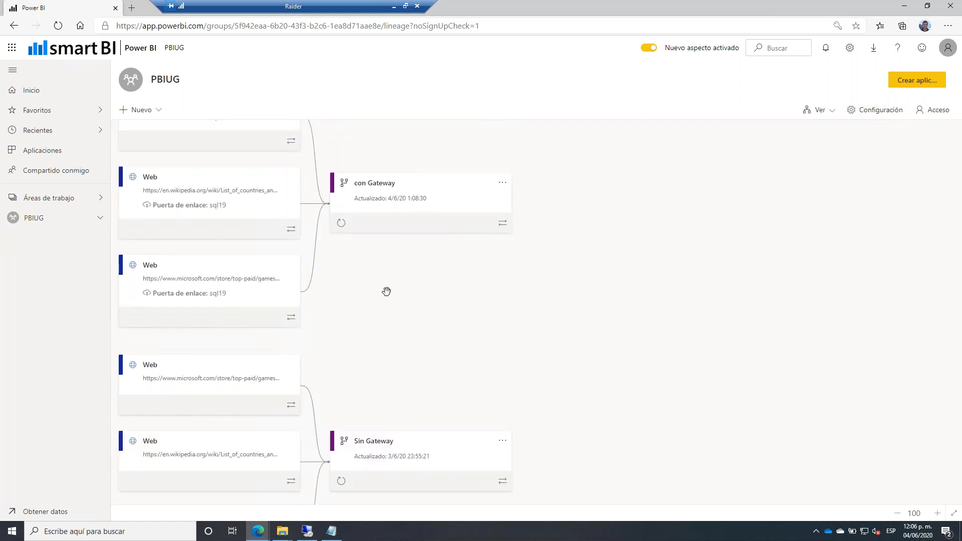
{"action": "scroll", "coordinate": [406, 250], "scroll_direction": "up", "scroll_amount": 1}
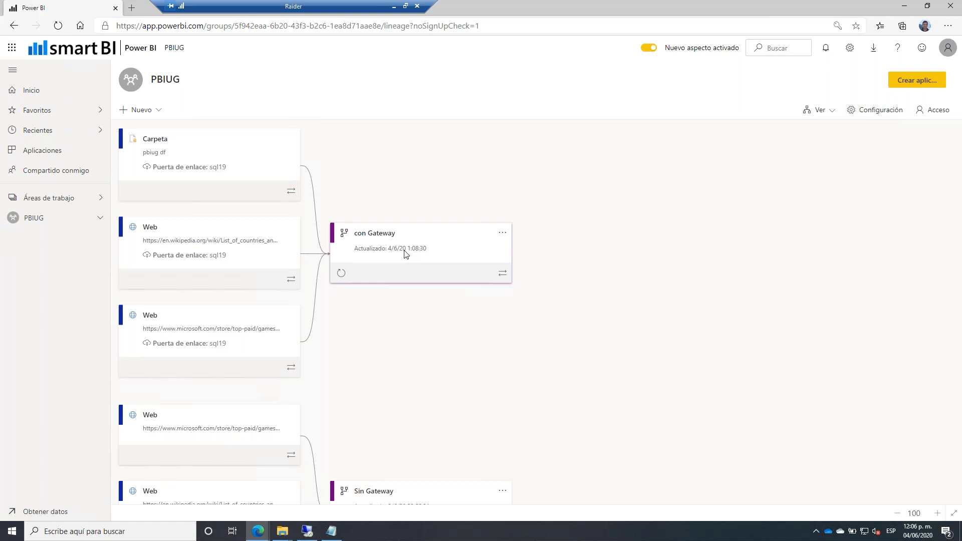
Create and save a new workspace named 'PBIUG DF simple'.
{"action": "left_click", "coordinate": [44, 206]}
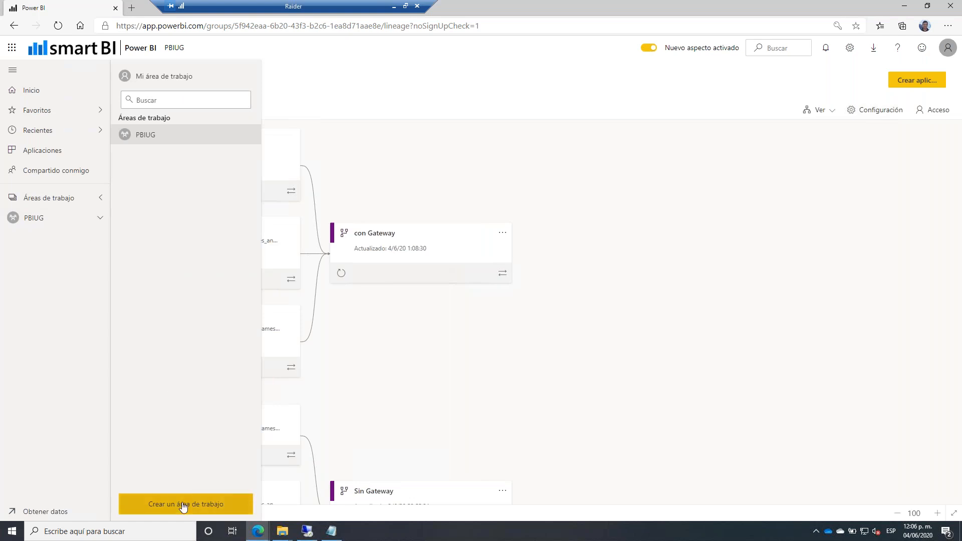
{"action": "left_click", "coordinate": [183, 504]}
{"action": "left_click", "coordinate": [722, 250]}
{"action": "type", "text": "PBI"}
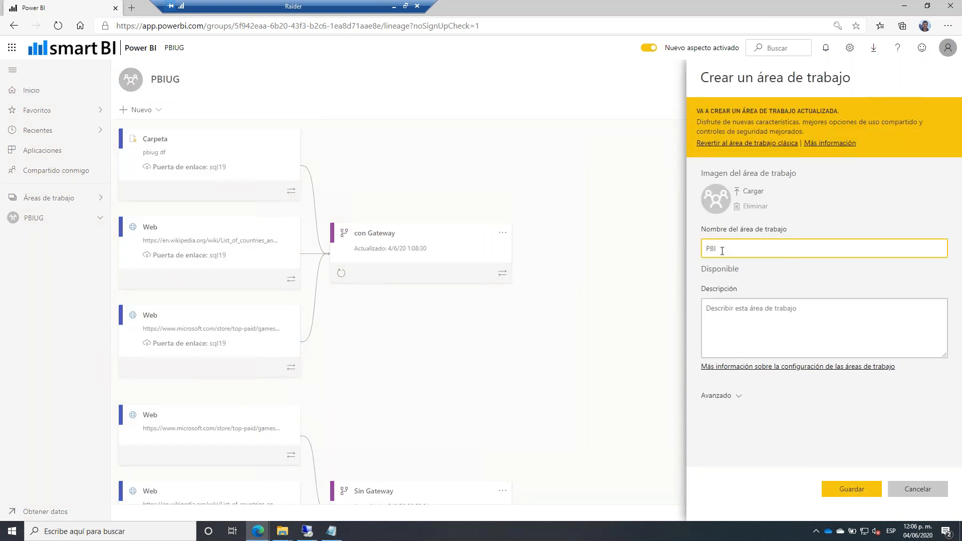
{"action": "type", "text": " UG DF 1simopl"}
{"action": "key", "text": "BackSpace"}
{"action": "key", "text": "BackSpace"}
{"action": "type", "text": "ple"}
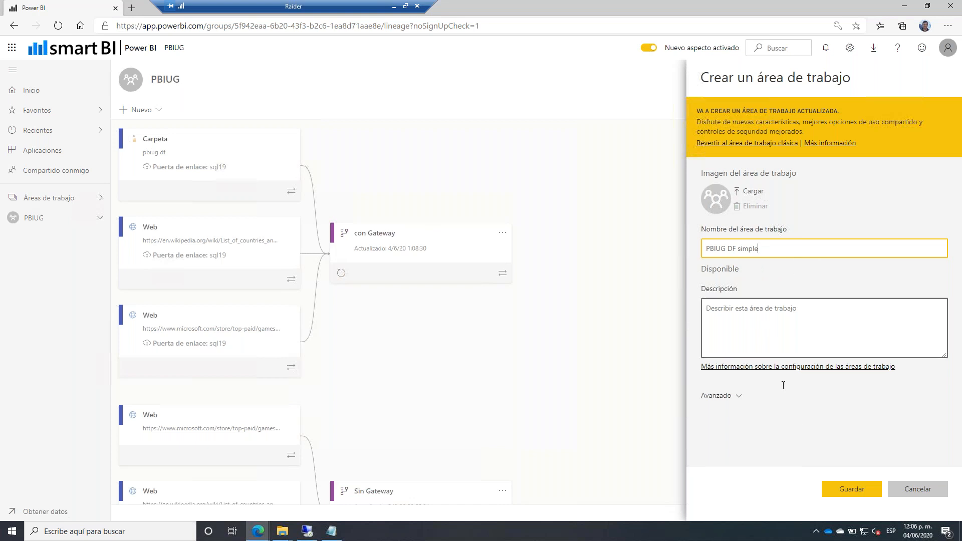
{"action": "left_click", "coordinate": [854, 496]}
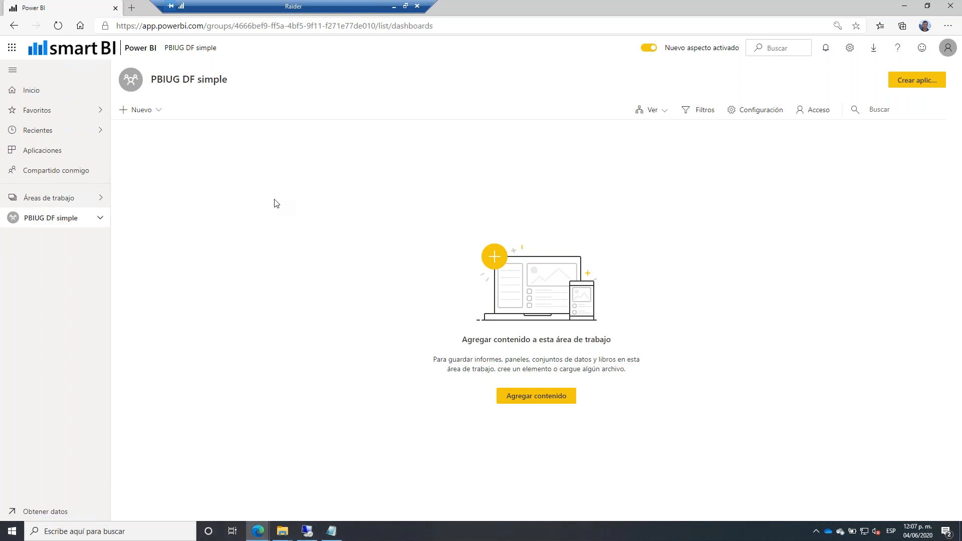
Start a new Flujo de datos from the Nuevo menu.
{"action": "left_click", "coordinate": [140, 110]}
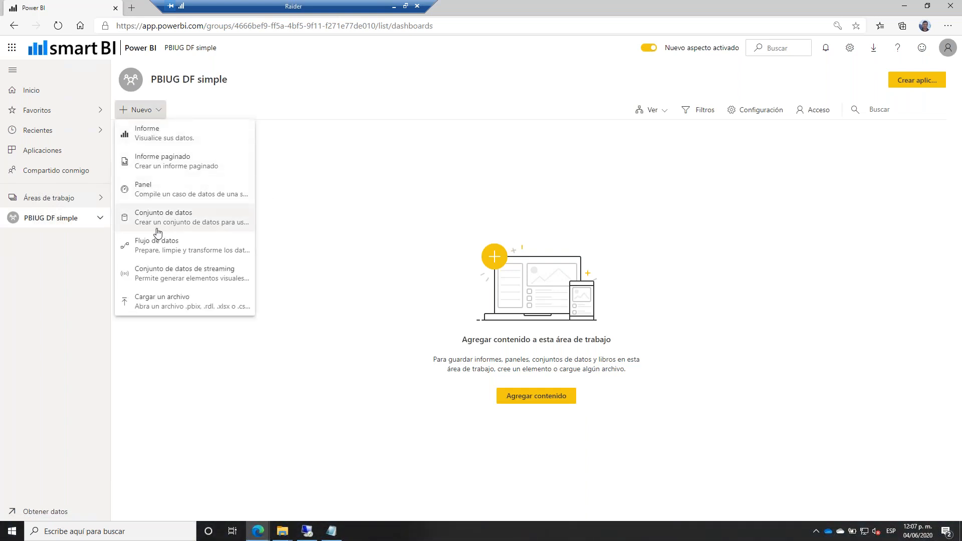
{"action": "left_click", "coordinate": [188, 249]}
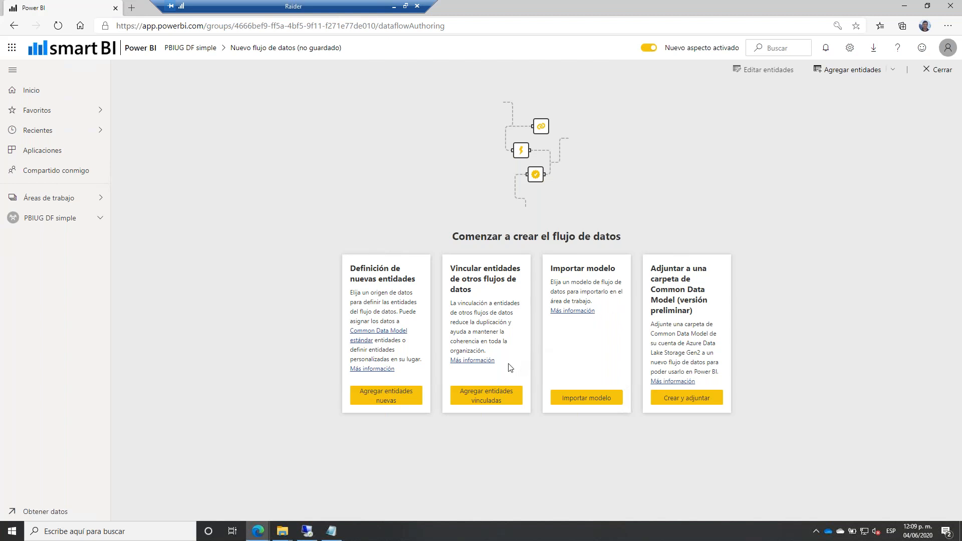
Begin adding new entities and copy the Azure SQL server address from the Notepad notes.
{"action": "left_click", "coordinate": [386, 396]}
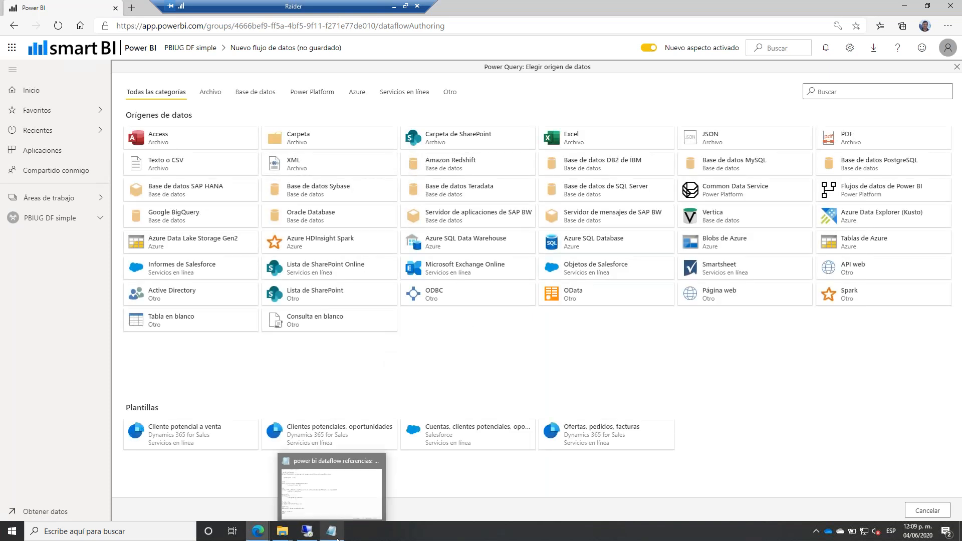
{"action": "left_click", "coordinate": [337, 538]}
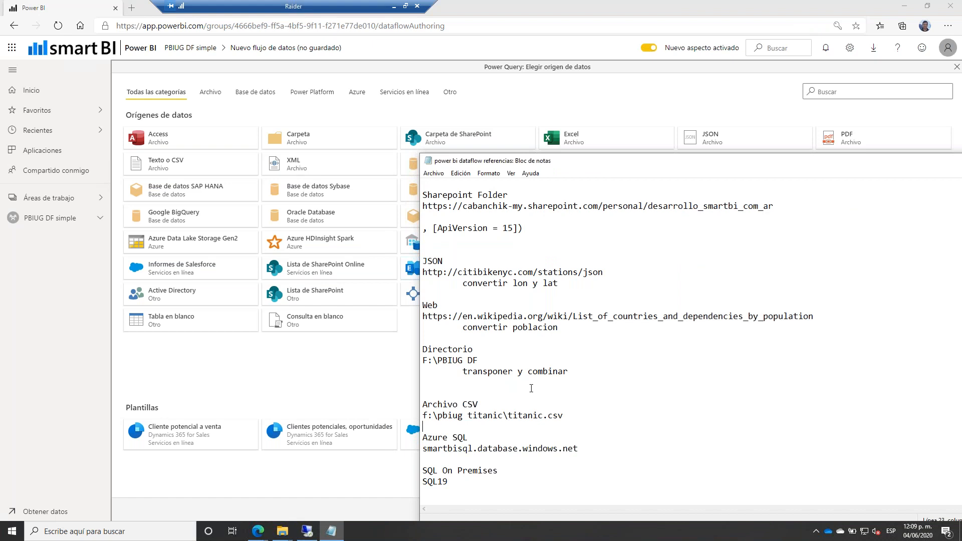
{"action": "left_click_drag", "start_coordinate": [591, 448], "coordinate": [422, 449]}
{"action": "key", "text": "ctrl+c"}
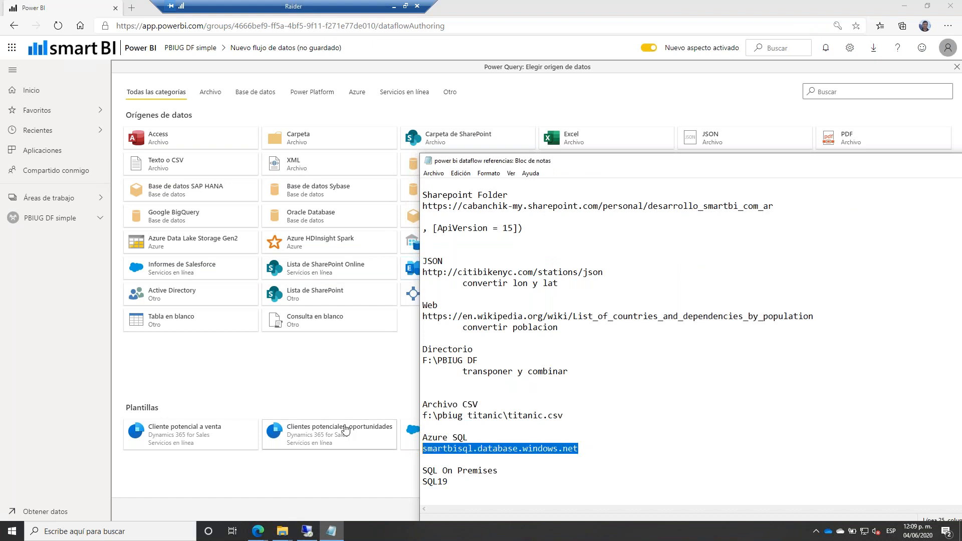
{"action": "left_click", "coordinate": [364, 386]}
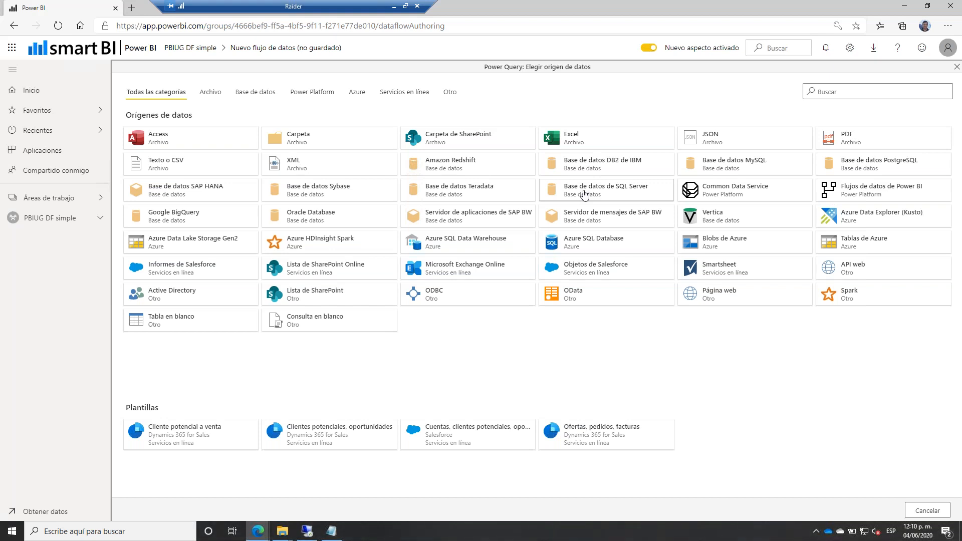
Connect to SQL Server database 'smartbisolution' on the pasted Azure SQL server.
{"action": "left_click", "coordinate": [584, 194]}
{"action": "left_click", "coordinate": [306, 114]}
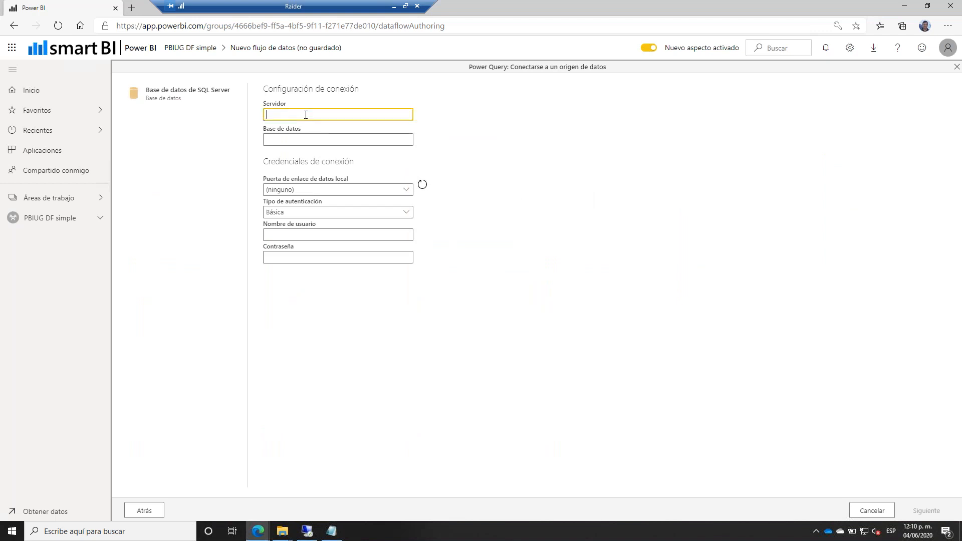
{"action": "key", "text": "ctrl+v"}
{"action": "left_click_drag", "start_coordinate": [364, 115], "coordinate": [249, 118]}
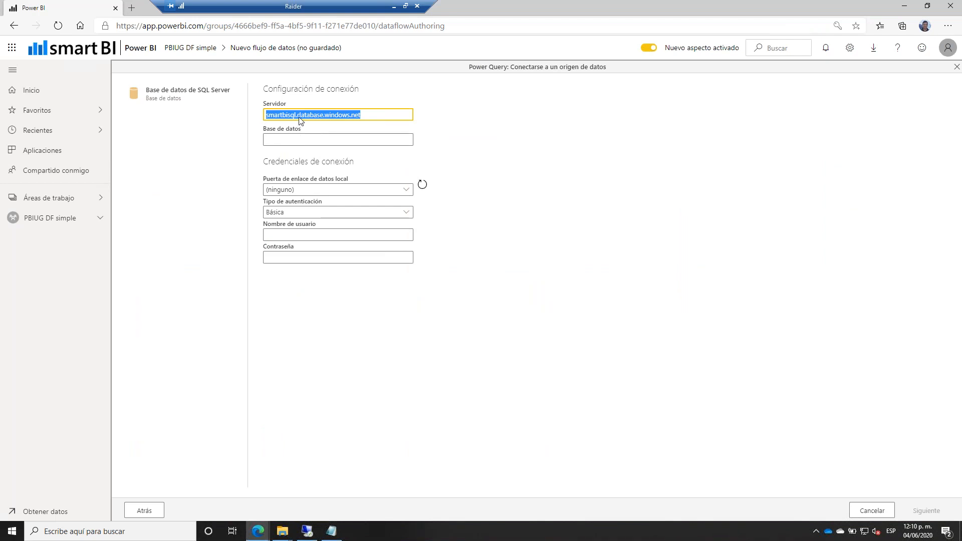
{"action": "left_click", "coordinate": [289, 136]}
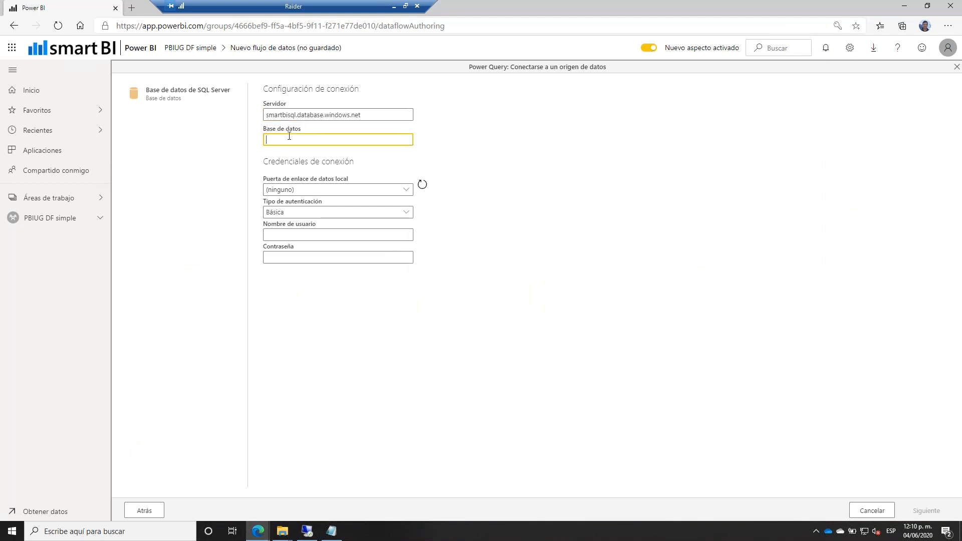
{"action": "type", "text": "smartbisolution"}
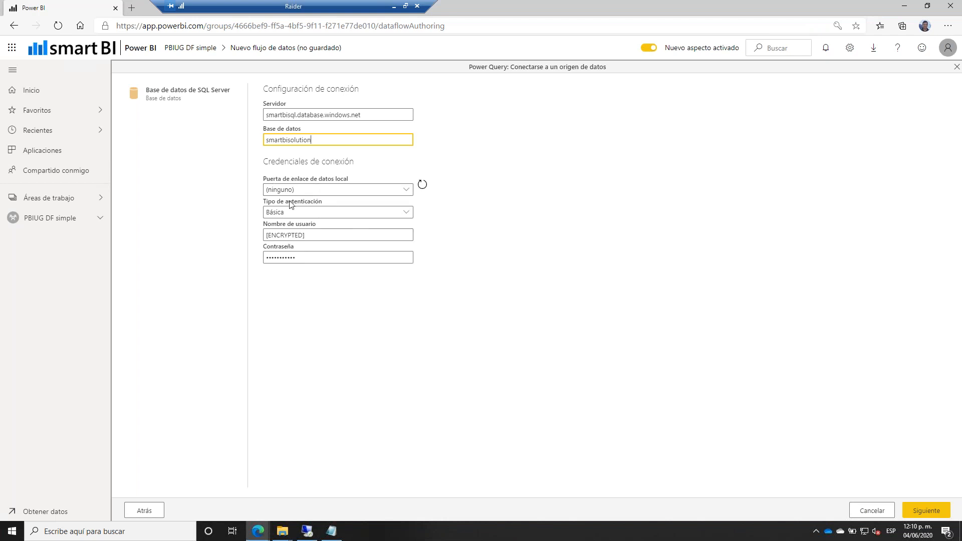
{"action": "left_click", "coordinate": [916, 510]}
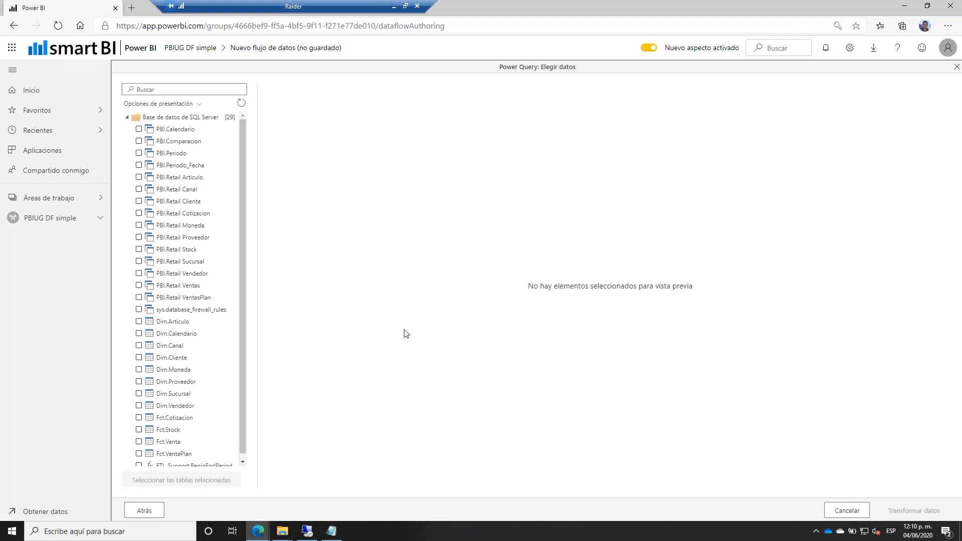
Preview the PBI.Retail Cliente, Stock and VentasPlan tables.
{"action": "left_click", "coordinate": [207, 202]}
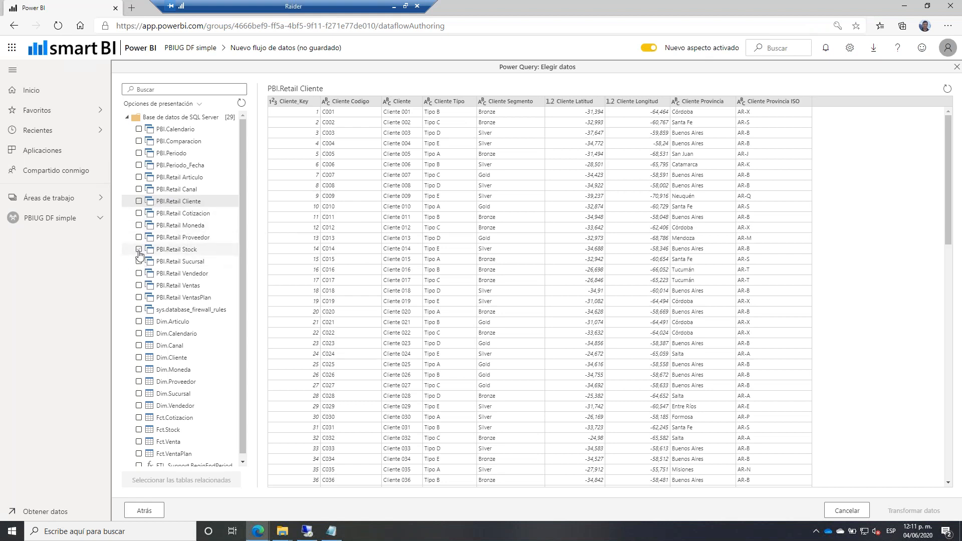
{"action": "left_click", "coordinate": [166, 250]}
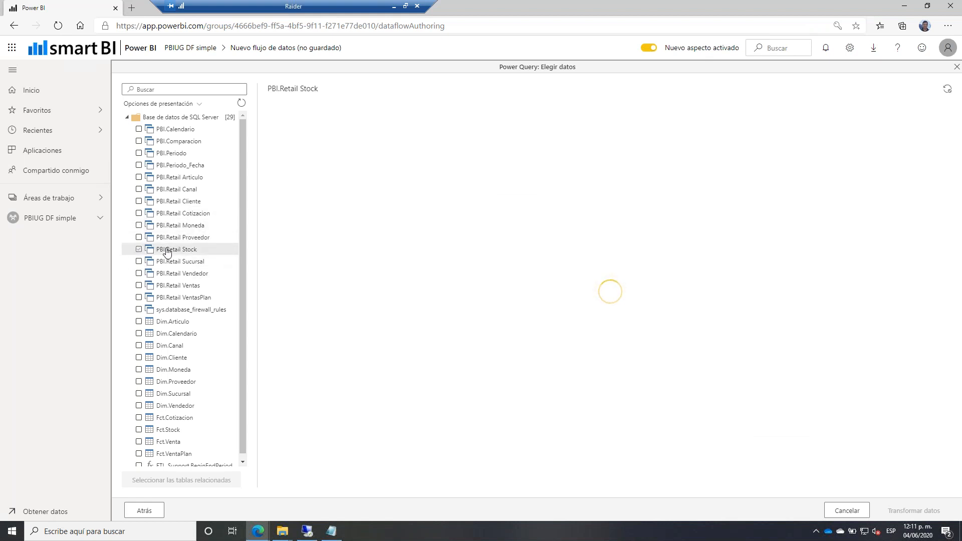
{"action": "left_click", "coordinate": [190, 299]}
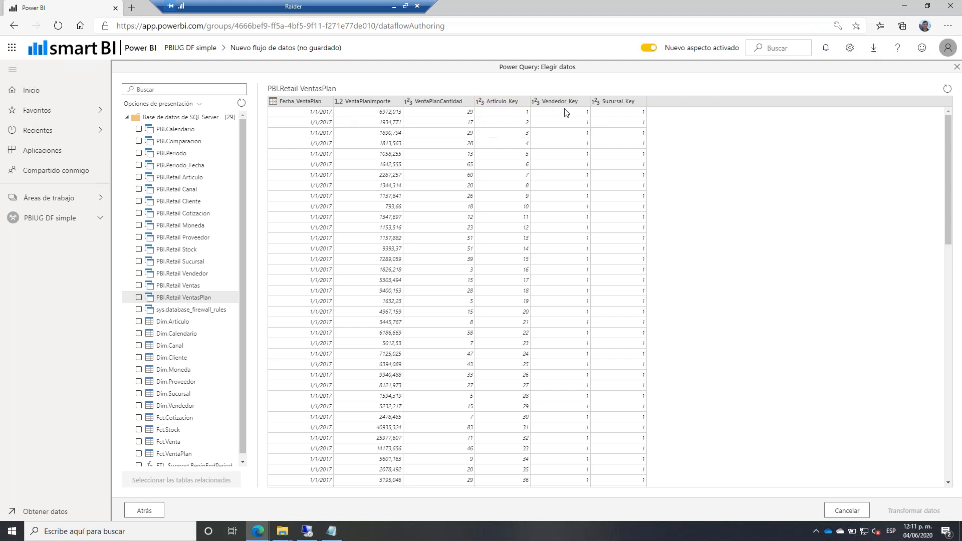
Select VentasPlan, Vendedor, Sucursal and Articulo and load them with Transformar datos.
{"action": "left_click", "coordinate": [139, 298]}
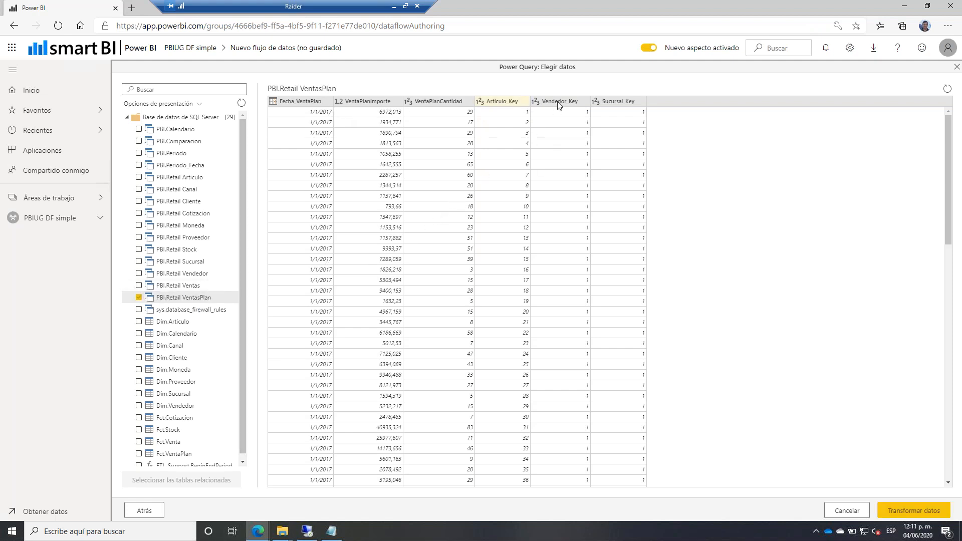
{"action": "left_click", "coordinate": [139, 273]}
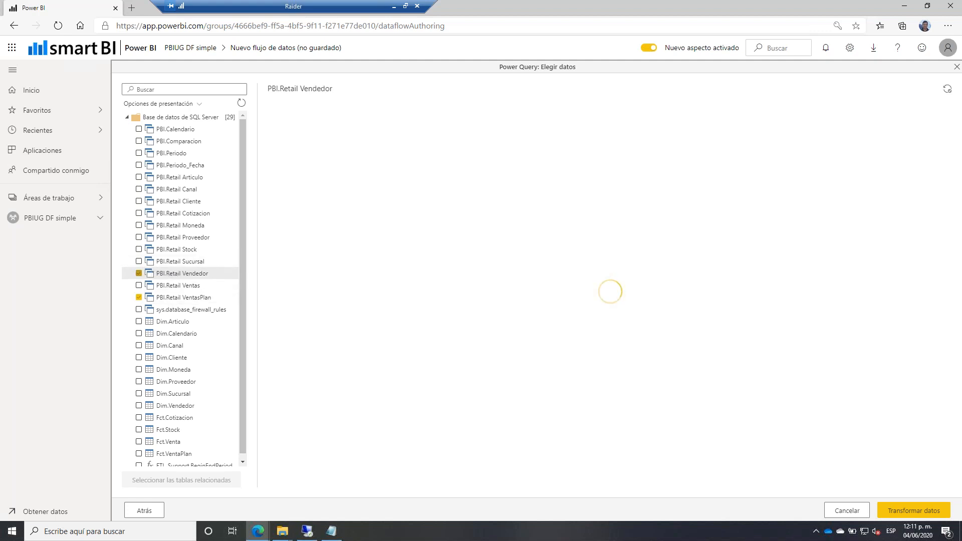
{"action": "left_click", "coordinate": [139, 261]}
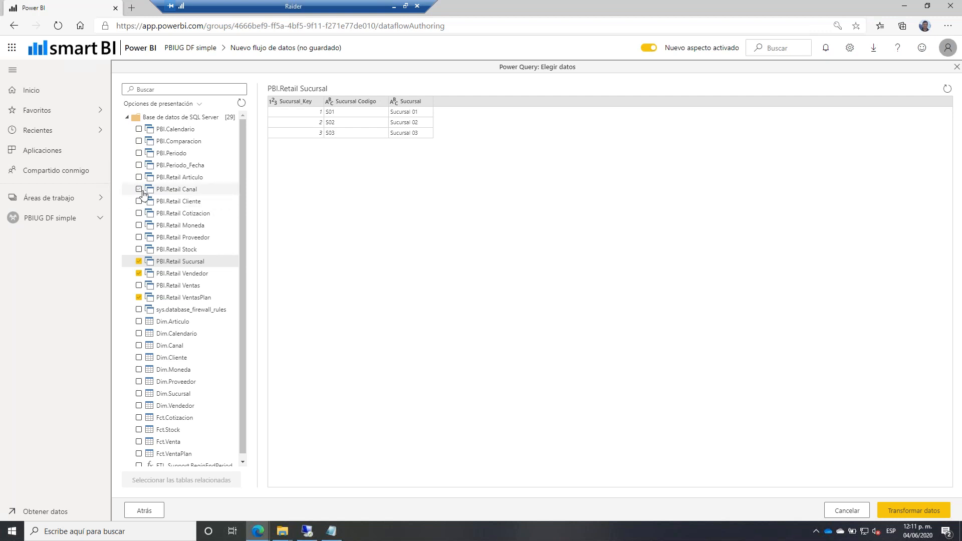
{"action": "left_click", "coordinate": [139, 177]}
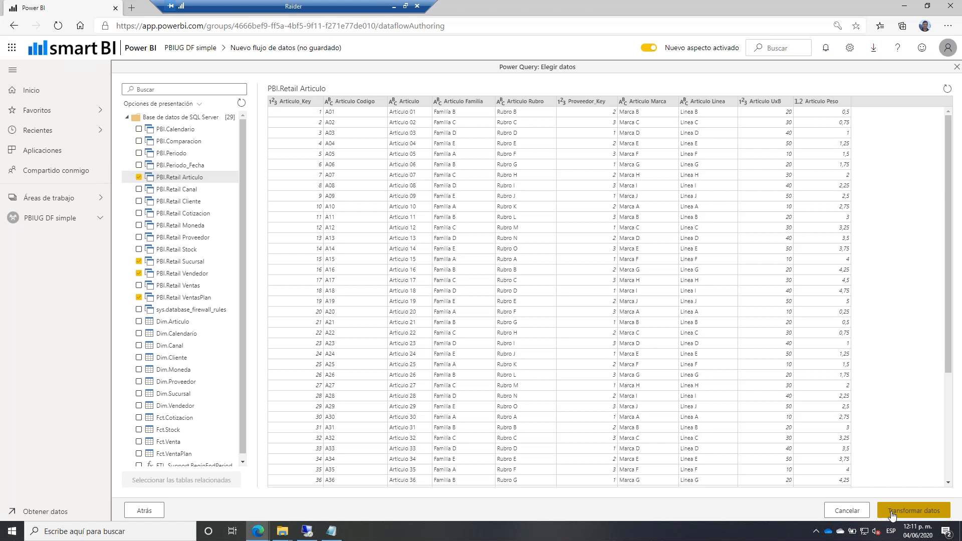
{"action": "left_click", "coordinate": [892, 513]}
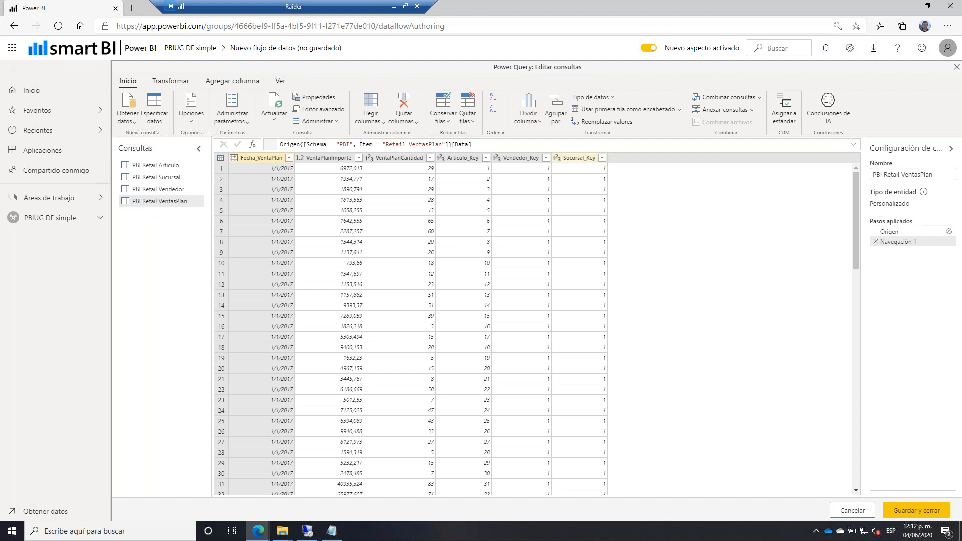
Merge PBI Retail VentasPlan with PBI Retail Articulo on Articulo_Key as a new query.
{"action": "left_click", "coordinate": [760, 100]}
{"action": "left_click", "coordinate": [722, 128]}
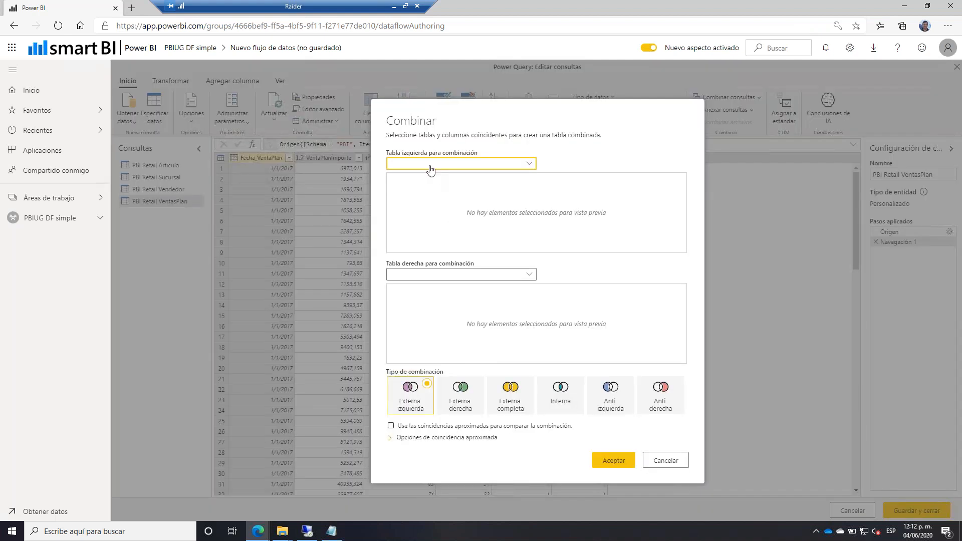
{"action": "left_click", "coordinate": [430, 165]}
{"action": "left_click", "coordinate": [440, 231]}
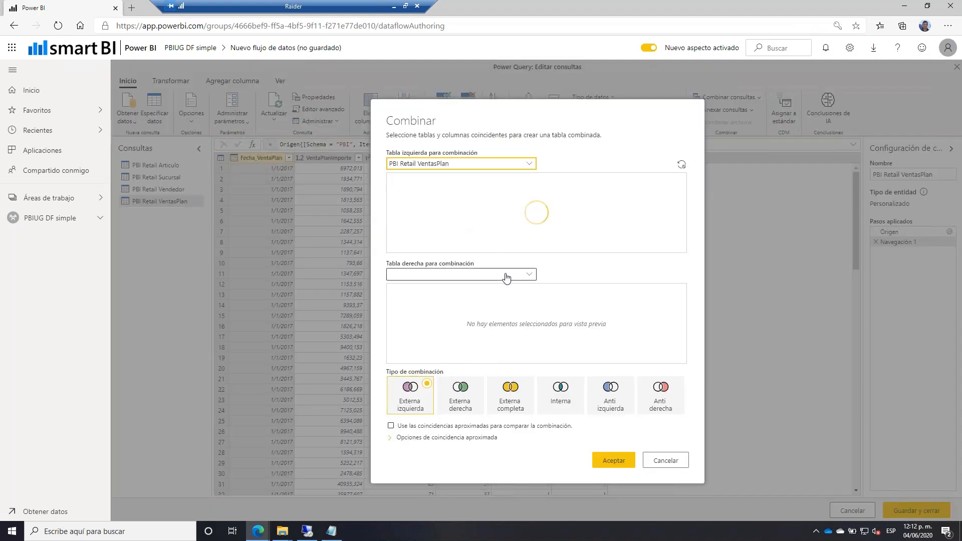
{"action": "left_click", "coordinate": [507, 275]}
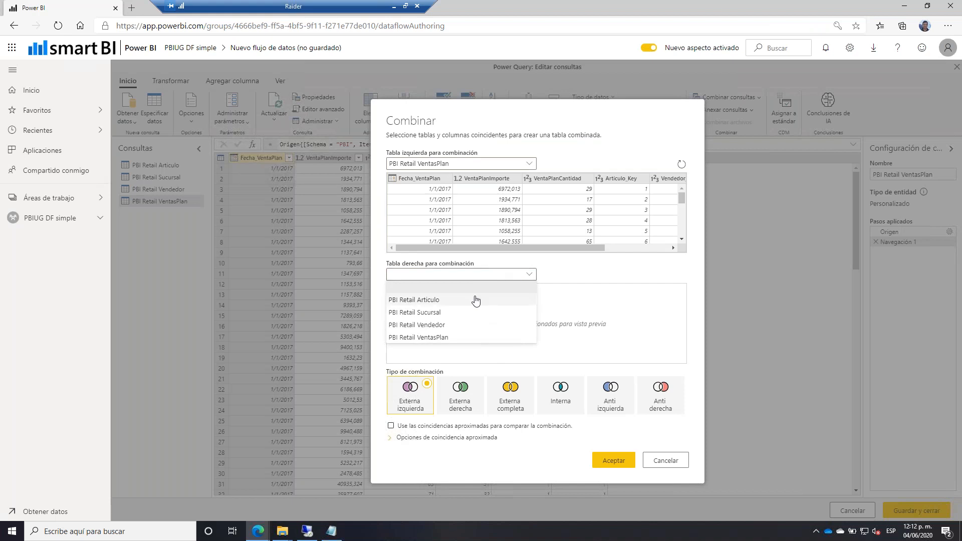
{"action": "left_click", "coordinate": [475, 300]}
{"action": "left_click", "coordinate": [645, 181]}
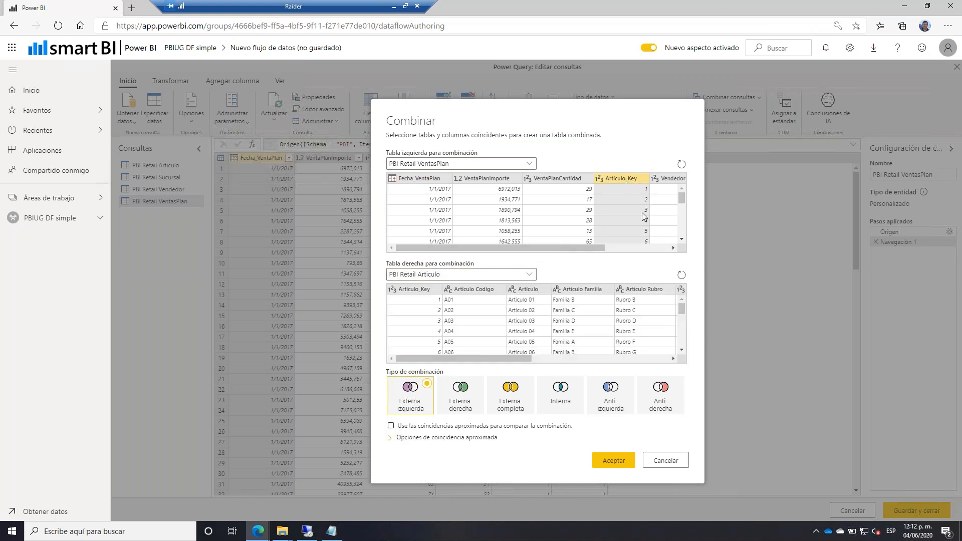
{"action": "left_click", "coordinate": [419, 287]}
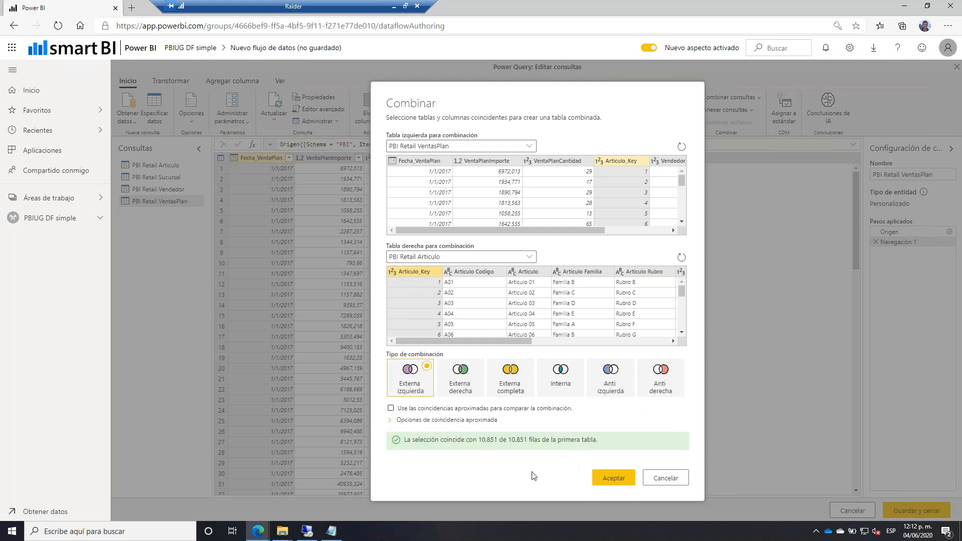
{"action": "left_click", "coordinate": [600, 479]}
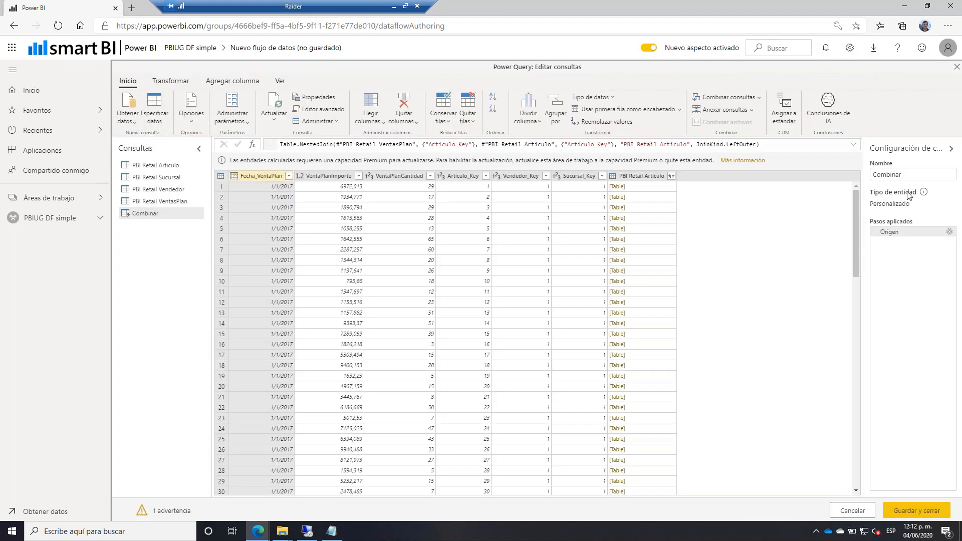
Rename the merged query to Plan.
{"action": "double_click", "coordinate": [891, 174]}
{"action": "type", "text": "Plan"}
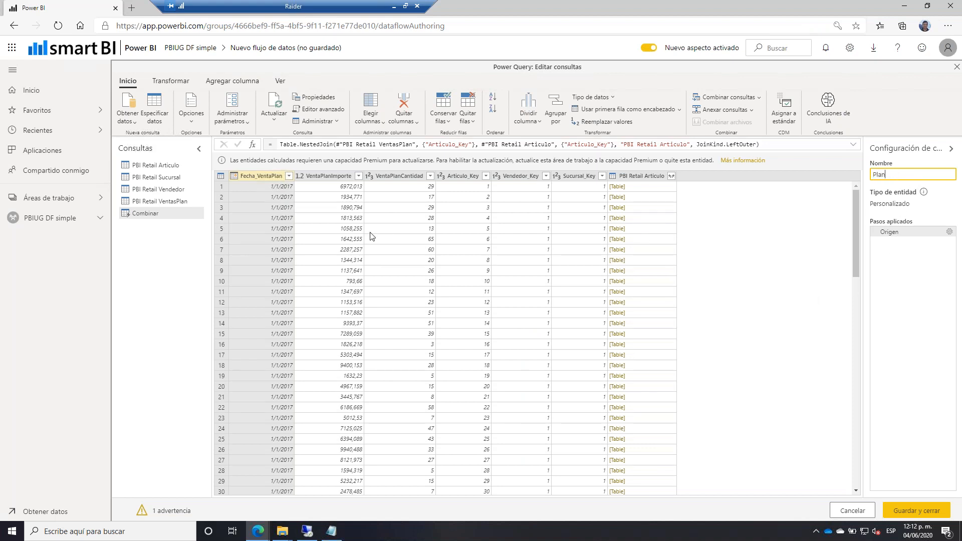
{"action": "left_click", "coordinate": [672, 177]}
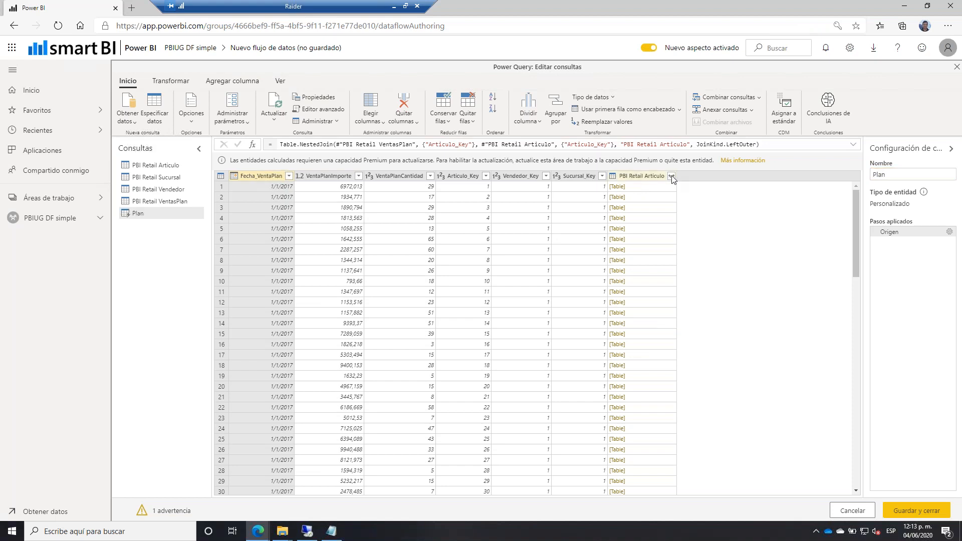
Expand PBI Retail Articulo into only the Articulo column, without prefix.
{"action": "left_click", "coordinate": [672, 176]}
{"action": "left_click", "coordinate": [521, 291]}
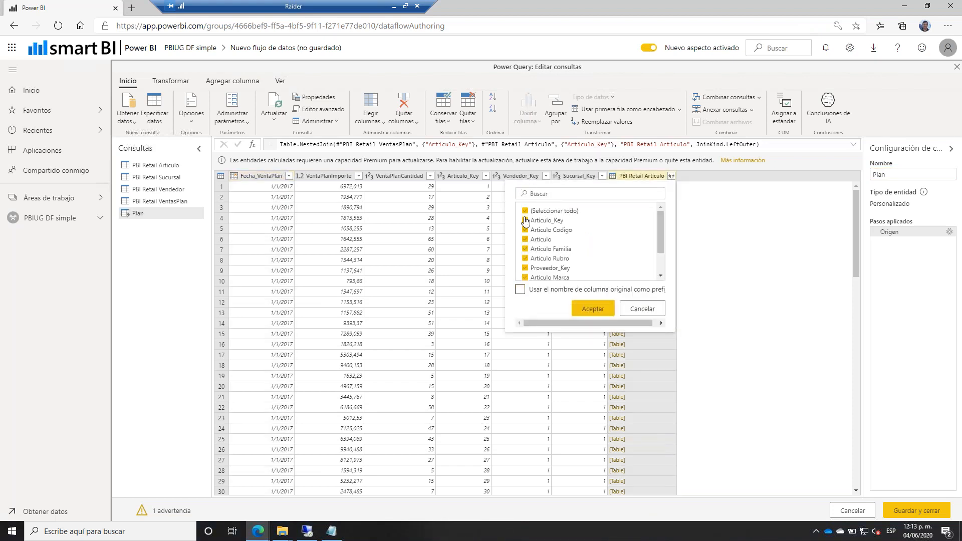
{"action": "left_click", "coordinate": [525, 211]}
{"action": "left_click", "coordinate": [525, 240]}
{"action": "left_click", "coordinate": [587, 310]}
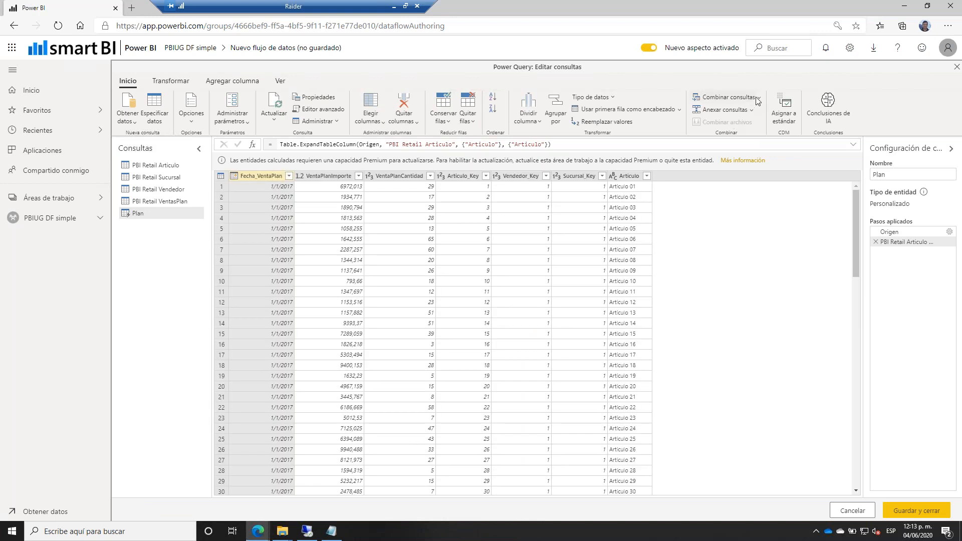
Merge PBI Retail Sucursal into the Plan query on Sucursal_Key.
{"action": "left_click", "coordinate": [757, 98]}
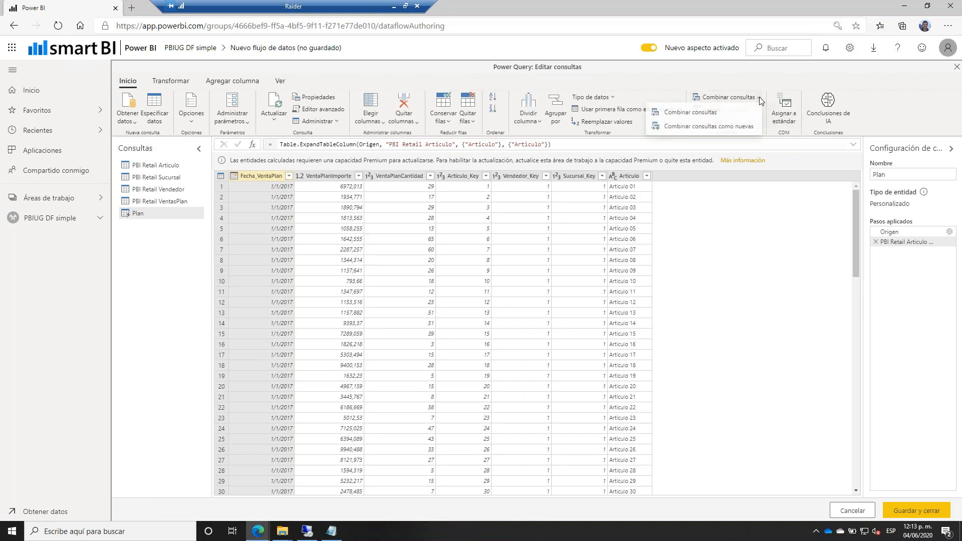
{"action": "left_click", "coordinate": [722, 118]}
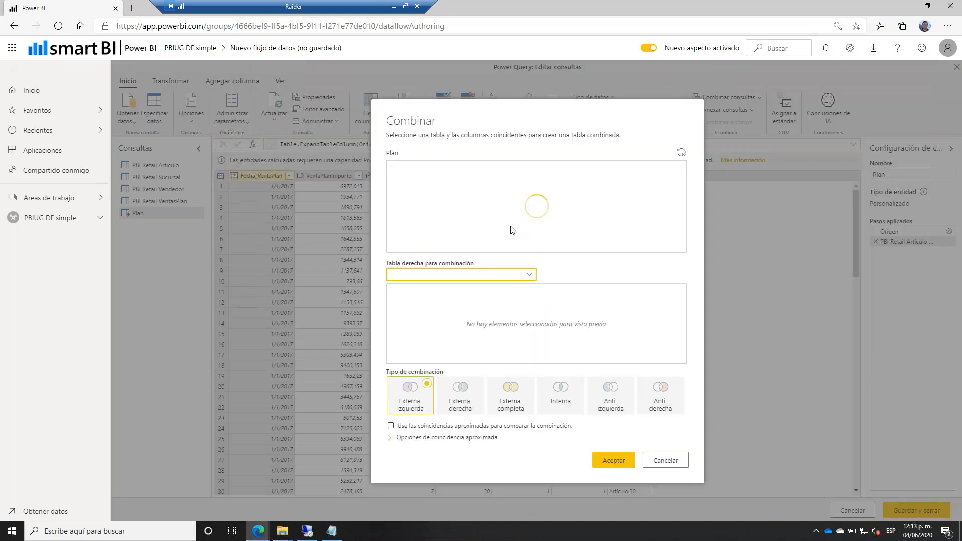
{"action": "left_click", "coordinate": [491, 274]}
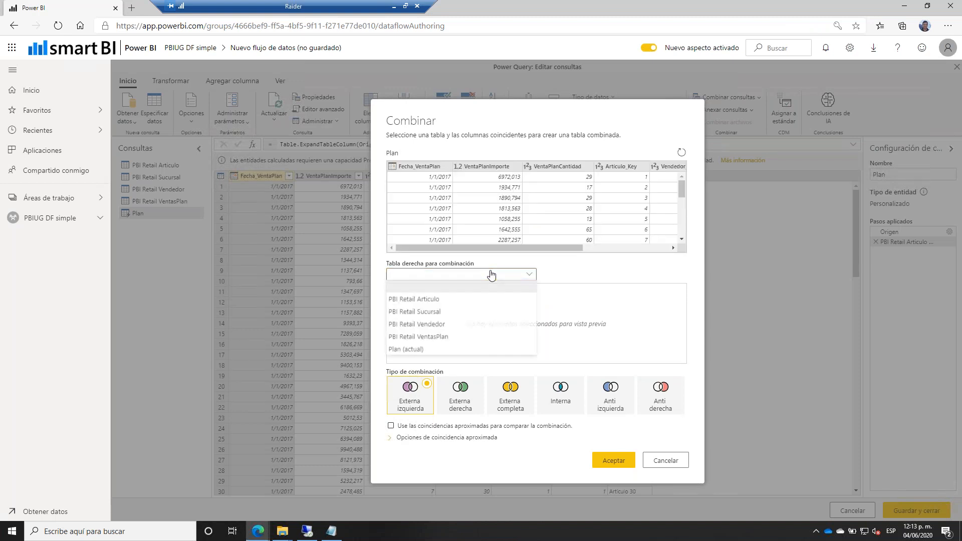
{"action": "left_click", "coordinate": [457, 312]}
{"action": "left_click", "coordinate": [606, 248]}
{"action": "left_click", "coordinate": [604, 166]}
{"action": "left_click", "coordinate": [414, 289]}
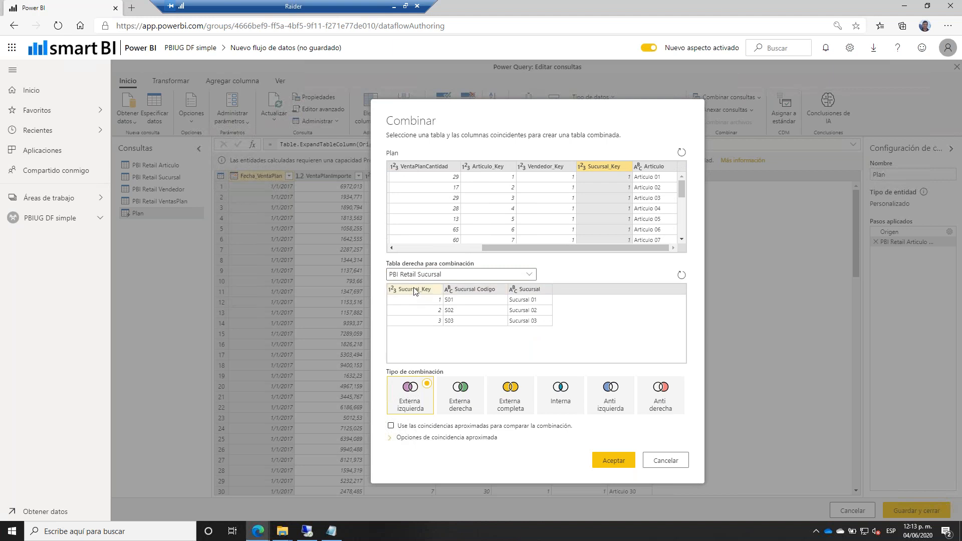
{"action": "left_click", "coordinate": [608, 479]}
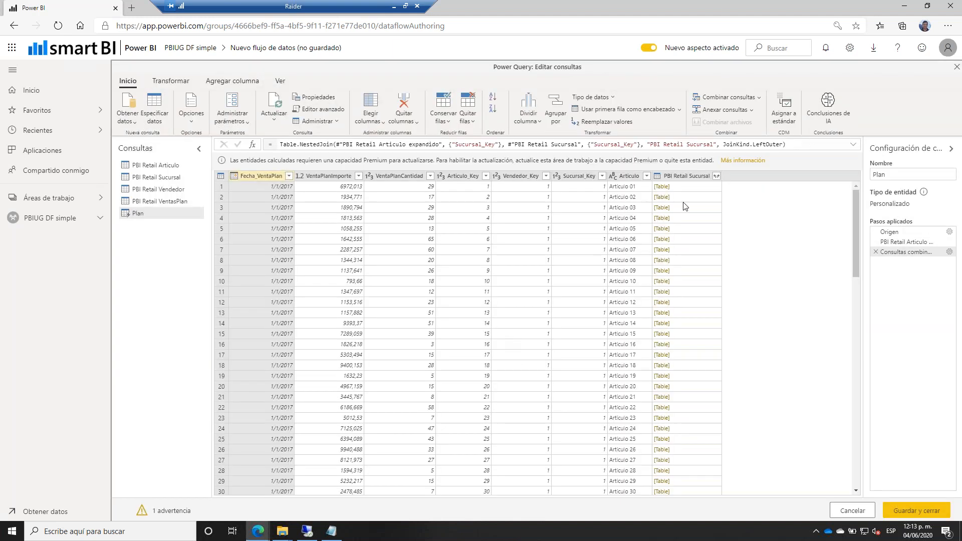
Expand PBI Retail Sucursal into only the Sucursal column, without prefix.
{"action": "left_click", "coordinate": [716, 176]}
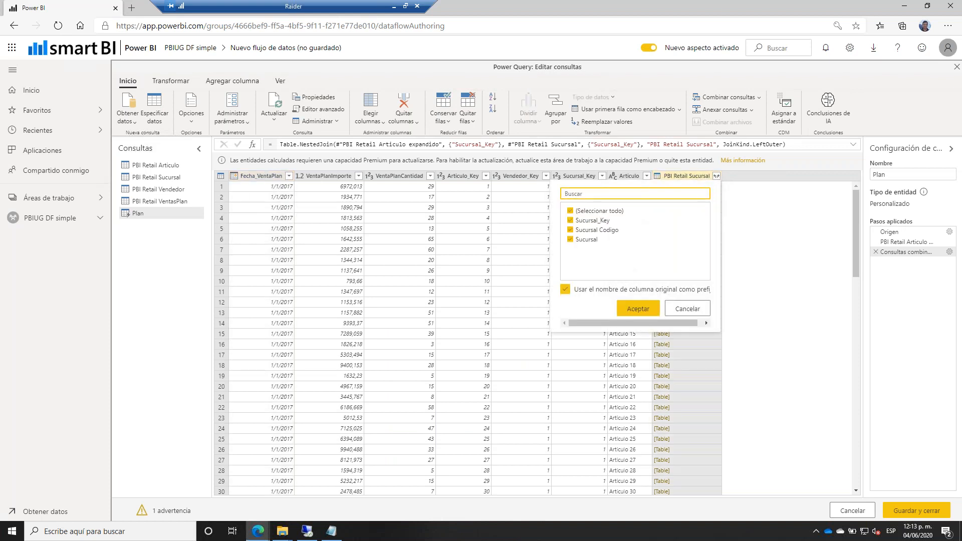
{"action": "left_click", "coordinate": [570, 211]}
{"action": "left_click", "coordinate": [569, 240]}
{"action": "left_click", "coordinate": [565, 290]}
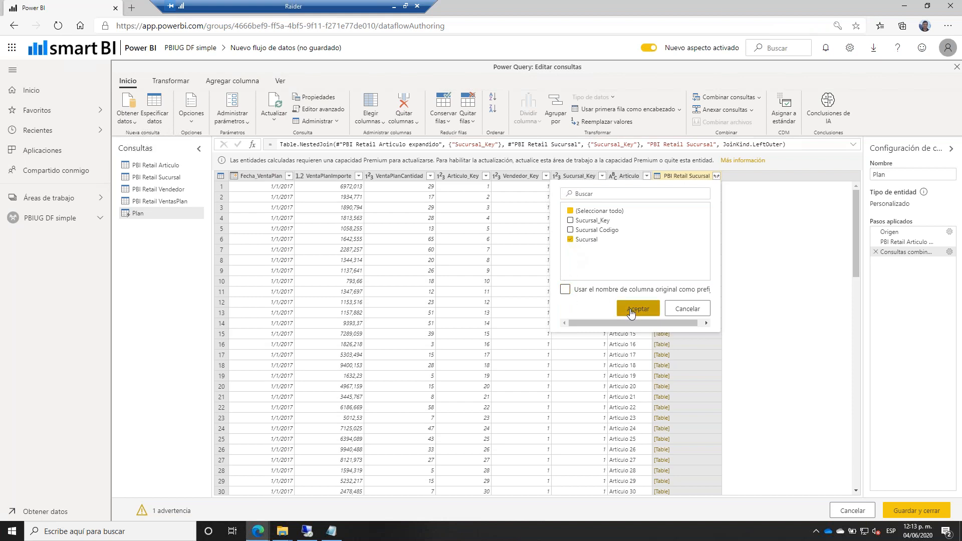
{"action": "left_click", "coordinate": [631, 311]}
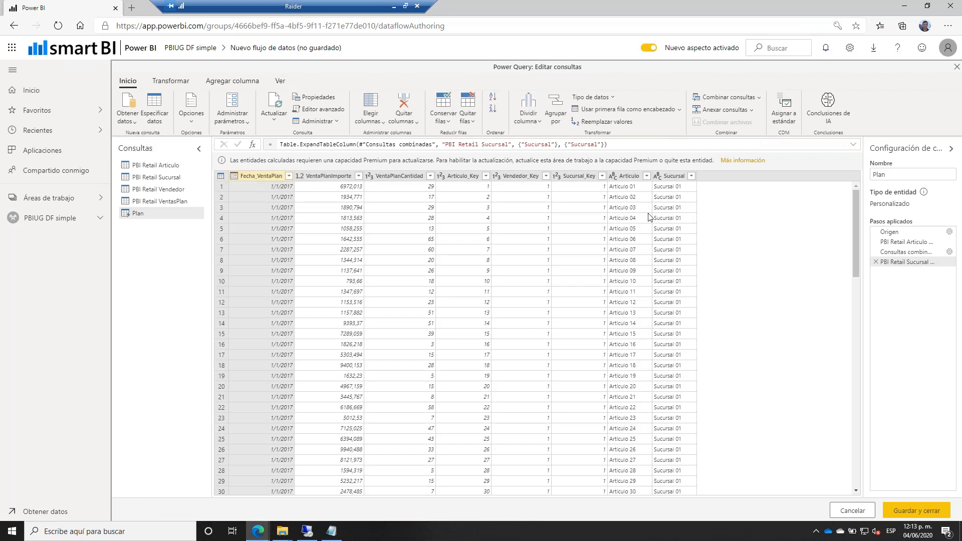
Left-outer merge the Plan query with PBI Retail Vendedor on Vendedor_Key.
{"action": "left_click", "coordinate": [759, 98]}
{"action": "left_click", "coordinate": [674, 110]}
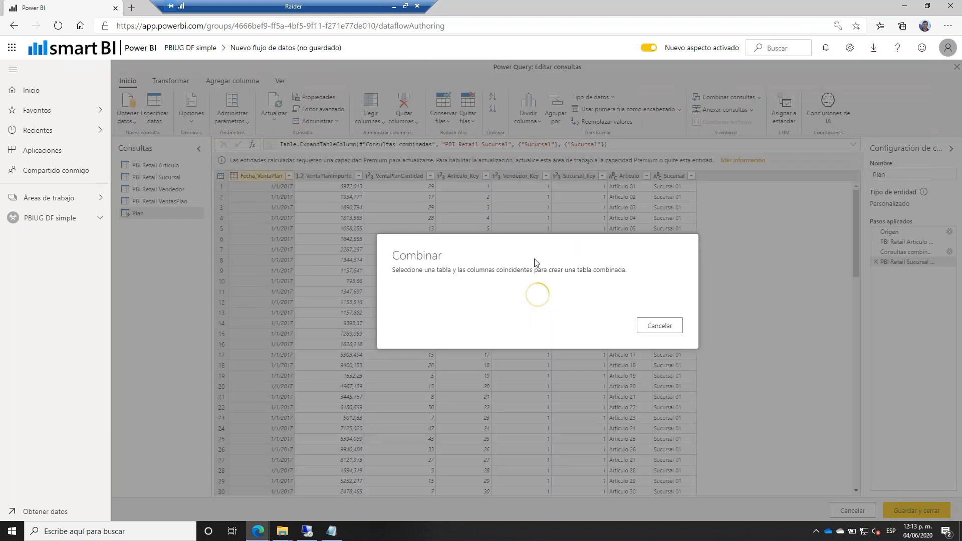
{"action": "left_click", "coordinate": [516, 274]}
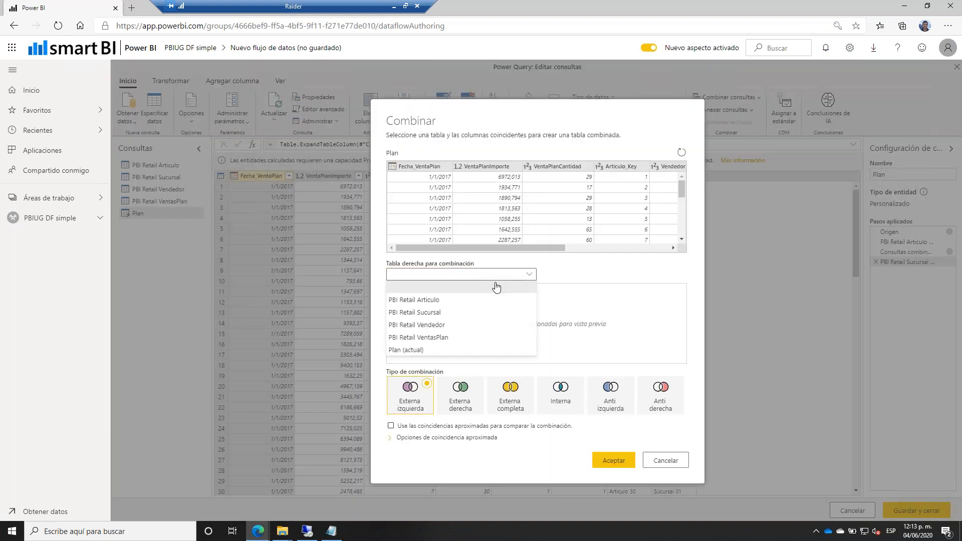
{"action": "left_click", "coordinate": [466, 325]}
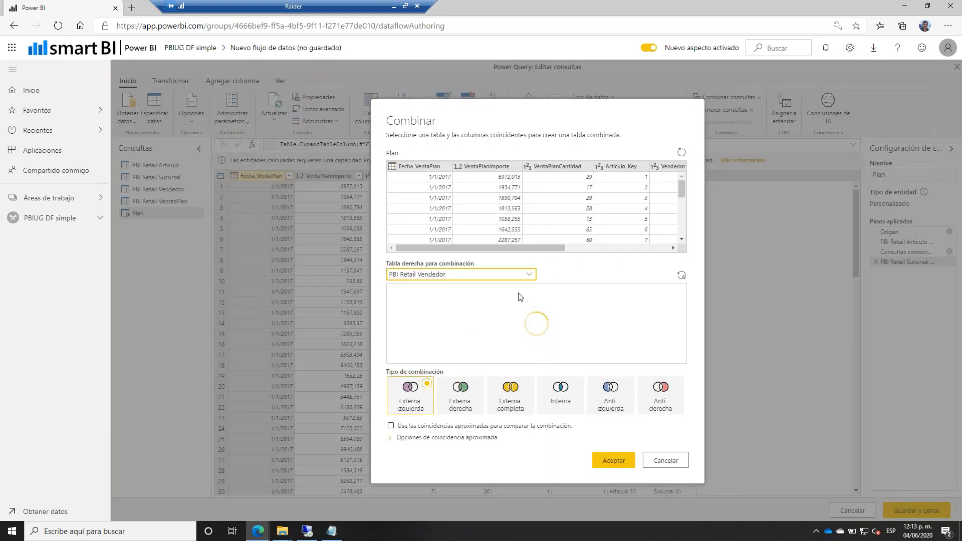
{"action": "left_click", "coordinate": [661, 167]}
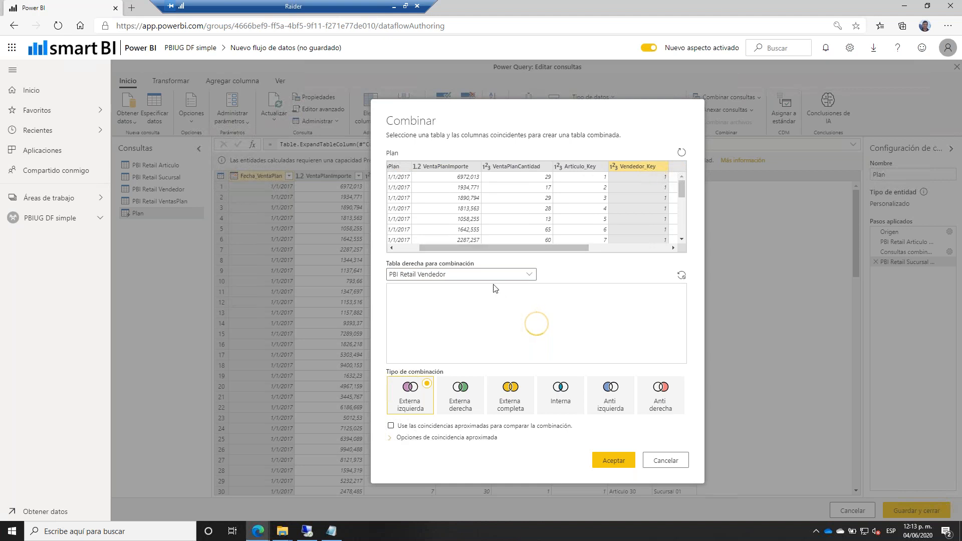
{"action": "left_click", "coordinate": [419, 291]}
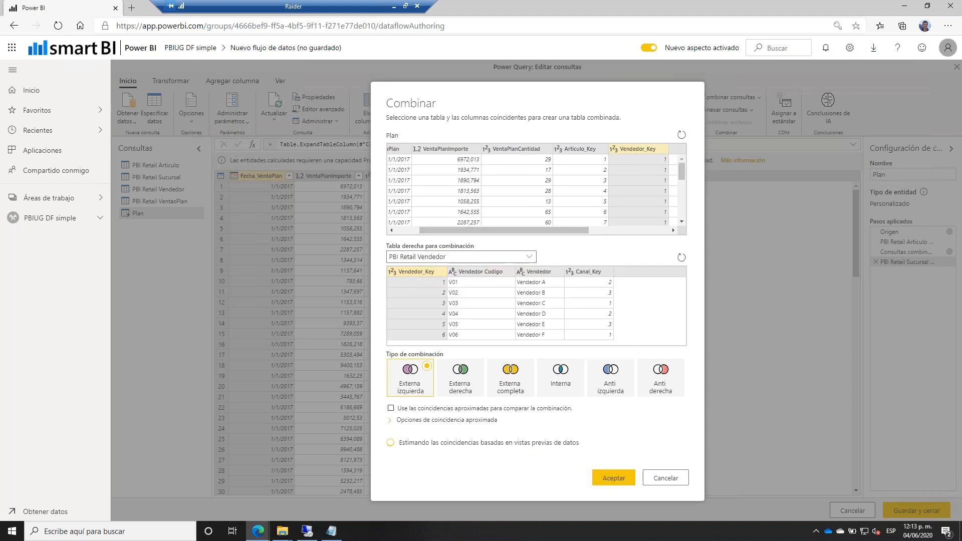
{"action": "left_click", "coordinate": [613, 478]}
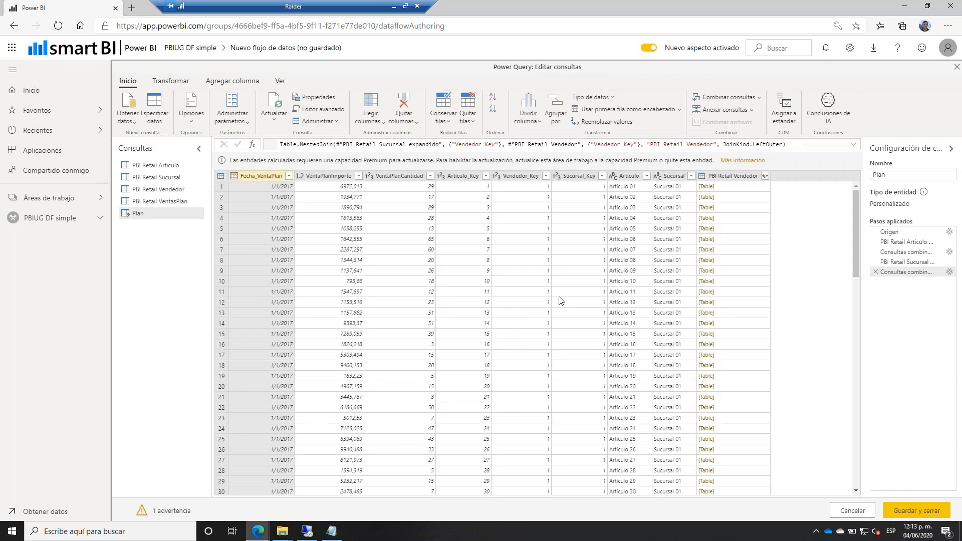
Expand the merged PBI Retail Vendedor column, keeping only the Vendedor field.
{"action": "left_click", "coordinate": [764, 176]}
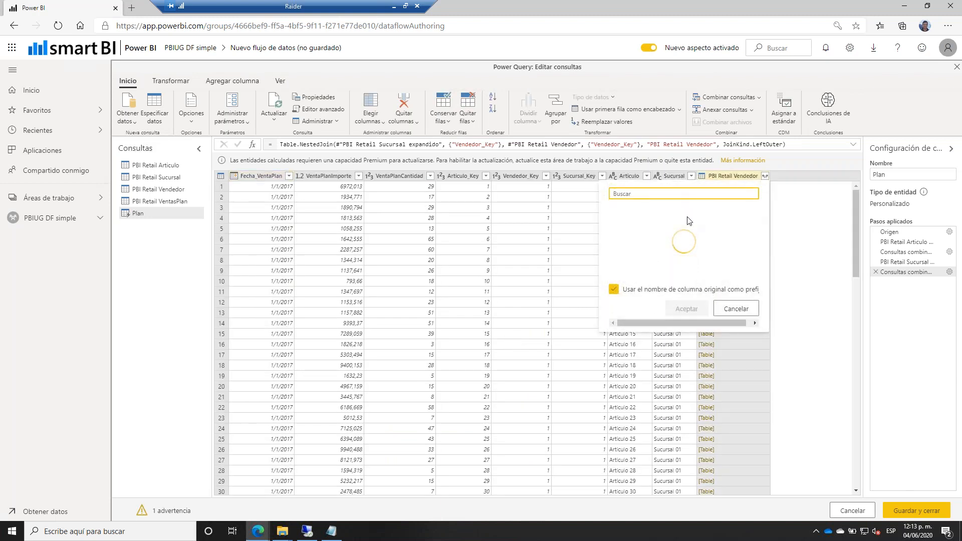
{"action": "left_click", "coordinate": [619, 210]}
{"action": "left_click", "coordinate": [619, 240]}
{"action": "left_click", "coordinate": [674, 305]}
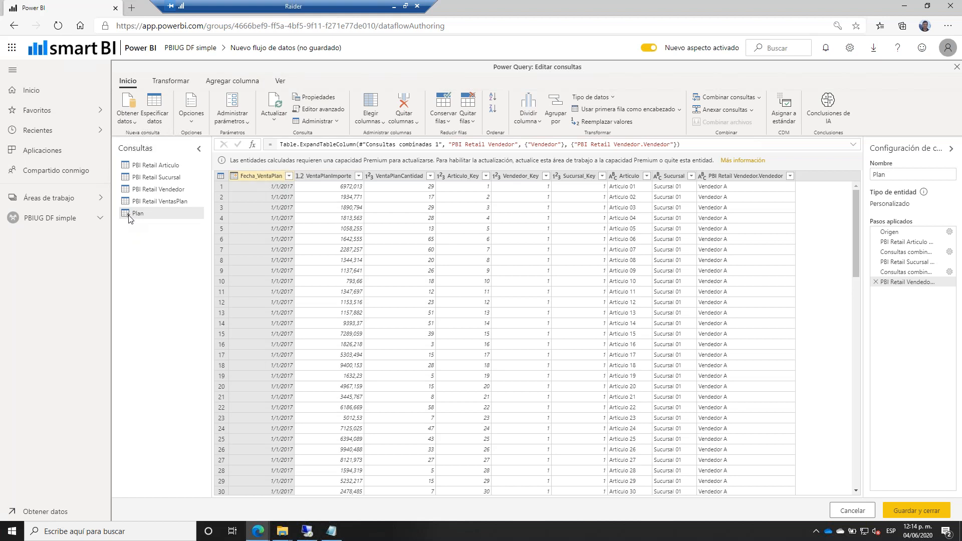
{"action": "mouse_move", "coordinate": [129, 218]}
Display the PBI Retail Articulo query's table and set Windows focus assist to alarms only.
{"action": "left_click", "coordinate": [166, 169]}
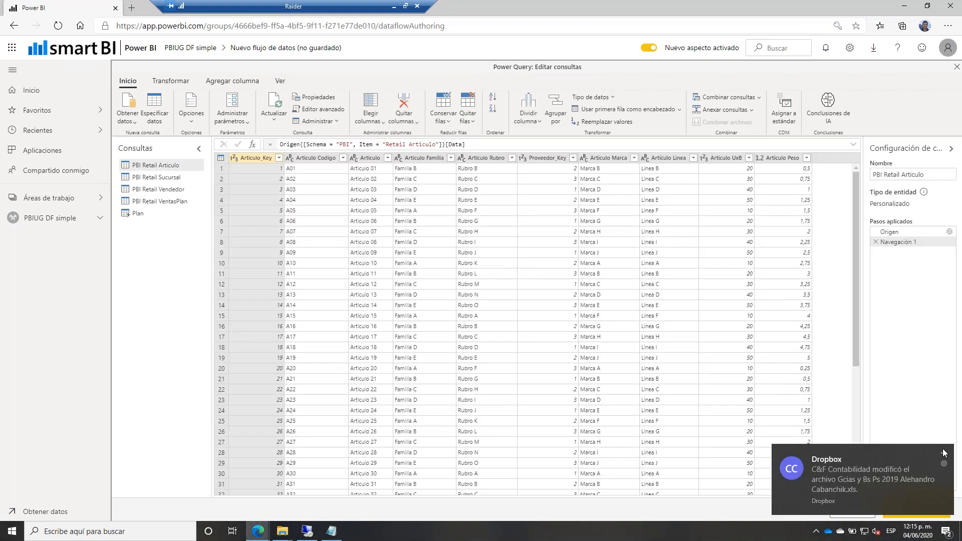
{"action": "left_click", "coordinate": [943, 455]}
{"action": "left_click", "coordinate": [946, 531]}
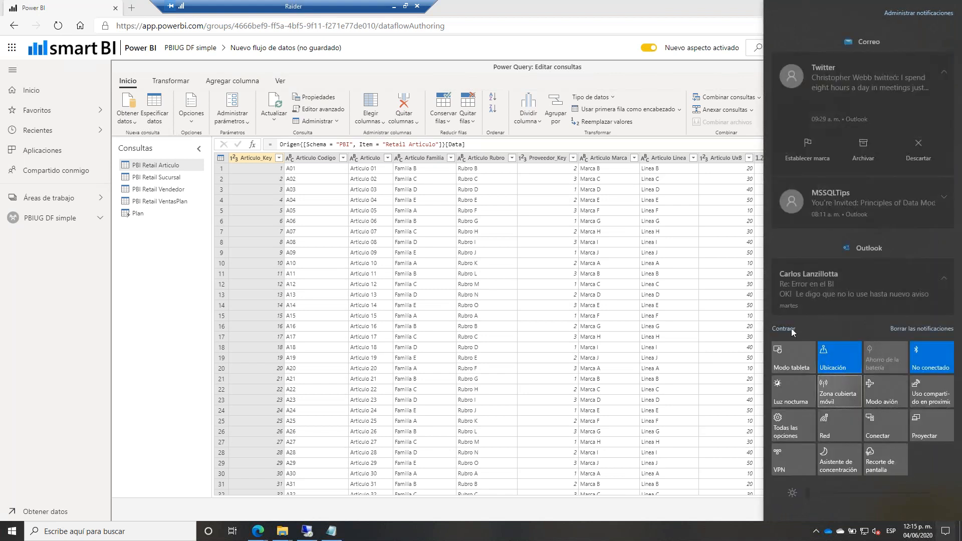
{"action": "left_click", "coordinate": [845, 461]}
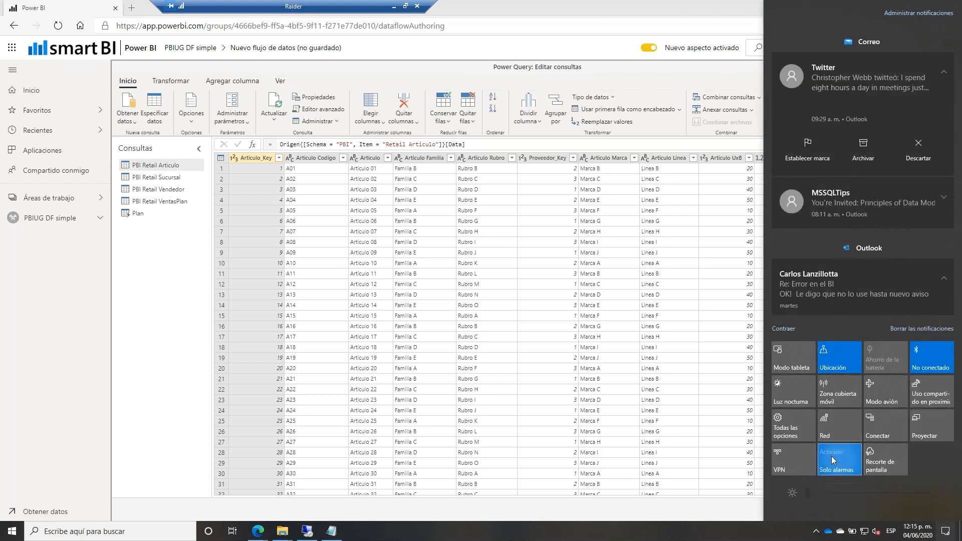
{"action": "left_click", "coordinate": [172, 166]}
Delete the accidentally created PBI Retail Articulo (2) referencing query.
{"action": "right_click", "coordinate": [172, 165]}
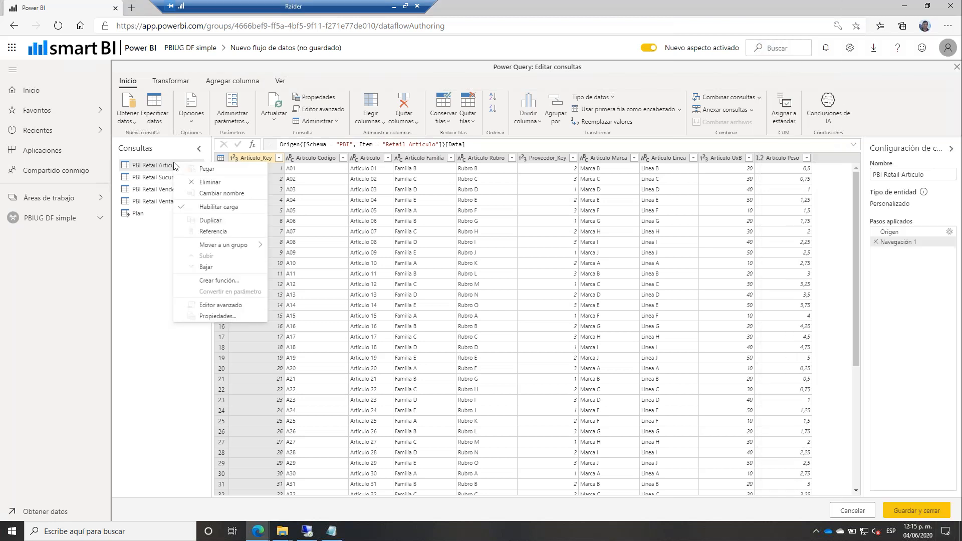
{"action": "left_click", "coordinate": [210, 232]}
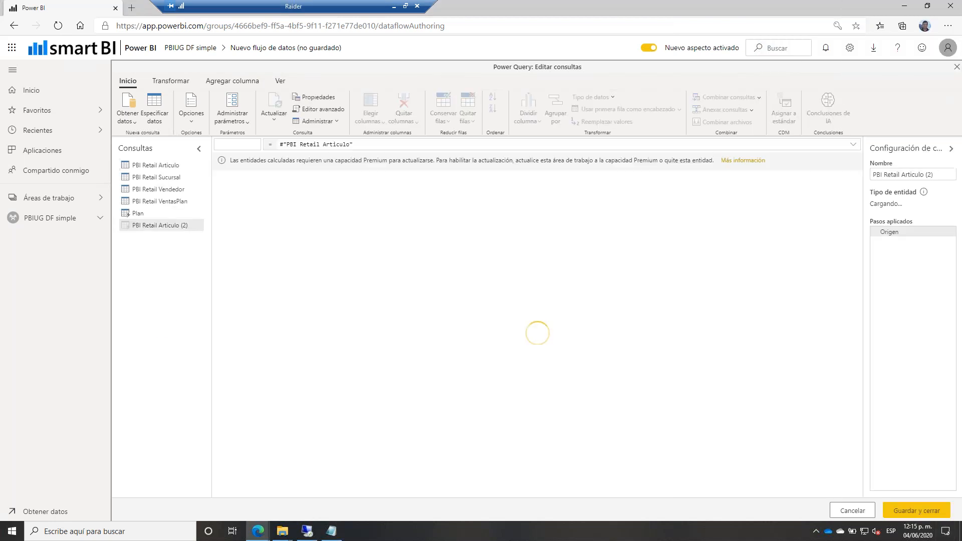
{"action": "right_click", "coordinate": [173, 230]}
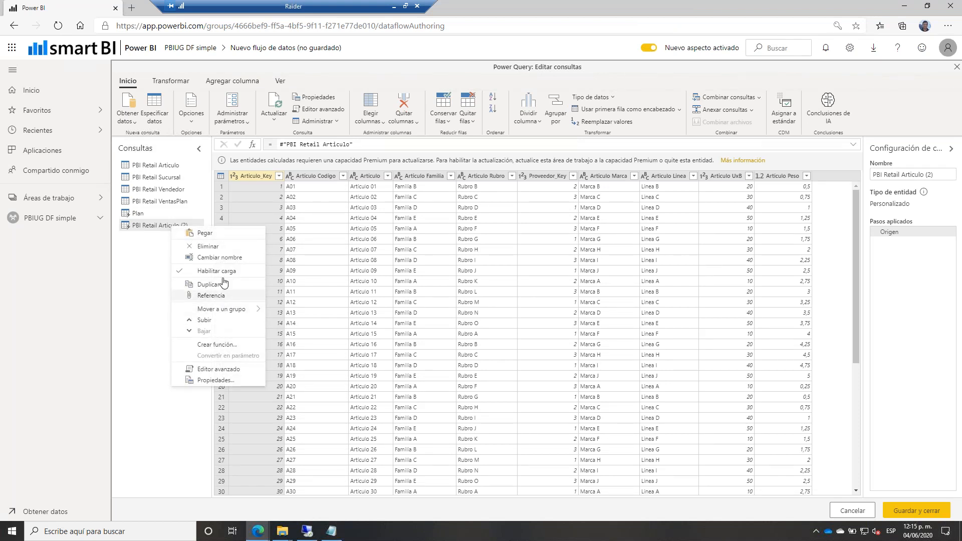
{"action": "left_click_drag", "start_coordinate": [215, 240], "coordinate": [216, 248]}
{"action": "left_click", "coordinate": [217, 247]}
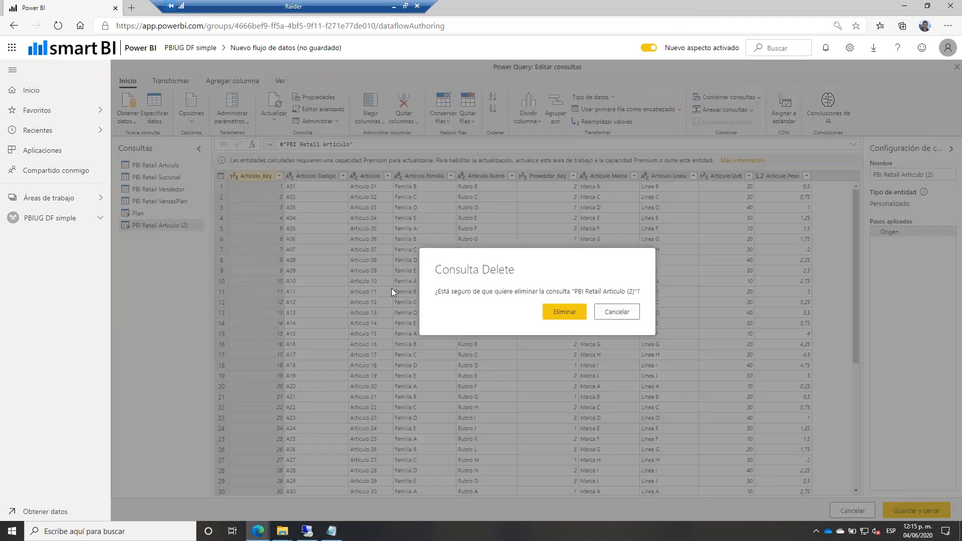
{"action": "left_click", "coordinate": [562, 314]}
Disable loading for PBI Retail Articulo, Sucursal, VentasPlan and Vendedor queries.
{"action": "right_click", "coordinate": [159, 165]}
{"action": "left_click", "coordinate": [207, 213]}
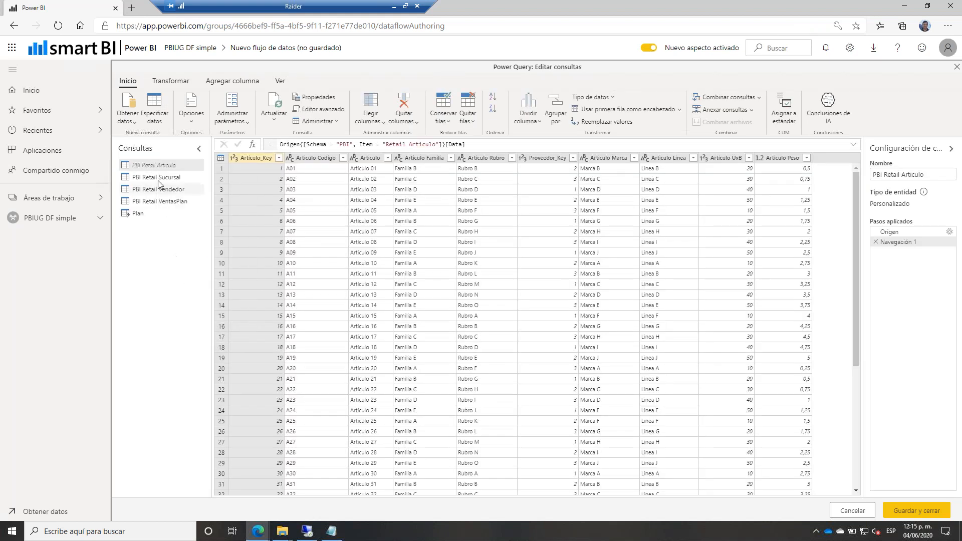
{"action": "right_click", "coordinate": [156, 178]}
{"action": "left_click", "coordinate": [199, 224]}
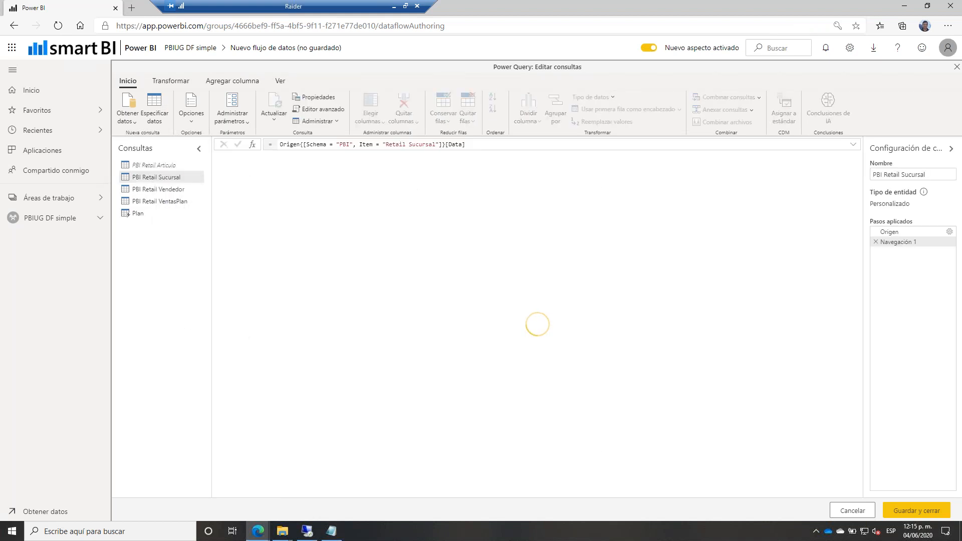
{"action": "right_click", "coordinate": [159, 190]}
{"action": "left_click", "coordinate": [198, 232]}
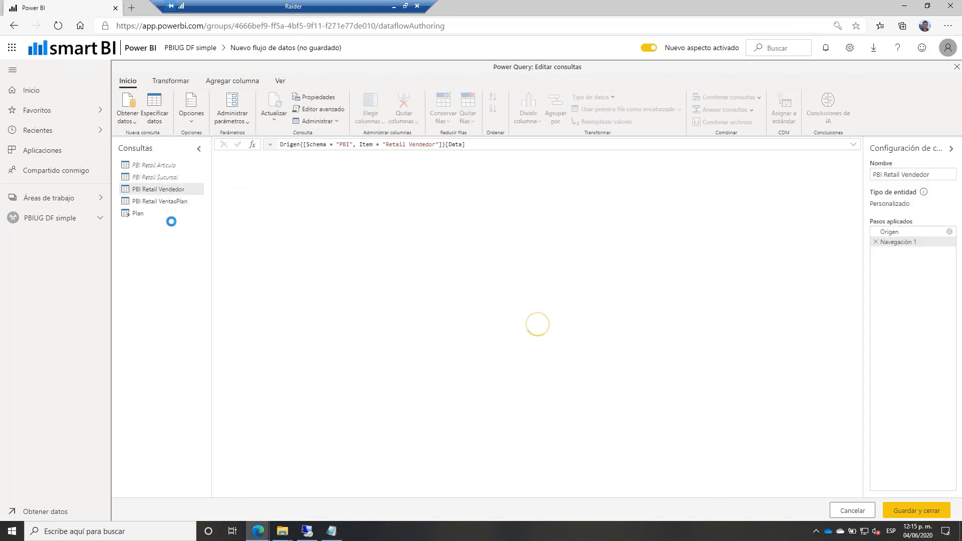
{"action": "right_click", "coordinate": [165, 200]}
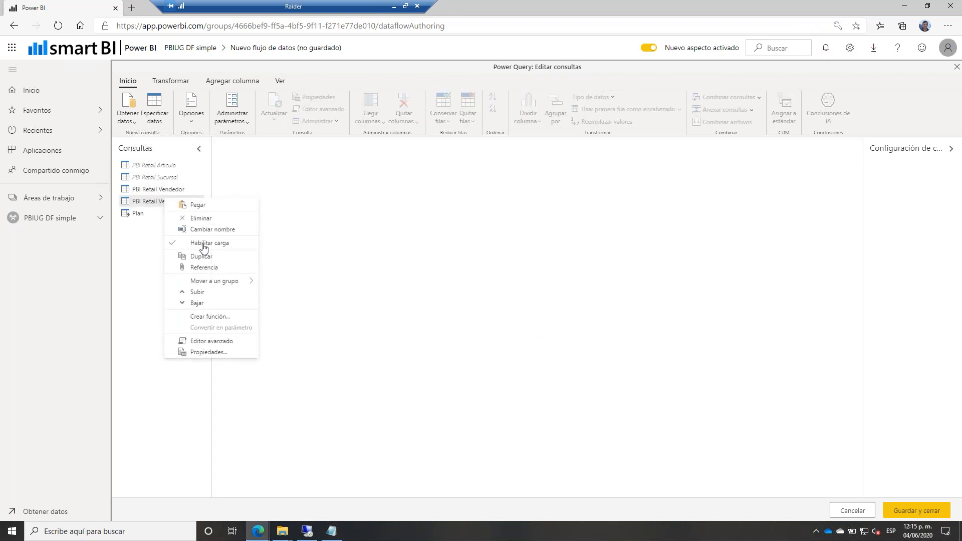
{"action": "left_click", "coordinate": [200, 243]}
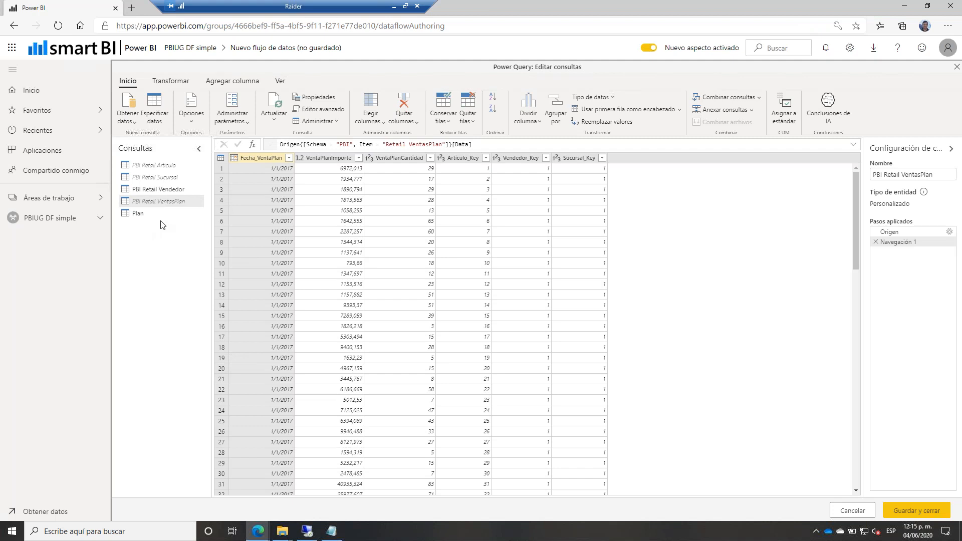
{"action": "left_click", "coordinate": [165, 189]}
{"action": "right_click", "coordinate": [159, 188]}
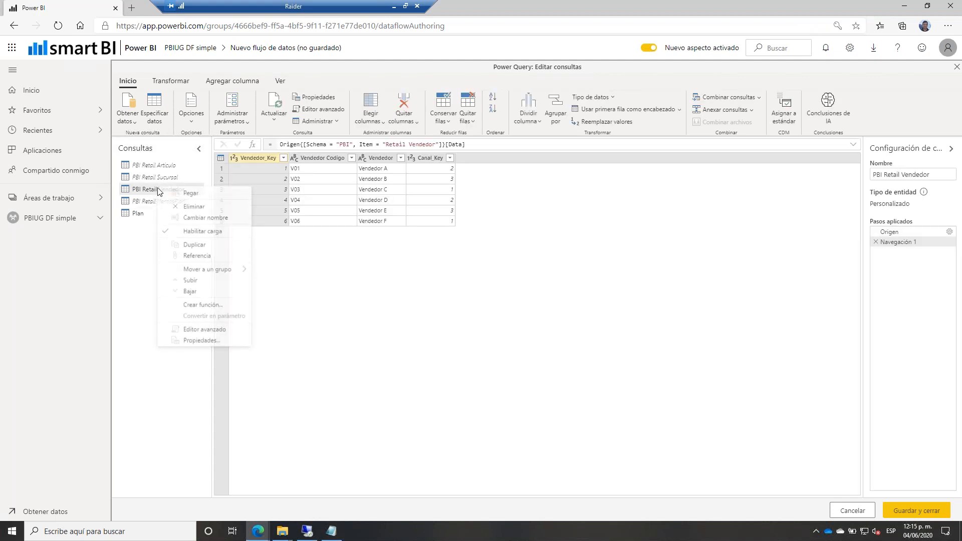
{"action": "left_click", "coordinate": [200, 232]}
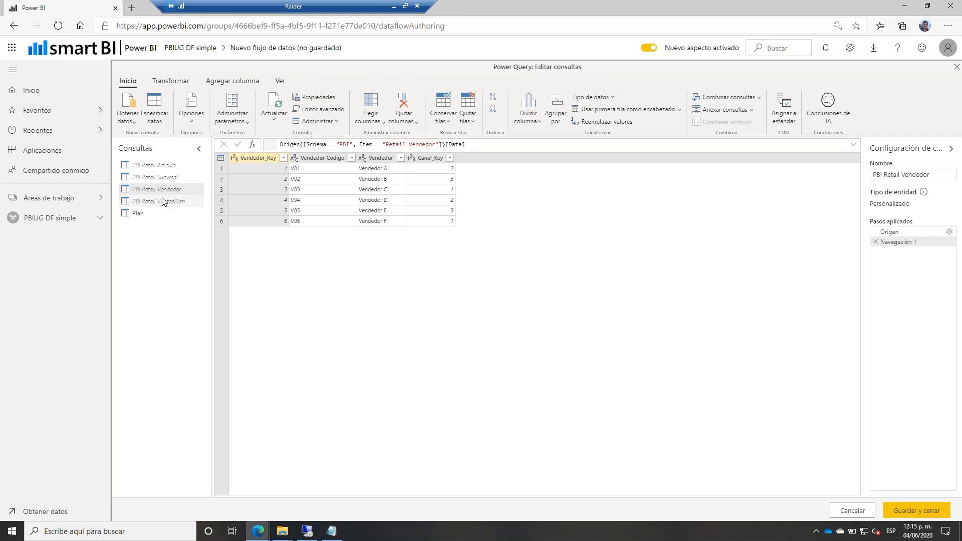
Save the dataflow as 'DF Azure SQL (Plan)' and start refreshing its data.
{"action": "left_click", "coordinate": [162, 215]}
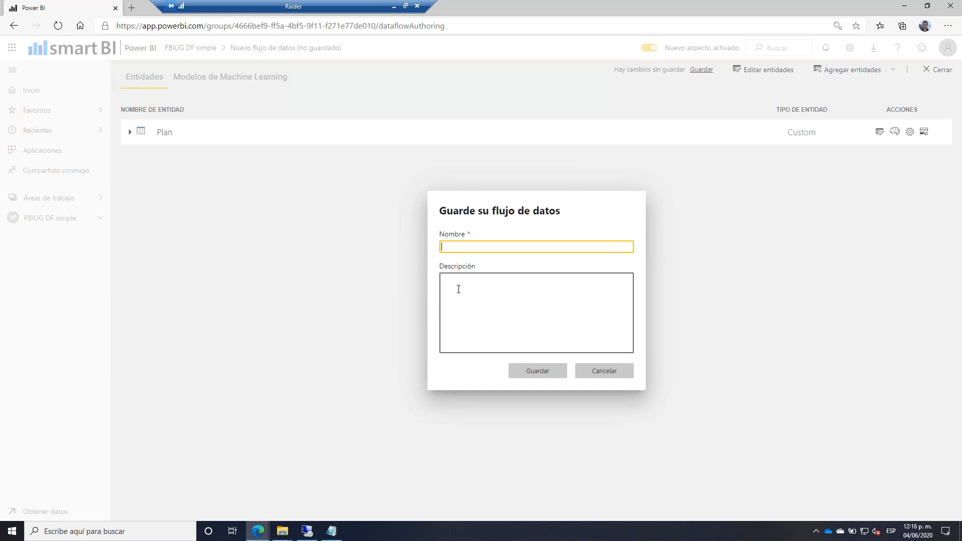
{"action": "type", "text": "DF Azure"}
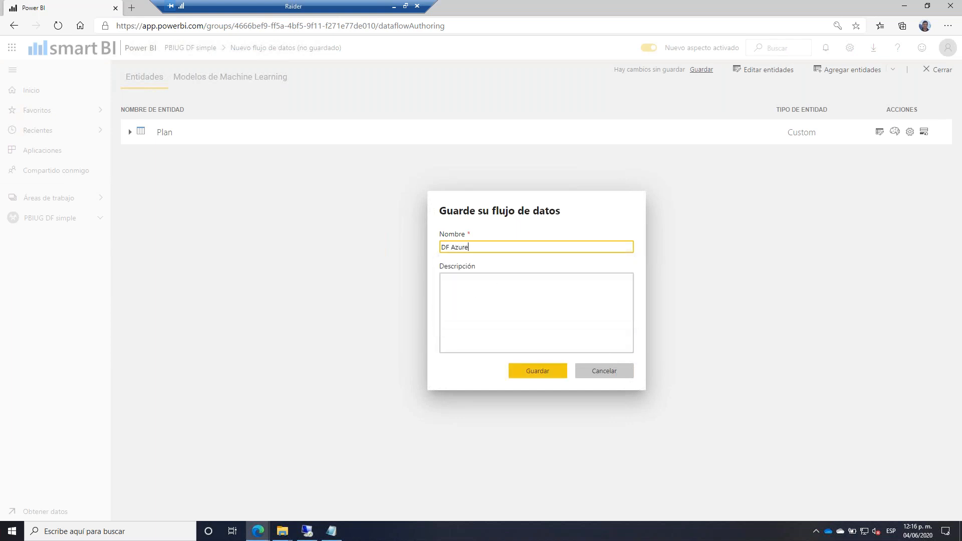
{"action": "type", "text": " SQL (Plan"}
{"action": "left_click", "coordinate": [534, 376]}
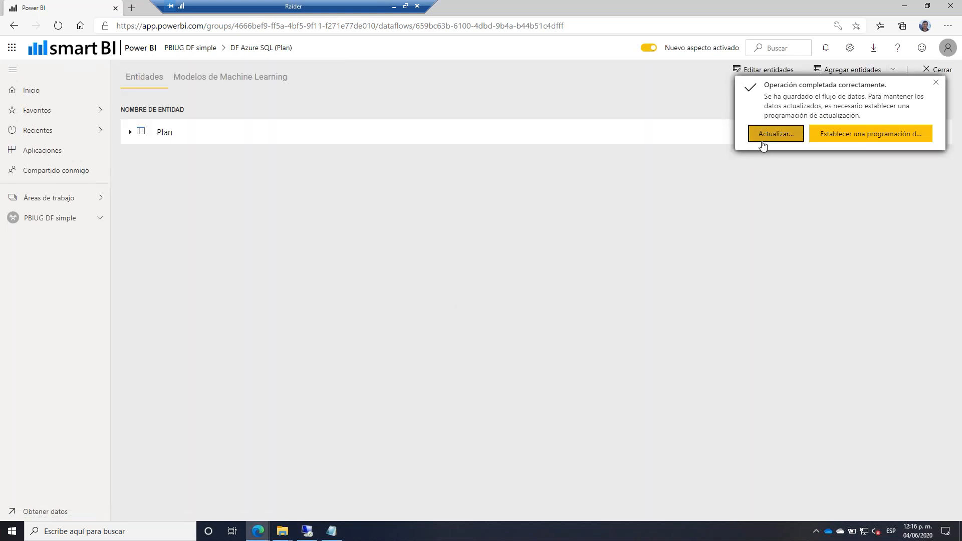
{"action": "left_click", "coordinate": [762, 139]}
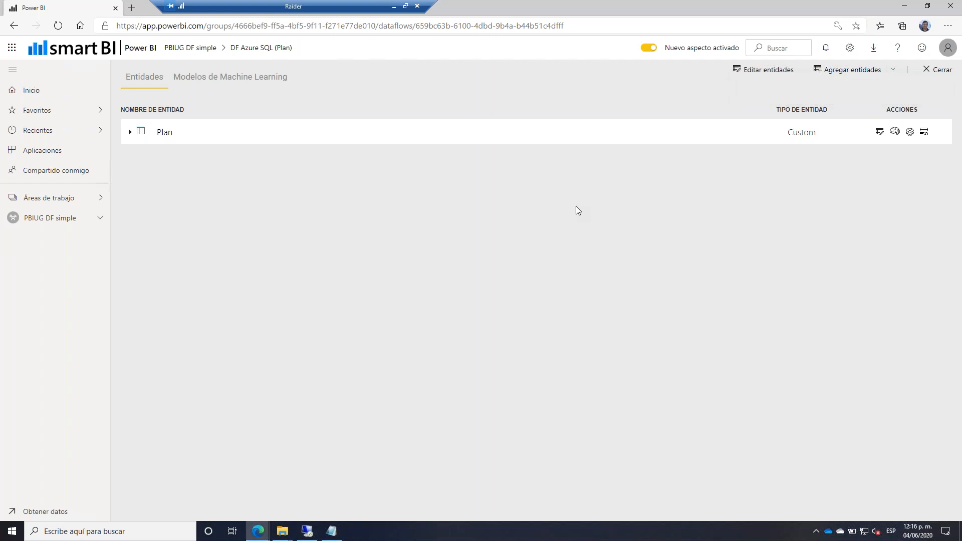
Check the dataflow's refresh history from its settings, then reload the PBIUG DF simple workspace.
{"action": "left_click", "coordinate": [937, 70]}
{"action": "mouse_move", "coordinate": [350, 201]}
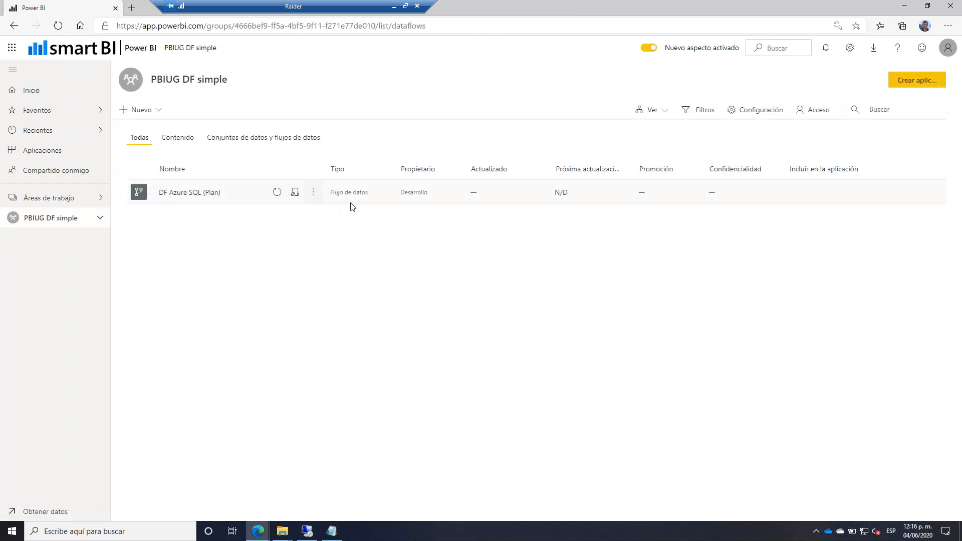
{"action": "left_click", "coordinate": [295, 196]}
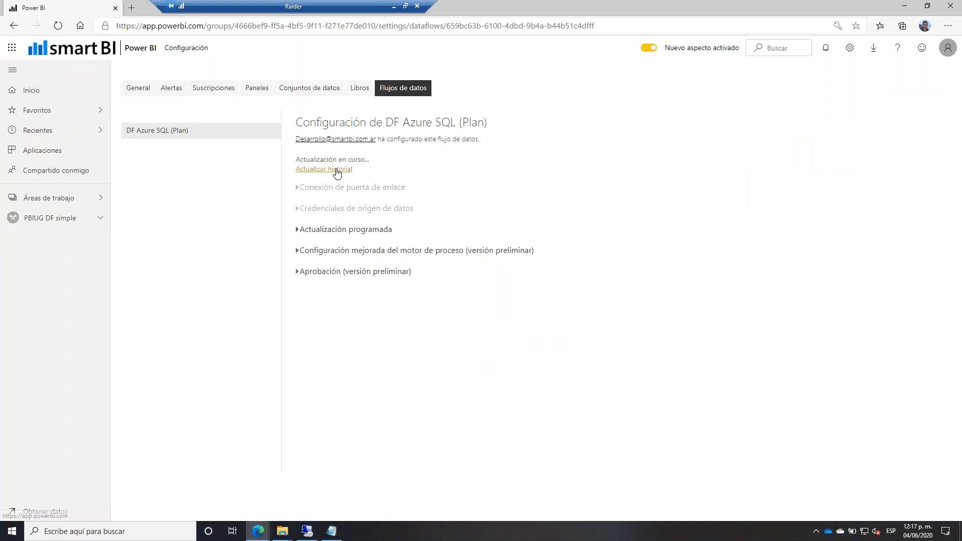
{"action": "left_click", "coordinate": [335, 170]}
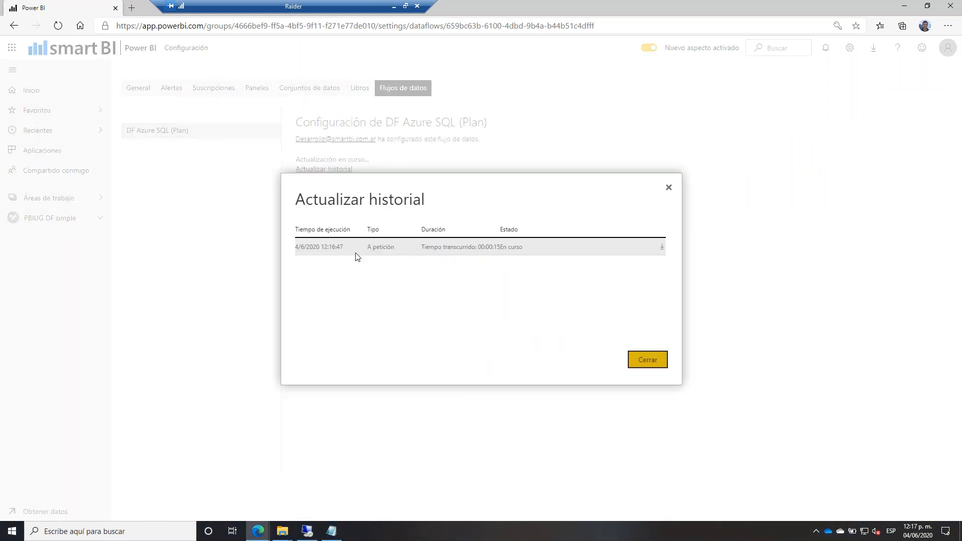
{"action": "left_click", "coordinate": [668, 188]}
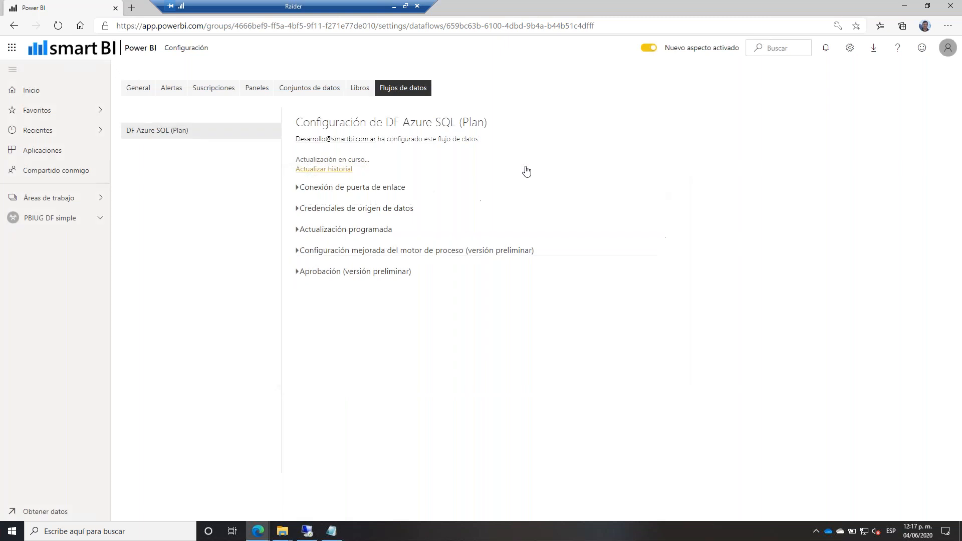
{"action": "left_click", "coordinate": [91, 220]}
{"action": "mouse_move", "coordinate": [171, 192]}
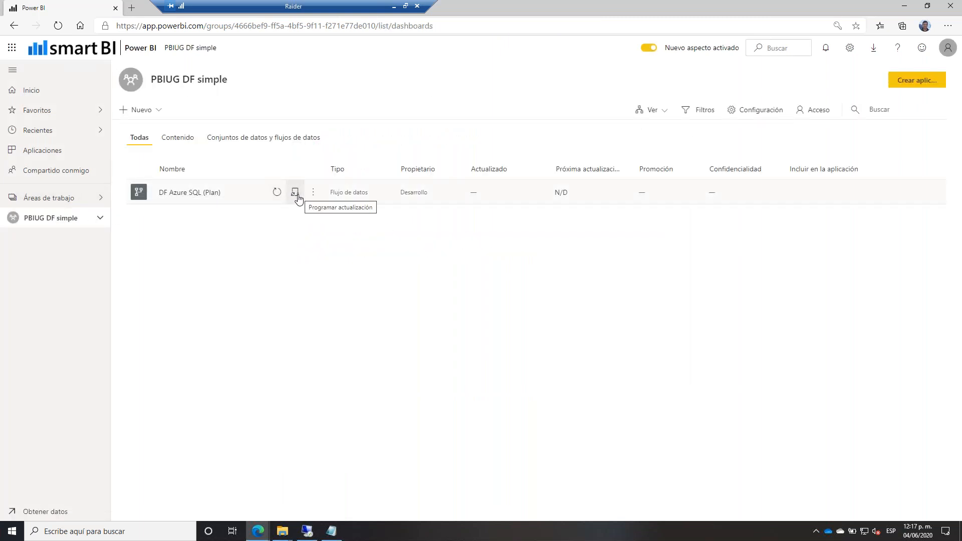
{"action": "left_click", "coordinate": [64, 27]}
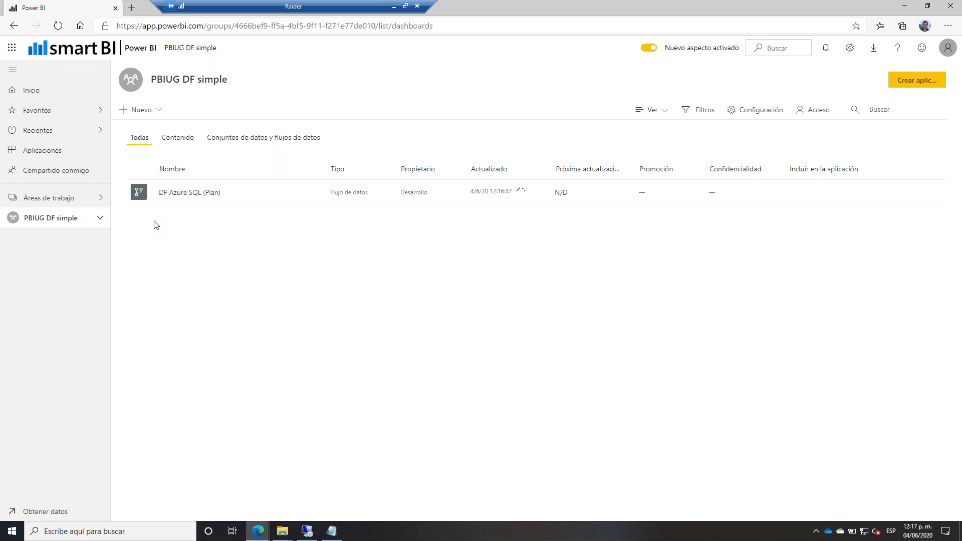
Reload and confirm in refresh history that DF Azure SQL (Plan) finished refreshing at 4/6/20 12:17:19.
{"action": "left_click", "coordinate": [57, 25]}
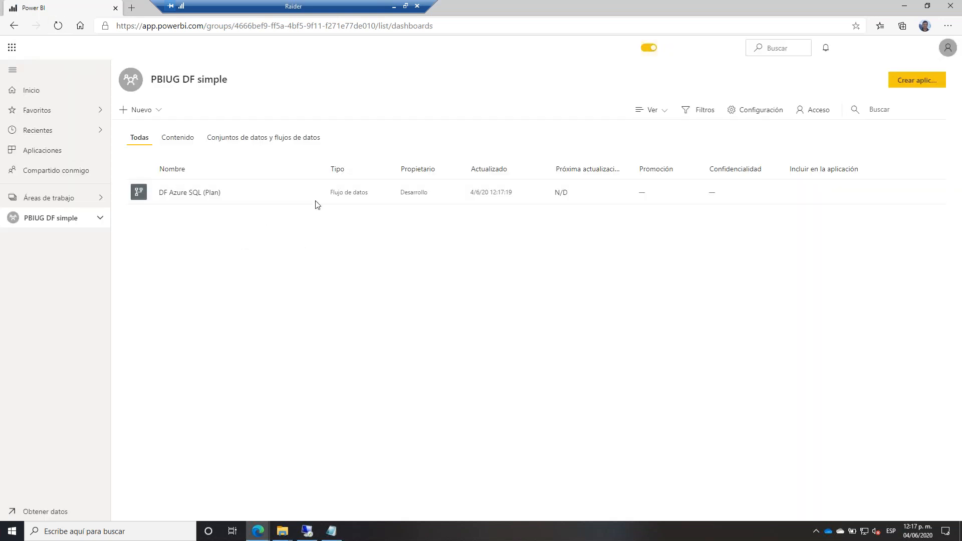
{"action": "left_click", "coordinate": [294, 194]}
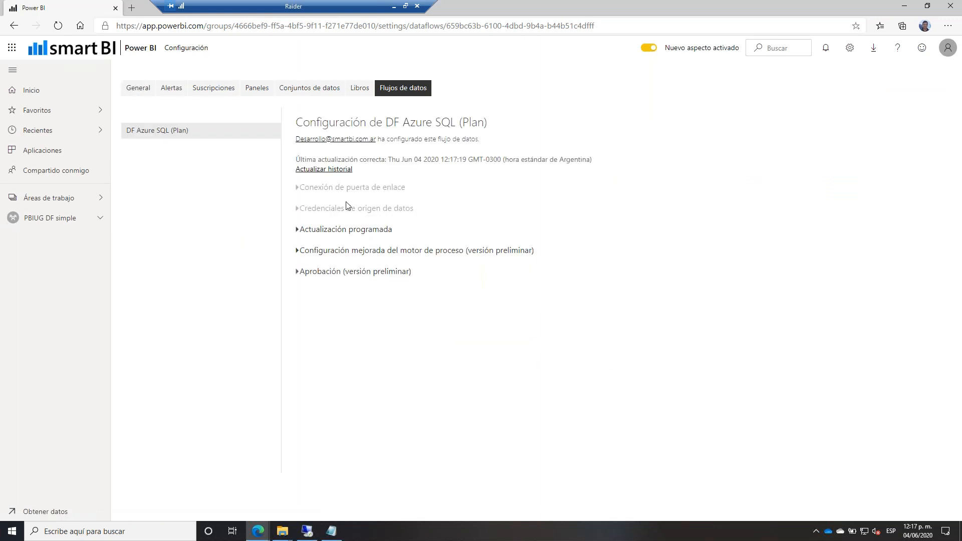
{"action": "left_click", "coordinate": [326, 170]}
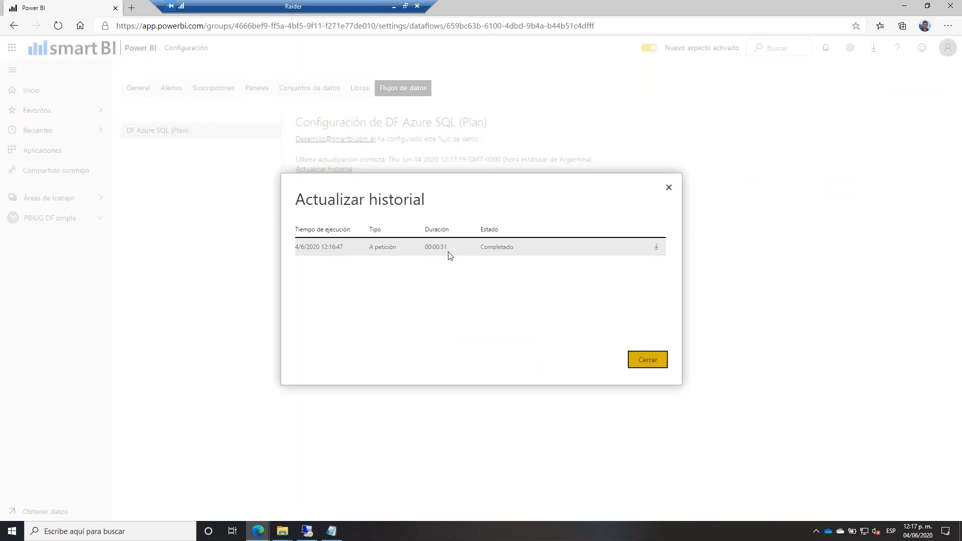
{"action": "left_click", "coordinate": [668, 187]}
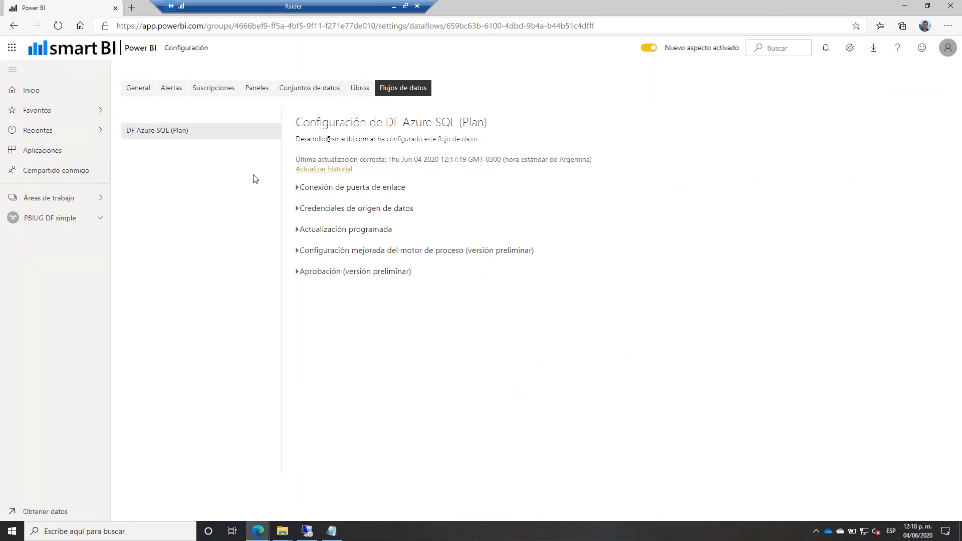
{"action": "left_click", "coordinate": [62, 218]}
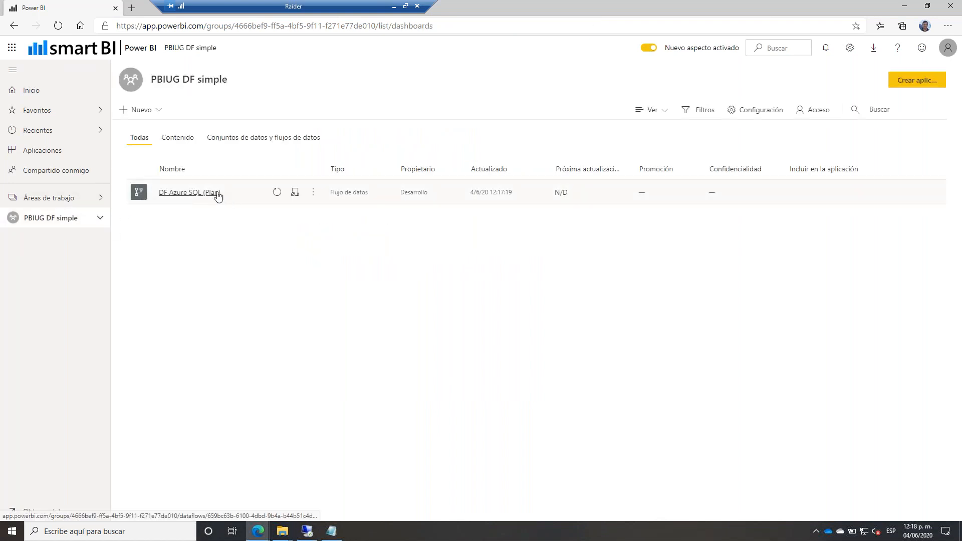
{"action": "left_click", "coordinate": [12, 531]}
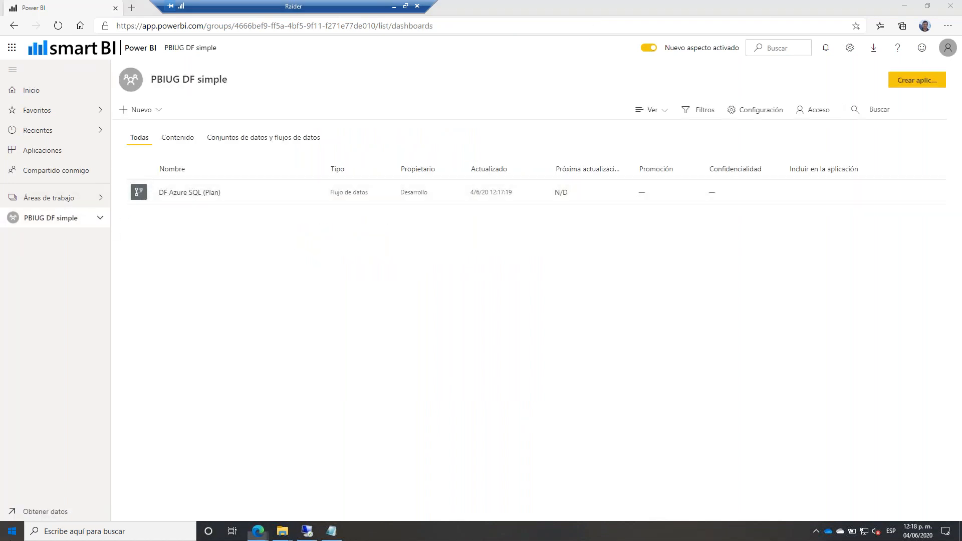
Launch Power BI Desktop on a blank report and sign in with the work account's e-mail and password.
{"action": "left_click", "coordinate": [188, 314]}
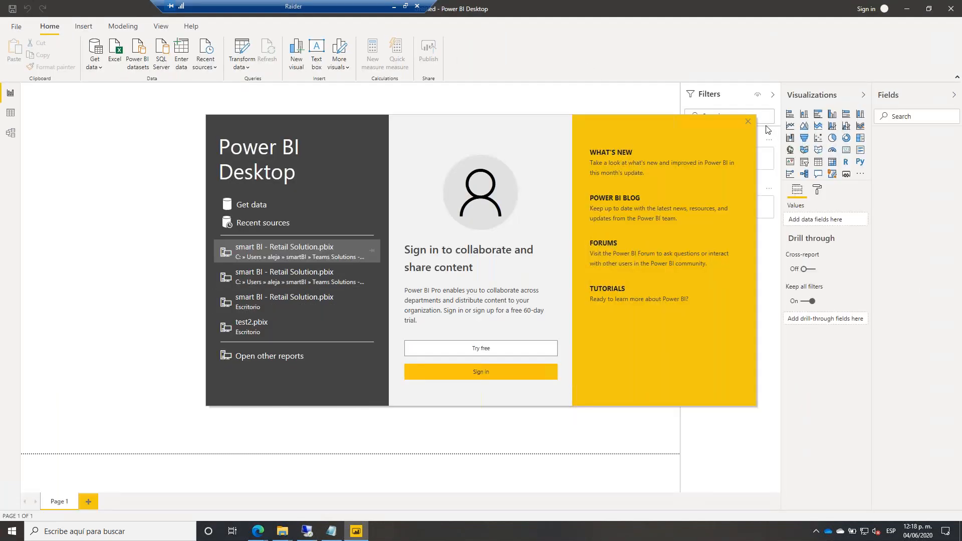
{"action": "left_click", "coordinate": [748, 121]}
{"action": "left_click", "coordinate": [864, 10]}
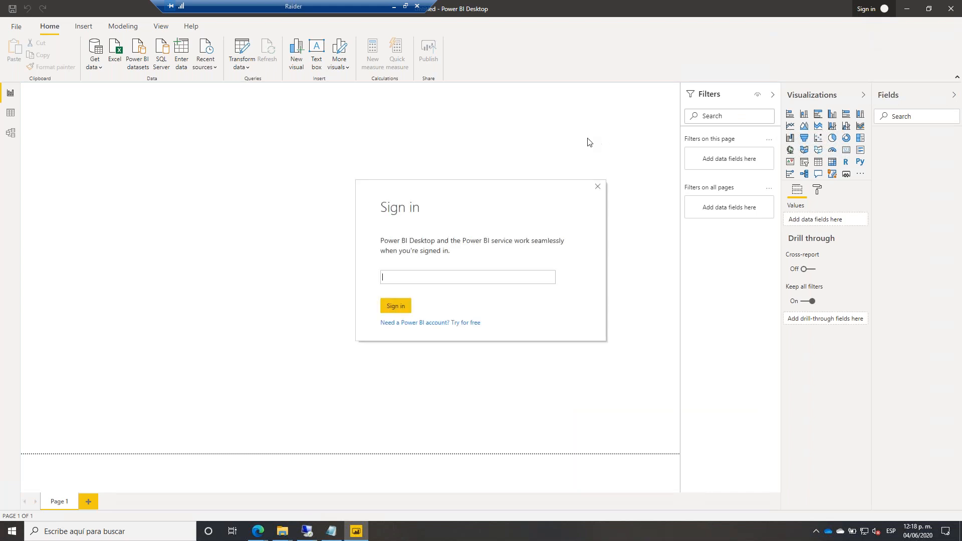
{"action": "left_click", "coordinate": [395, 306]}
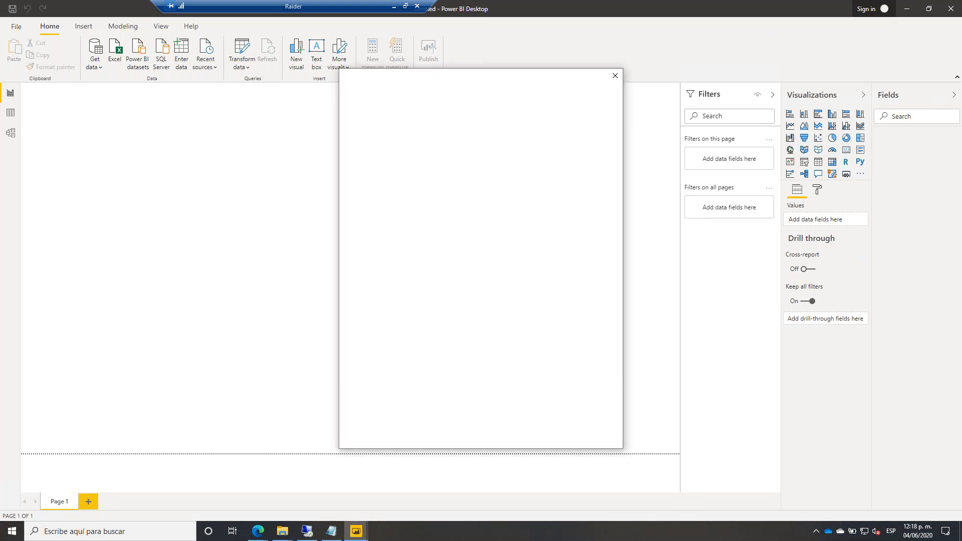
{"action": "type", "text": "••"}
{"action": "key", "text": "BackSpace"}
{"action": "type", "text": "•••••••"}
{"action": "key", "text": "Return"}
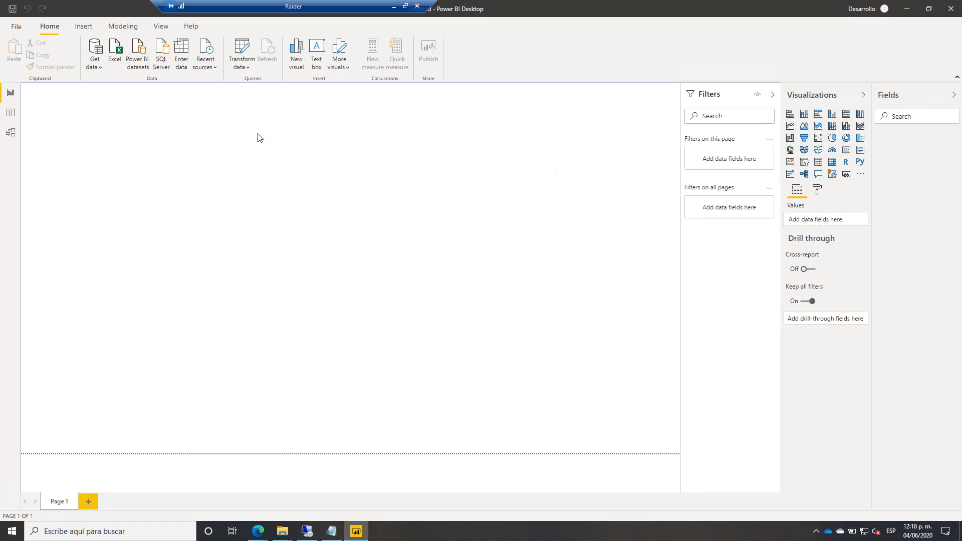
Connect to Power BI dataflows and refresh the Navigator, which shows only the PBIUG workspace.
{"action": "left_click", "coordinate": [94, 64]}
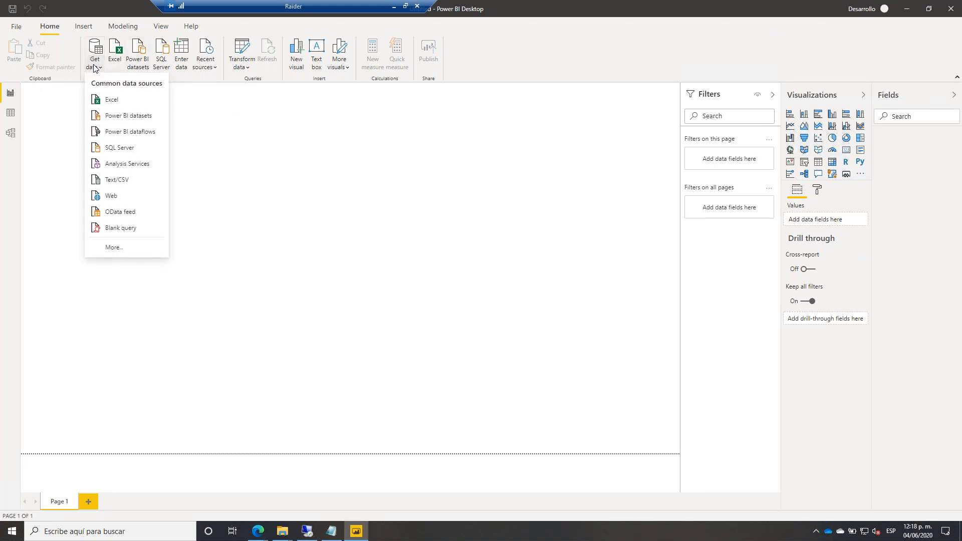
{"action": "left_click", "coordinate": [138, 134]}
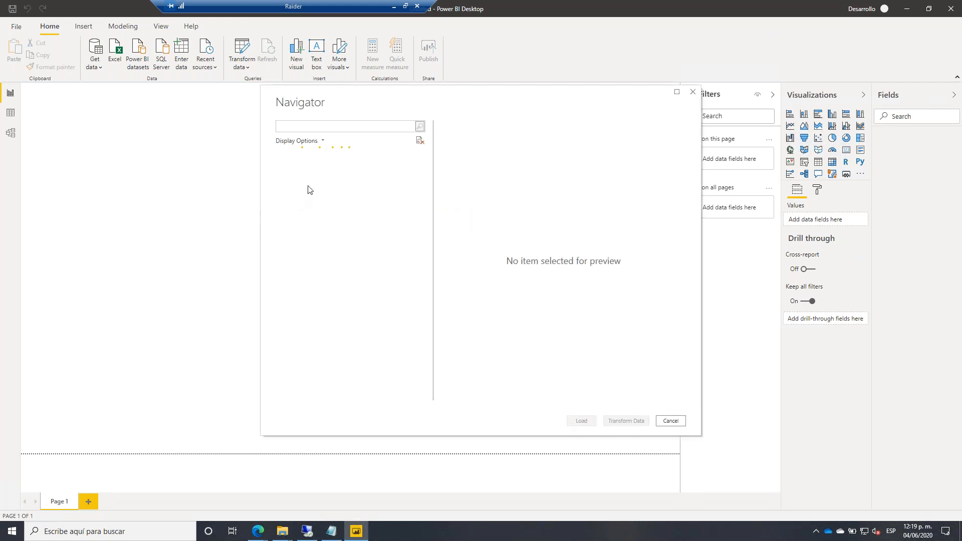
{"action": "left_click", "coordinate": [285, 169]}
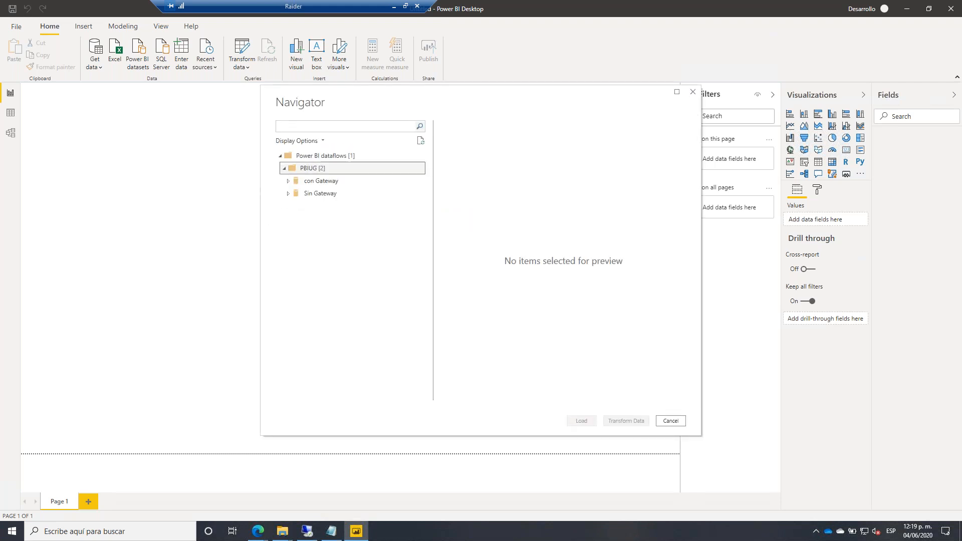
{"action": "left_click", "coordinate": [284, 168]}
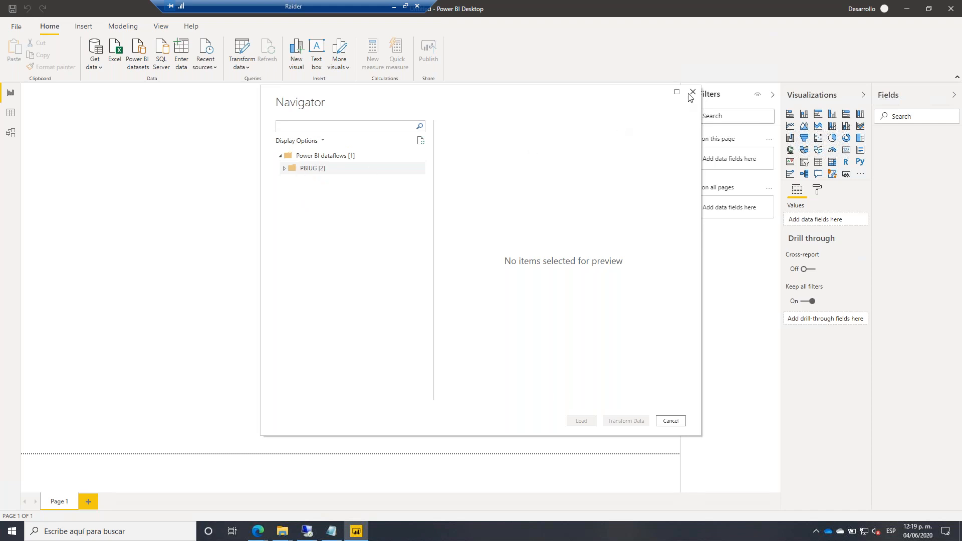
{"action": "left_click", "coordinate": [420, 140]}
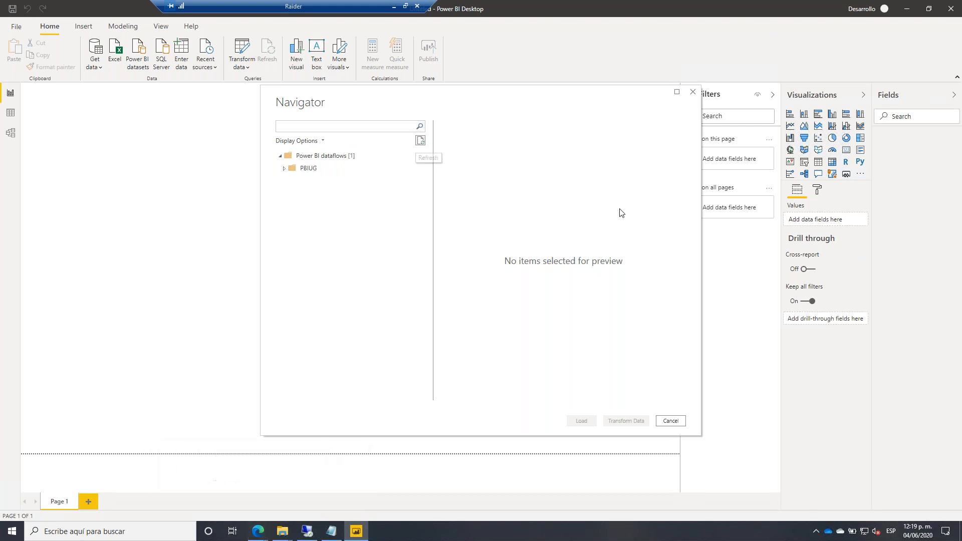
{"action": "key", "text": "alt+Tab"}
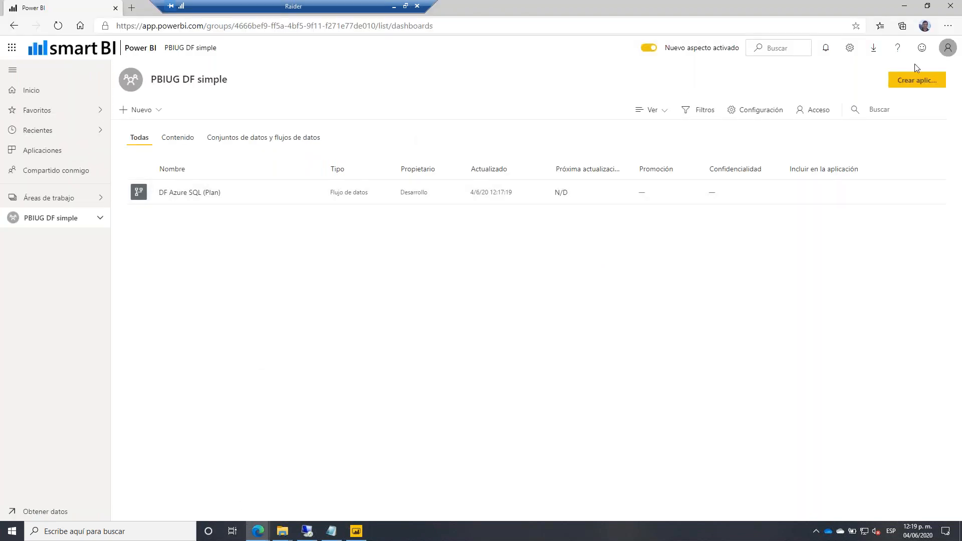
{"action": "left_click", "coordinate": [947, 48]}
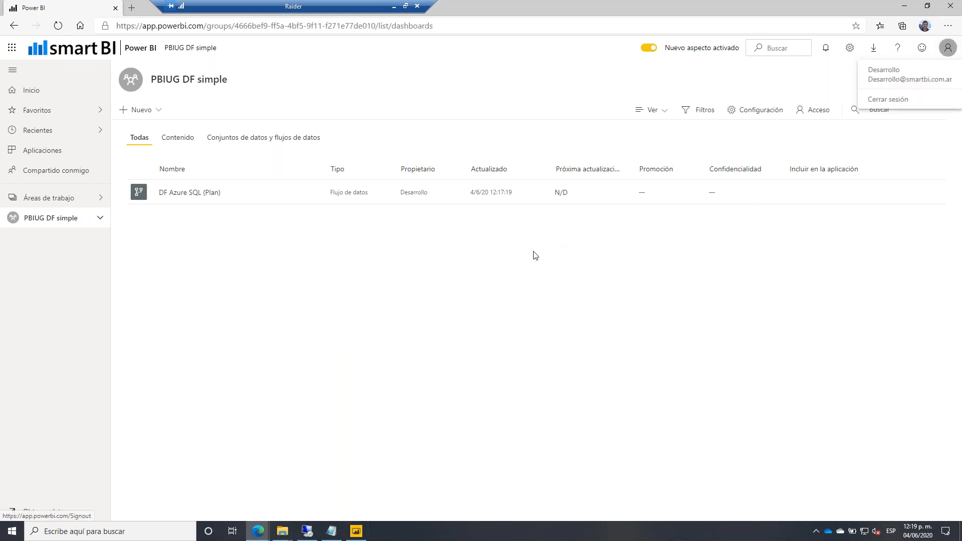
{"action": "left_click", "coordinate": [493, 252]}
{"action": "left_click", "coordinate": [60, 206]}
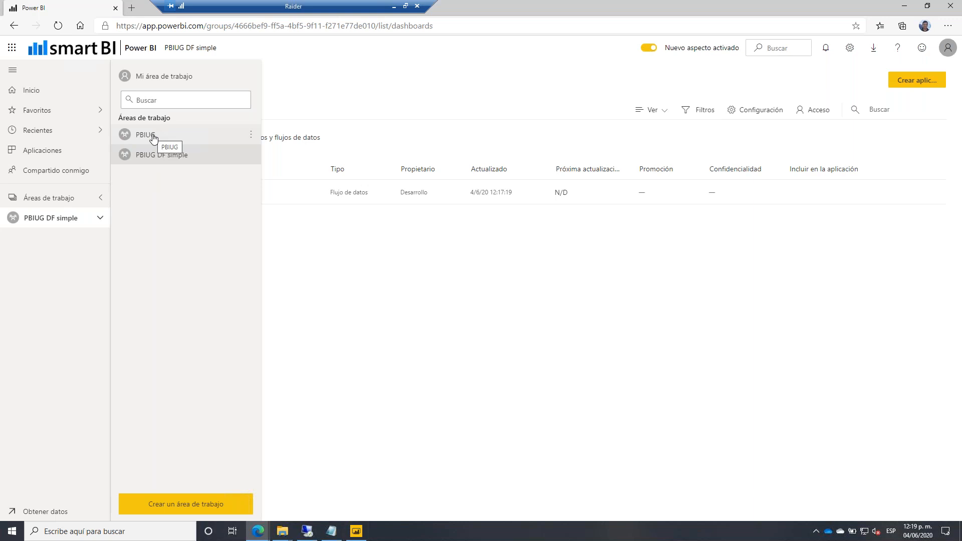
{"action": "left_click", "coordinate": [144, 155]}
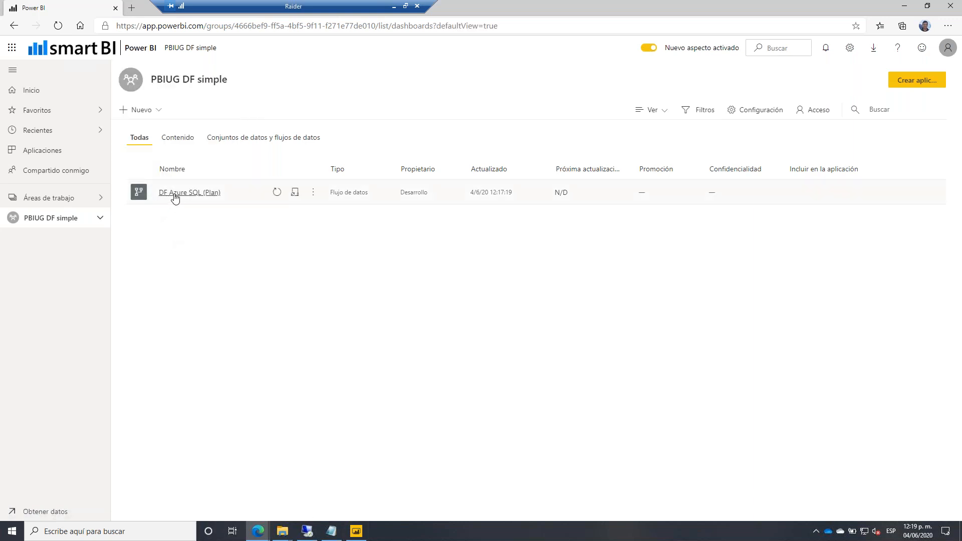
Clear the Azure entry's permission and then all saved global data source permissions.
{"action": "left_click", "coordinate": [357, 532]}
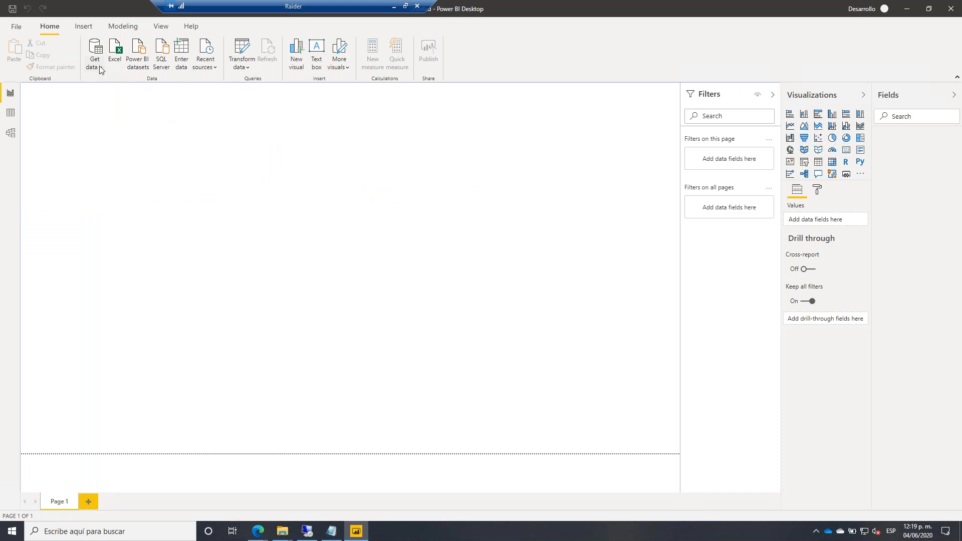
{"action": "left_click", "coordinate": [242, 65]}
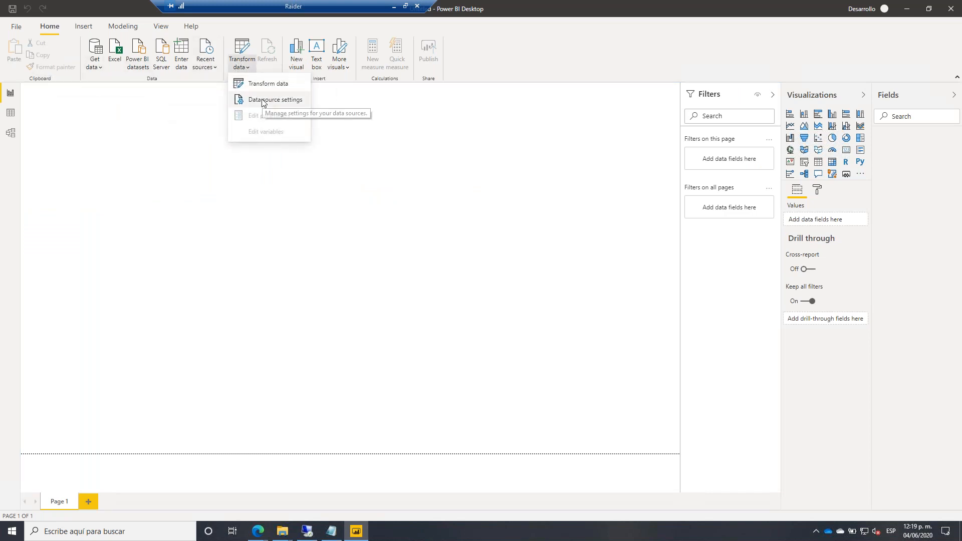
{"action": "left_click", "coordinate": [263, 102]}
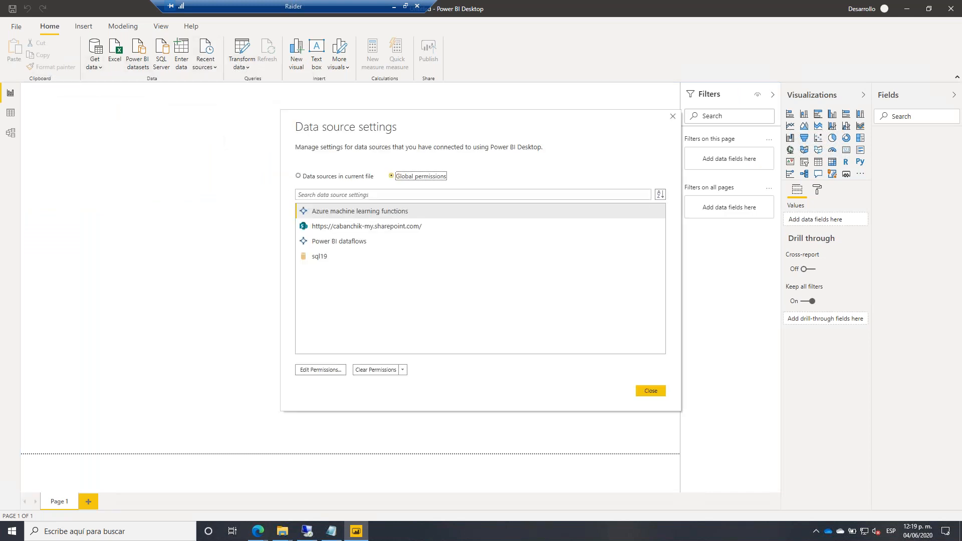
{"action": "left_click", "coordinate": [375, 371]}
{"action": "left_click", "coordinate": [521, 291]}
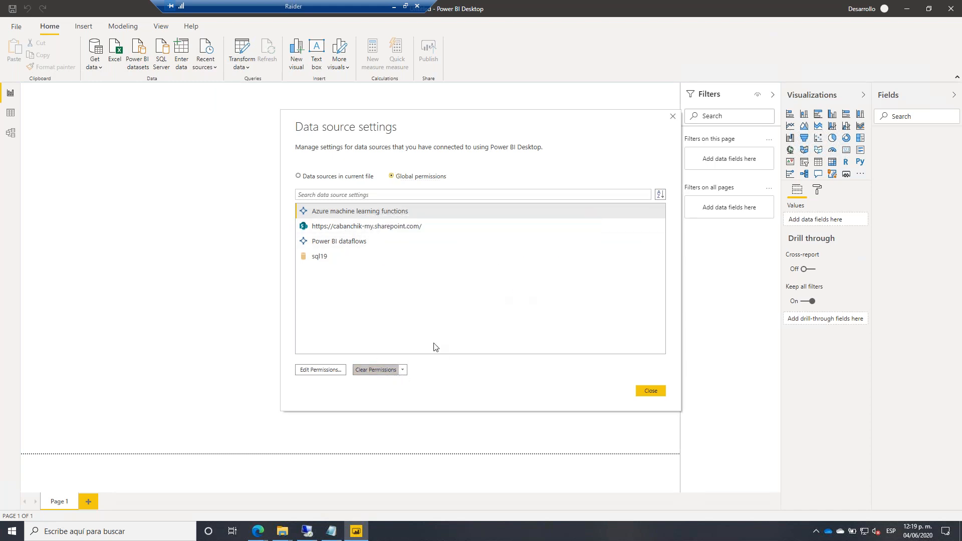
{"action": "left_click", "coordinate": [402, 370]}
{"action": "left_click", "coordinate": [445, 393]}
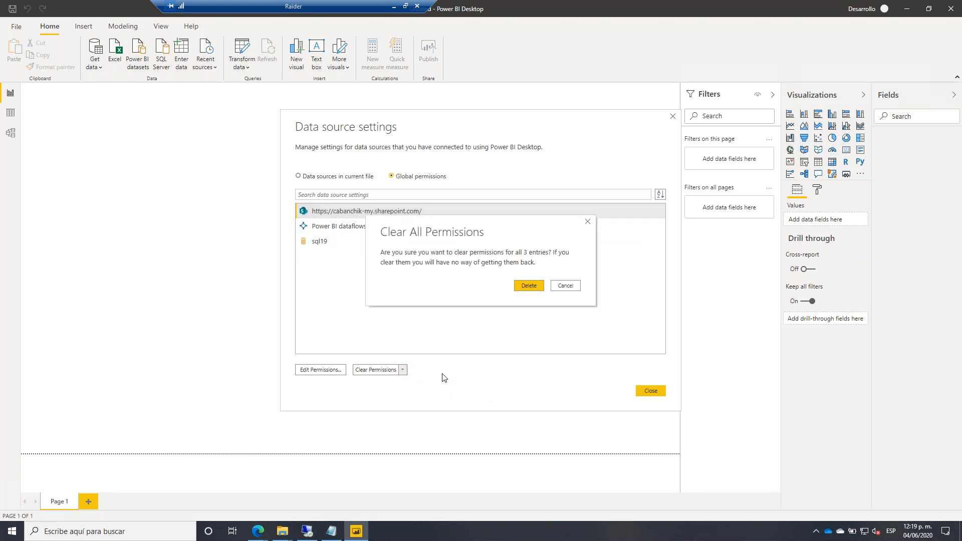
{"action": "left_click", "coordinate": [532, 286]}
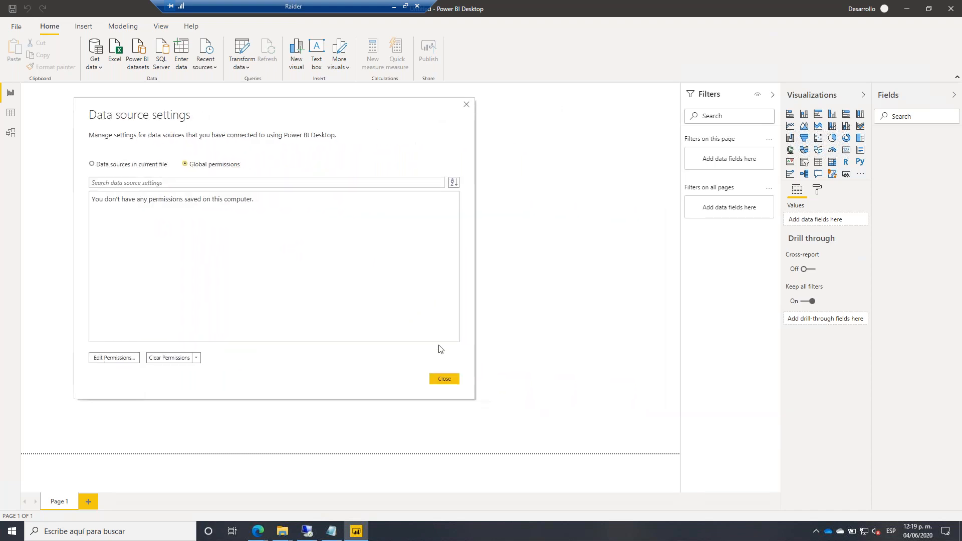
{"action": "left_click", "coordinate": [445, 379]}
{"action": "left_click", "coordinate": [98, 69]}
{"action": "left_click", "coordinate": [125, 131]}
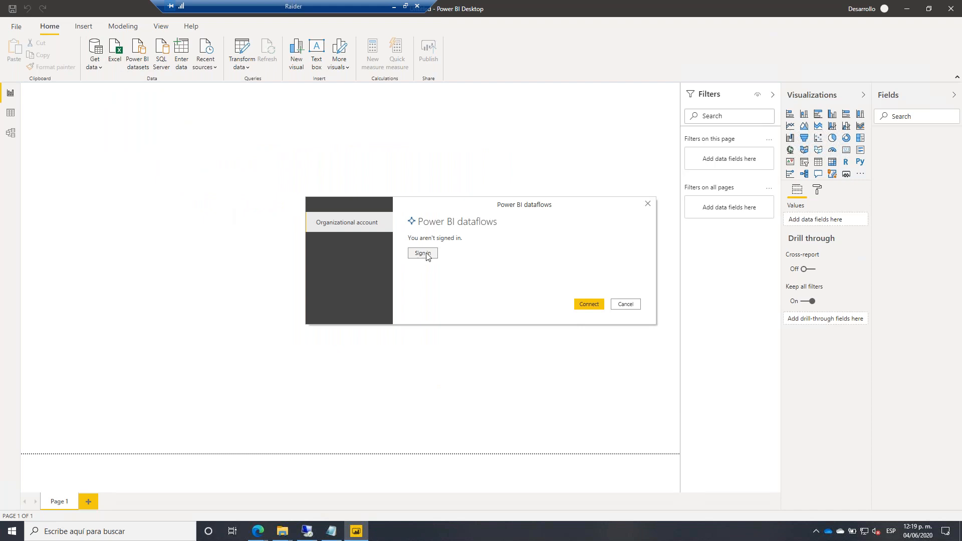
Sign in to Power BI dataflows with the work account and expand PBIUG DF simple to reveal DF Azure SQL (Plan).
{"action": "left_click", "coordinate": [426, 254]}
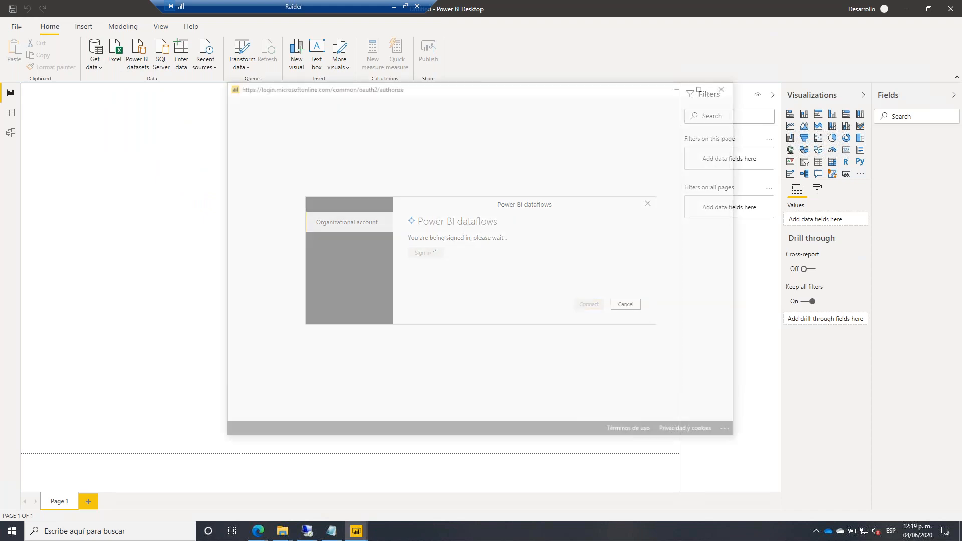
{"action": "left_click", "coordinate": [471, 286]}
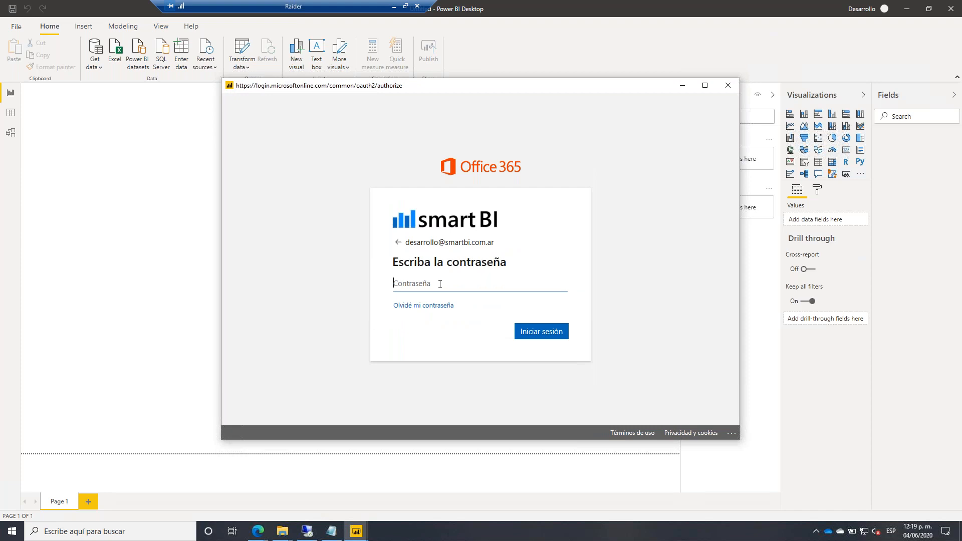
{"action": "type", "text": "••"}
{"action": "key", "text": "BackSpace"}
{"action": "key", "text": "BackSpace"}
{"action": "type", "text": "••••••••••"}
{"action": "key", "text": "Return"}
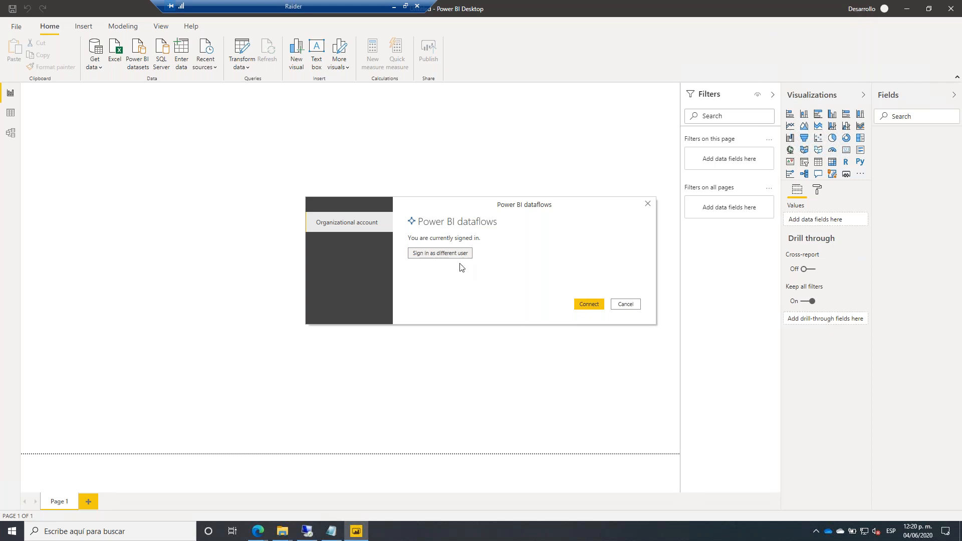
{"action": "left_click", "coordinate": [582, 304]}
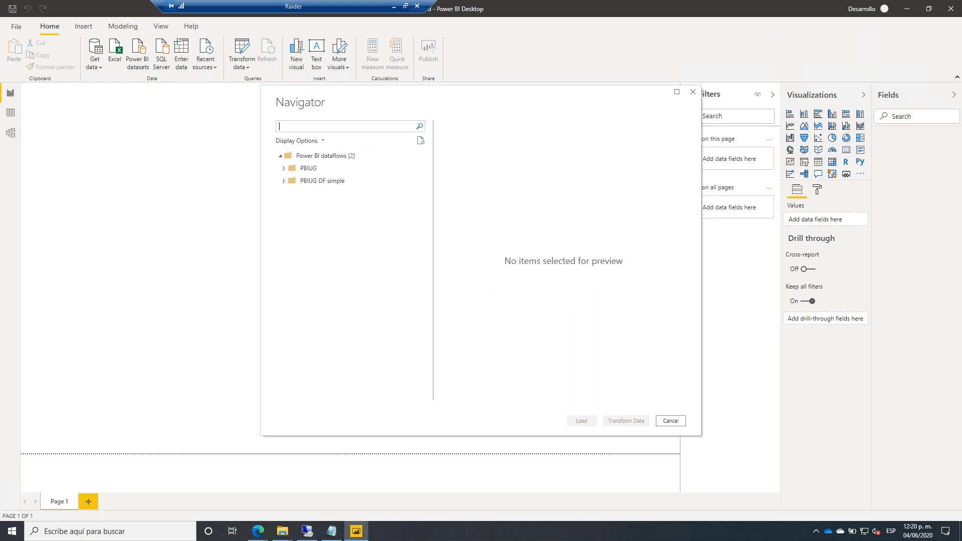
{"action": "left_click", "coordinate": [284, 183]}
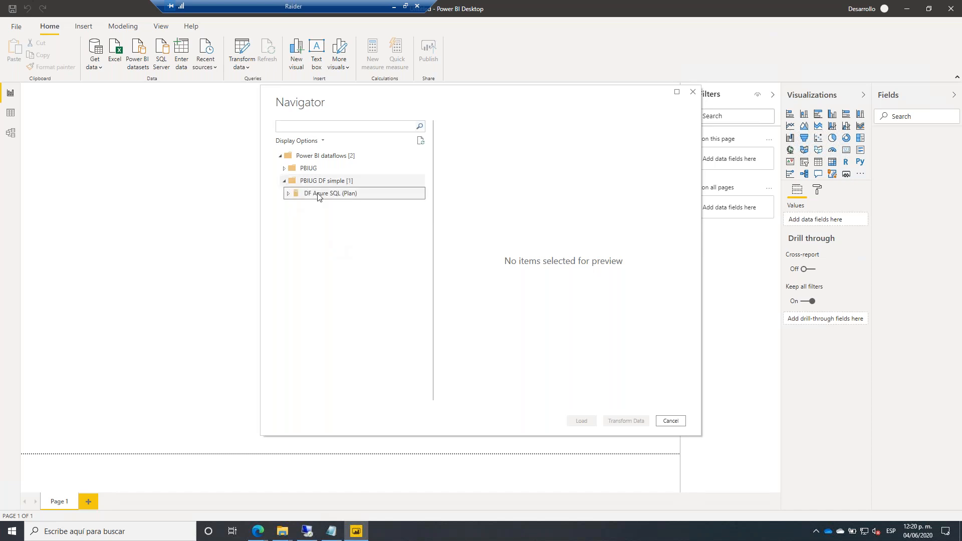
Select the Plan entity of DF Azure SQL (Plan) in the Navigator and open it in Power Query Editor.
{"action": "left_click", "coordinate": [289, 194]}
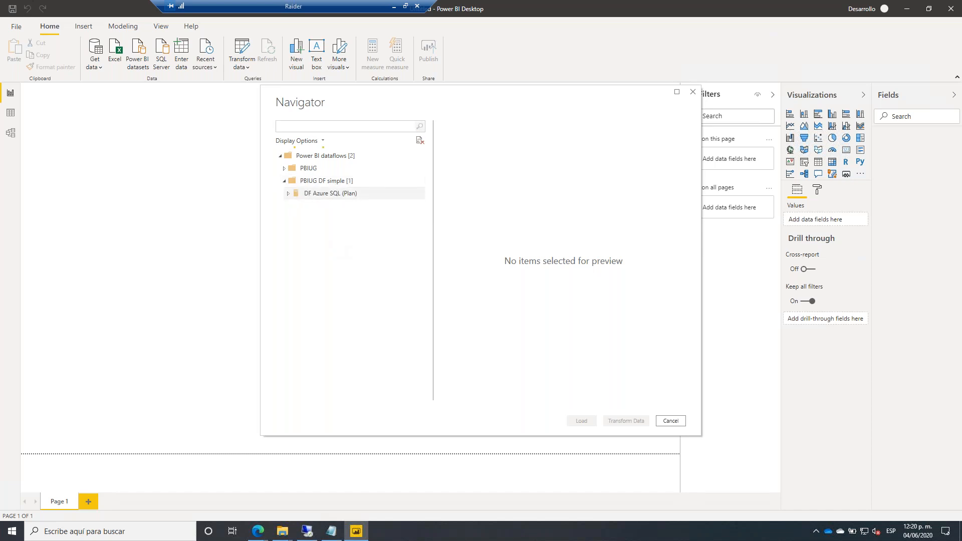
{"action": "left_click", "coordinate": [302, 205]}
{"action": "left_click", "coordinate": [302, 206]}
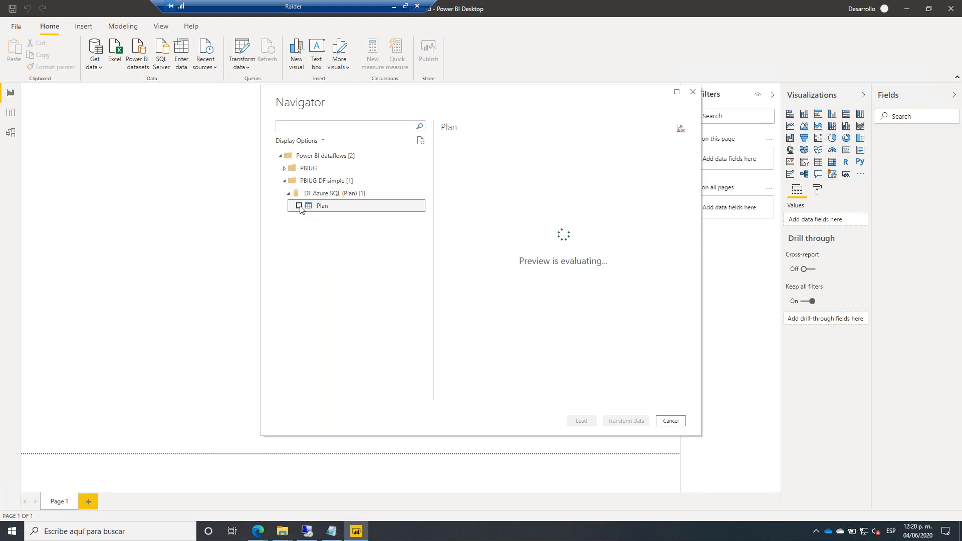
{"action": "left_click_drag", "start_coordinate": [491, 100], "coordinate": [339, 85]}
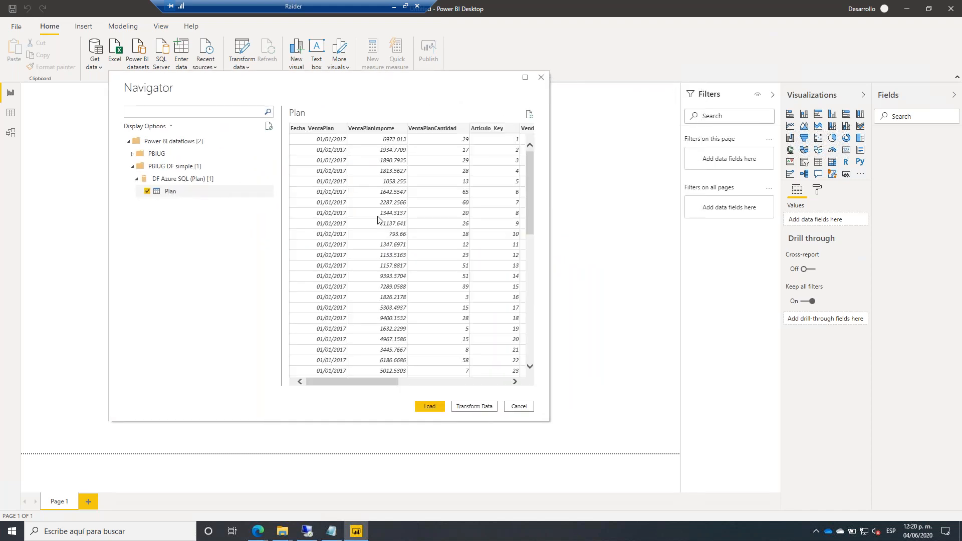
{"action": "left_click", "coordinate": [474, 406]}
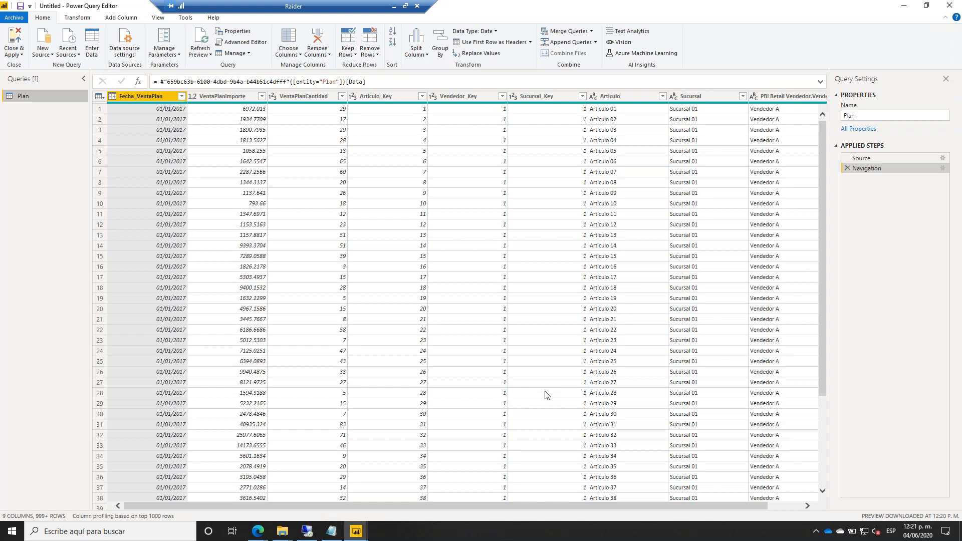
Close the Power Query Editor with Close & Apply so the Plan query changes start applying.
{"action": "left_click", "coordinate": [950, 6]}
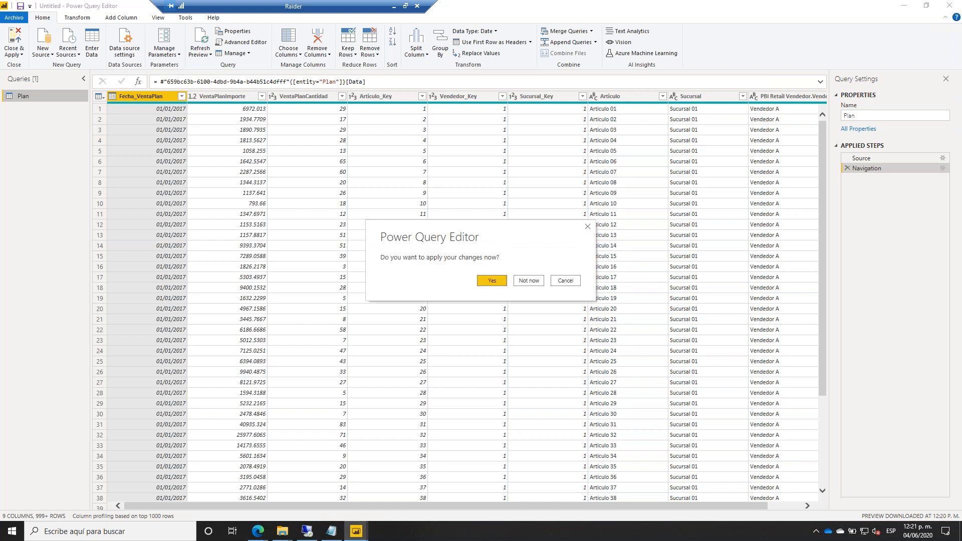
{"action": "left_click", "coordinate": [566, 281]}
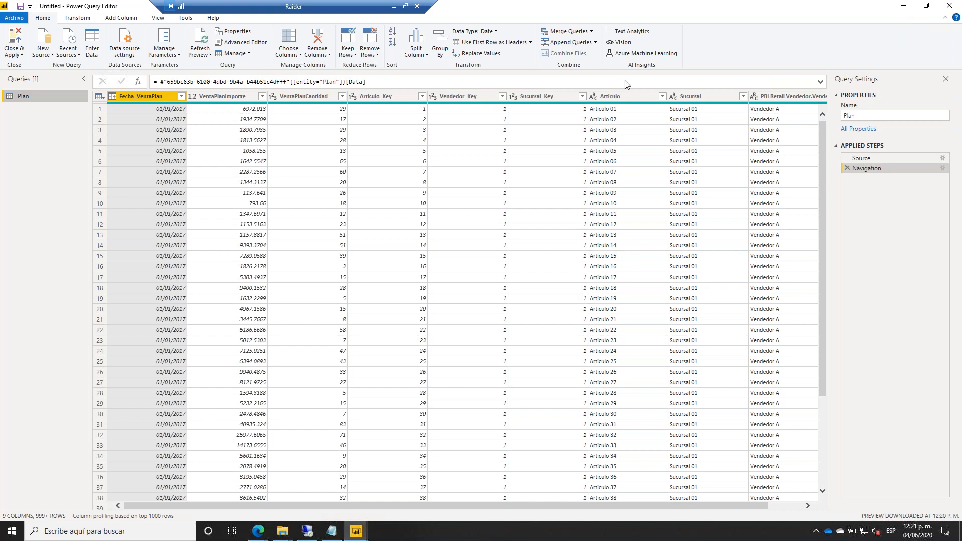
{"action": "left_click", "coordinate": [14, 40]}
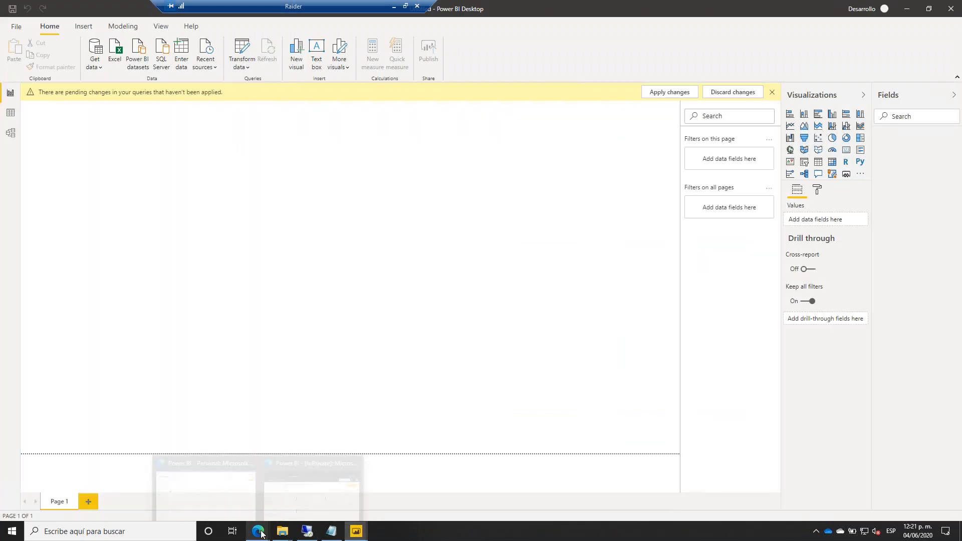
{"action": "mouse_move", "coordinate": [257, 531]}
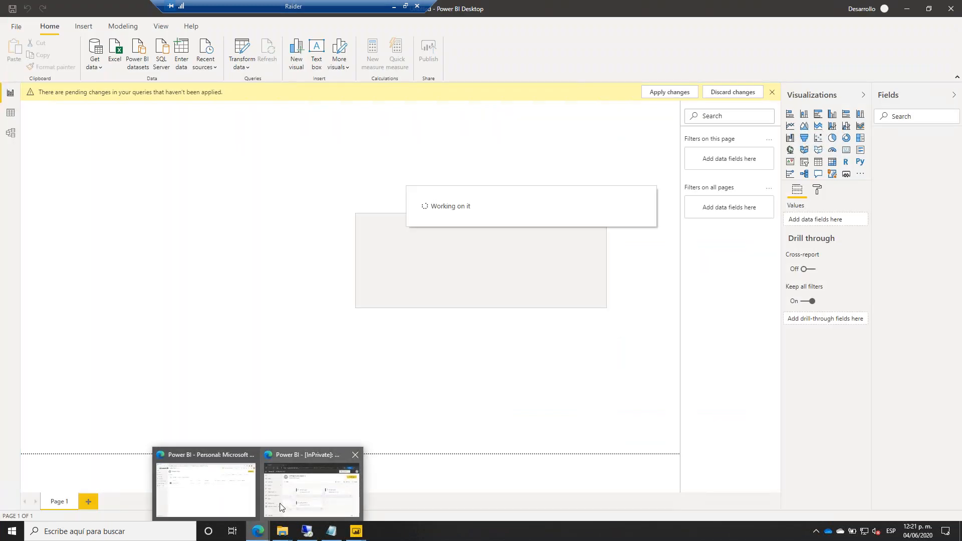
{"action": "left_click", "coordinate": [279, 503]}
Turn off the data gateway connection in the DF Azure SQL (Plan) dataflow settings.
{"action": "left_click", "coordinate": [225, 501]}
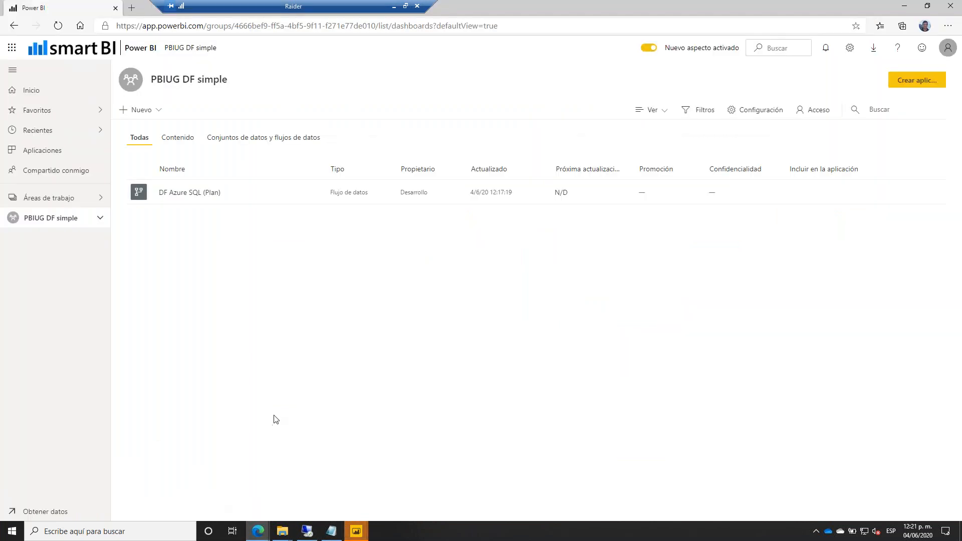
{"action": "mouse_move", "coordinate": [295, 194]}
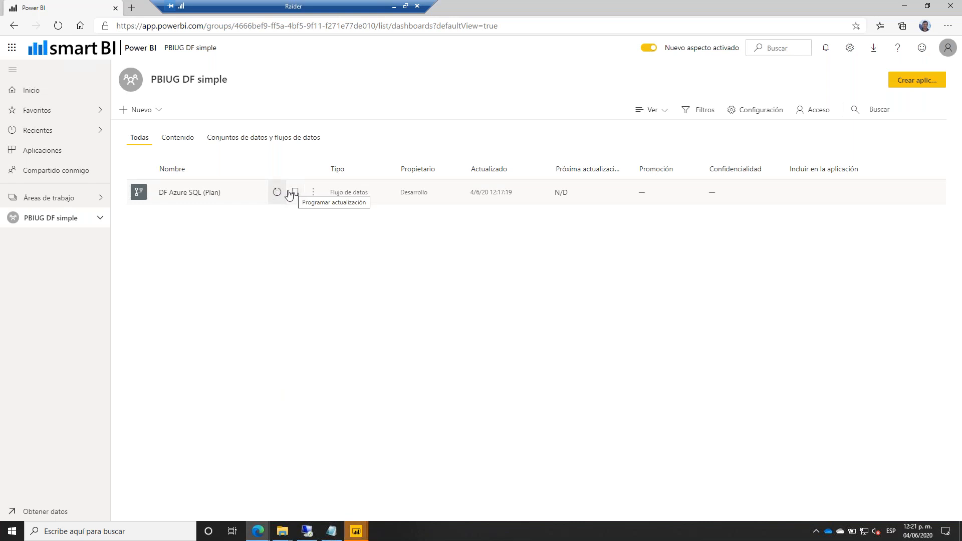
{"action": "left_click", "coordinate": [295, 193]}
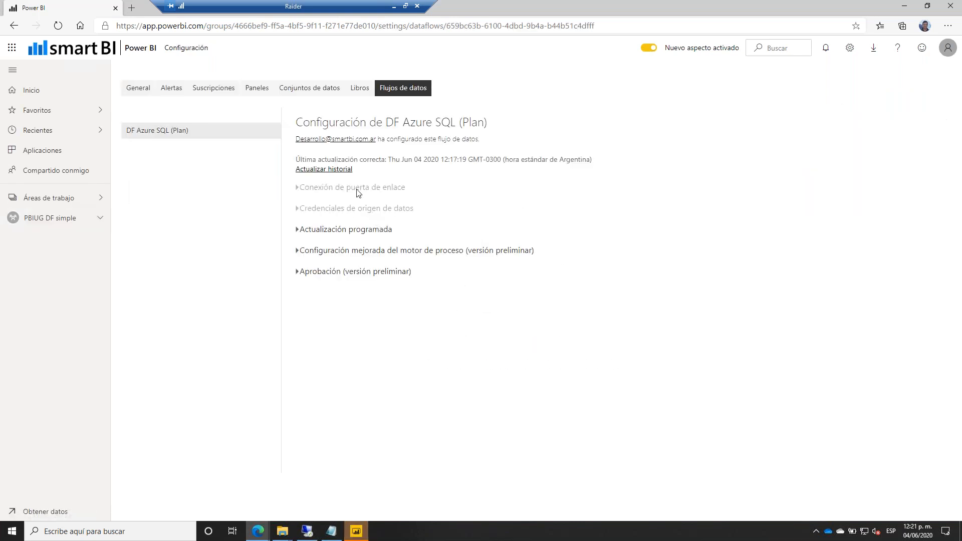
{"action": "left_click", "coordinate": [338, 188]}
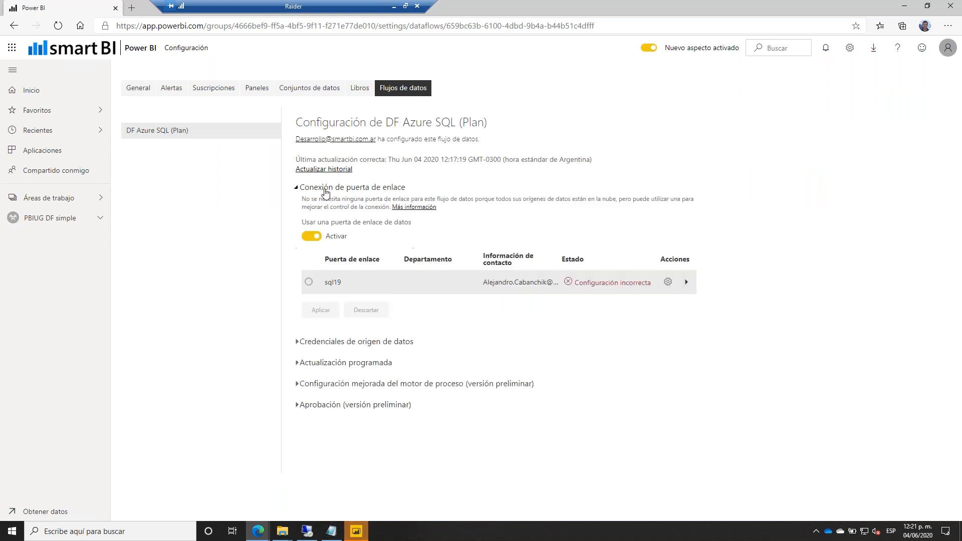
{"action": "left_click", "coordinate": [324, 236]}
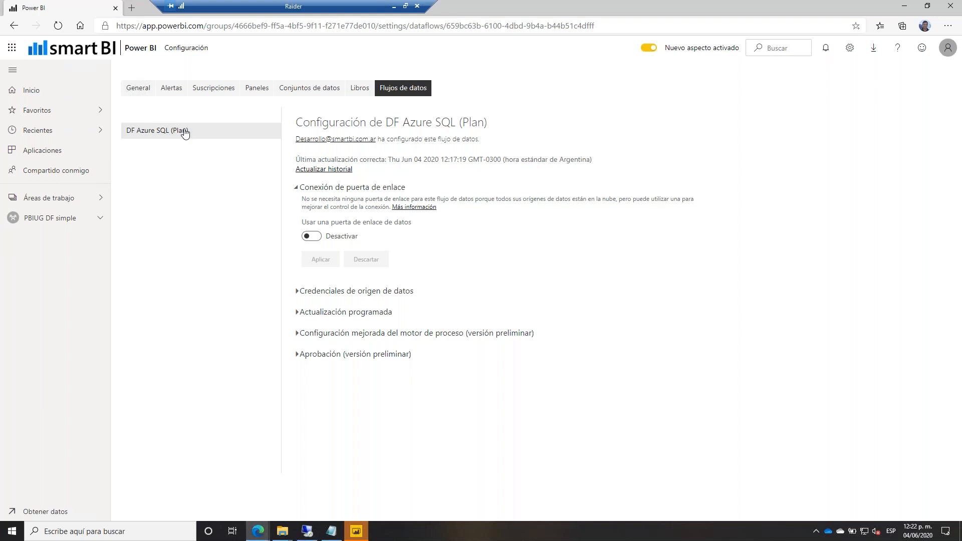
Return to the PBIUG DF simple workspace from the workspaces list.
{"action": "left_click", "coordinate": [67, 200]}
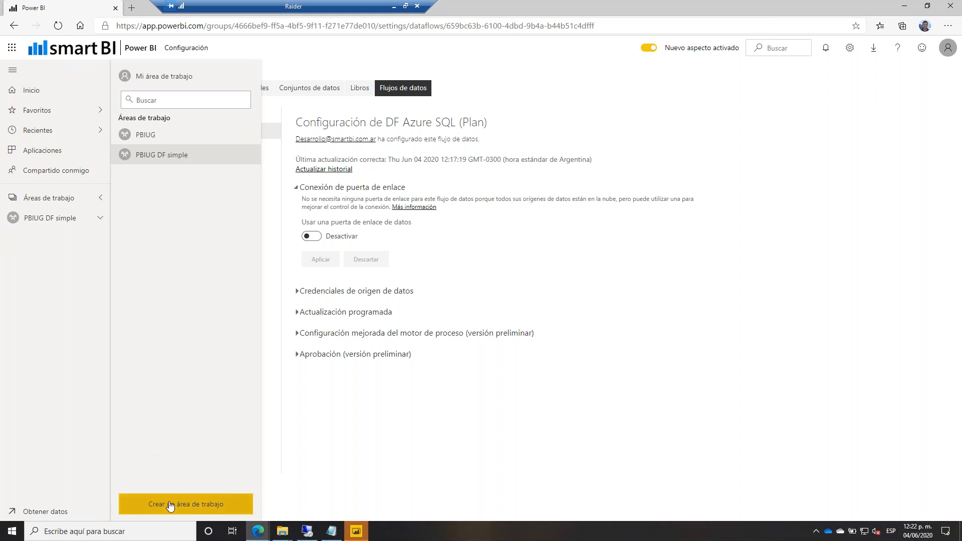
{"action": "left_click", "coordinate": [54, 219]}
{"action": "left_click", "coordinate": [140, 109]}
{"action": "left_click", "coordinate": [216, 245]}
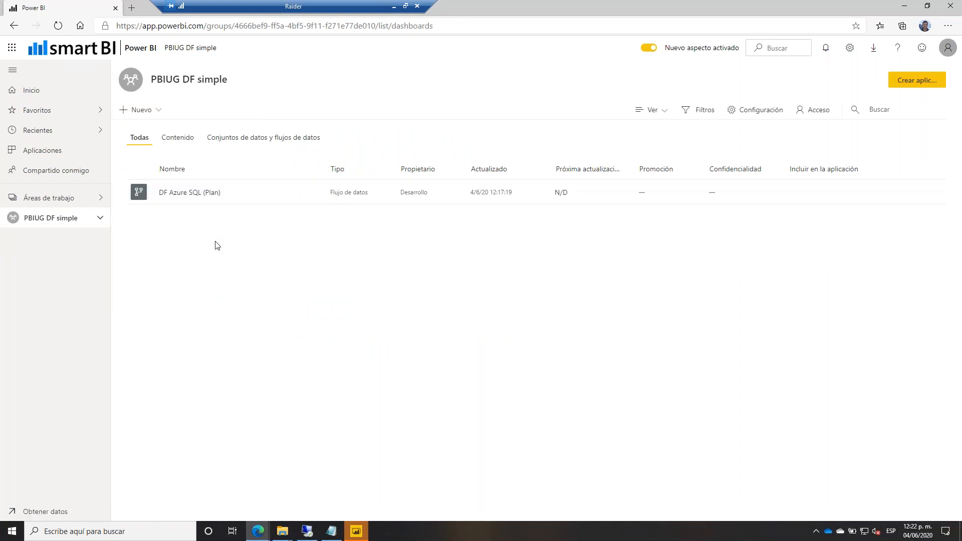
Create a new dataflow via Nuevo > Flujo de datos, add new entities, and pick the Carpeta source.
{"action": "left_click", "coordinate": [140, 109]}
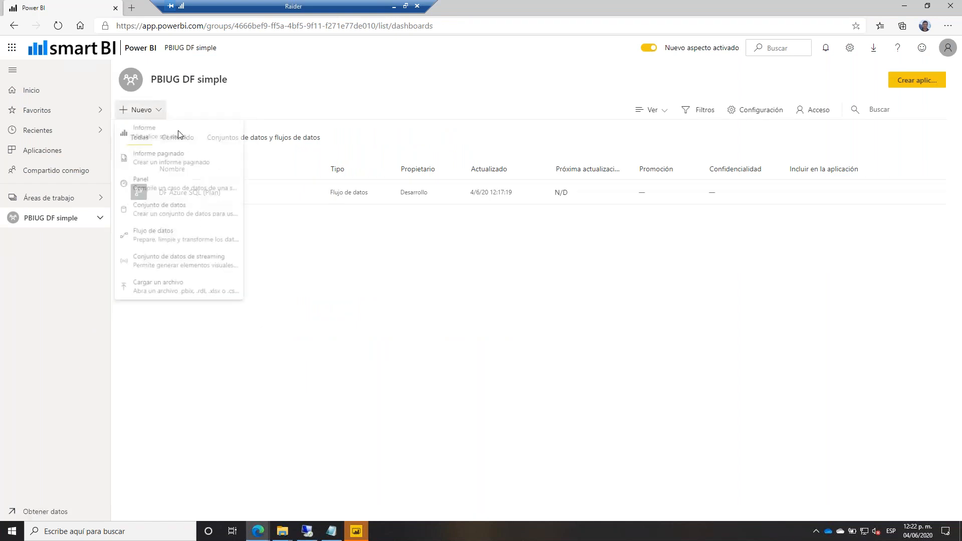
{"action": "left_click", "coordinate": [167, 244]}
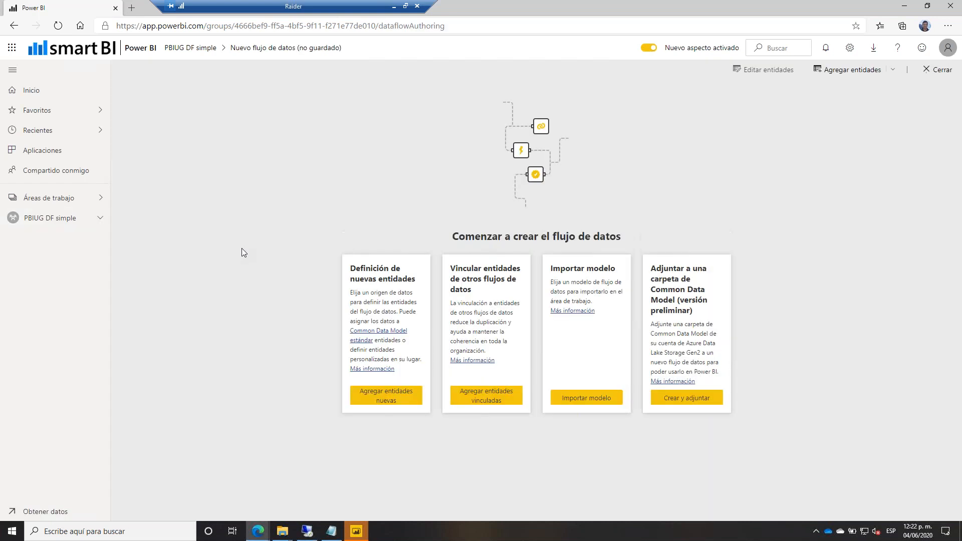
{"action": "left_click", "coordinate": [381, 391]}
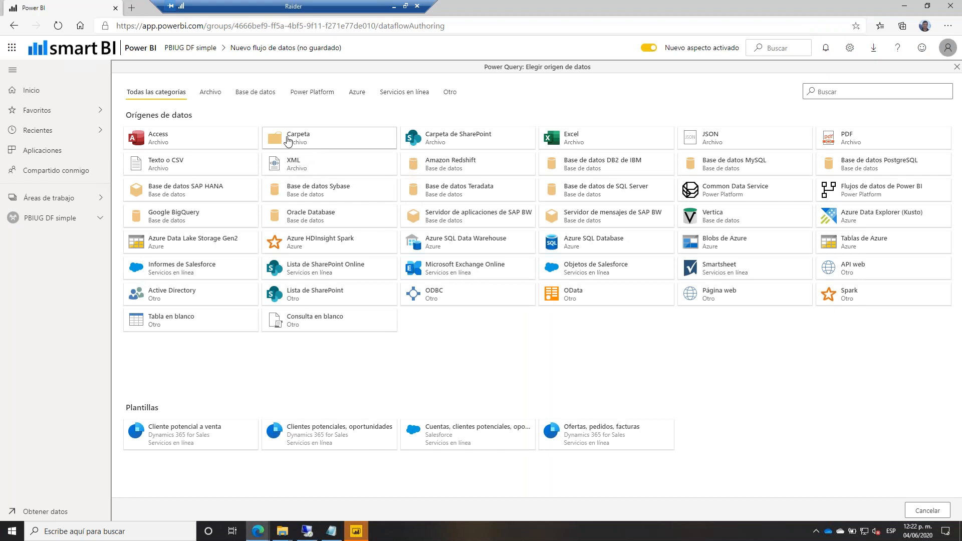
{"action": "left_click", "coordinate": [288, 143]}
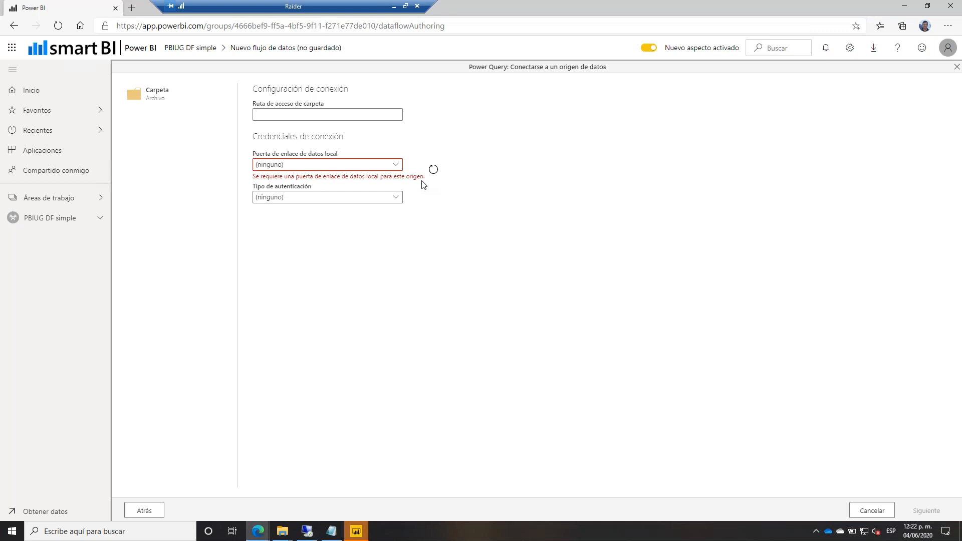
Paste the F:\PBIUG DF path copied from Notepad into the Ruta de acceso de carpeta field.
{"action": "left_click", "coordinate": [309, 115]}
{"action": "left_click", "coordinate": [331, 531]}
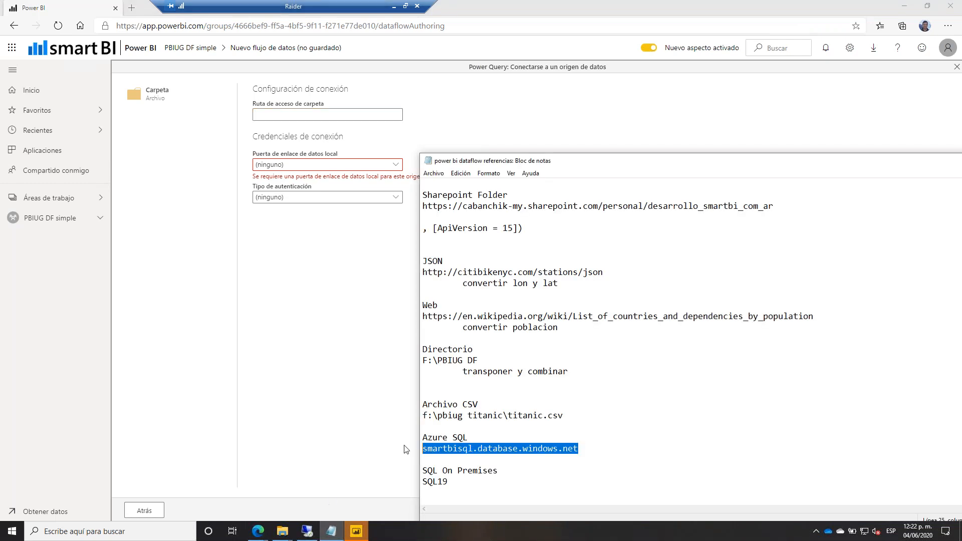
{"action": "double_click", "coordinate": [449, 361]}
{"action": "left_click_drag", "start_coordinate": [488, 361], "coordinate": [404, 365]}
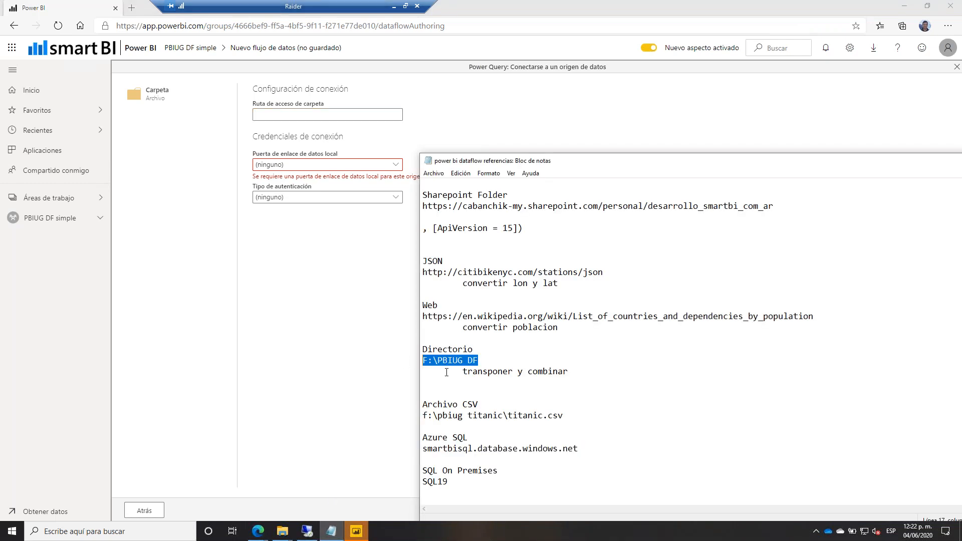
{"action": "key", "text": "ctrl+c"}
{"action": "left_click", "coordinate": [278, 114]}
{"action": "key", "text": "ctrl+v"}
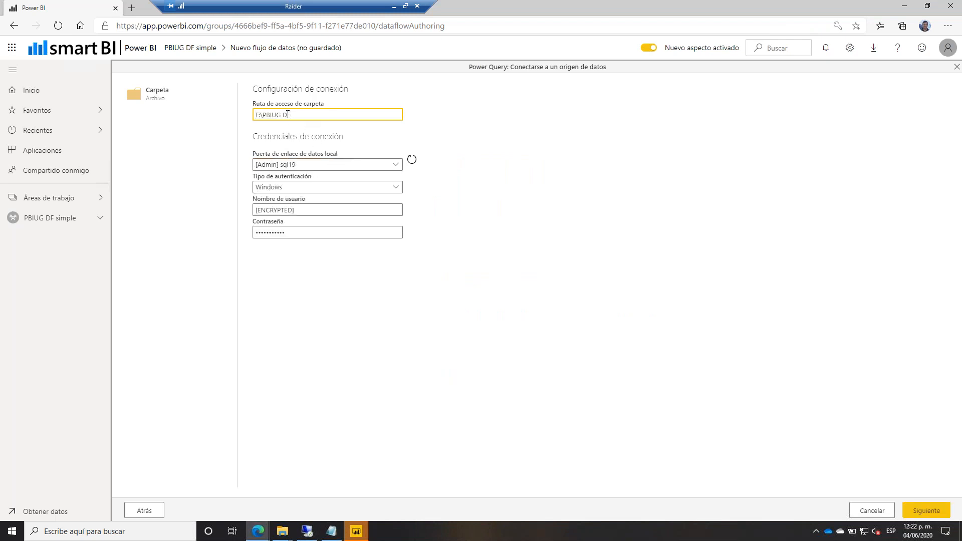
{"action": "left_click", "coordinate": [283, 531]}
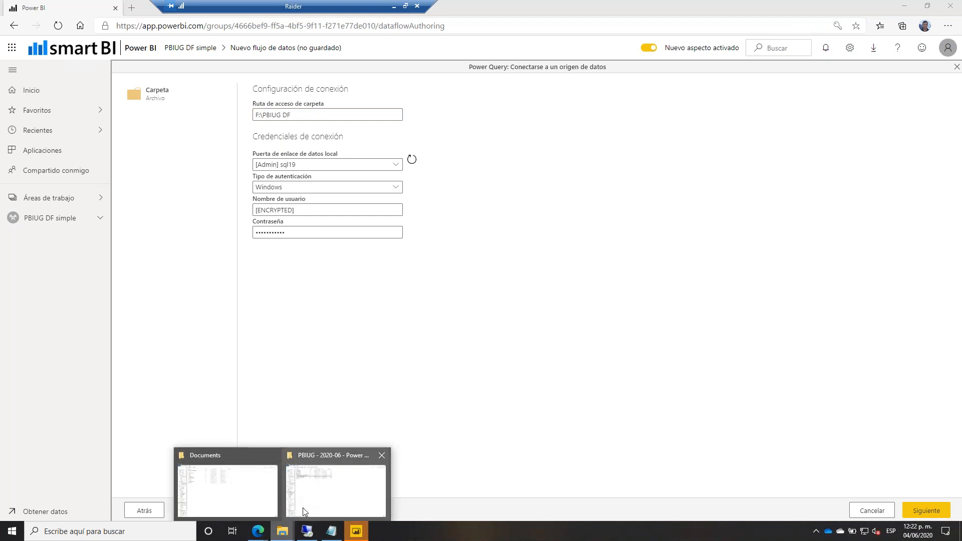
{"action": "left_click", "coordinate": [302, 507]}
Open FilialA.2020 and check its numeric month headers in row 1.
{"action": "left_click", "coordinate": [153, 74]}
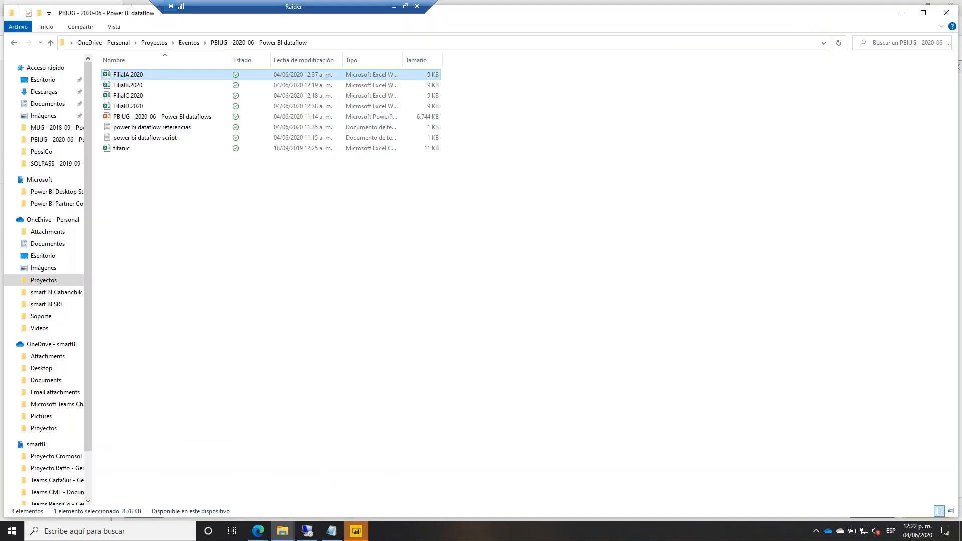
{"action": "key", "text": "Return"}
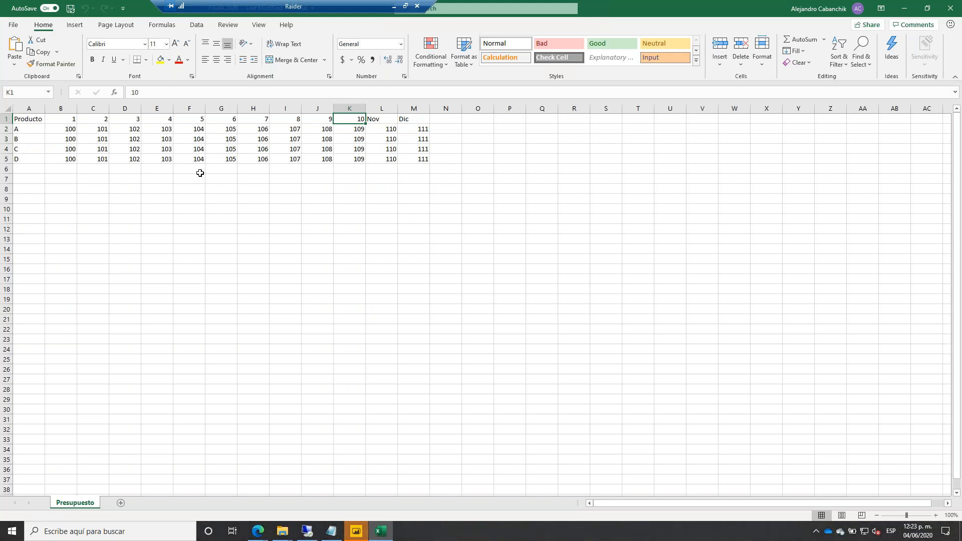
{"action": "left_click_drag", "start_coordinate": [48, 120], "coordinate": [413, 119]}
{"action": "left_click", "coordinate": [376, 120]}
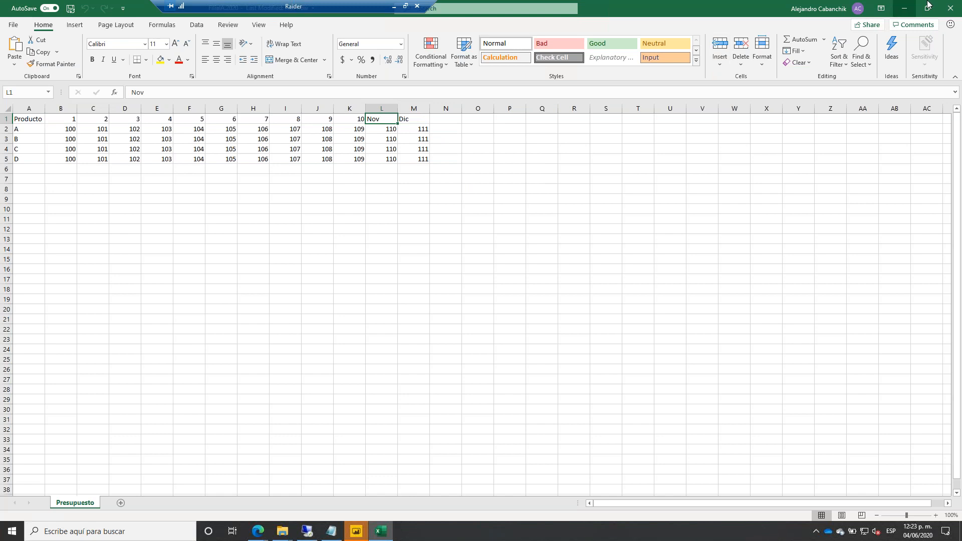
{"action": "left_click", "coordinate": [904, 8]}
Copy FilialB.2020's Ene–Dic headers and paste them over FilialA's numeric headers in B1:M1.
{"action": "left_click", "coordinate": [215, 86]}
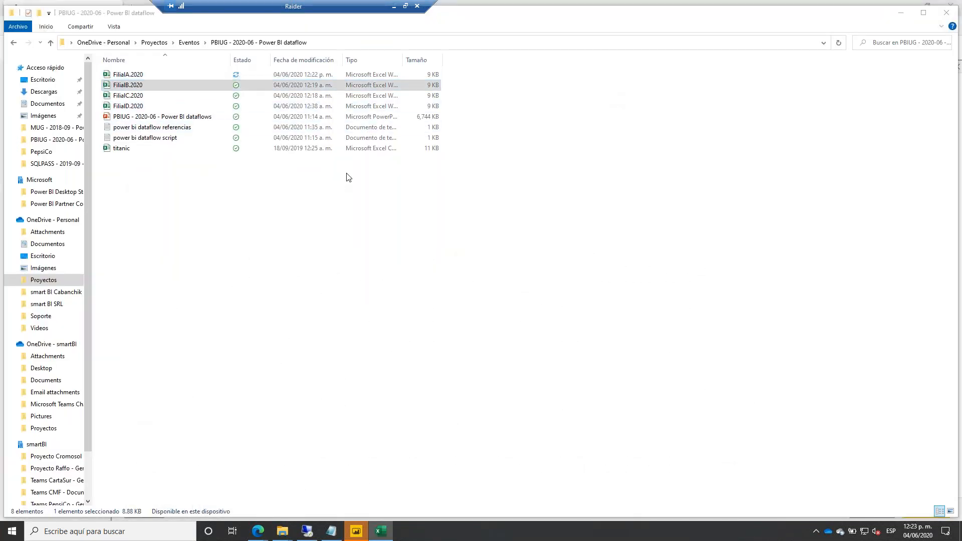
{"action": "key", "text": "Return"}
{"action": "left_click_drag", "start_coordinate": [65, 120], "coordinate": [408, 120]}
{"action": "key", "text": "ctrl+c"}
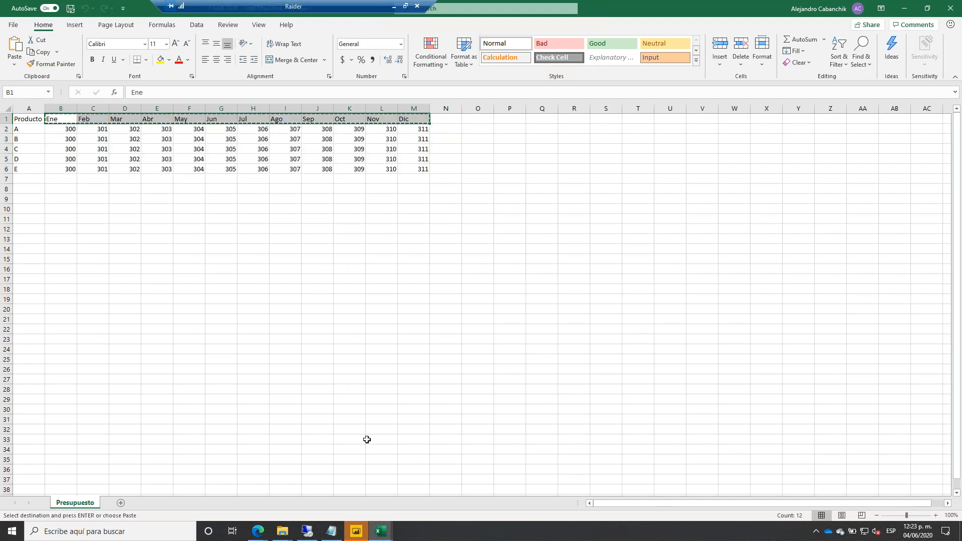
{"action": "mouse_move", "coordinate": [381, 531]}
{"action": "left_click", "coordinate": [338, 501]}
{"action": "left_click_drag", "start_coordinate": [67, 117], "coordinate": [408, 120]}
{"action": "key", "text": "ctrl+v"}
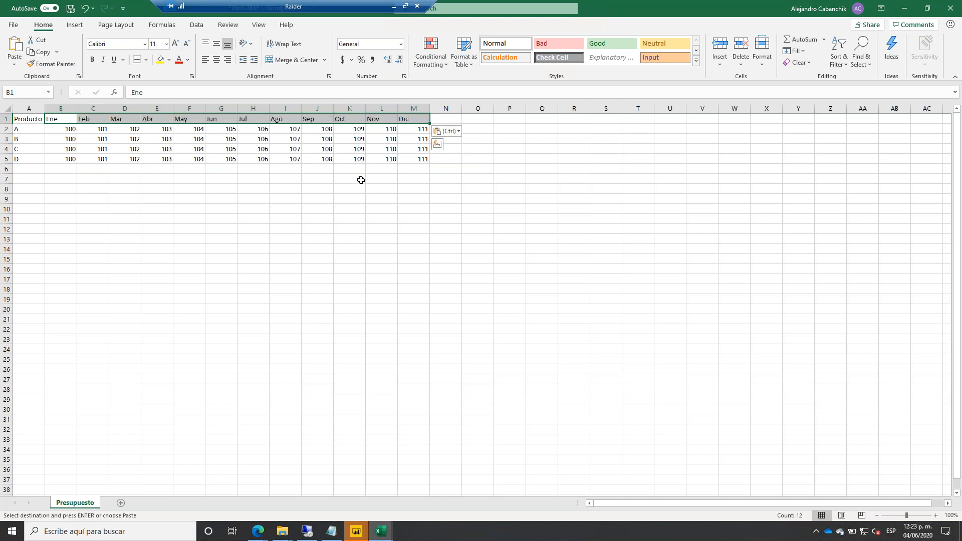
Close the FilialA and FilialB workbooks and Excel.
{"action": "left_click", "coordinate": [945, 7]}
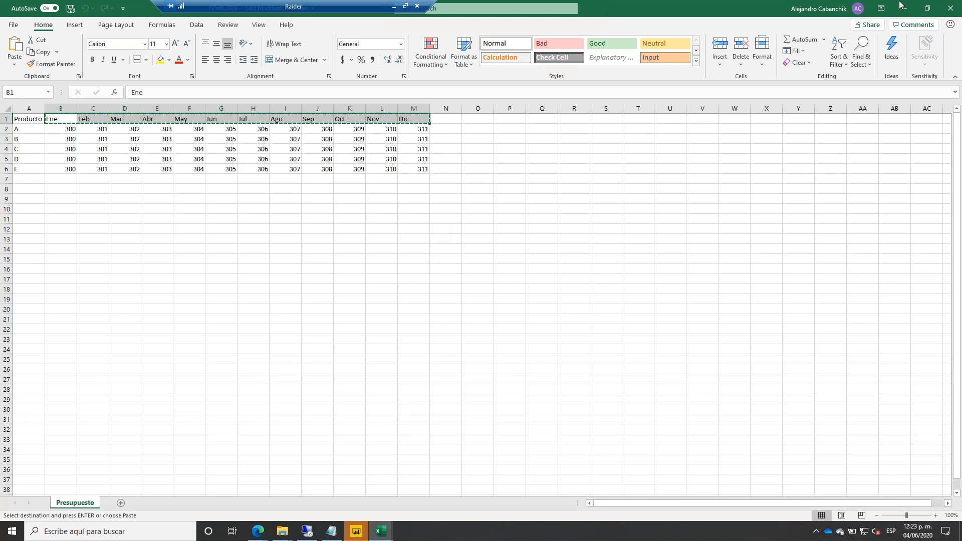
{"action": "left_click", "coordinate": [949, 8]}
{"action": "left_click", "coordinate": [950, 8]}
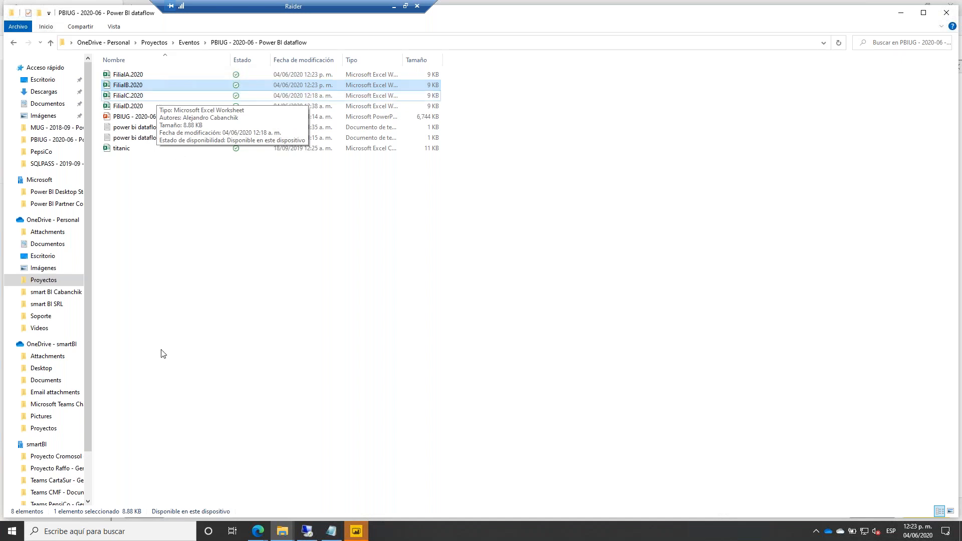
{"action": "left_click", "coordinate": [257, 530]}
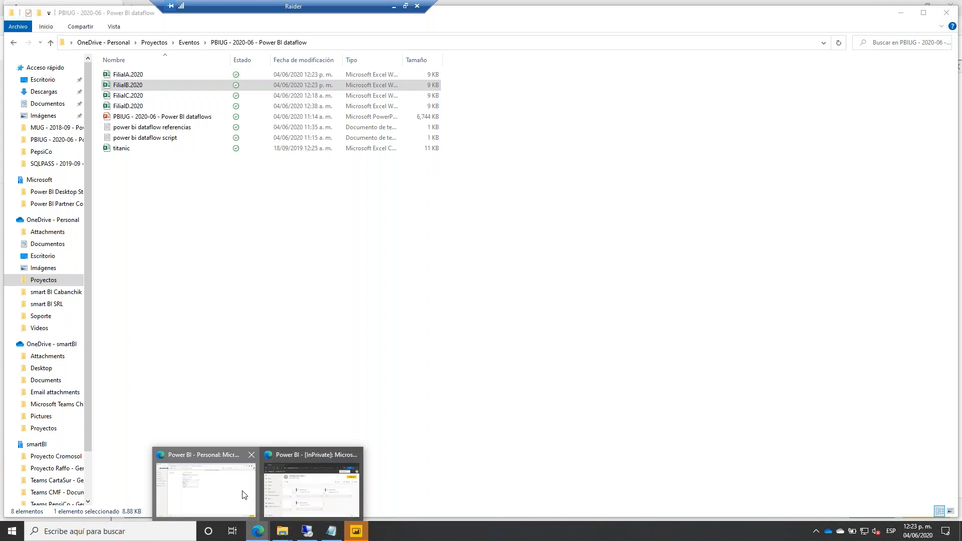
Confirm the F:\PBIUG DF path and sql19 gateway, then preview the three FilialA–C.2020 workbooks.
{"action": "left_click", "coordinate": [245, 495]}
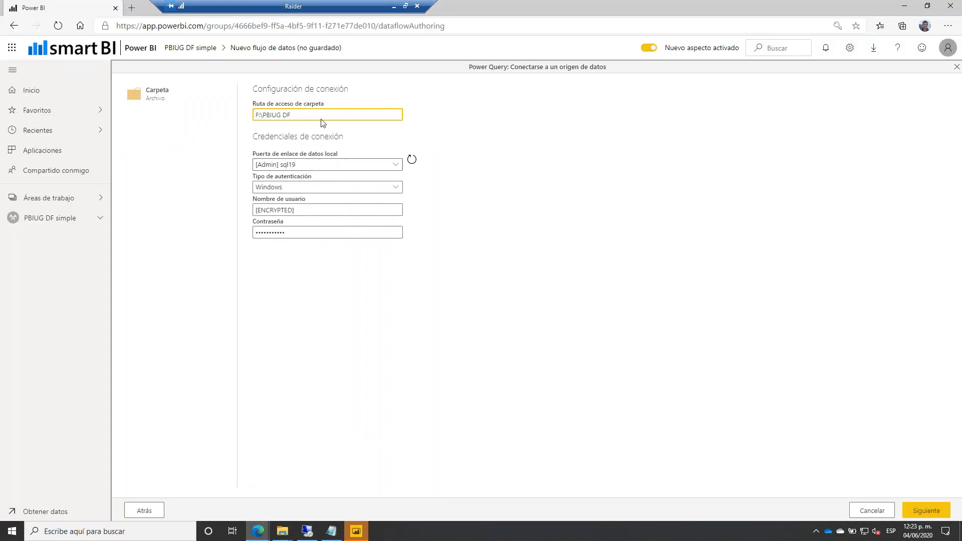
{"action": "left_click_drag", "start_coordinate": [292, 115], "coordinate": [241, 119]}
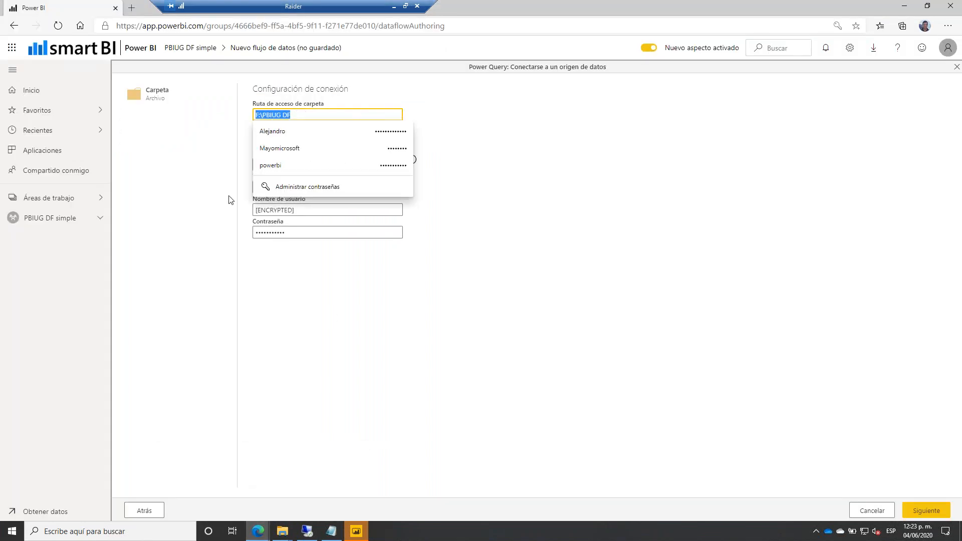
{"action": "left_click", "coordinate": [308, 312]}
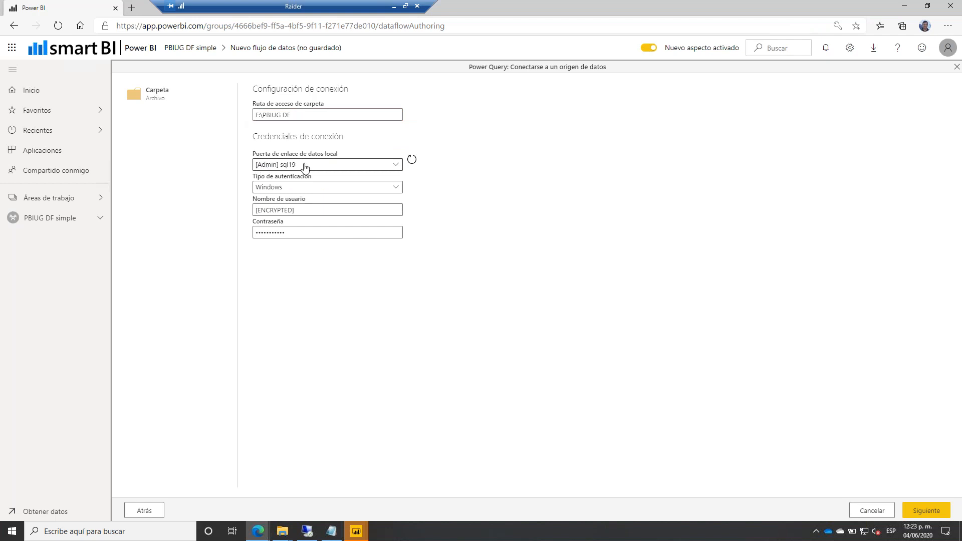
{"action": "left_click", "coordinate": [275, 168]}
{"action": "left_click", "coordinate": [325, 289]}
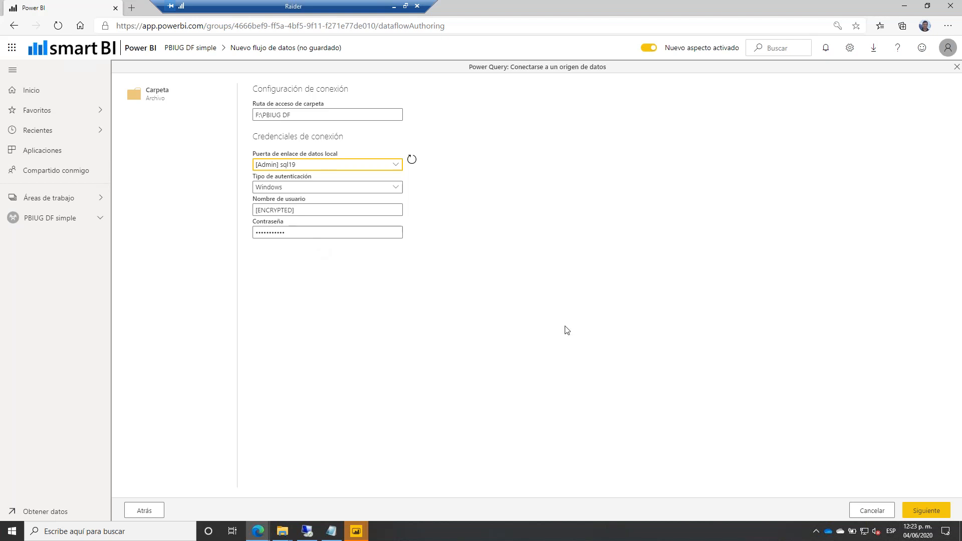
{"action": "left_click", "coordinate": [918, 511]}
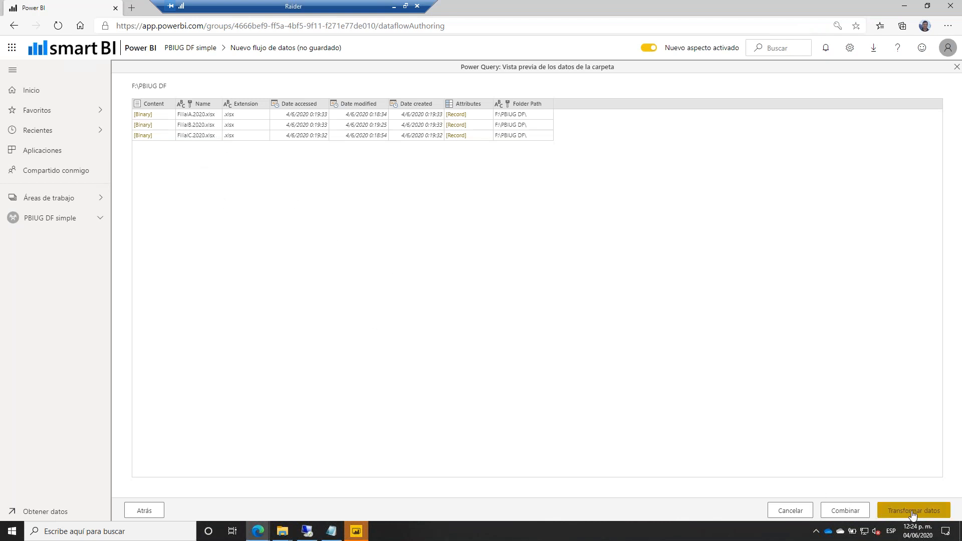
Combine the files using the Presupuesto sheet with Primer archivo as sample, then transform the data.
{"action": "left_click", "coordinate": [855, 511]}
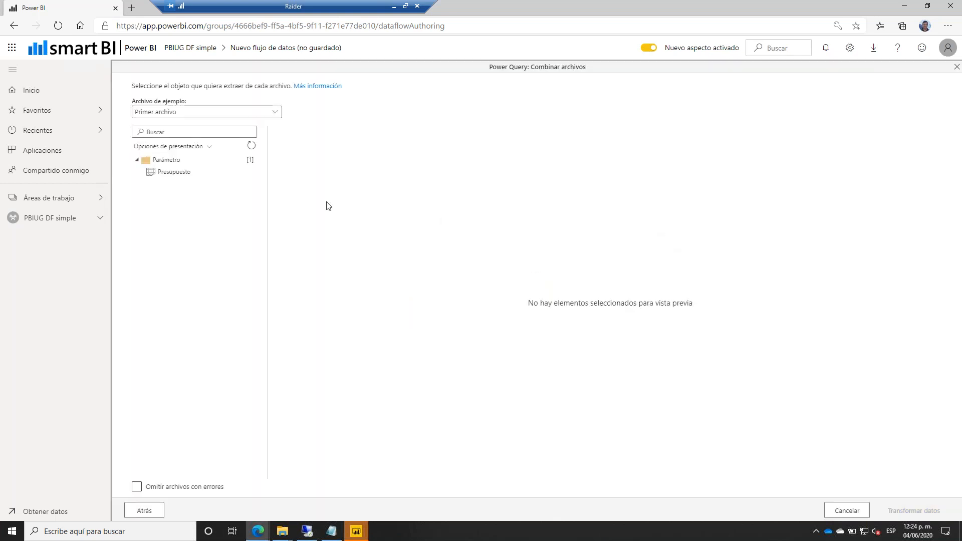
{"action": "left_click", "coordinate": [169, 173]}
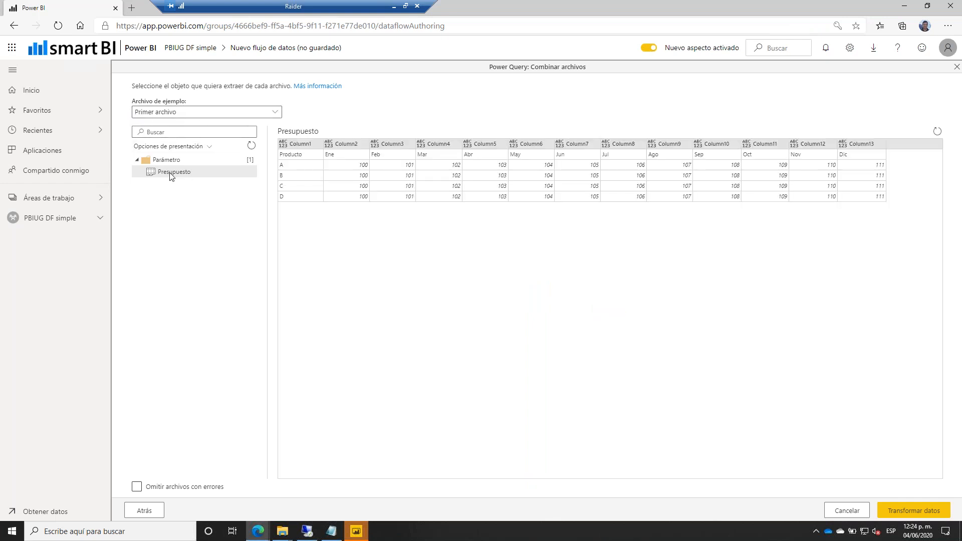
{"action": "left_click", "coordinate": [277, 112]}
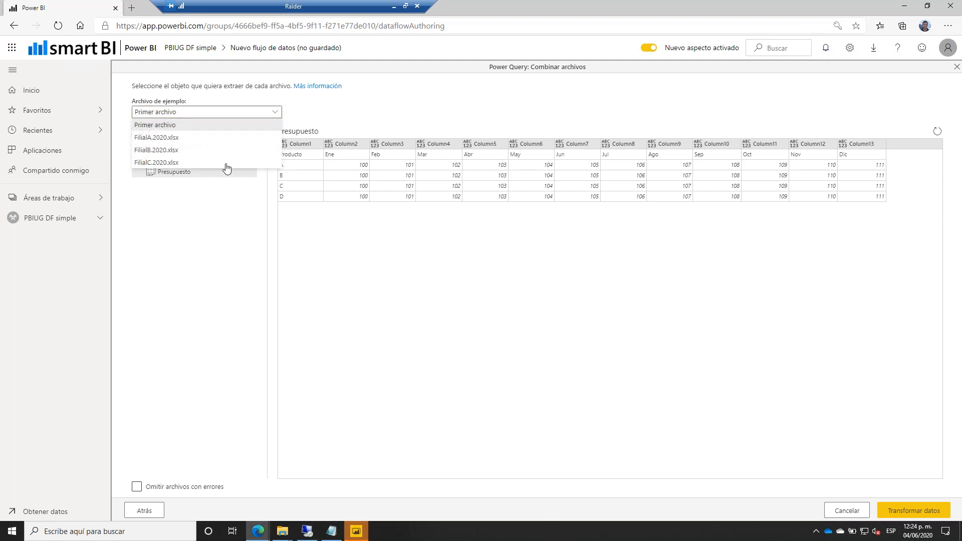
{"action": "left_click", "coordinate": [226, 205]}
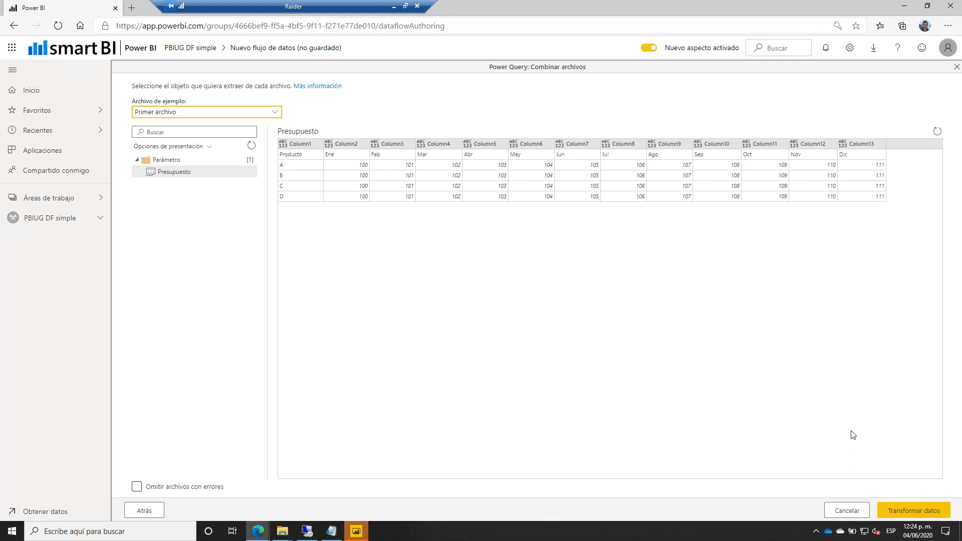
{"action": "left_click", "coordinate": [908, 514]}
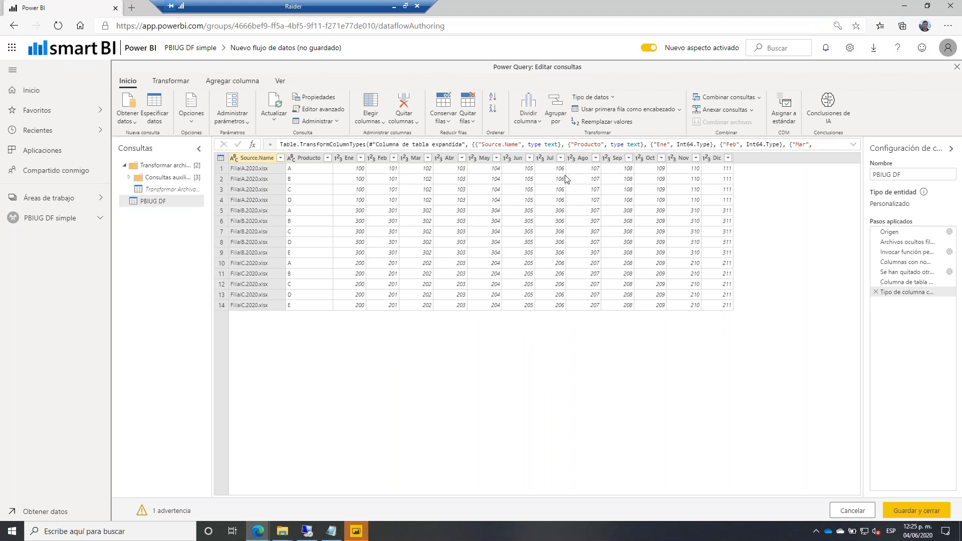
Delete the automatic expand and type steps, then re-expand Transformar archivo without column-name prefixes.
{"action": "left_click", "coordinate": [876, 295]}
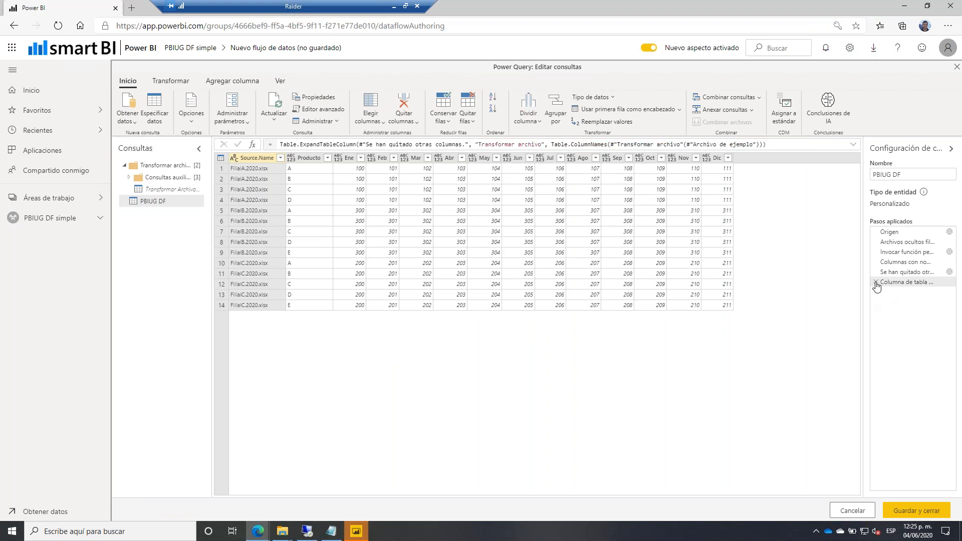
{"action": "left_click", "coordinate": [876, 283]}
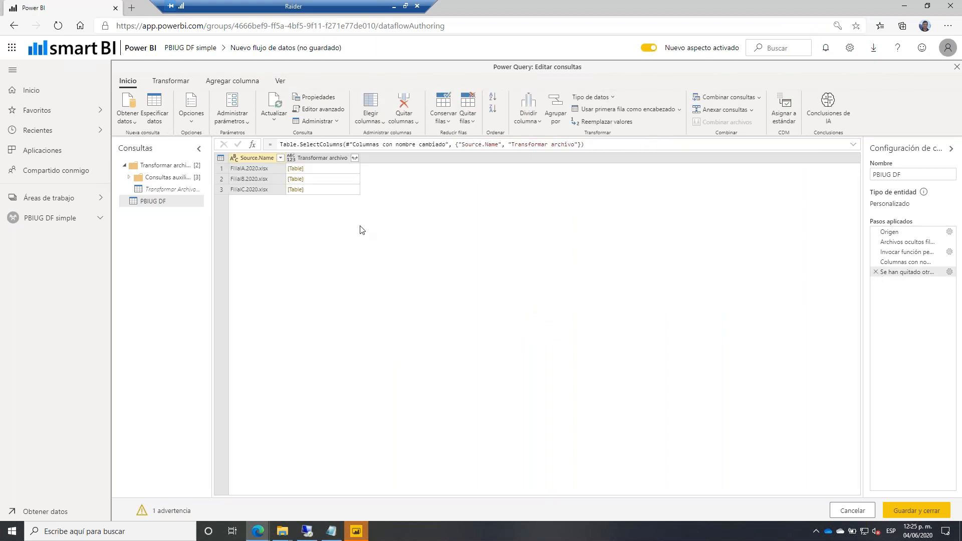
{"action": "left_click", "coordinate": [355, 158]}
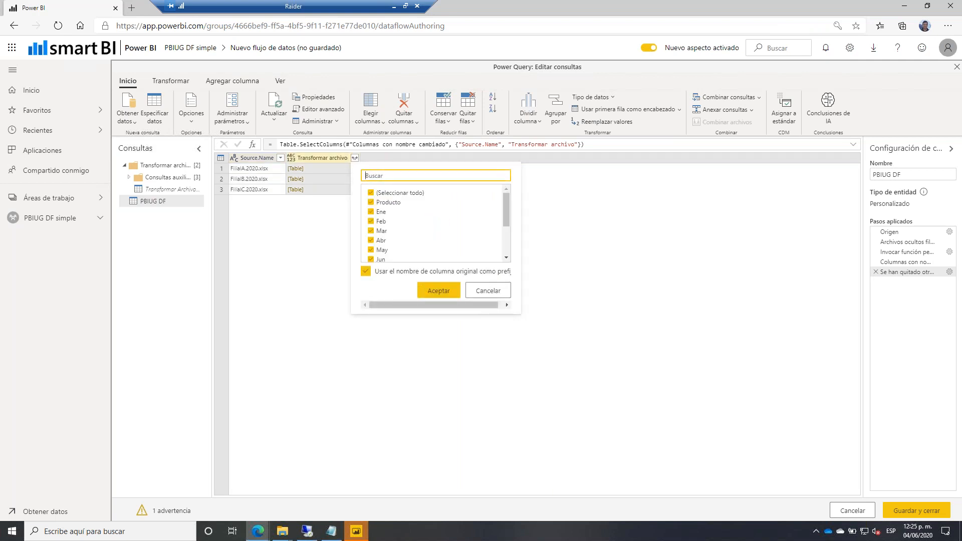
{"action": "left_click", "coordinate": [366, 271]}
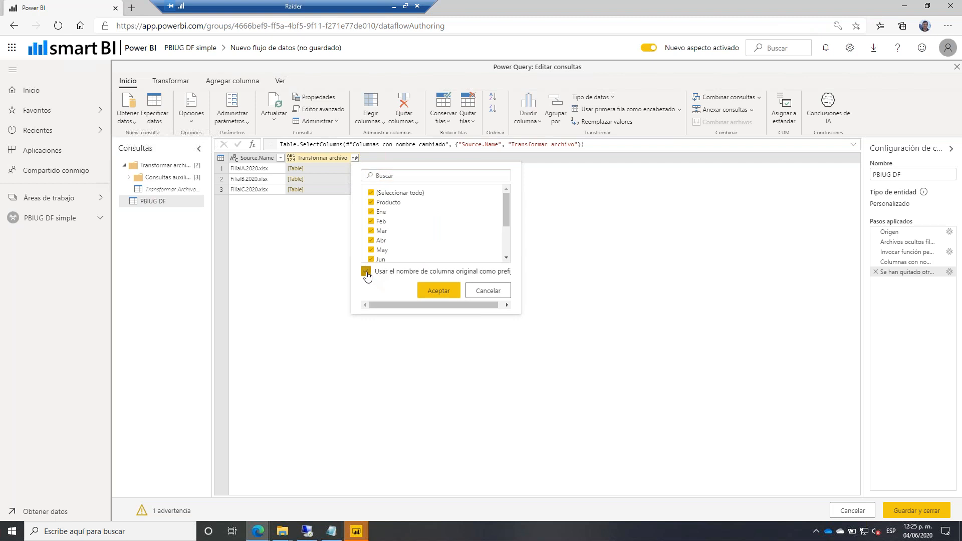
{"action": "left_click", "coordinate": [438, 291]}
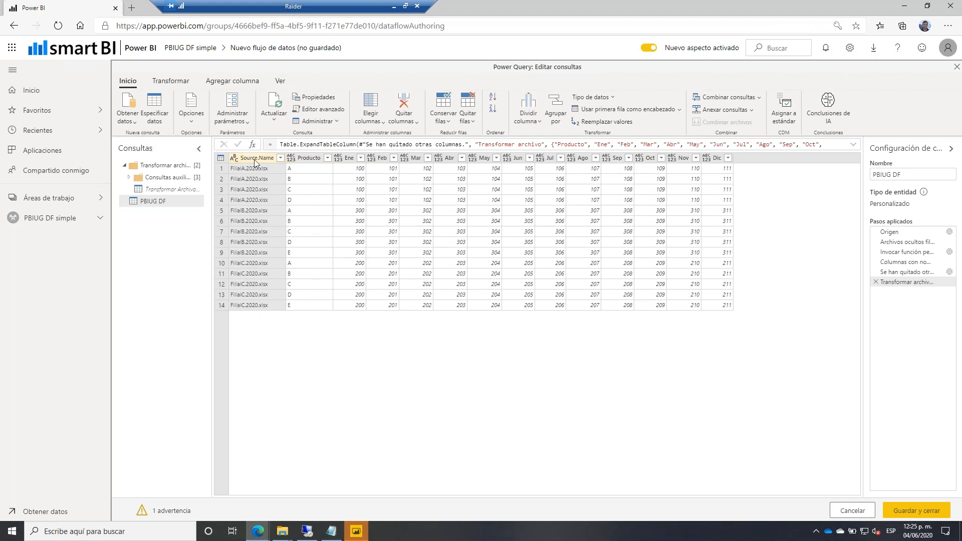
Split Source.Name at a custom '.' delimiter into branch and year columns.
{"action": "left_click", "coordinate": [170, 80]}
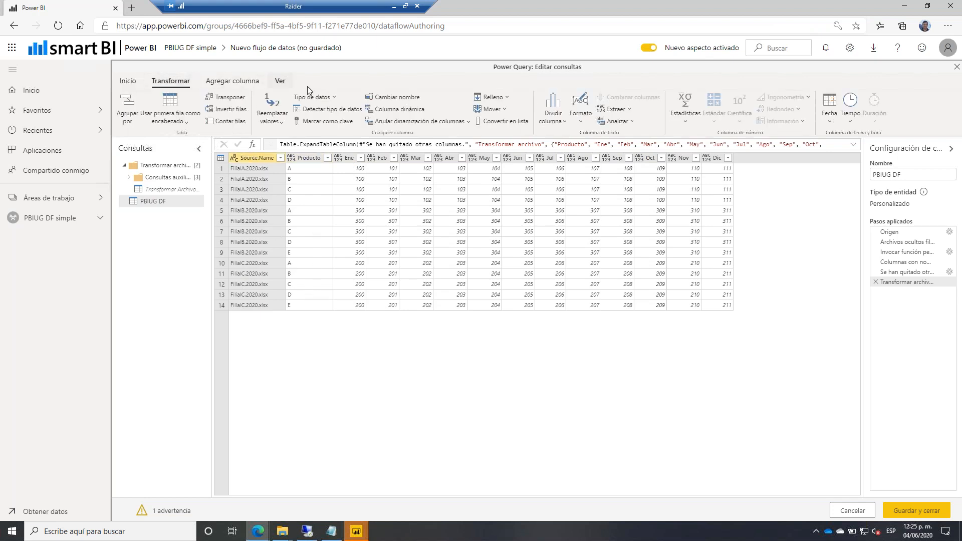
{"action": "left_click", "coordinate": [553, 123]}
{"action": "left_click", "coordinate": [538, 135]}
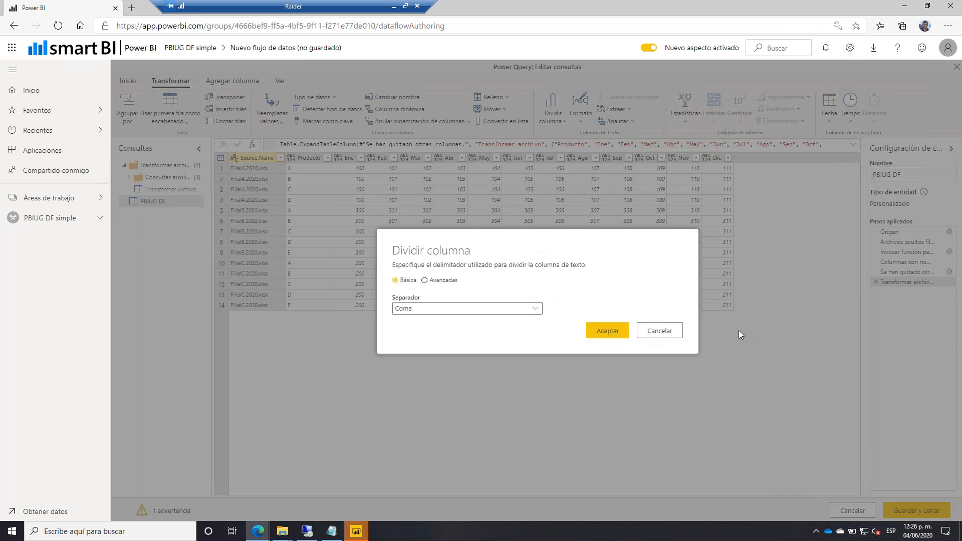
{"action": "left_click", "coordinate": [509, 309]}
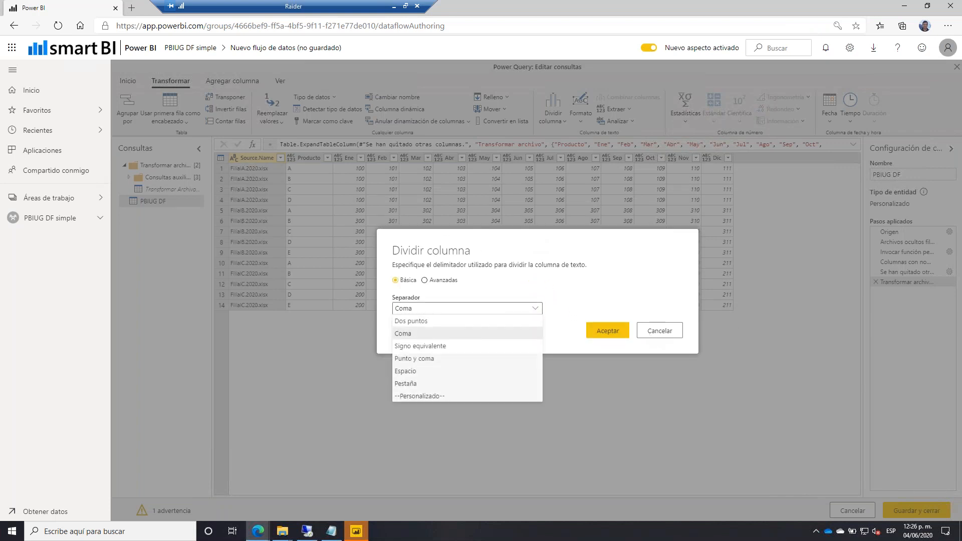
{"action": "left_click", "coordinate": [444, 396]}
{"action": "left_click", "coordinate": [413, 314]}
{"action": "type", "text": "."}
{"action": "left_click", "coordinate": [591, 339]}
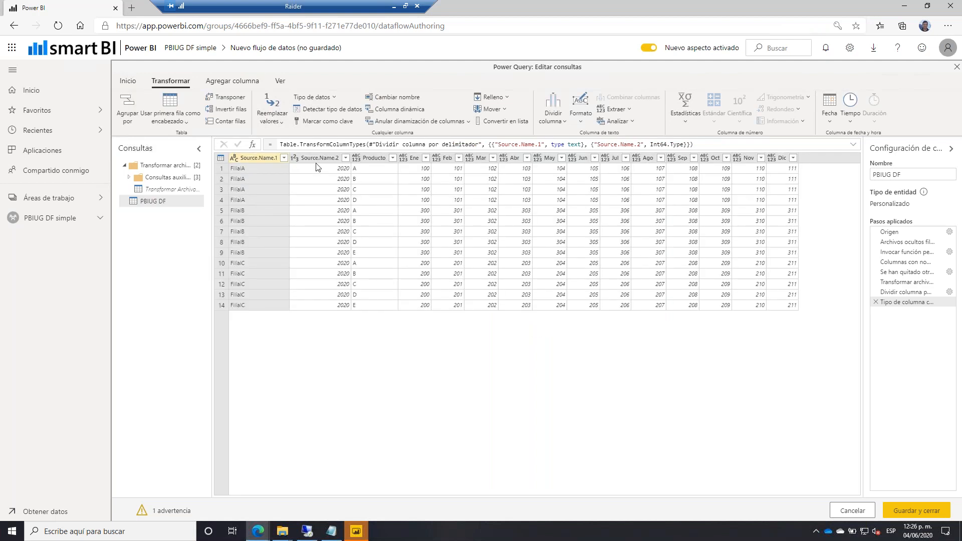
Drop the automatic type-change step, then unpivot all columns except Source.Name.1, Source.Name.2 and Producto.
{"action": "left_click", "coordinate": [875, 302]}
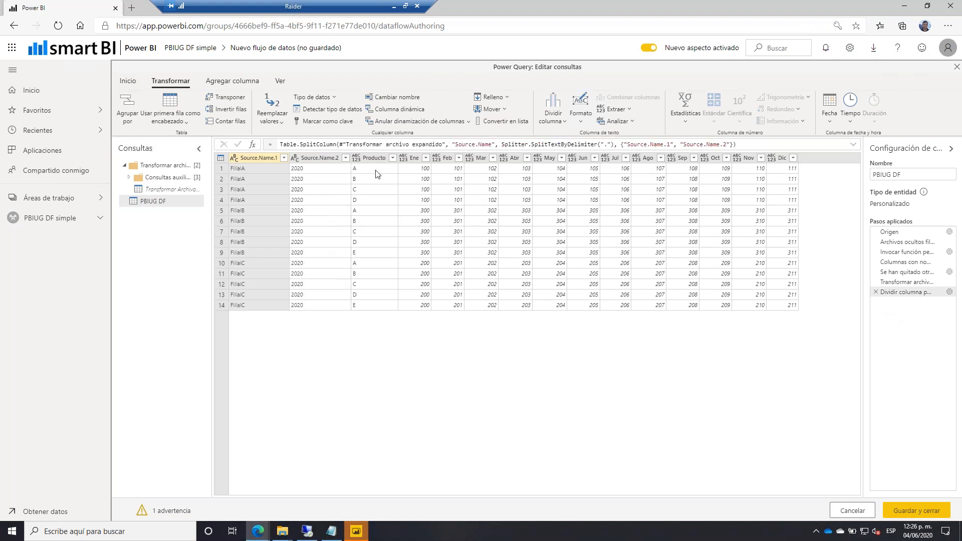
{"action": "left_click", "coordinate": [381, 158]}
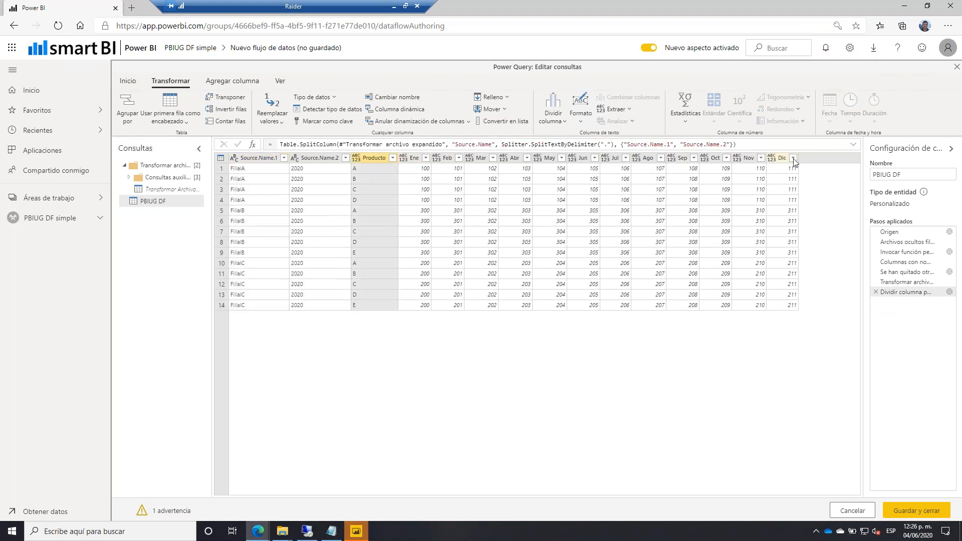
{"action": "left_click", "coordinate": [283, 158]}
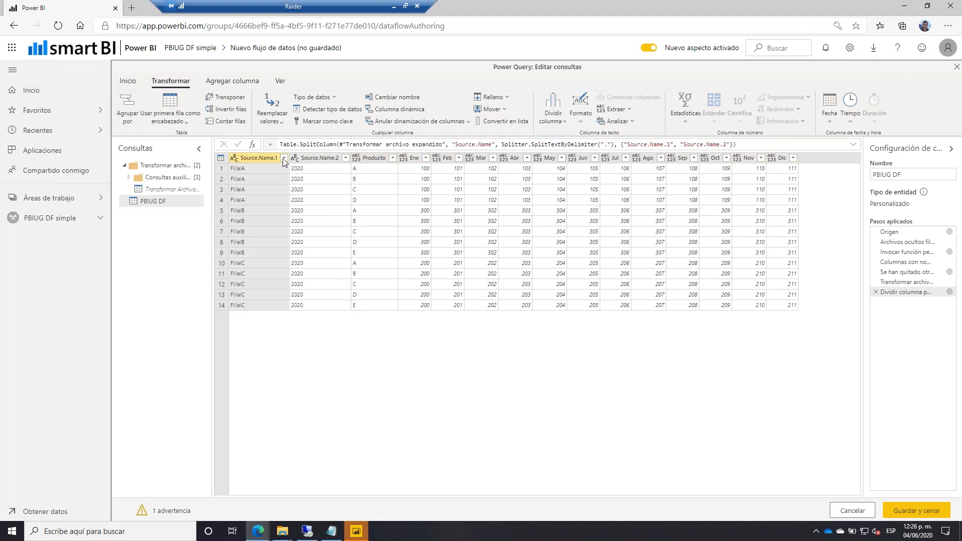
{"action": "left_click", "coordinate": [373, 158], "text": "shift"}
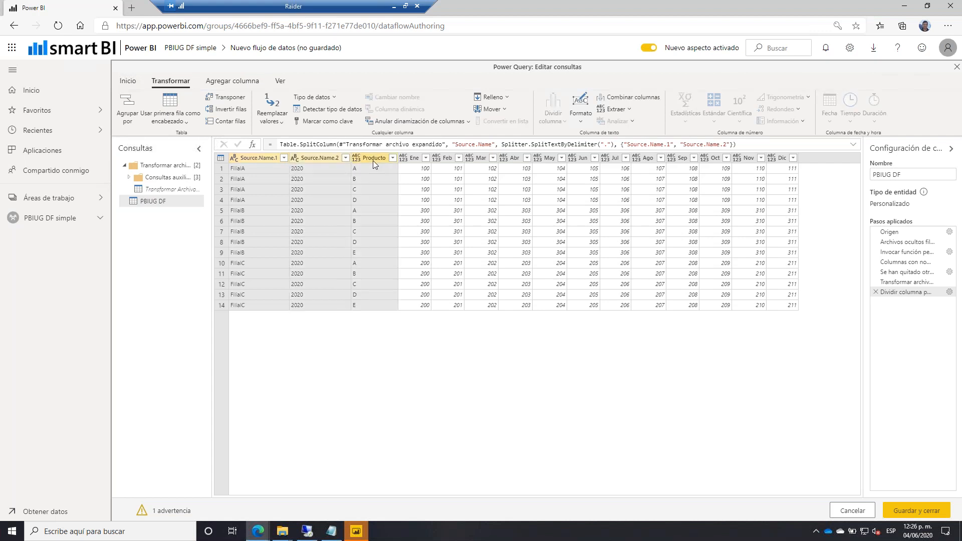
{"action": "right_click", "coordinate": [373, 161]}
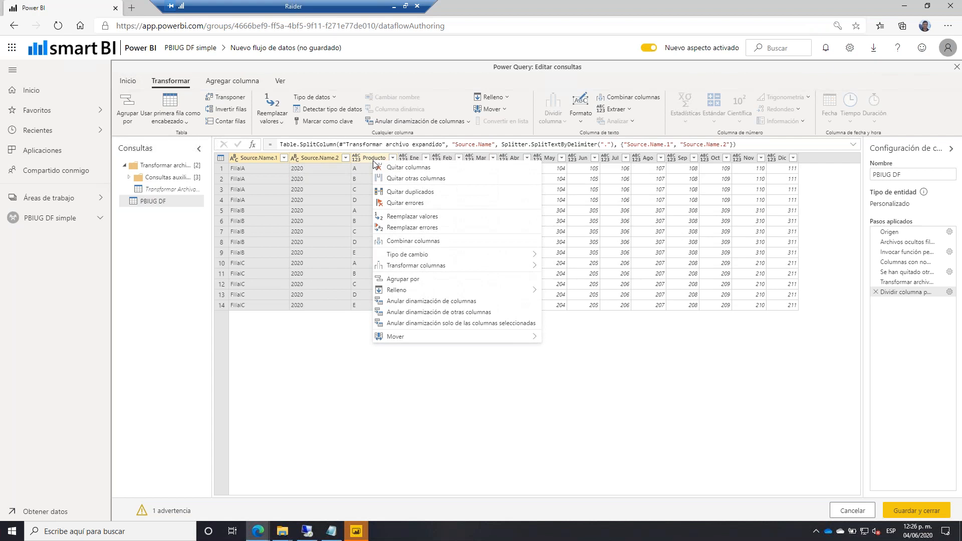
{"action": "left_click", "coordinate": [468, 313]}
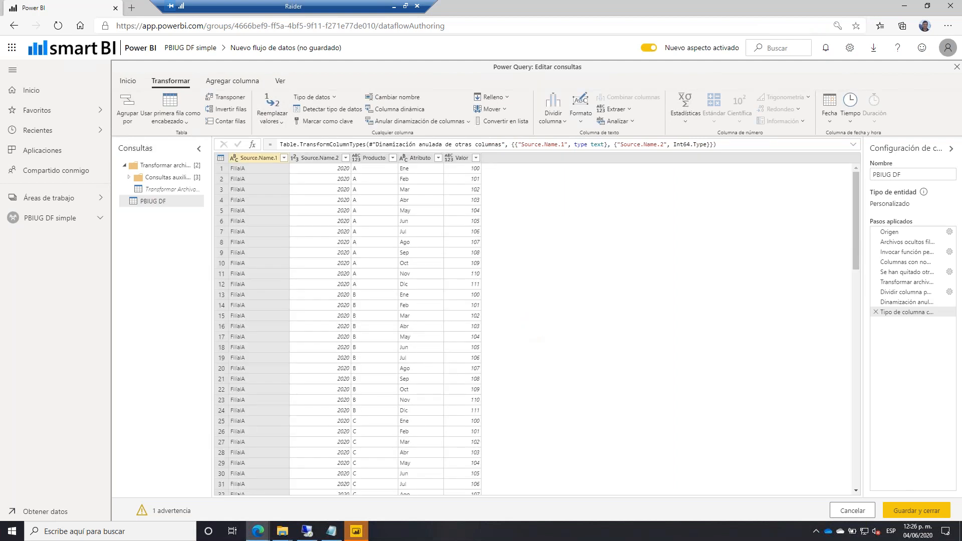
Rename Atributo to Mes and Source.Name.2 to Año.
{"action": "double_click", "coordinate": [415, 157]}
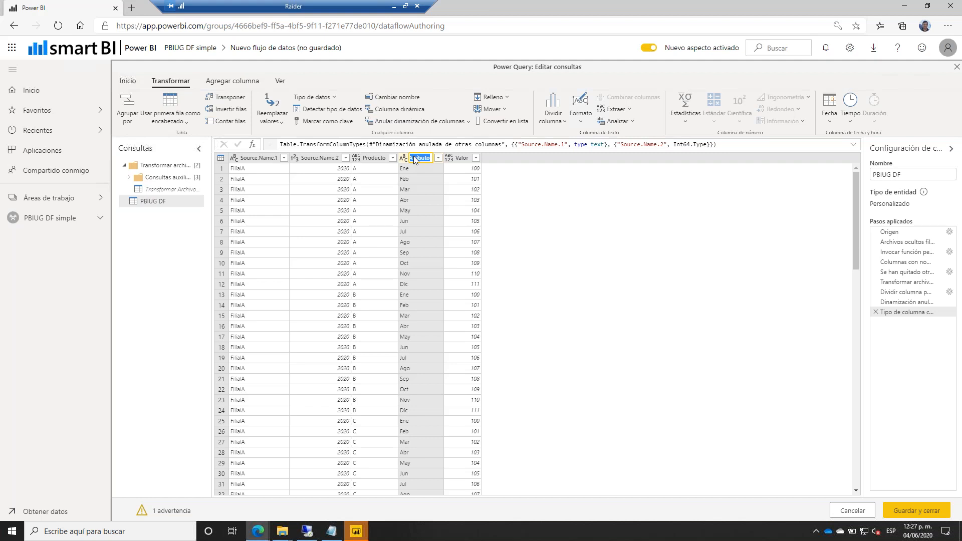
{"action": "type", "text": "Mes"}
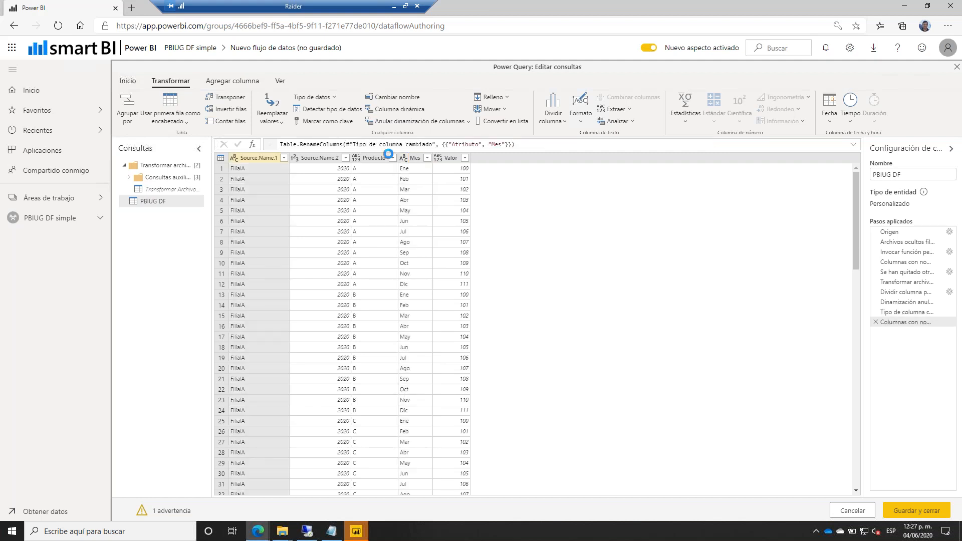
{"action": "double_click", "coordinate": [315, 161]}
{"action": "type", "text": "Año"}
{"action": "key", "text": "Return"}
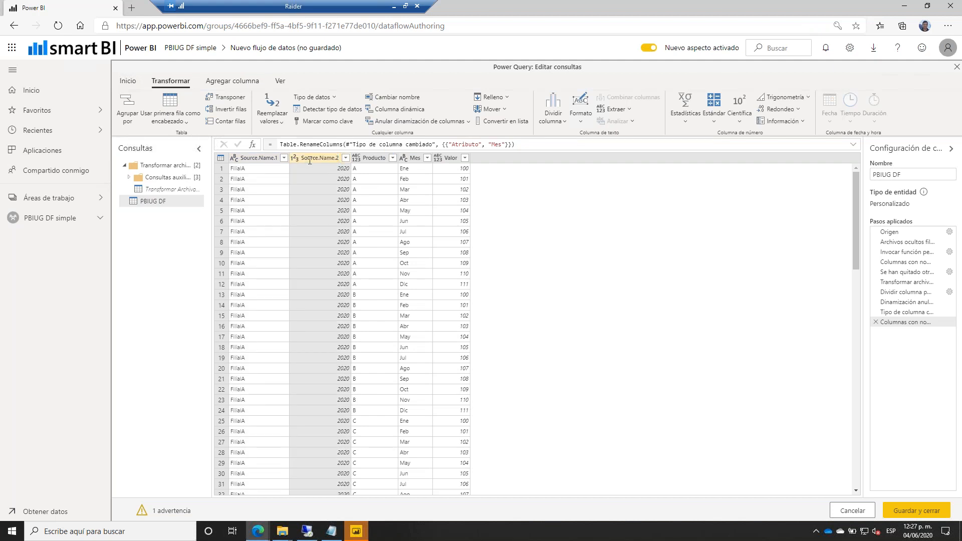
Rename Source.Name.1 to Filial and Valor to Importe, typing Importe as currency (Divisa).
{"action": "left_click", "coordinate": [269, 164]}
{"action": "type", "text": "Filial"}
{"action": "key", "text": "Return"}
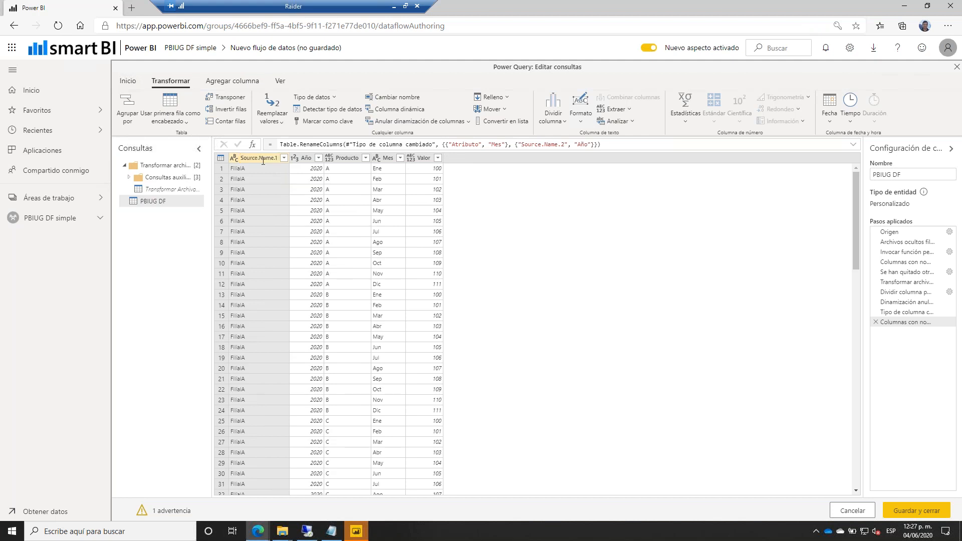
{"action": "double_click", "coordinate": [386, 160]}
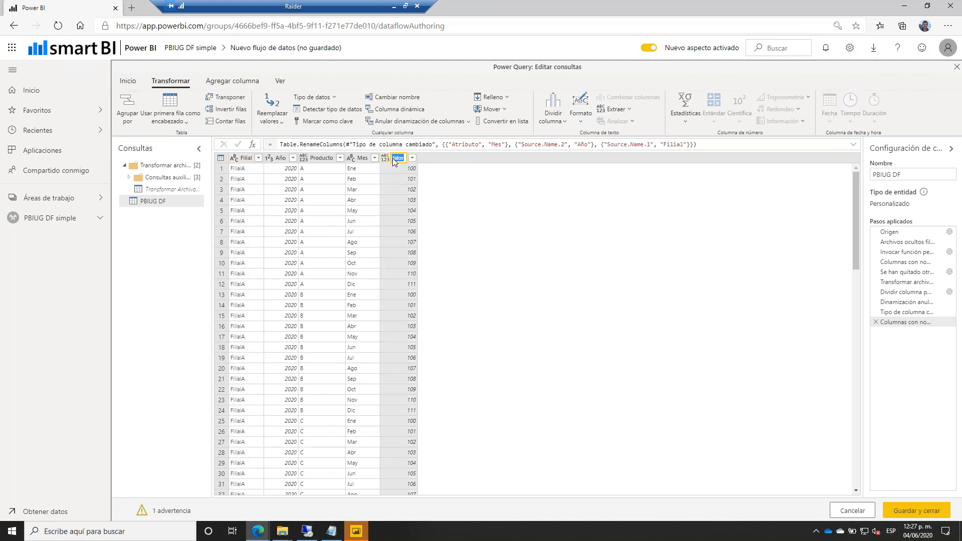
{"action": "key", "text": "Return"}
{"action": "left_click", "coordinate": [385, 158]}
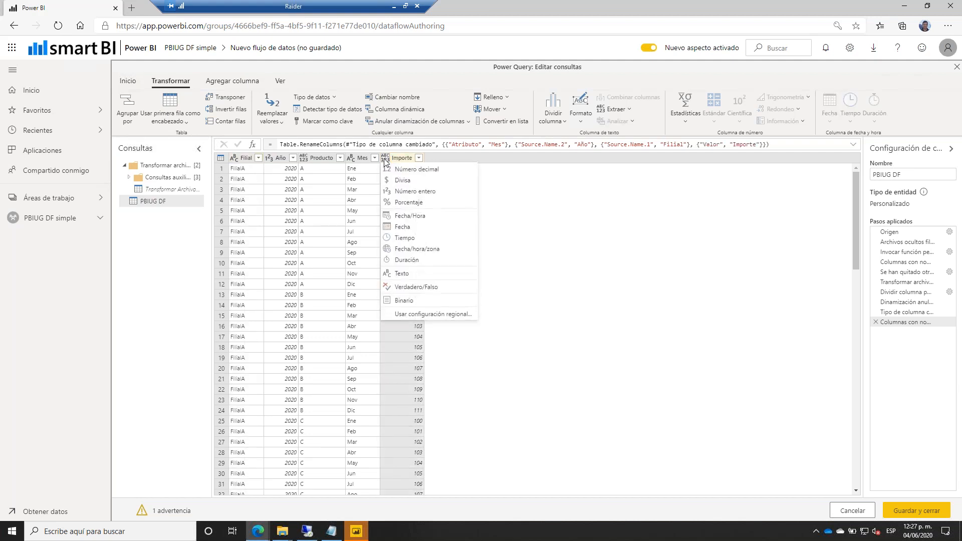
{"action": "left_click", "coordinate": [401, 180]}
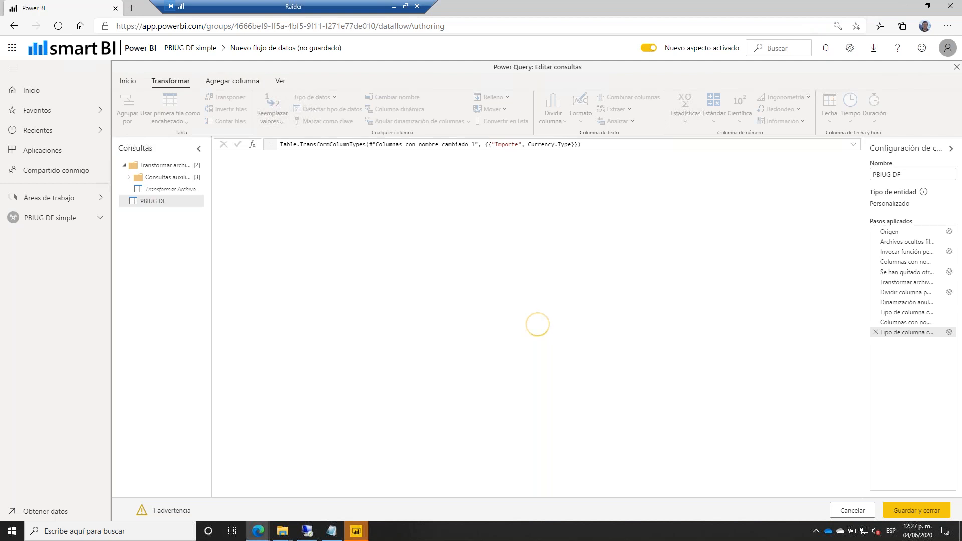
Save and close the query, storing the dataflow with the Nombre 'DF Directorio (Excel)'.
{"action": "left_click", "coordinate": [916, 510]}
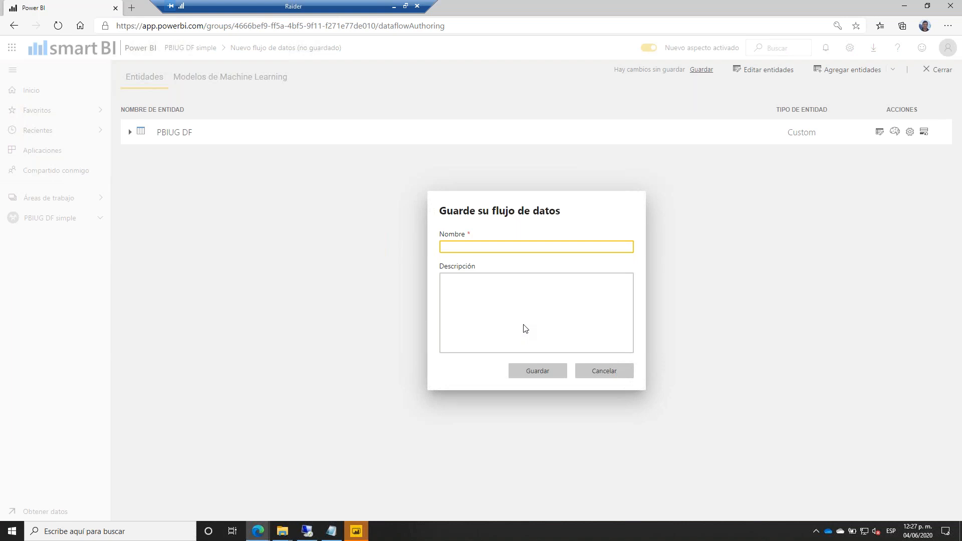
{"action": "type", "text": "DF "}
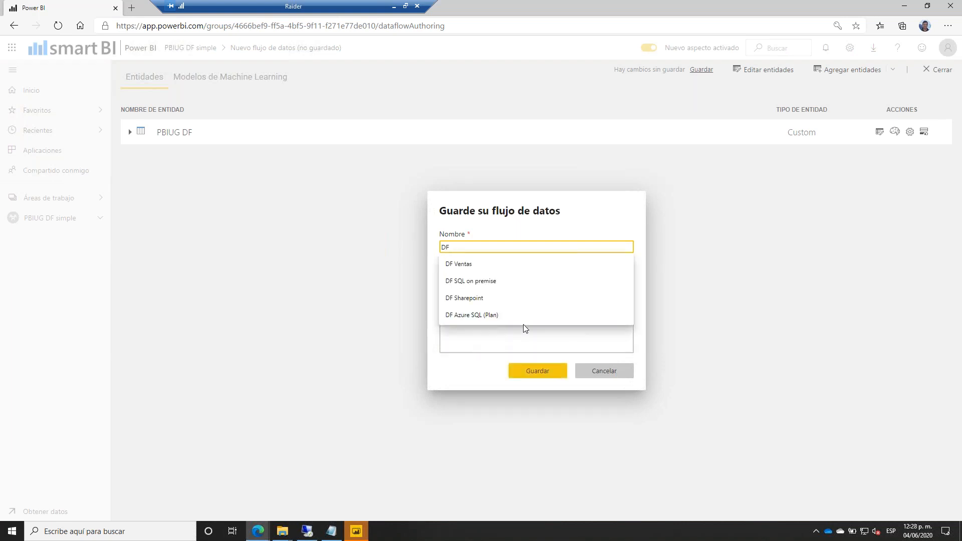
{"action": "type", "text": "E"}
{"action": "key", "text": "BackSpace"}
{"action": "type", "text": "Directori"}
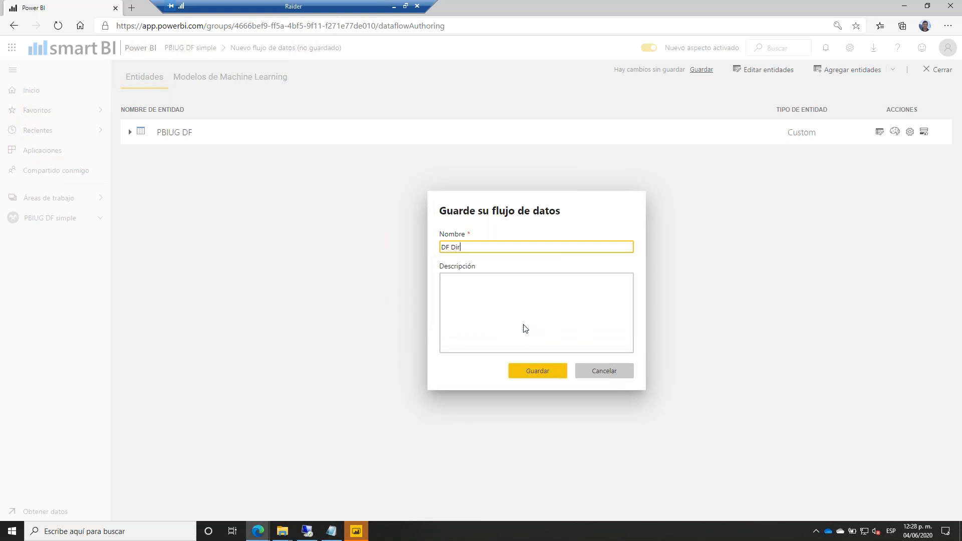
{"action": "type", "text": "o (Excel)"}
{"action": "left_click", "coordinate": [533, 373]}
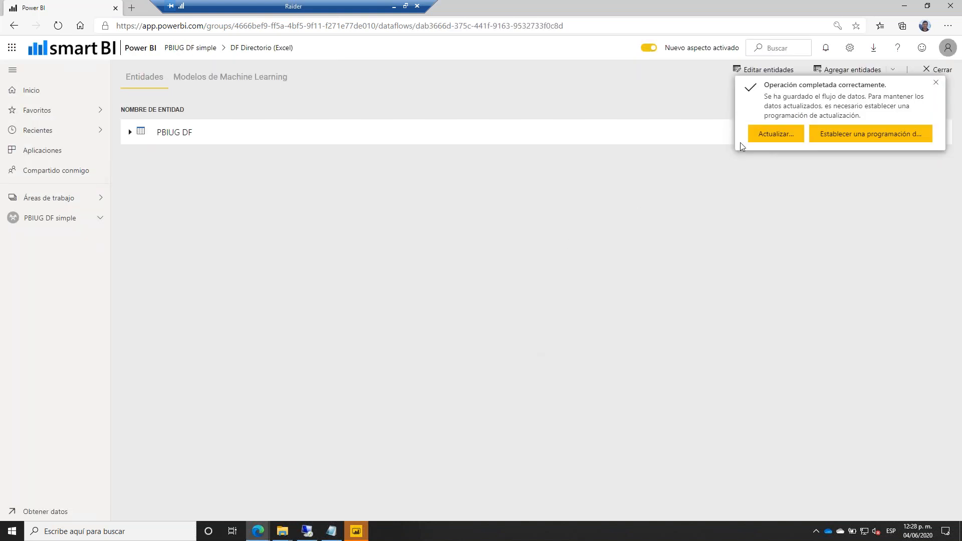
Refresh DF Directorio (Excel), close it, and reload the workspace to check refresh status.
{"action": "left_click", "coordinate": [762, 134]}
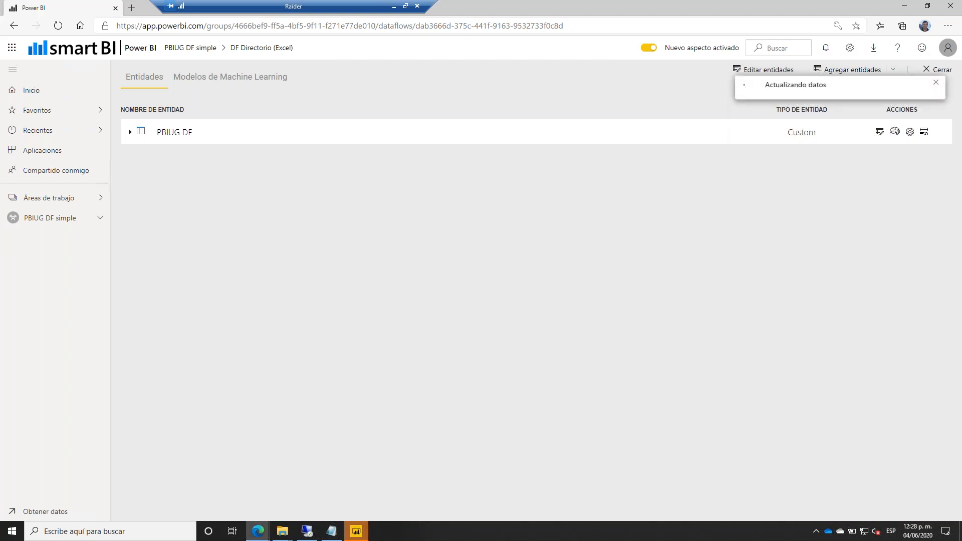
{"action": "left_click", "coordinate": [949, 73]}
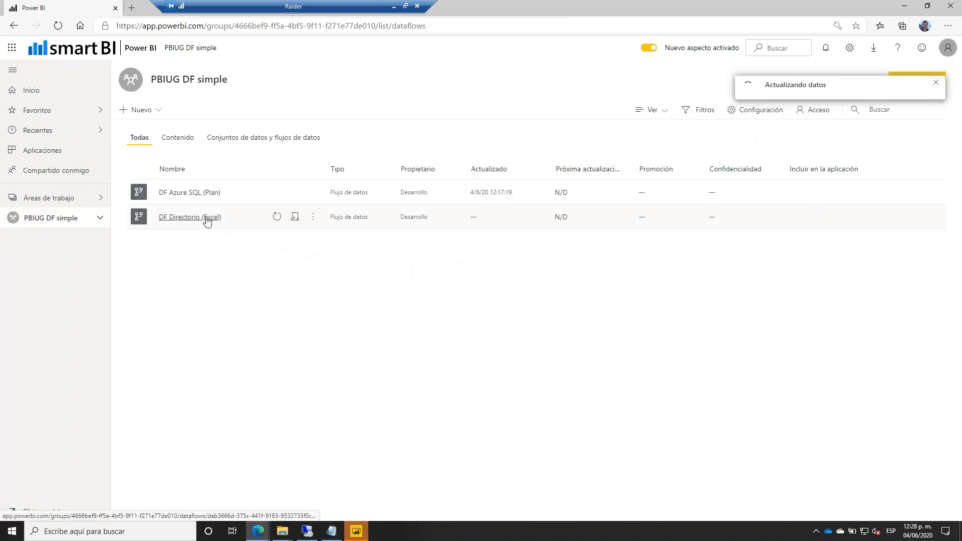
{"action": "left_click", "coordinate": [59, 26]}
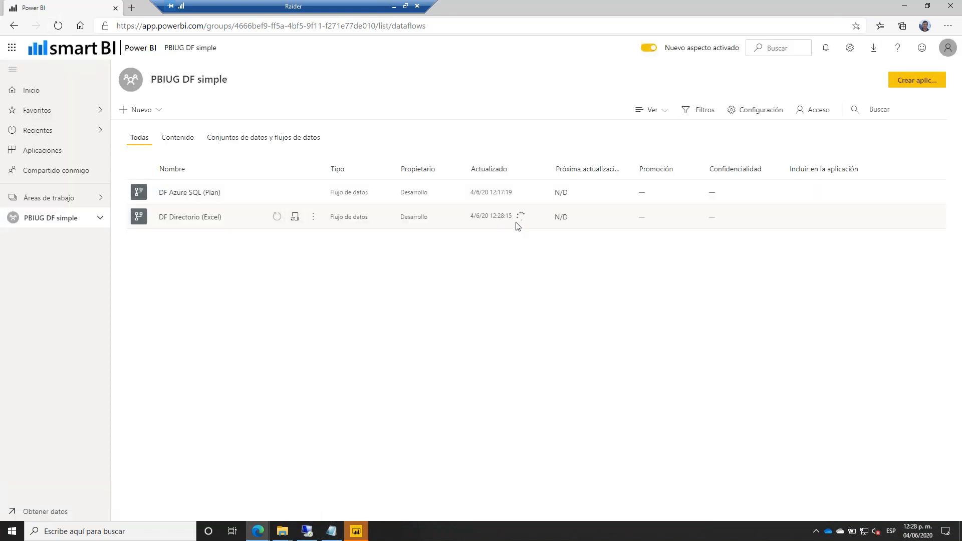
{"action": "mouse_move", "coordinate": [519, 224]}
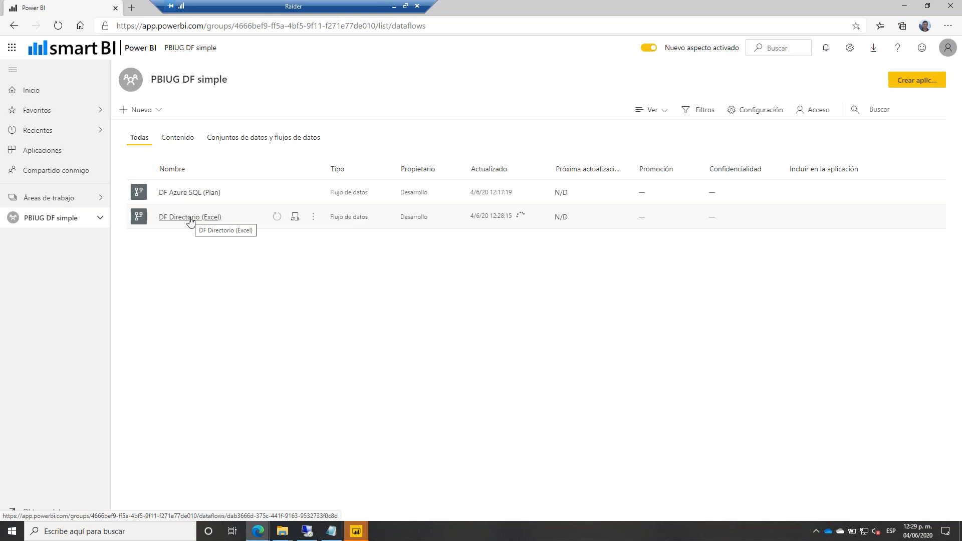
{"action": "left_click", "coordinate": [190, 220]}
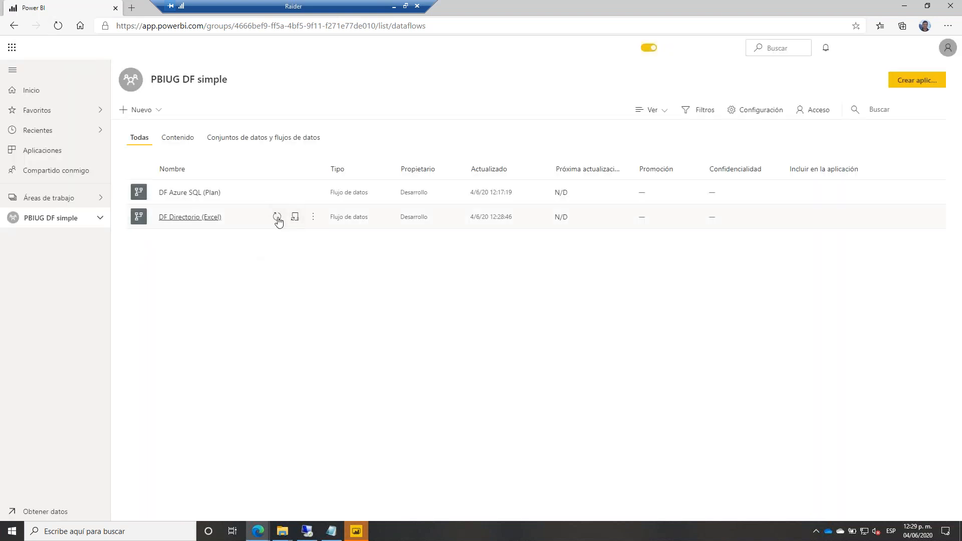
{"action": "left_click", "coordinate": [295, 217]}
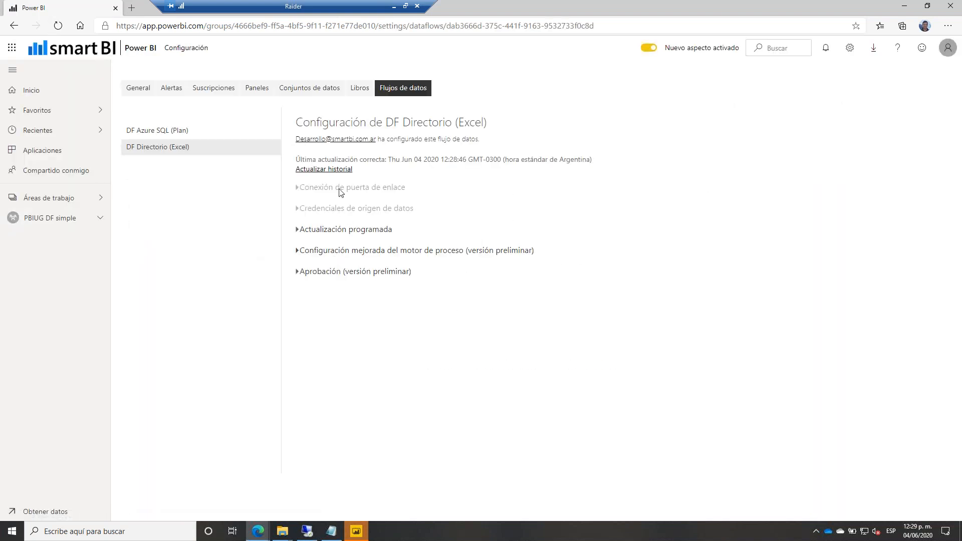
{"action": "left_click", "coordinate": [332, 168]}
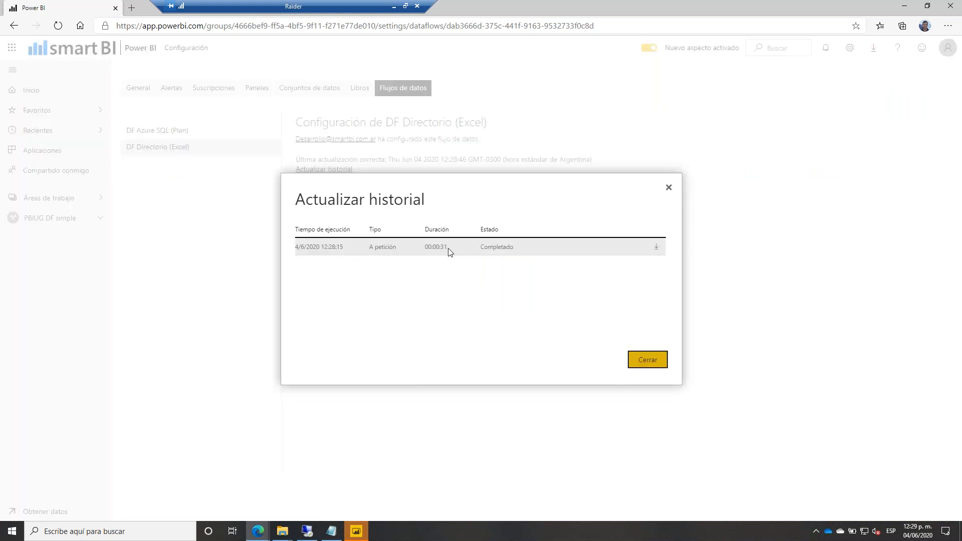
{"action": "left_click", "coordinate": [646, 360]}
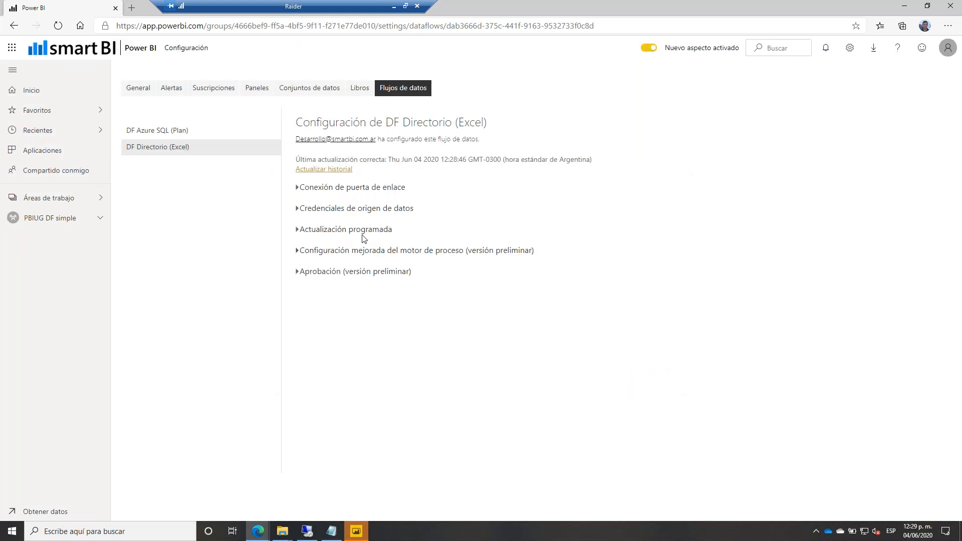
{"action": "left_click", "coordinate": [358, 231]}
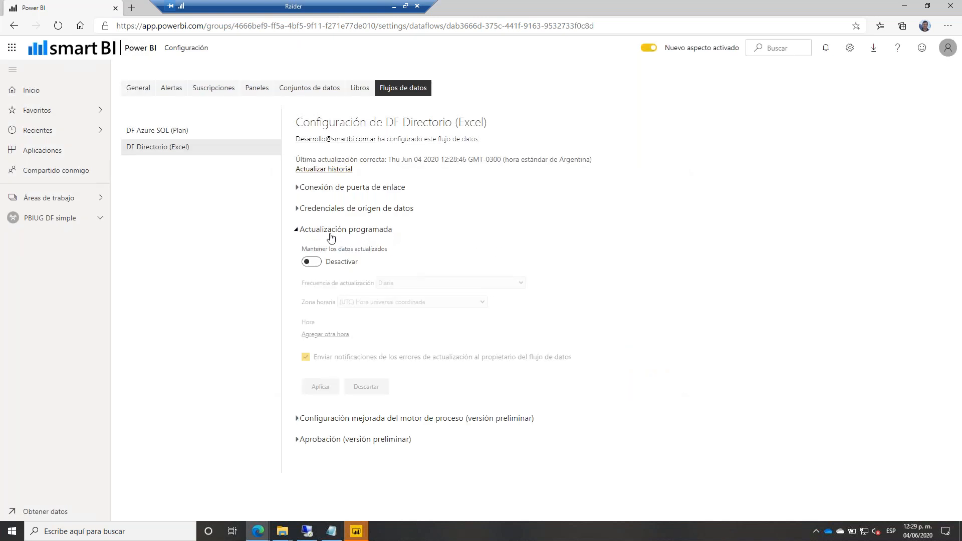
{"action": "left_click", "coordinate": [316, 262]}
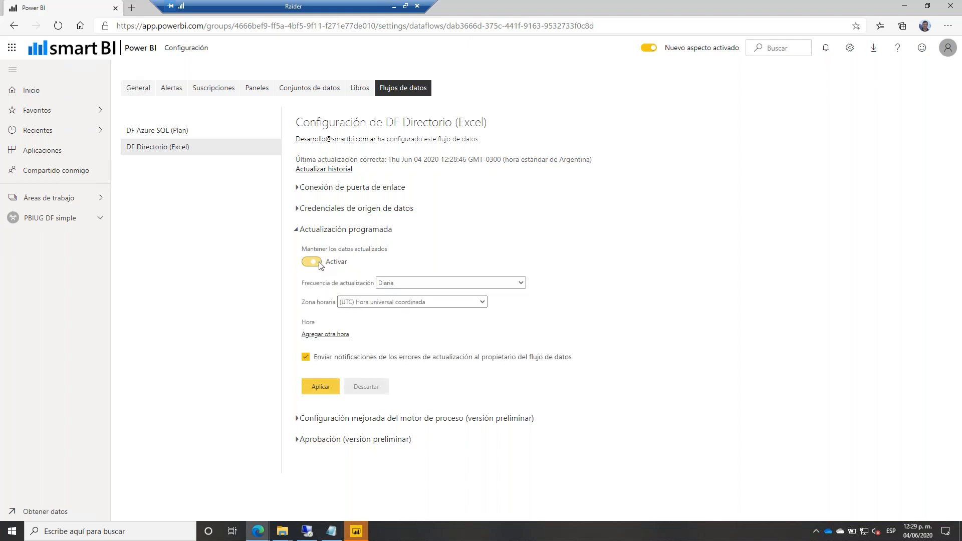
{"action": "left_click", "coordinate": [315, 262]}
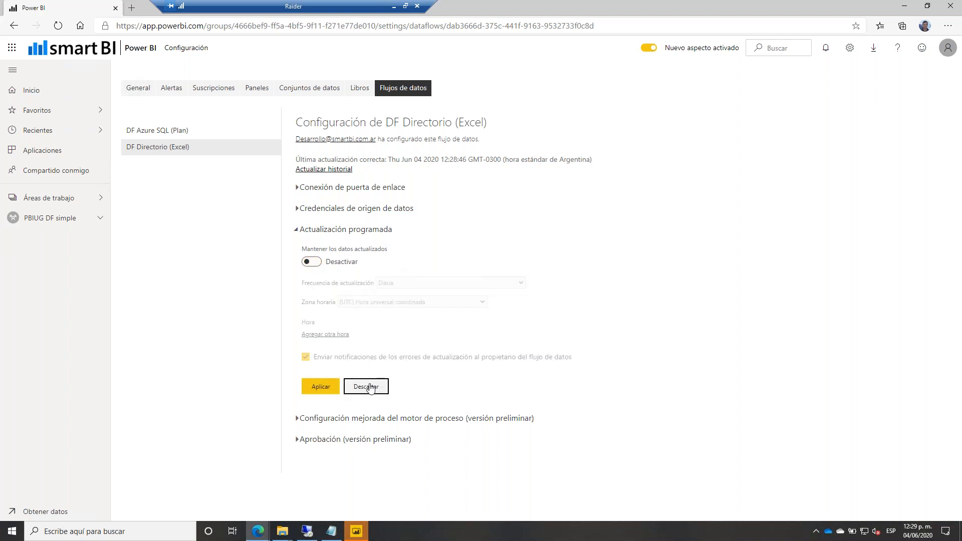
{"action": "left_click", "coordinate": [53, 218]}
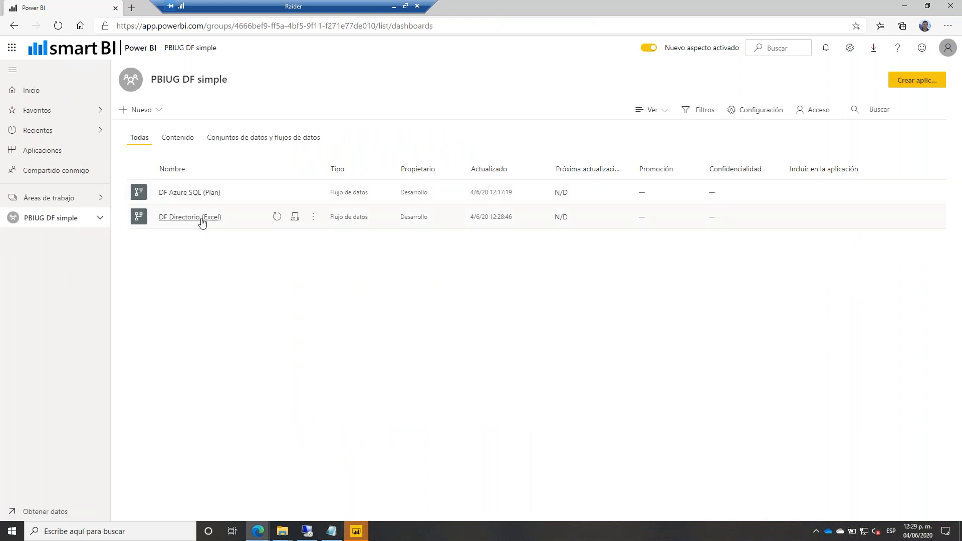
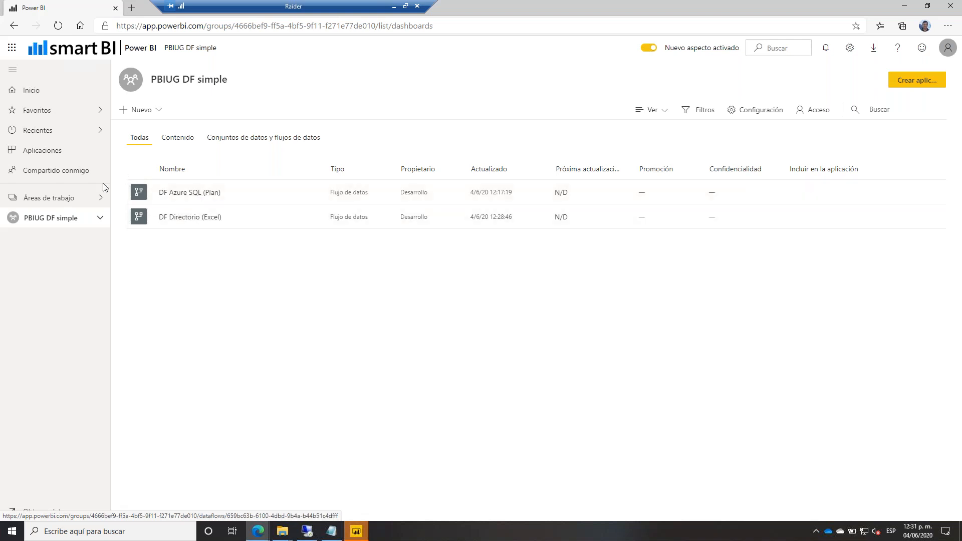
Open the DF Directorio (Excel) dataflow for editing from its actions menu in PBIUG DF simple.
{"action": "left_click", "coordinate": [73, 201]}
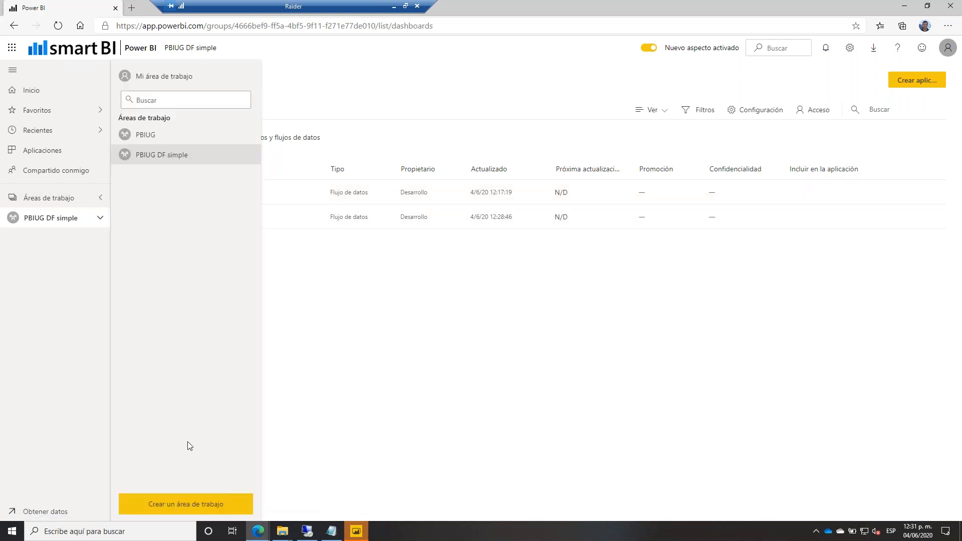
{"action": "left_click", "coordinate": [73, 273]}
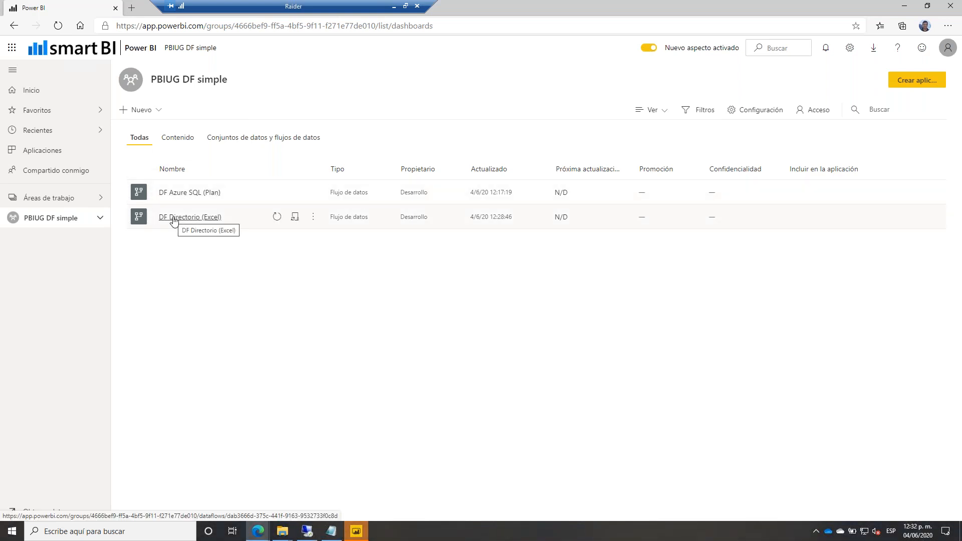
{"action": "left_click", "coordinate": [312, 219]}
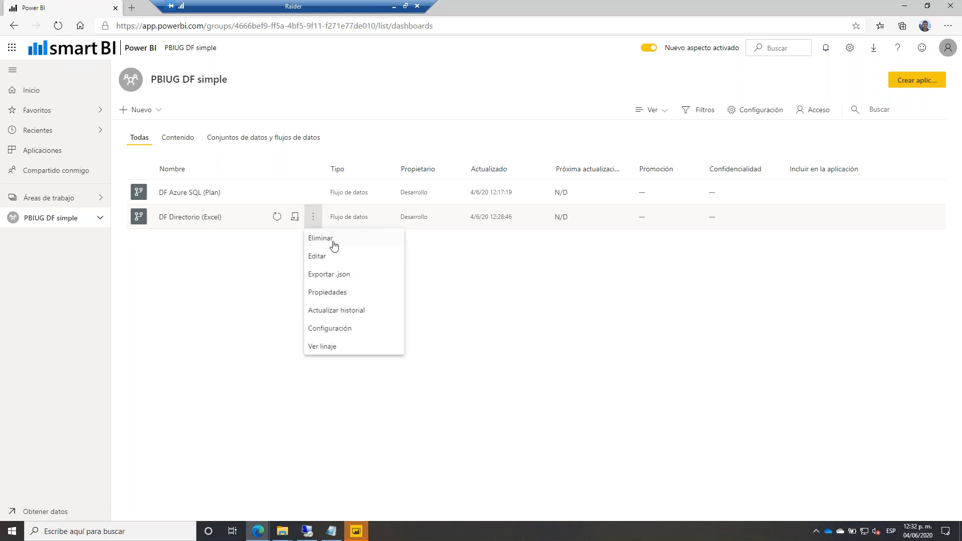
{"action": "left_click", "coordinate": [326, 261]}
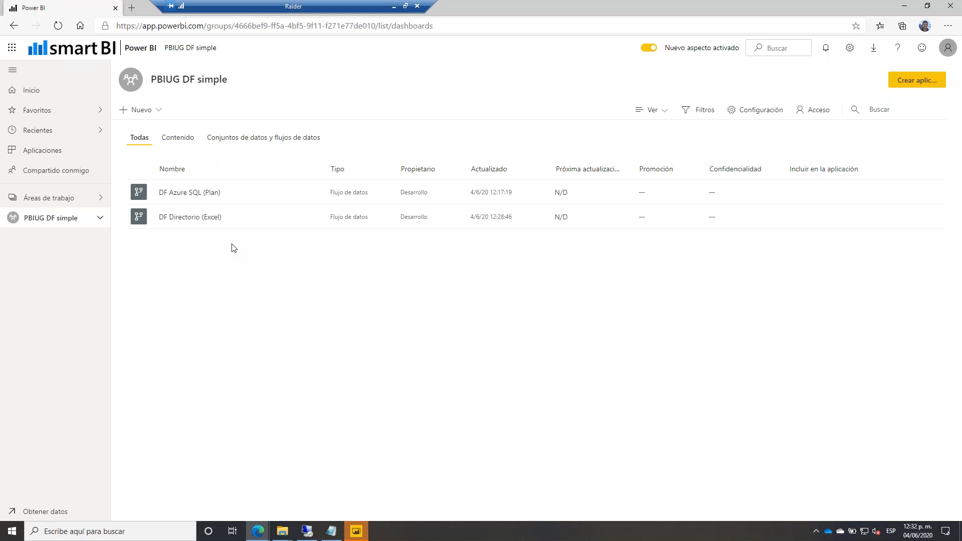
{"action": "left_click", "coordinate": [313, 217]}
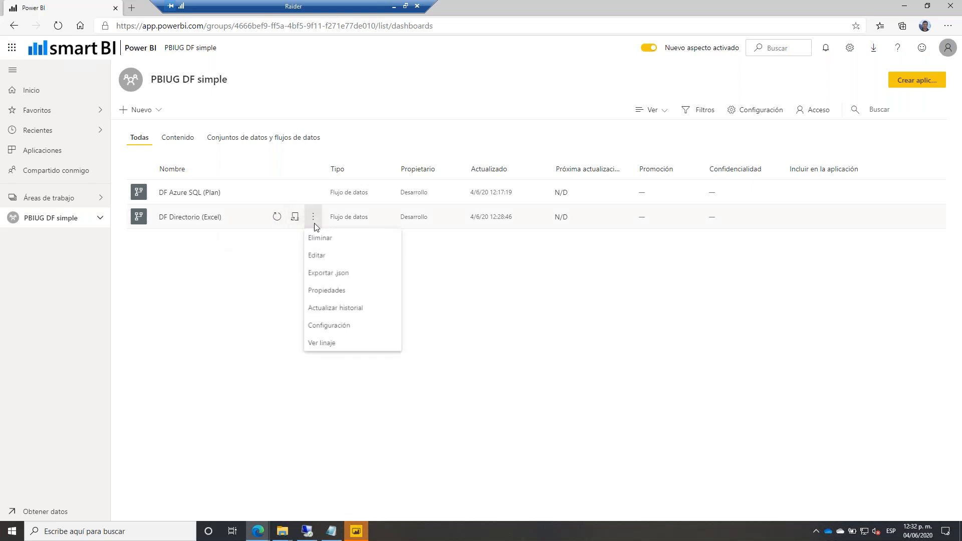
{"action": "left_click", "coordinate": [320, 257]}
View the PBIUG DF entity's properties panel and cancel it without changes.
{"action": "left_click", "coordinate": [331, 531]}
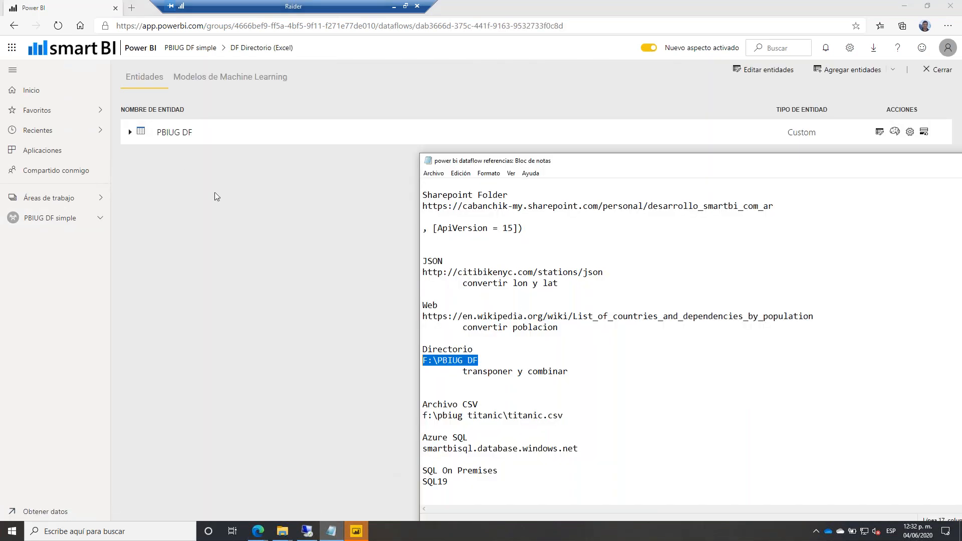
{"action": "left_click", "coordinate": [185, 160]}
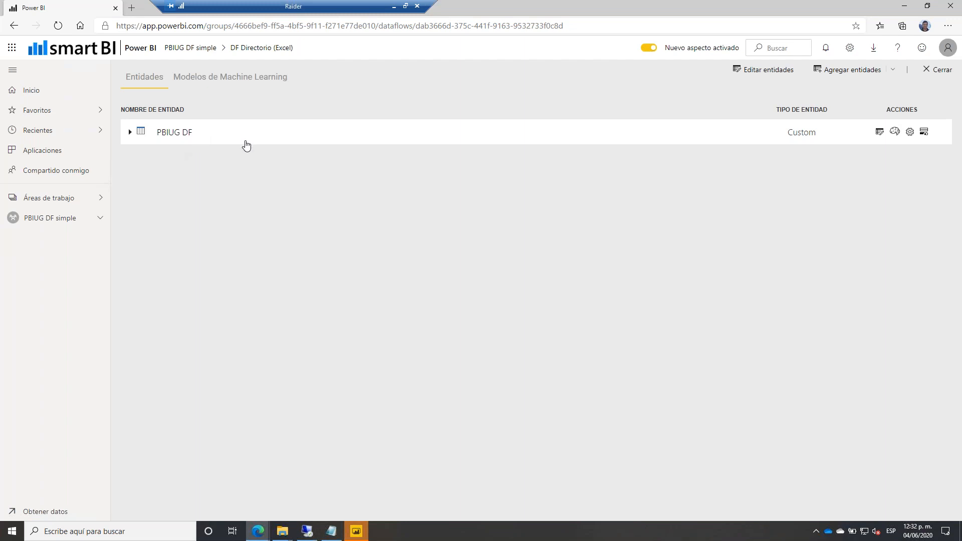
{"action": "left_click", "coordinate": [909, 132]}
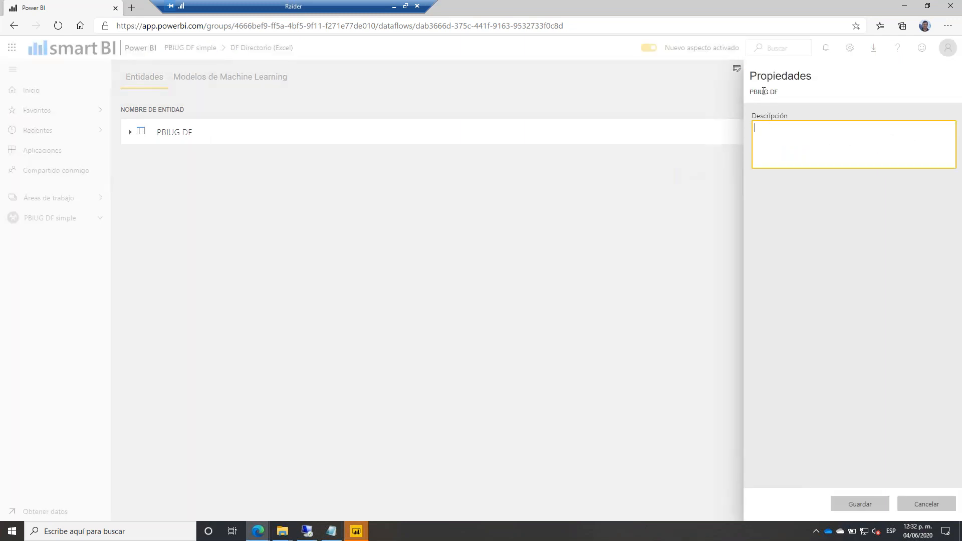
{"action": "left_click", "coordinate": [923, 505]}
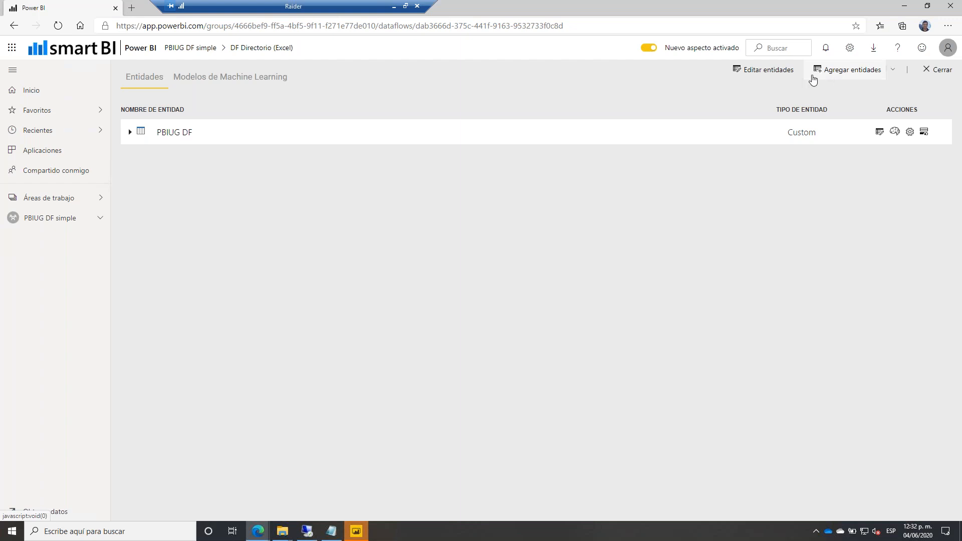
Start adding a new entity and copy the citibikenyc stations JSON address from the notes.
{"action": "left_click", "coordinate": [850, 75]}
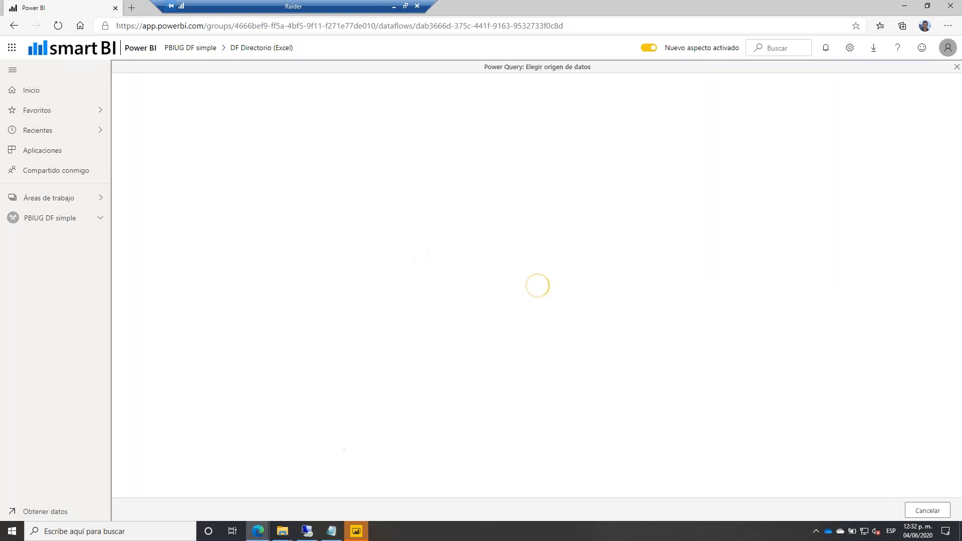
{"action": "key", "text": "alt+Tab"}
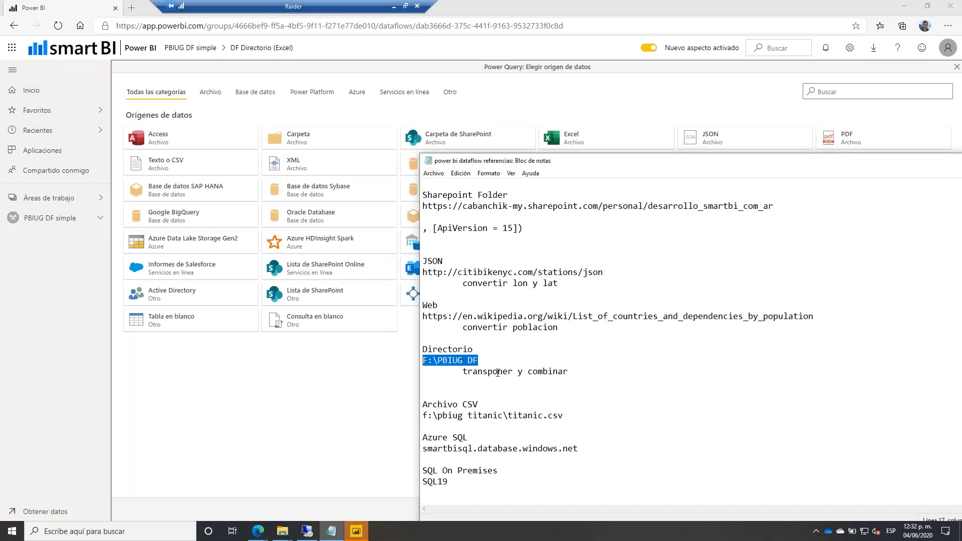
{"action": "left_click_drag", "start_coordinate": [602, 272], "coordinate": [424, 274]}
{"action": "key", "text": "ctrl+c"}
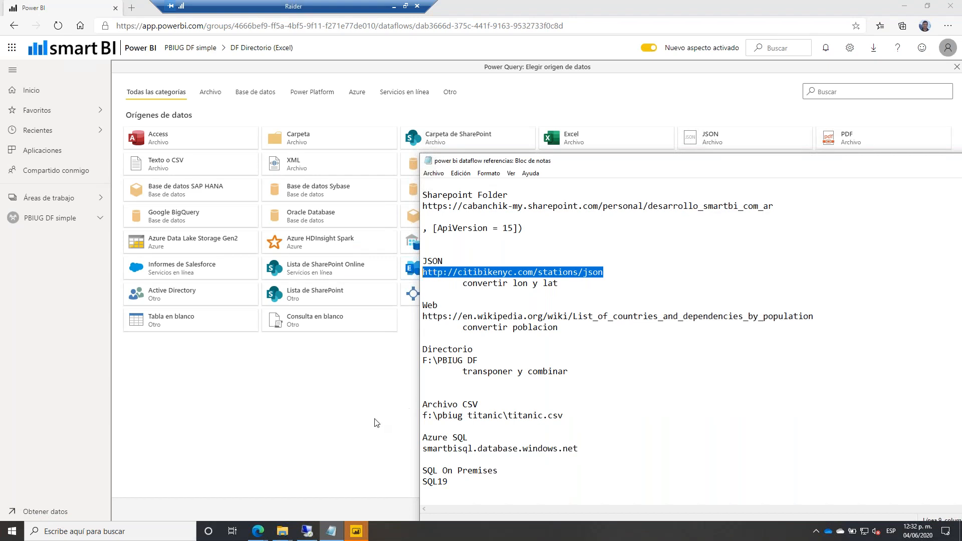
Choose JSON as the source, paste the stations URL, and try to connect.
{"action": "left_click", "coordinate": [356, 422]}
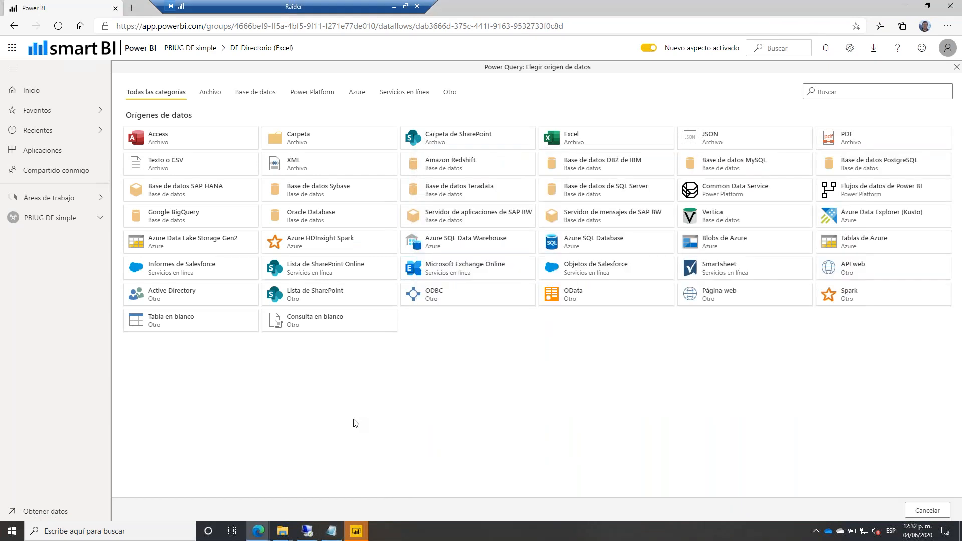
{"action": "left_click", "coordinate": [708, 138]}
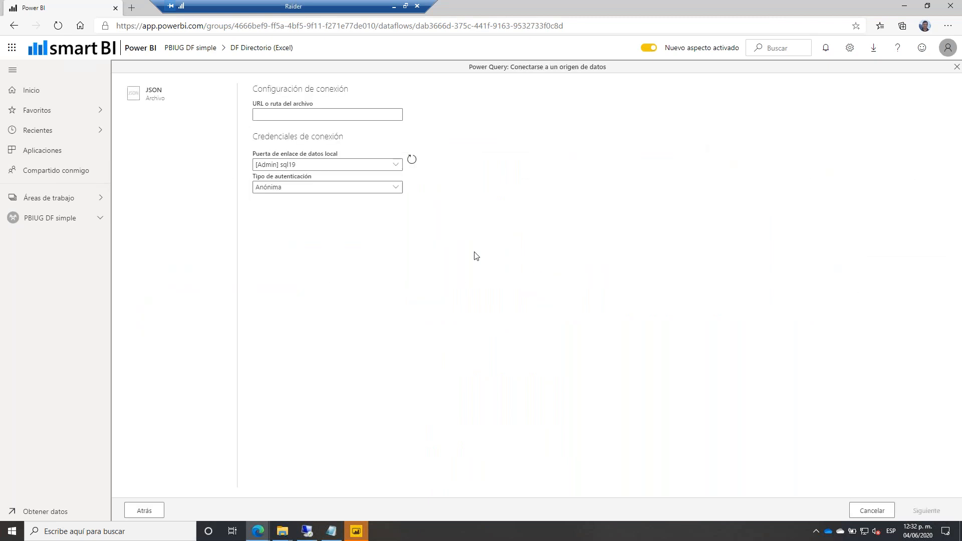
{"action": "left_click", "coordinate": [277, 114]}
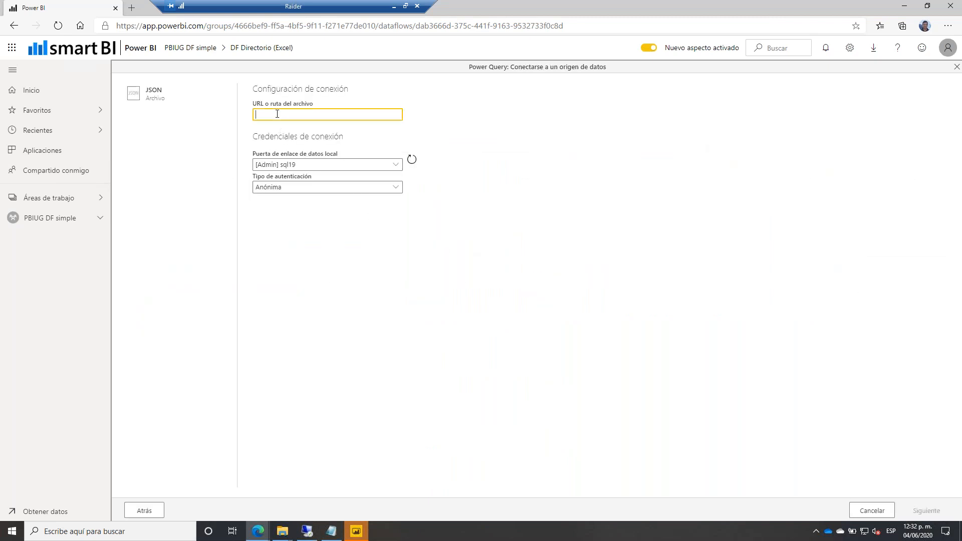
{"action": "key", "text": "ctrl+v"}
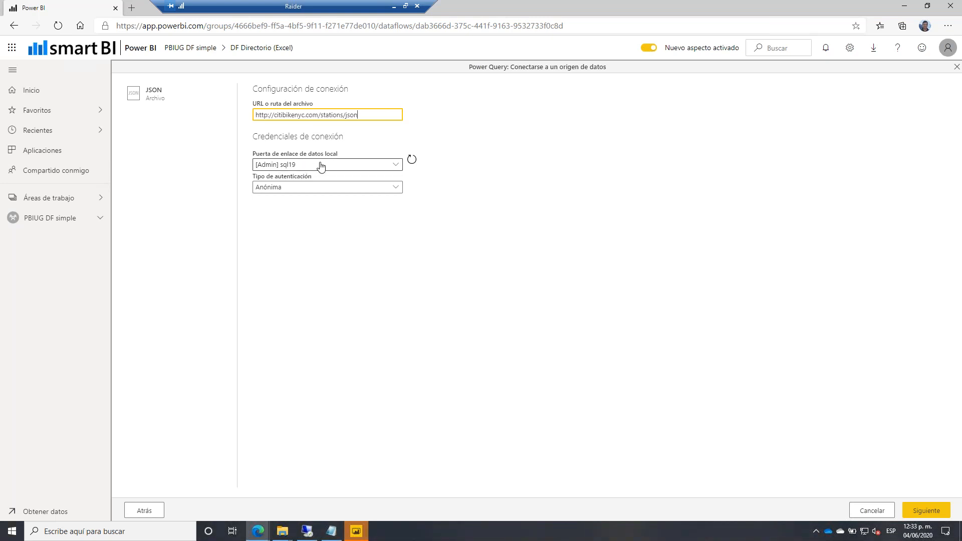
{"action": "left_click", "coordinate": [922, 511]}
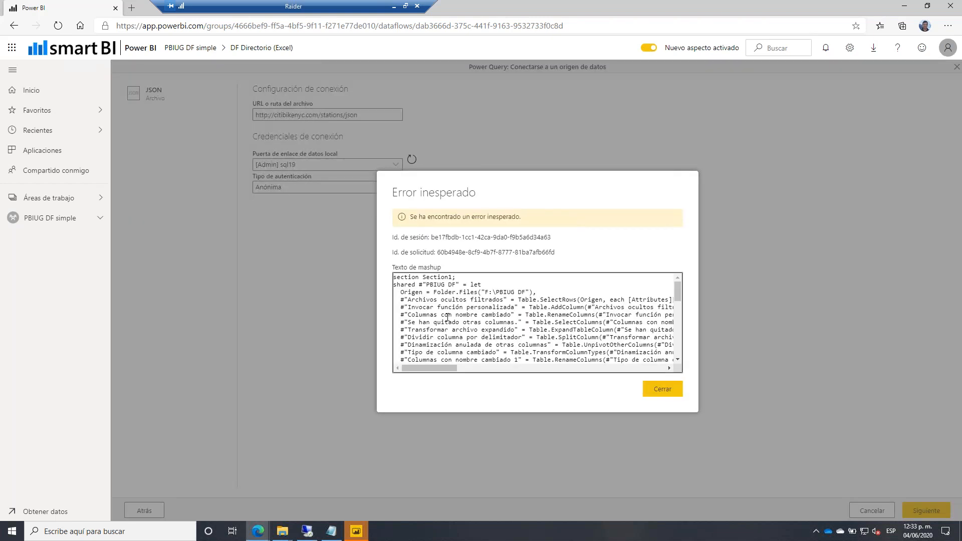
Dismiss the Error inesperado message, cancel the JSON connection, and close the dataflow.
{"action": "left_click", "coordinate": [438, 370]}
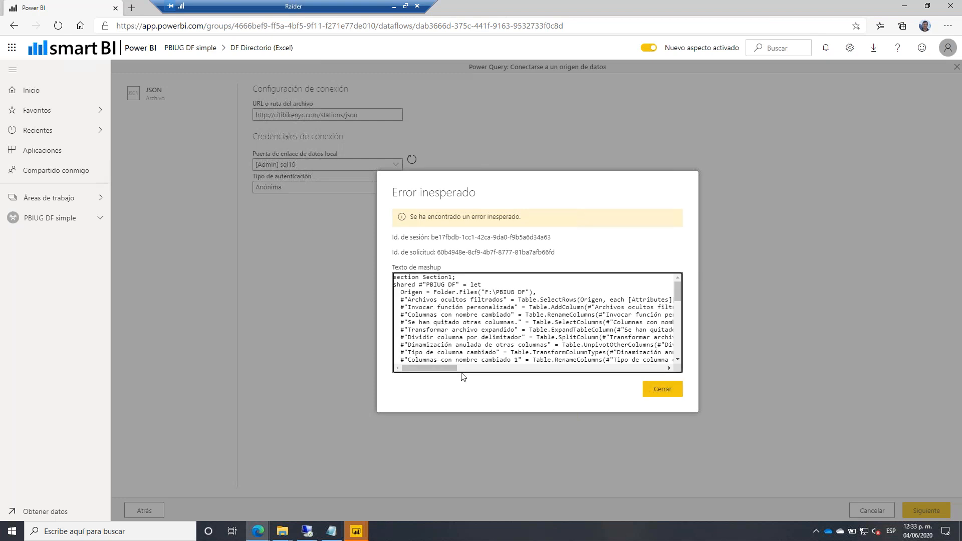
{"action": "left_click_drag", "start_coordinate": [426, 367], "coordinate": [648, 401]}
{"action": "left_click", "coordinate": [655, 395]}
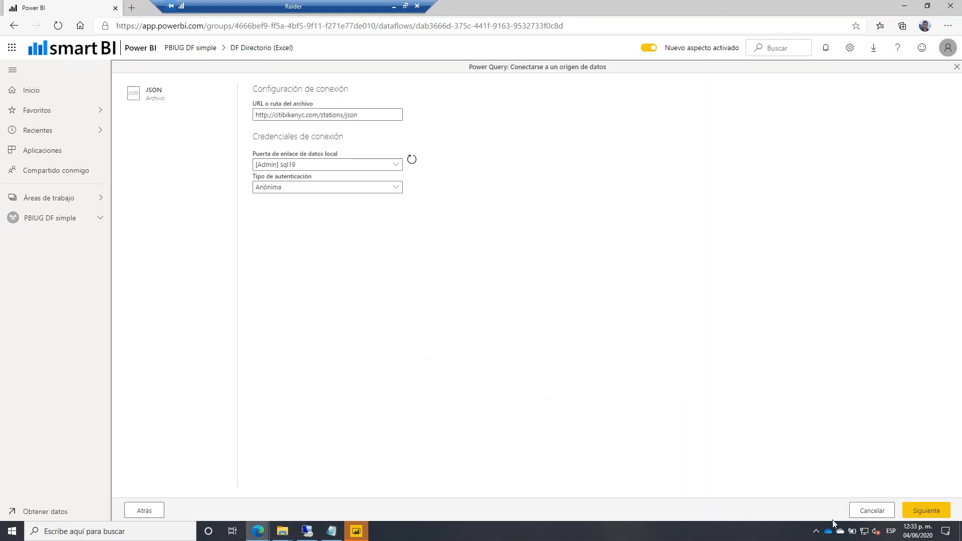
{"action": "left_click", "coordinate": [870, 510]}
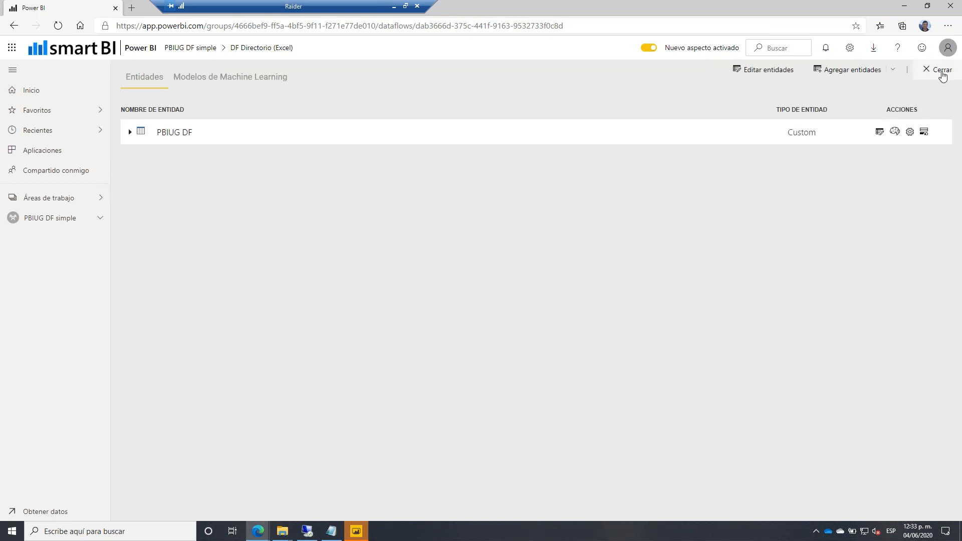
{"action": "left_click", "coordinate": [937, 70]}
Create a new dataflow with a JSON entity from the pasted citibikenyc stations URL.
{"action": "left_click", "coordinate": [145, 111]}
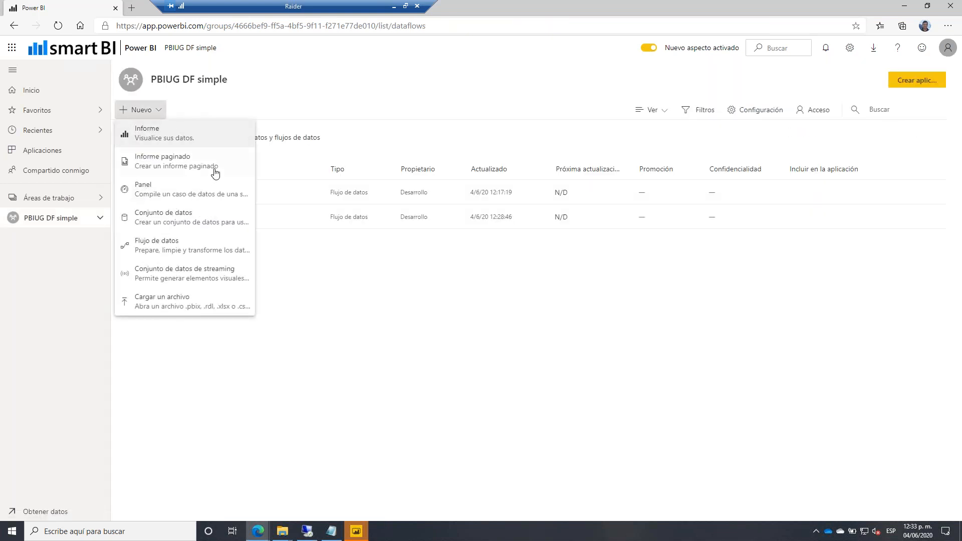
{"action": "left_click", "coordinate": [181, 245]}
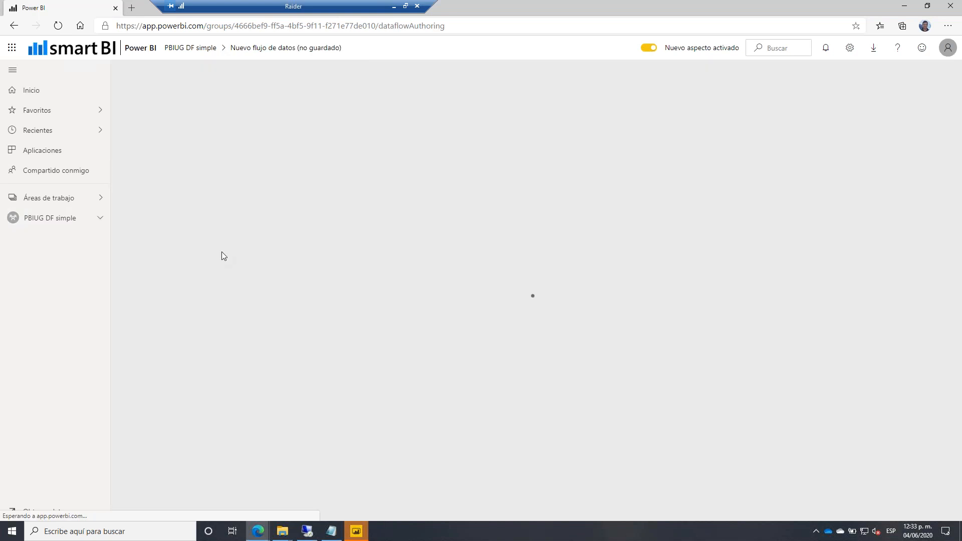
{"action": "left_click", "coordinate": [374, 392]}
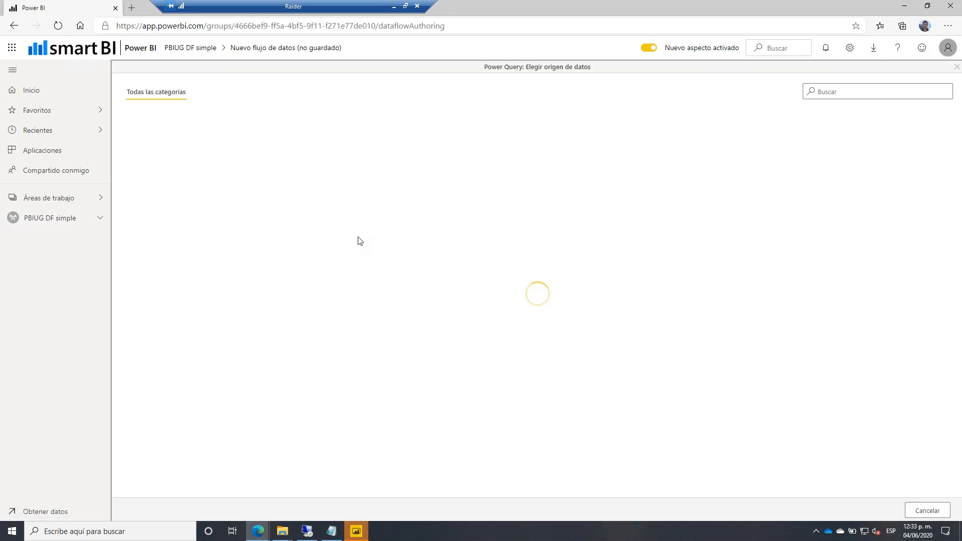
{"action": "left_click", "coordinate": [708, 145]}
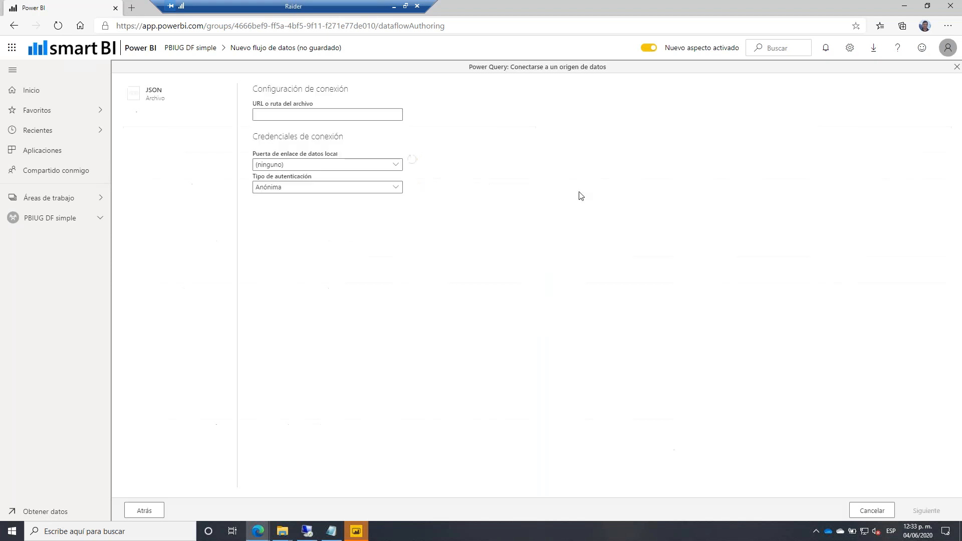
{"action": "left_click", "coordinate": [287, 114]}
{"action": "type", "text": "http://citibikenyc.com/stations/json"}
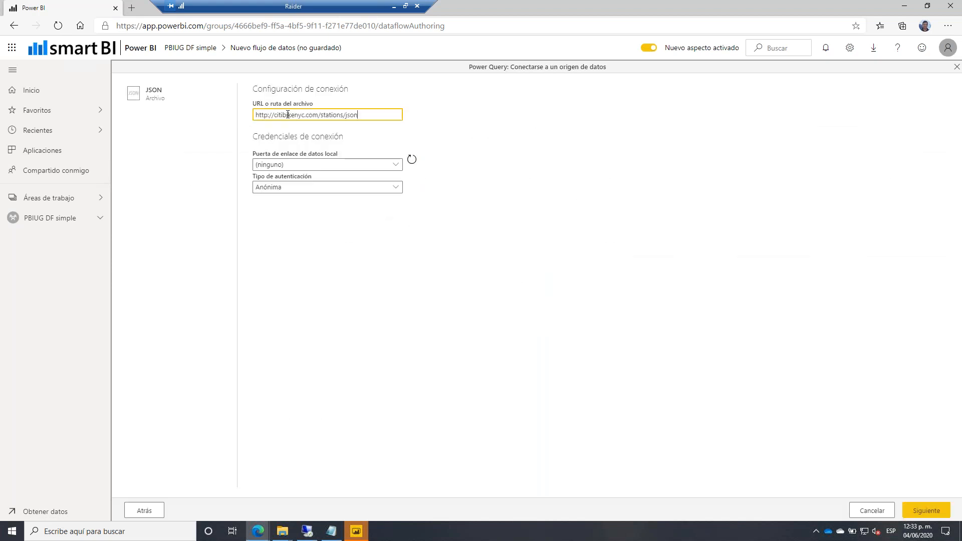
{"action": "left_click", "coordinate": [909, 512]}
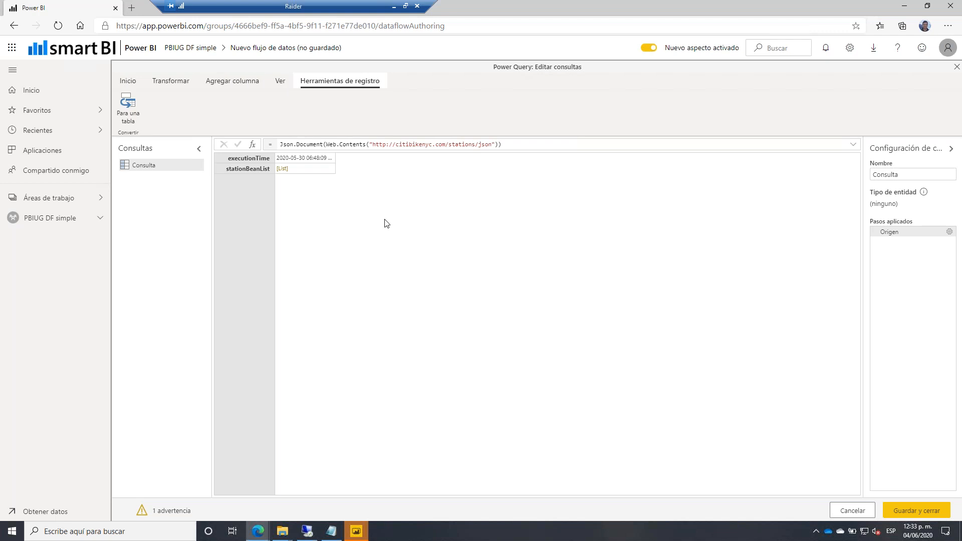
Convert stationBeanList to a table and expand Column1 into station fields without name prefixes.
{"action": "left_click", "coordinate": [284, 170]}
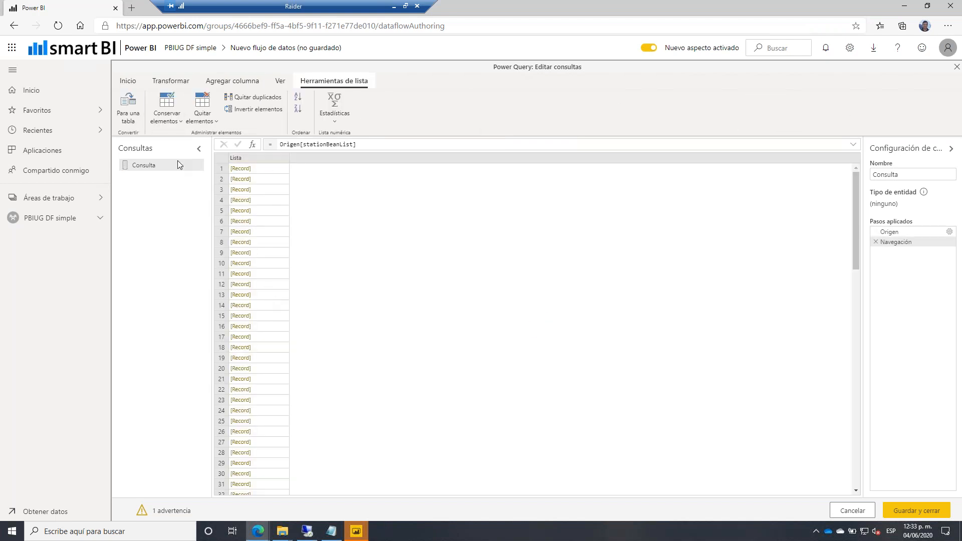
{"action": "left_click", "coordinate": [132, 103]}
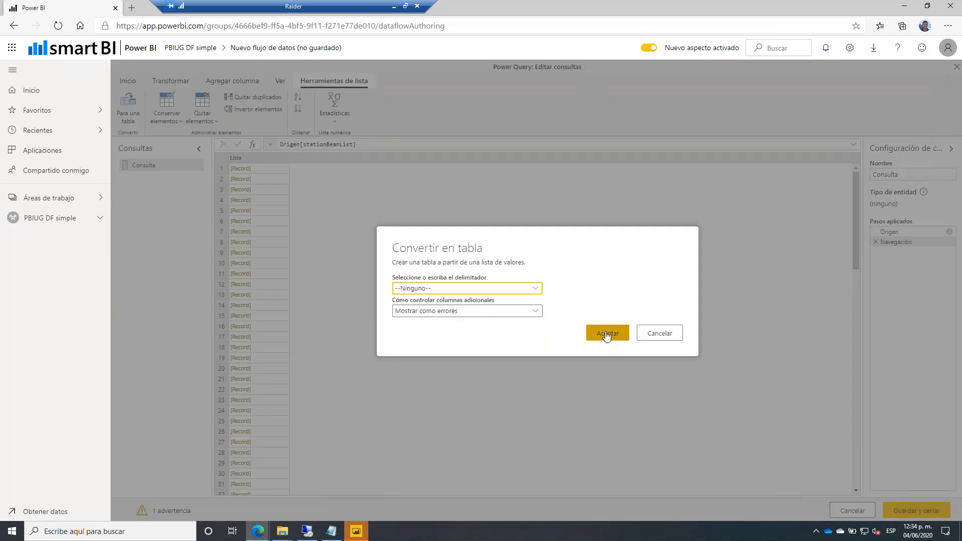
{"action": "left_click", "coordinate": [604, 333]}
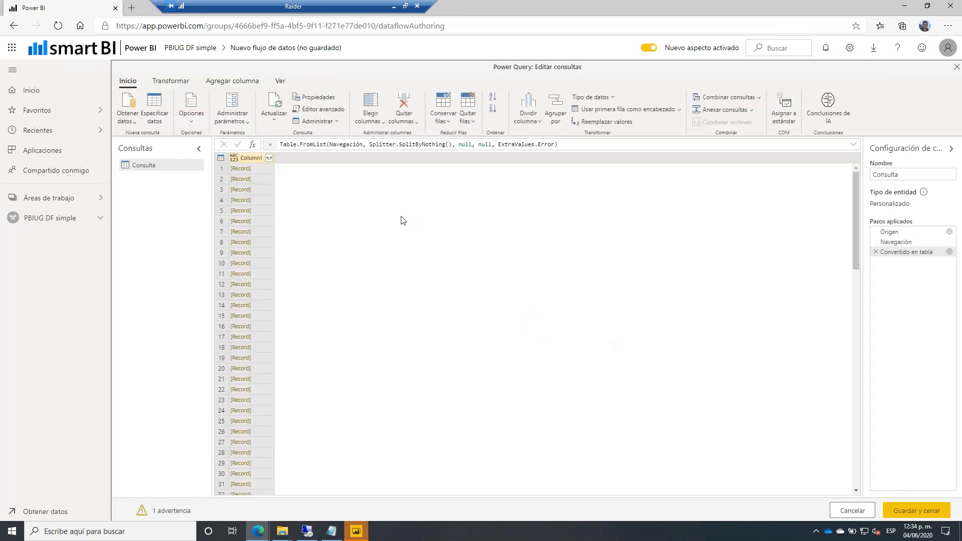
{"action": "left_click", "coordinate": [269, 158]}
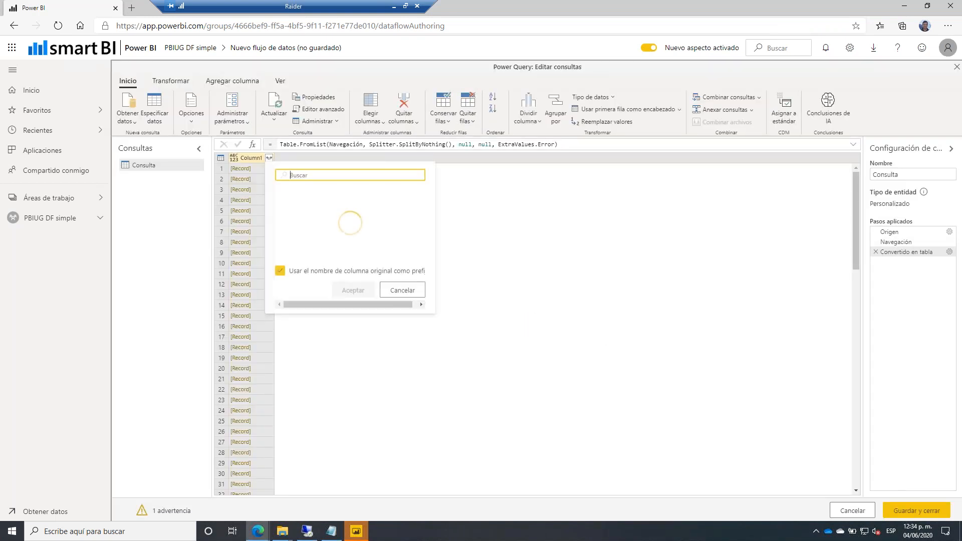
{"action": "left_click", "coordinate": [280, 271]}
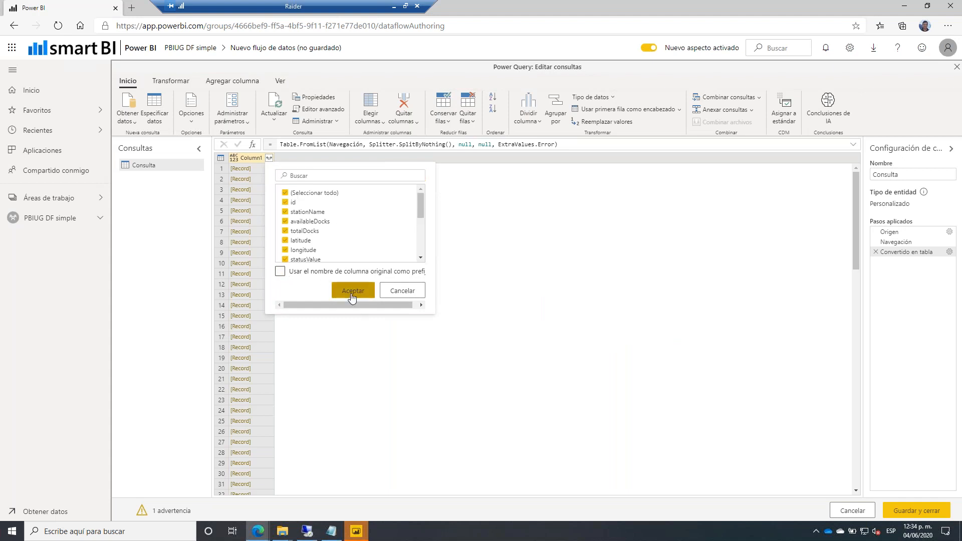
{"action": "left_click", "coordinate": [353, 295]}
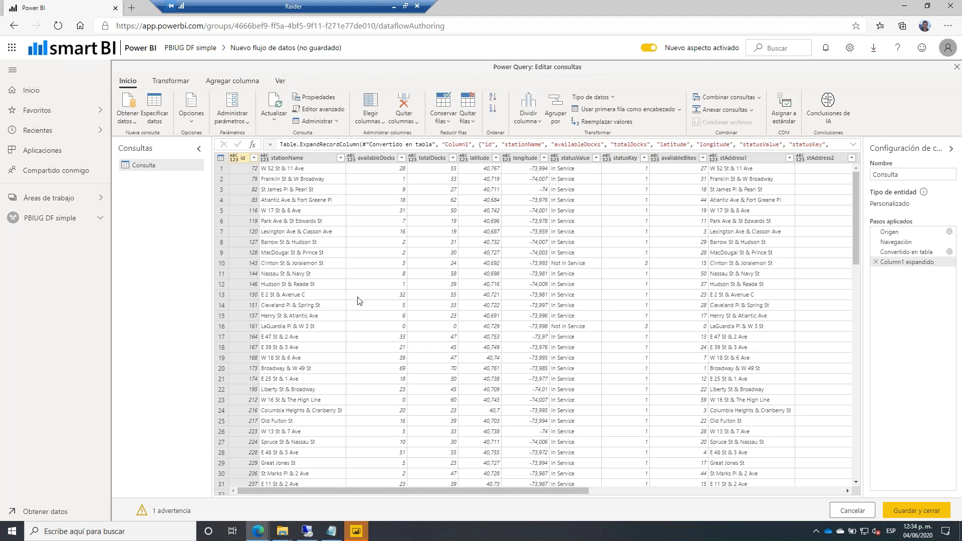
Change the latitude column to Número decimal and check the value 40,711.
{"action": "left_click", "coordinate": [474, 158]}
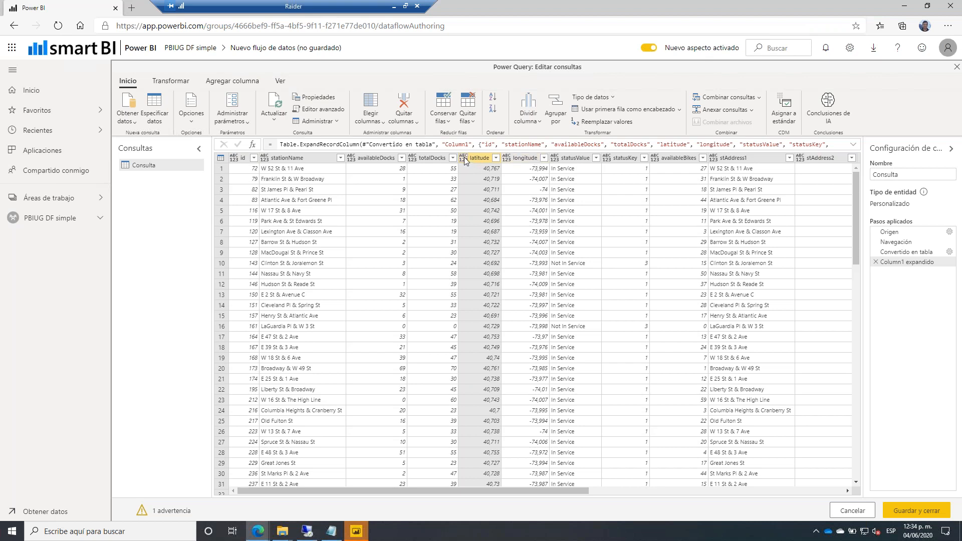
{"action": "left_click", "coordinate": [463, 157]}
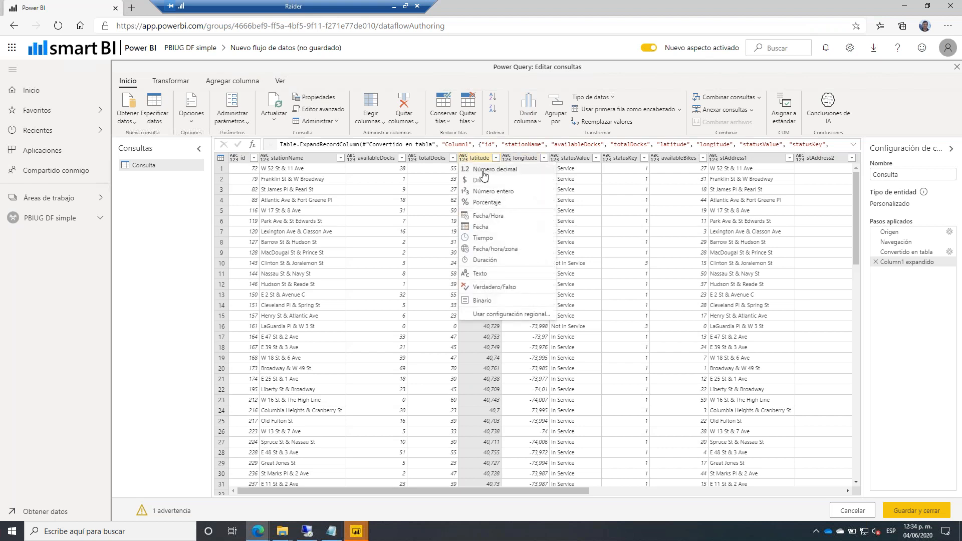
{"action": "left_click", "coordinate": [510, 170]}
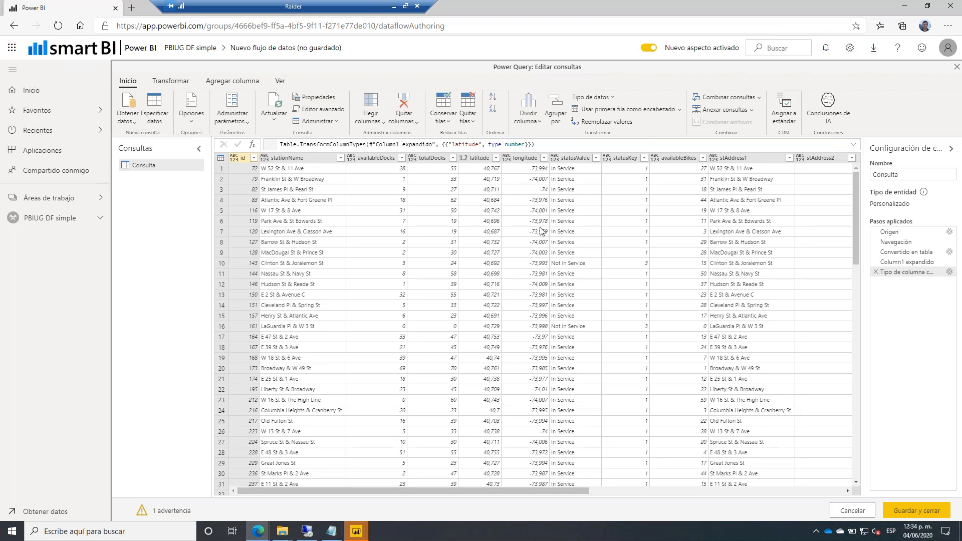
{"action": "left_click", "coordinate": [483, 189]}
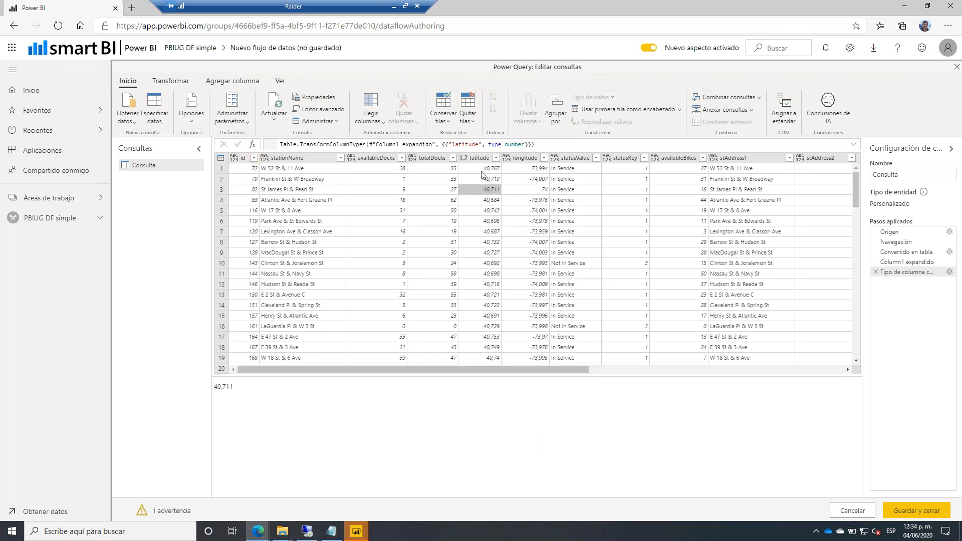
Begin a locale-aware change of longitude to Número decimal.
{"action": "left_click", "coordinate": [516, 160]}
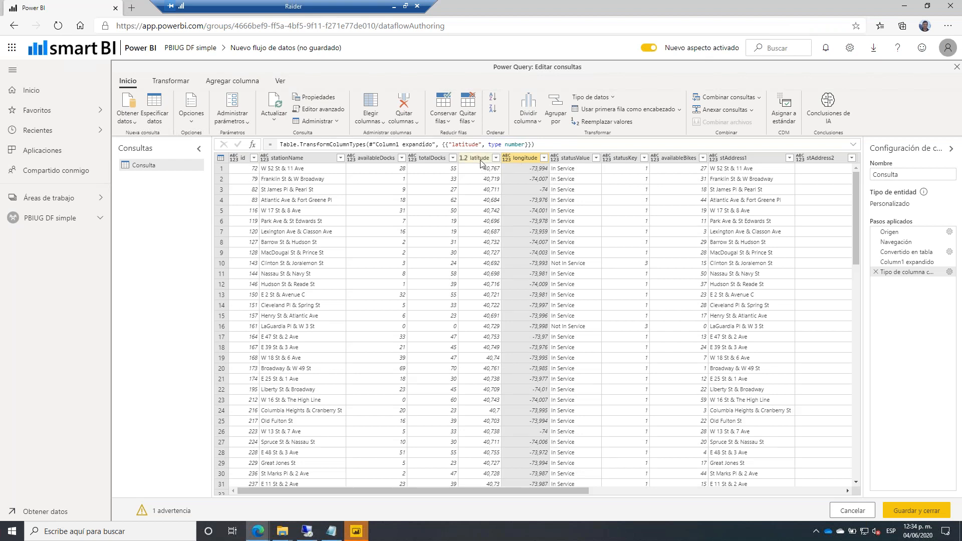
{"action": "left_click", "coordinate": [507, 158]}
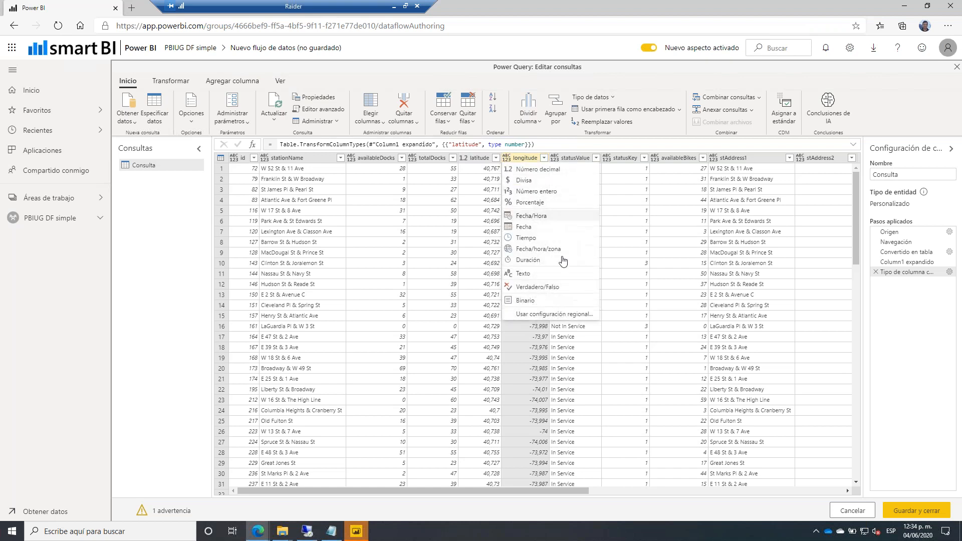
{"action": "left_click", "coordinate": [544, 317]}
{"action": "left_click", "coordinate": [481, 288]}
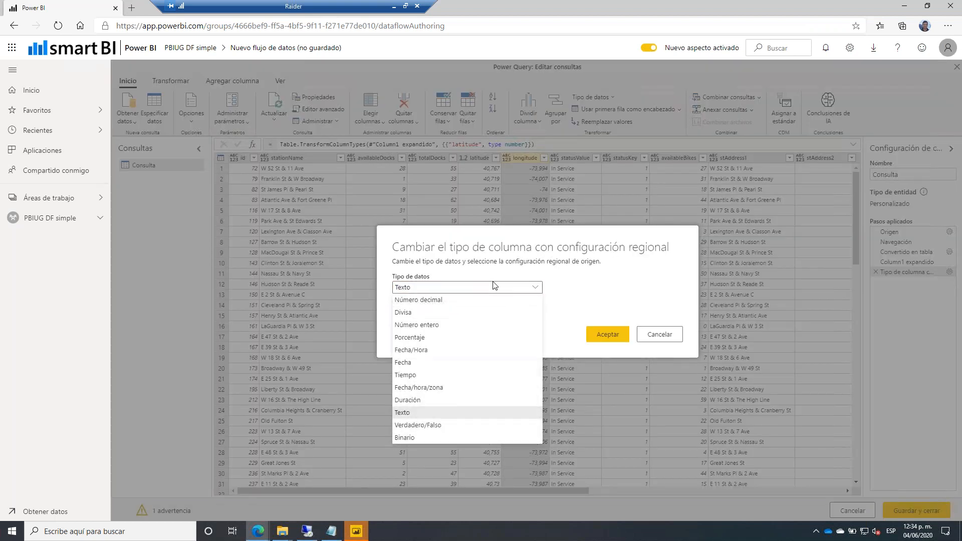
{"action": "left_click", "coordinate": [437, 300]}
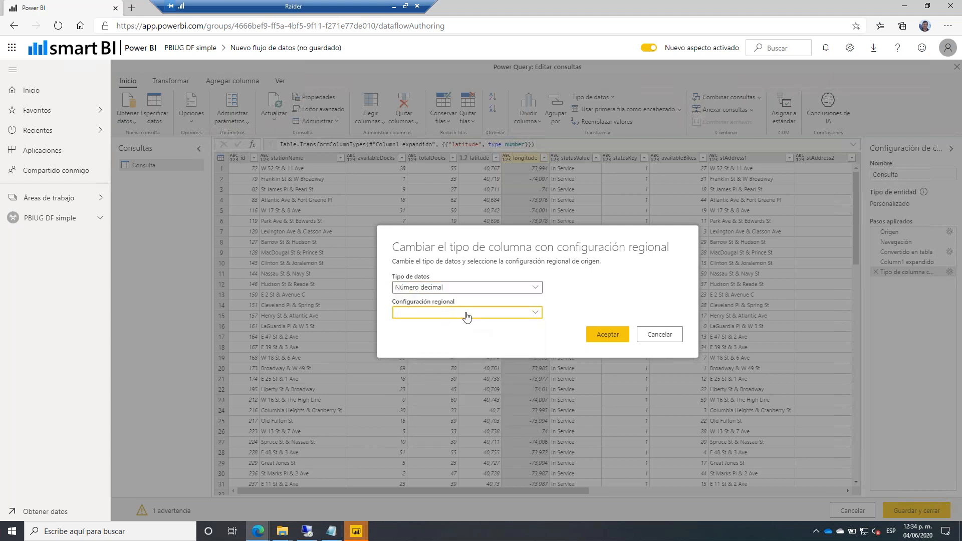
Convert longitude using the Spanish (Argentina) locale and delete the earlier latitude type step.
{"action": "left_click", "coordinate": [531, 312]}
{"action": "left_click_drag", "start_coordinate": [539, 333], "coordinate": [540, 484]}
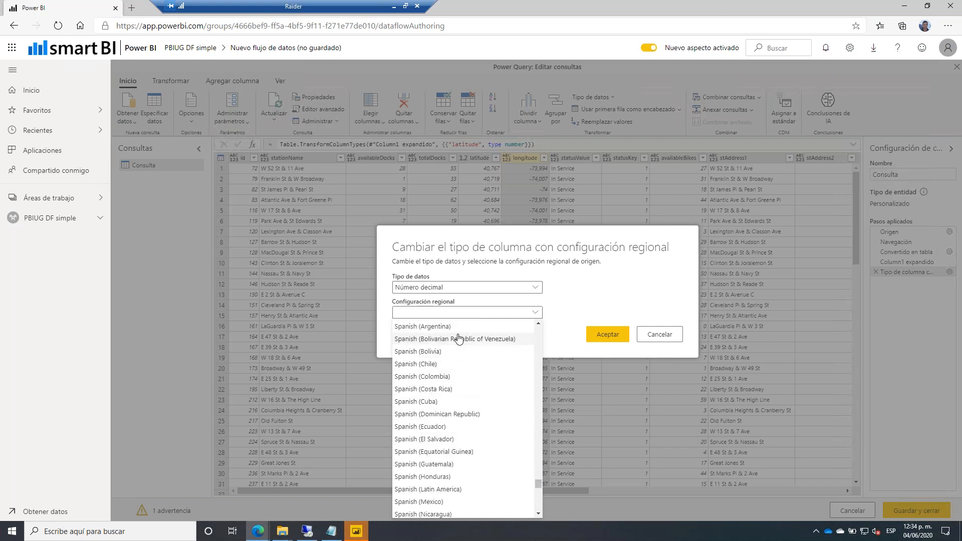
{"action": "left_click", "coordinate": [517, 328]}
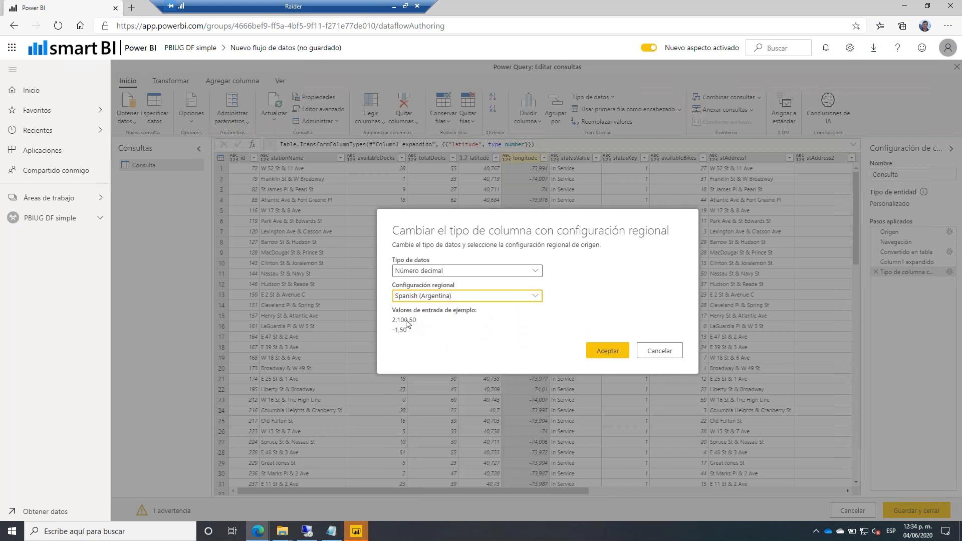
{"action": "left_click", "coordinate": [596, 350]}
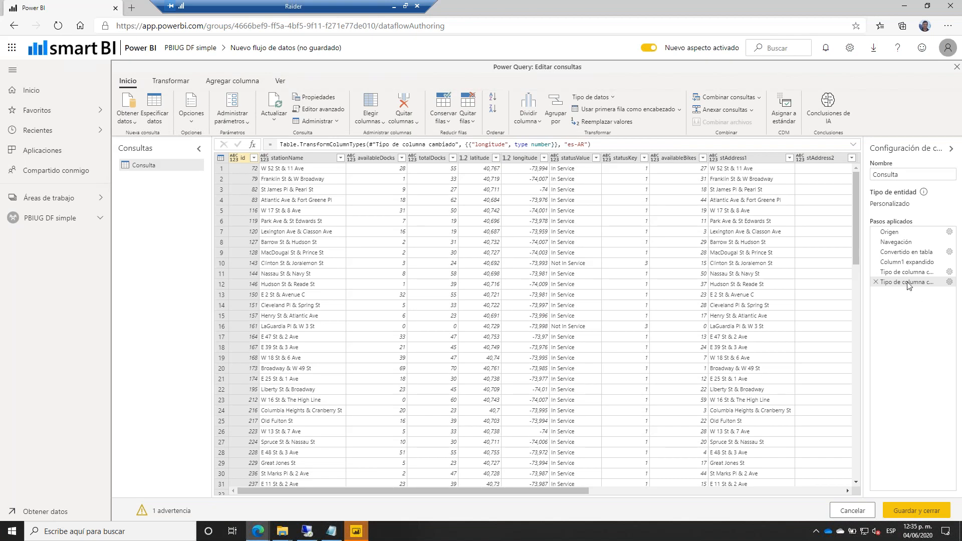
{"action": "left_click", "coordinate": [876, 272]}
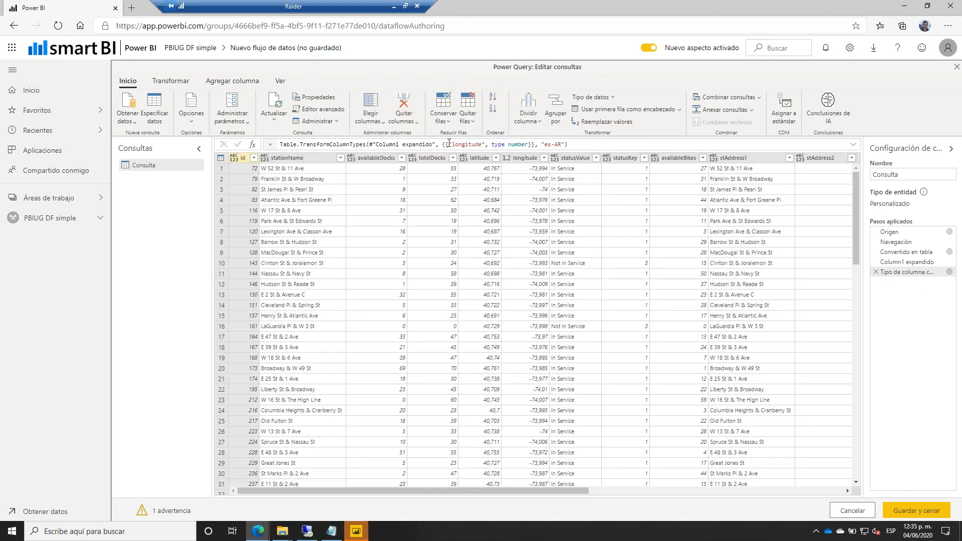
Edit the es-AR type step formula to also convert latitude to type number.
{"action": "left_click", "coordinate": [530, 145], "text": "shift"}
{"action": "left_click", "coordinate": [555, 161]}
{"action": "type", "text": "}, {\"longitude\", type number"}
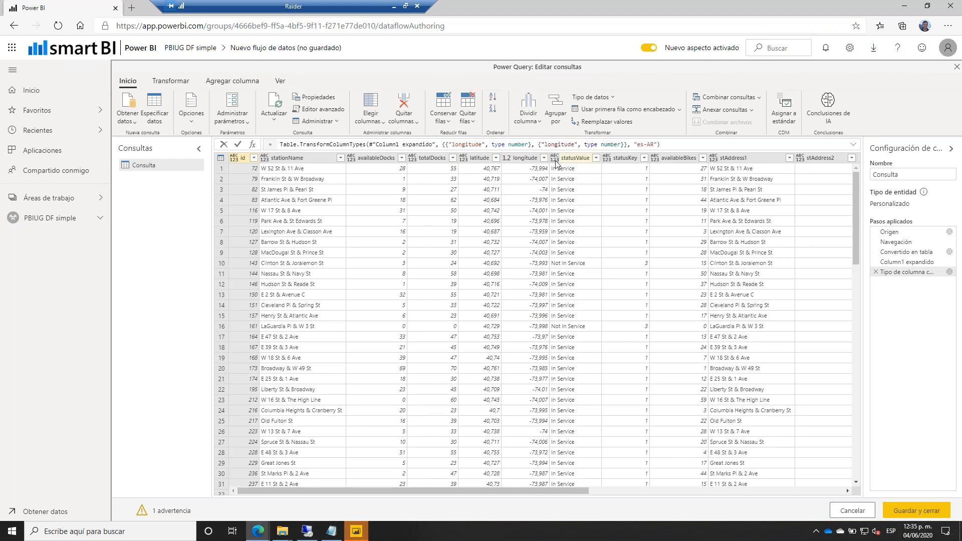
{"action": "key", "text": "ctrl+shift+Left"}
{"action": "type", "text": "latitude"}
{"action": "key", "text": "Return"}
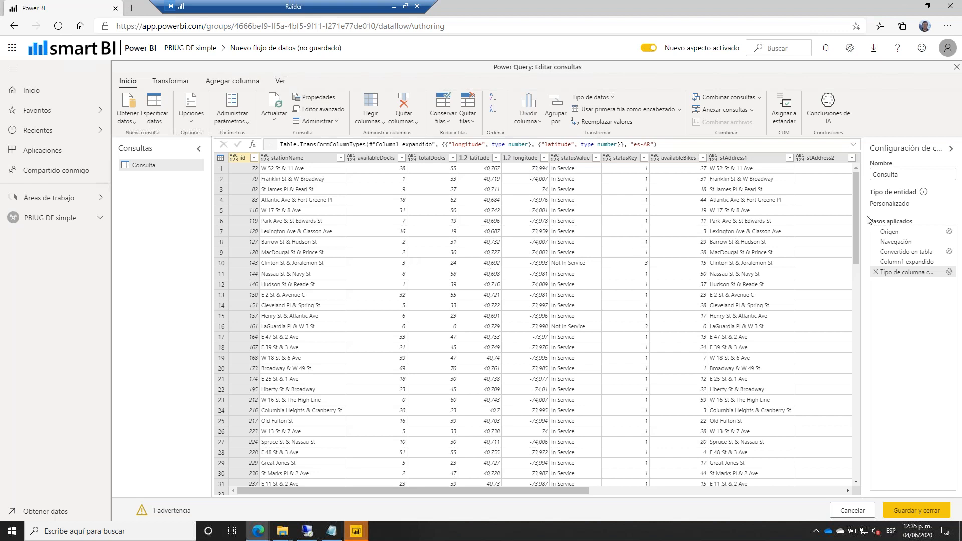
Rename the query to Bicis.
{"action": "double_click", "coordinate": [893, 172]}
{"action": "type", "text": "Bicis"}
{"action": "left_click", "coordinate": [906, 509]}
Save and close the query, storing the dataflow as 'DF JSON'.
{"action": "left_click", "coordinate": [915, 510]}
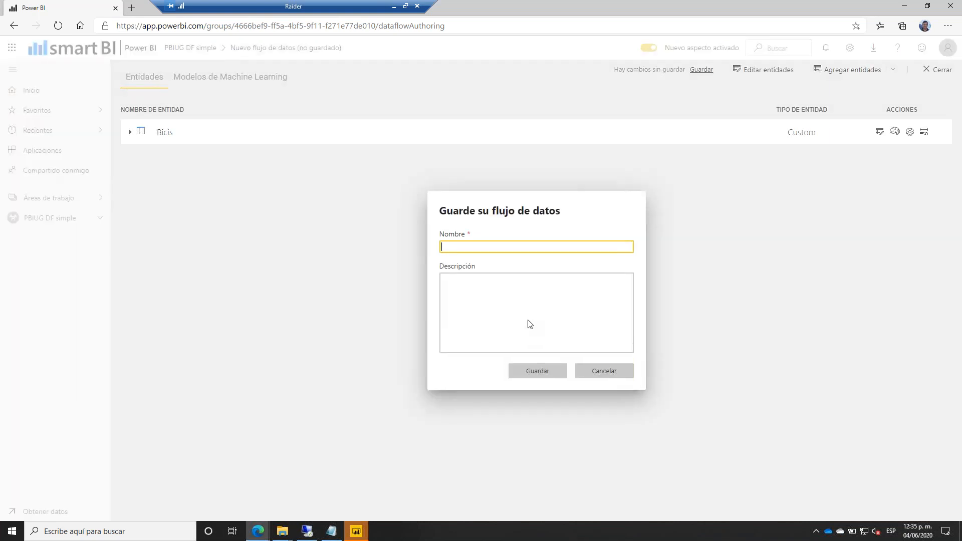
{"action": "type", "text": "DF "}
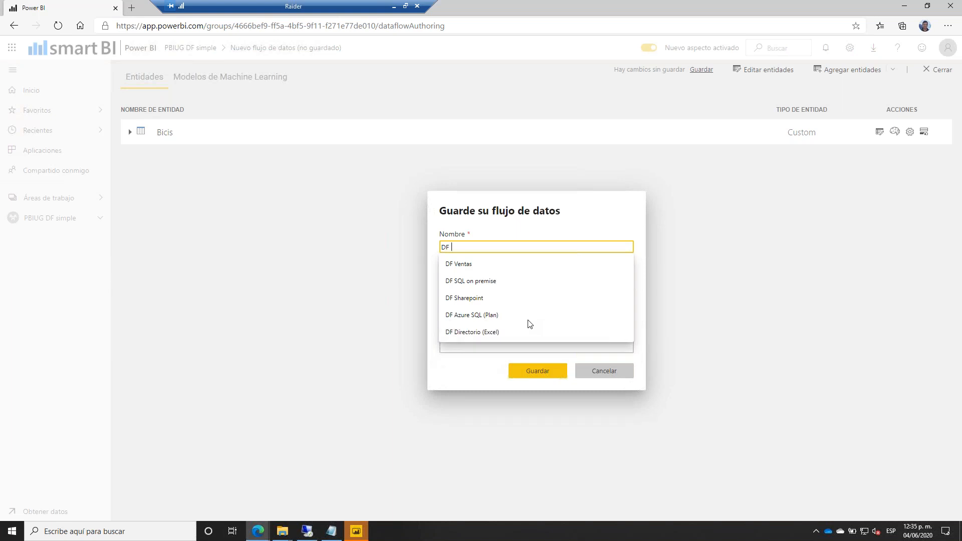
{"action": "type", "text": "B"}
{"action": "key", "text": "BackSpace"}
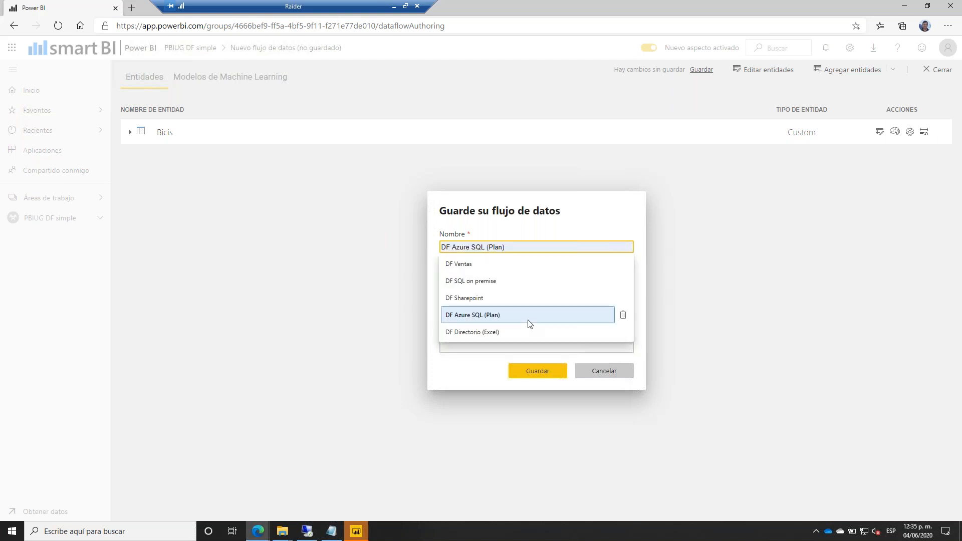
{"action": "type", "text": "Json (Boi"}
{"action": "key", "text": "BackSpace"}
{"action": "key", "text": "BackSpace"}
{"action": "key", "text": "BackSpace"}
{"action": "key", "text": "BackSpace"}
{"action": "key", "text": "BackSpace"}
{"action": "key", "text": "BackSpace"}
{"action": "key", "text": "BackSpace"}
{"action": "key", "text": "BackSpace"}
{"action": "type", "text": "JSON"}
{"action": "left_click", "coordinate": [531, 370]}
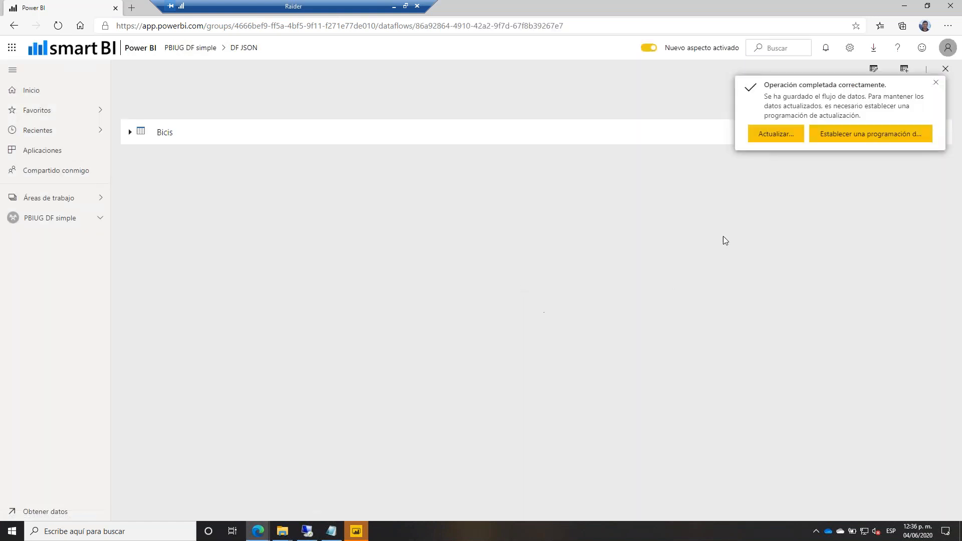
Refresh DF JSON, close it, and switch over to Power BI Desktop.
{"action": "left_click", "coordinate": [775, 133]}
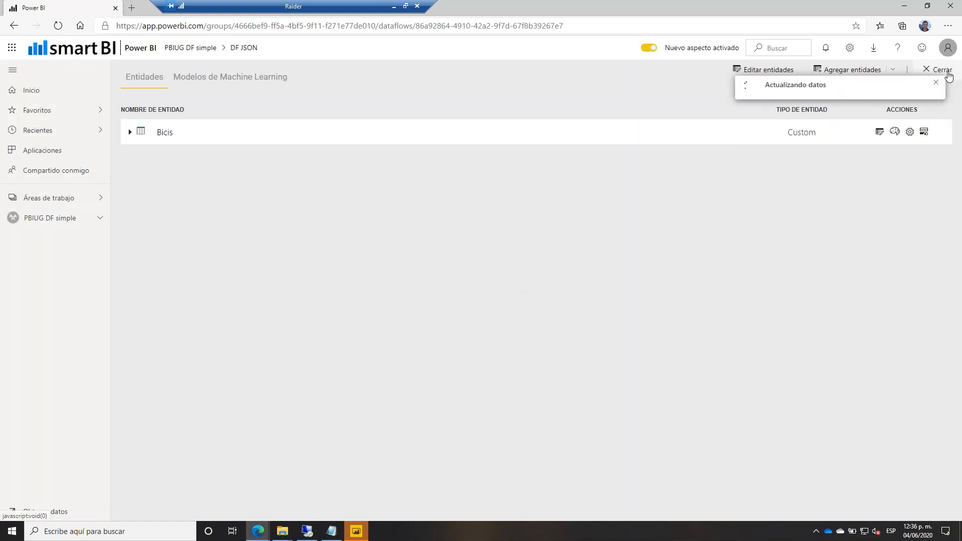
{"action": "left_click", "coordinate": [942, 70]}
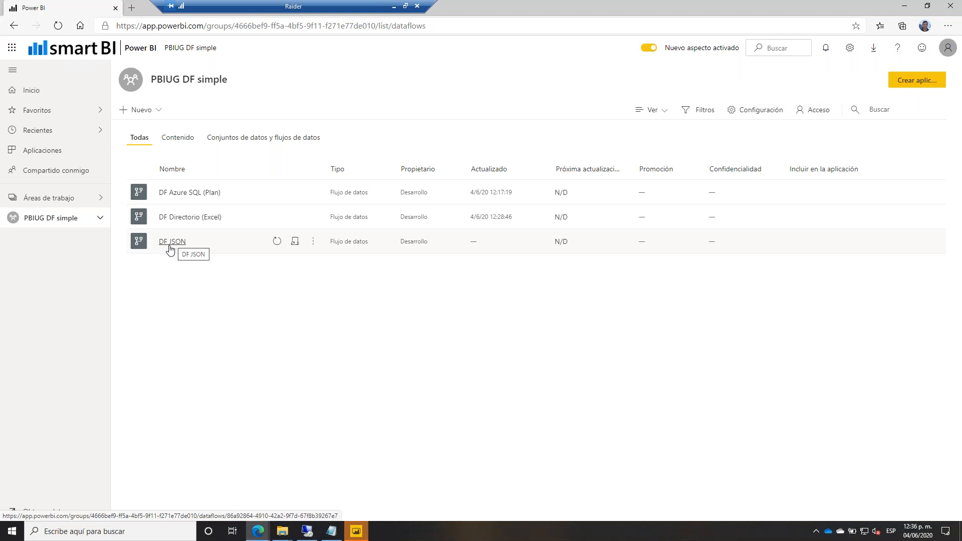
{"action": "left_click", "coordinate": [356, 531]}
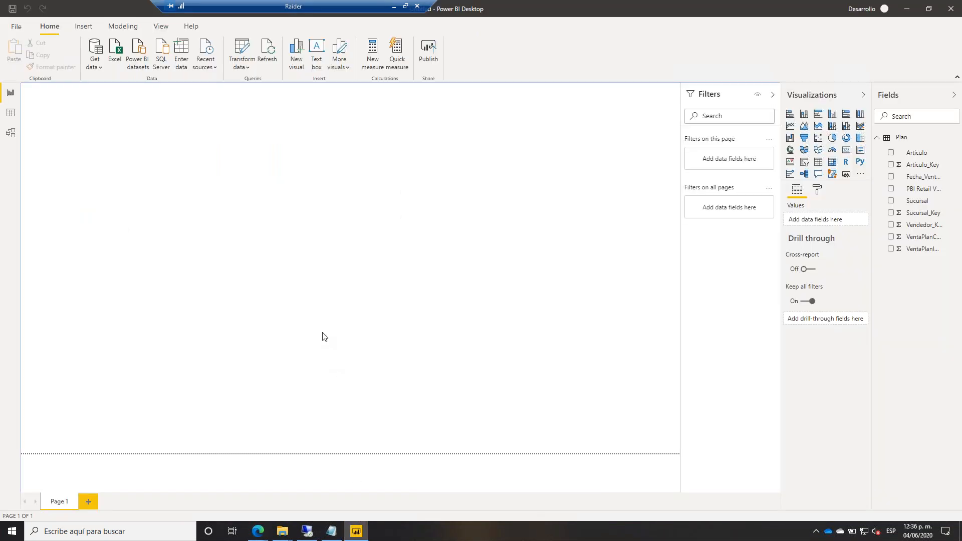
Load PBIUG DF from DF Directorio (Excel) and Bicis from DF JSON via Power BI dataflows.
{"action": "left_click", "coordinate": [95, 65]}
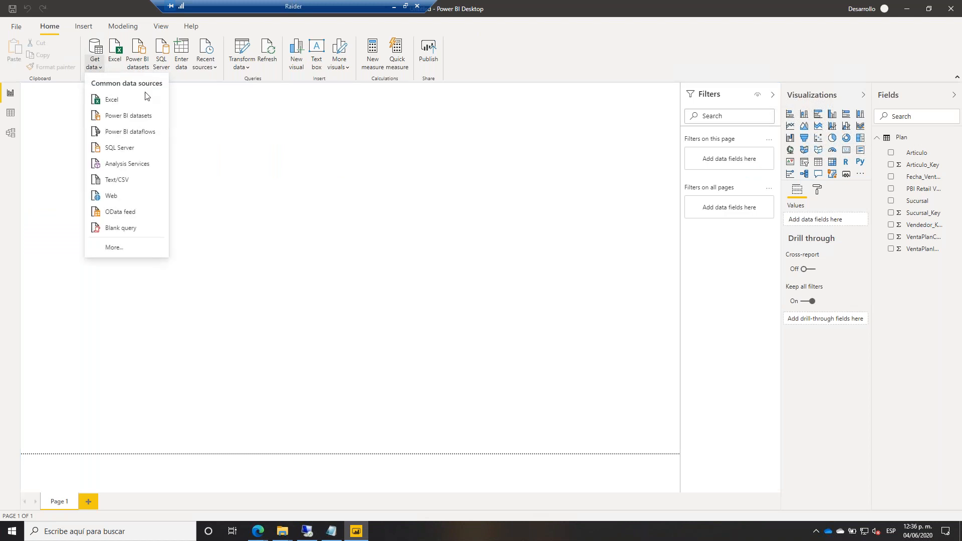
{"action": "left_click", "coordinate": [146, 131]}
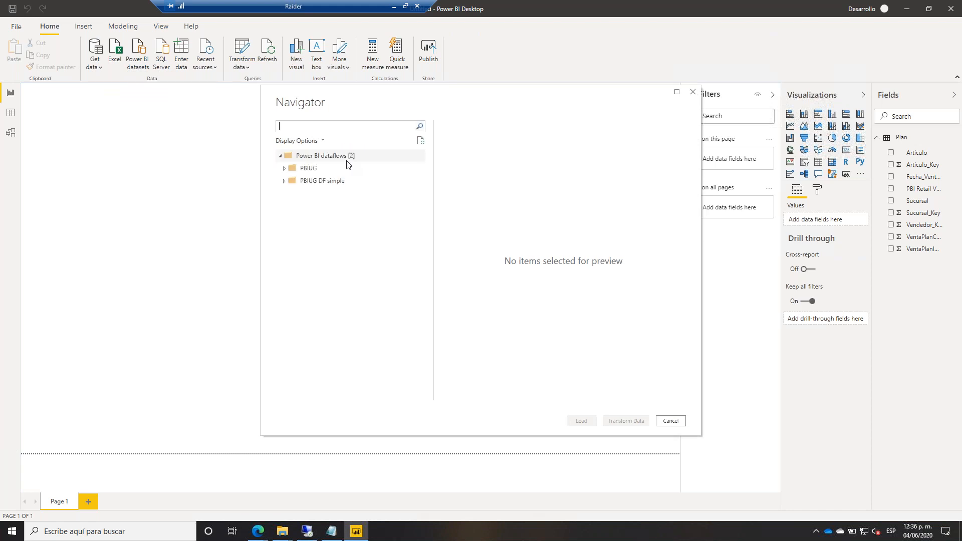
{"action": "left_click", "coordinate": [284, 182]}
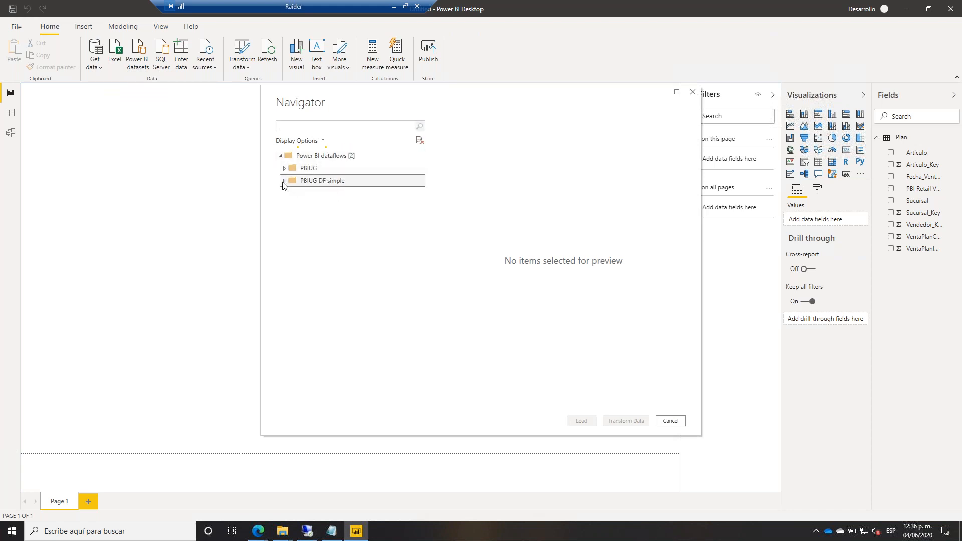
{"action": "left_click", "coordinate": [288, 206]}
{"action": "left_click", "coordinate": [299, 218]}
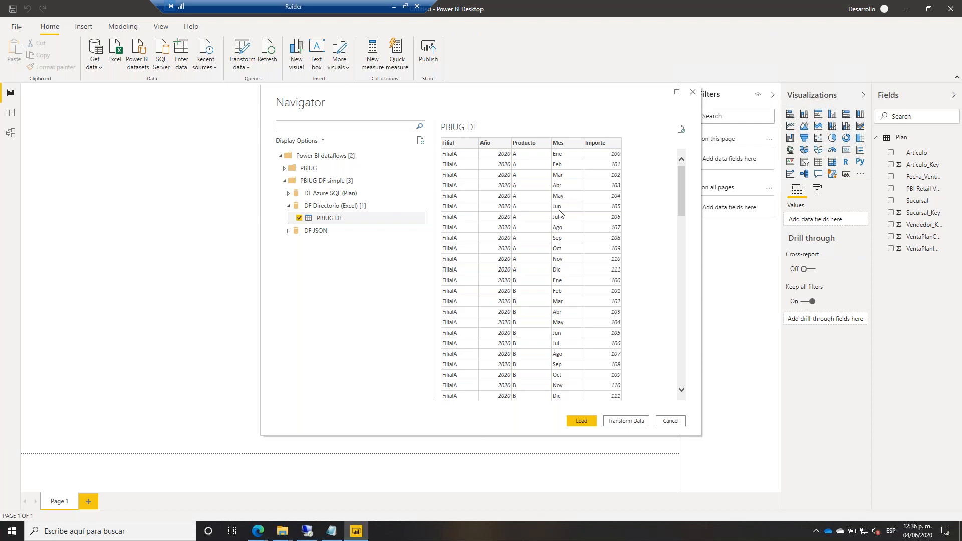
{"action": "left_click", "coordinate": [288, 231]}
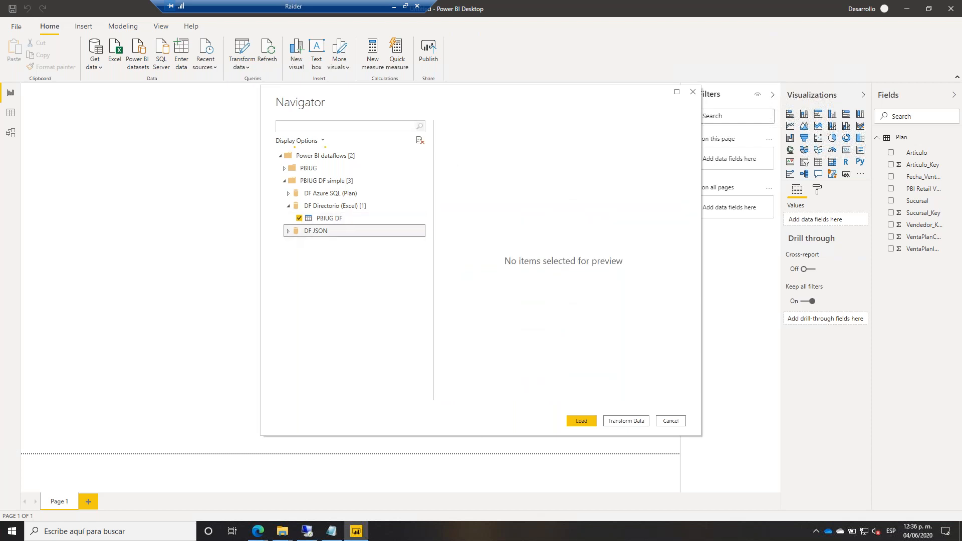
{"action": "left_click", "coordinate": [299, 243]}
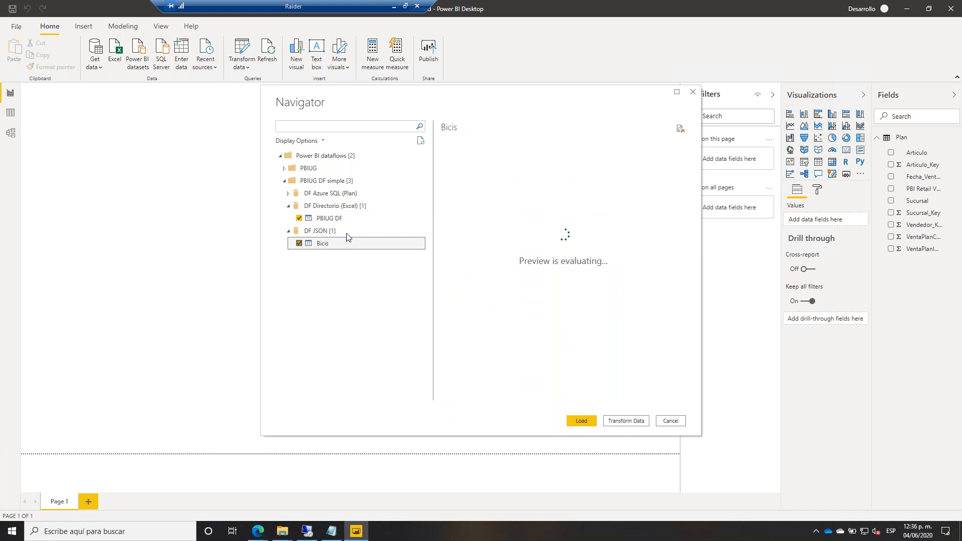
{"action": "left_click", "coordinate": [581, 422]}
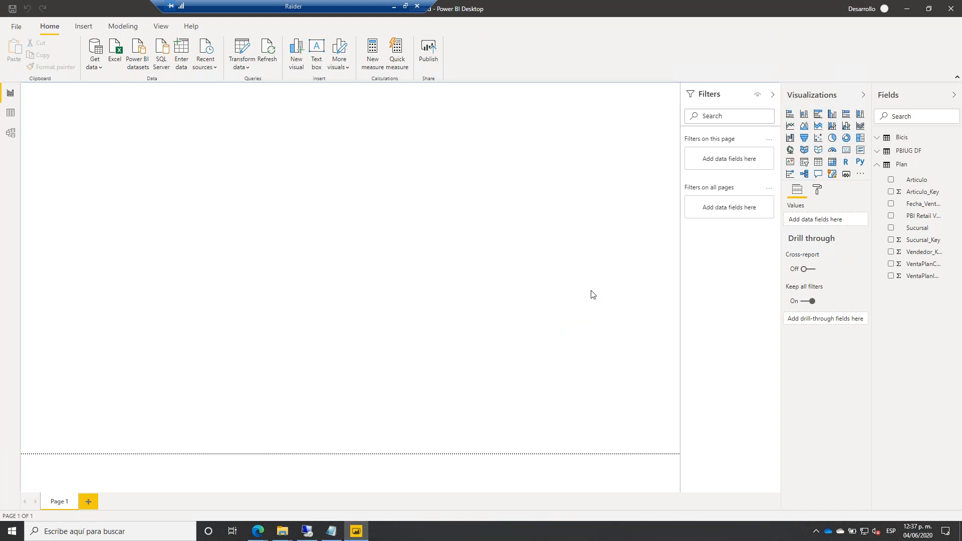
Build a map from Bicis latitude (Don't summarize) and longitude.
{"action": "left_click", "coordinate": [877, 137]}
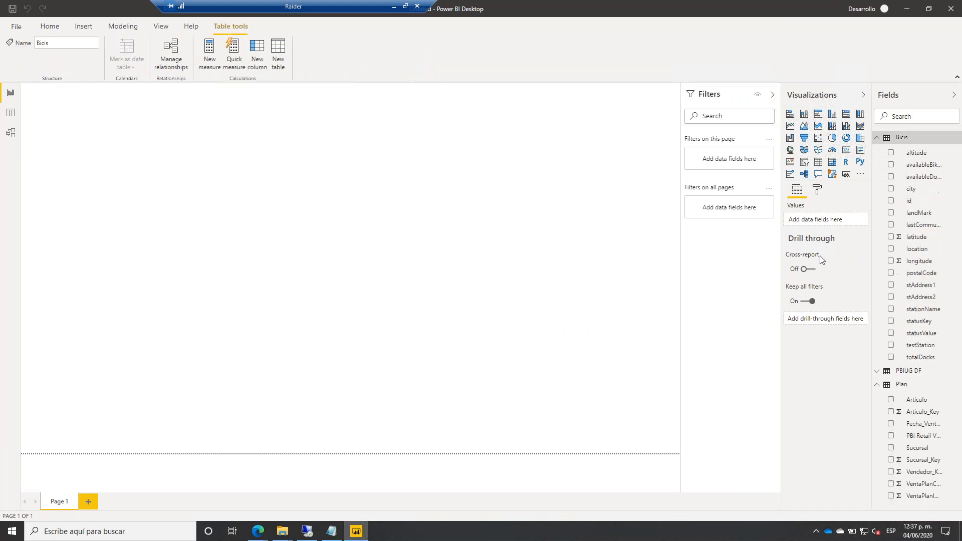
{"action": "left_click_drag", "start_coordinate": [909, 239], "coordinate": [727, 200]}
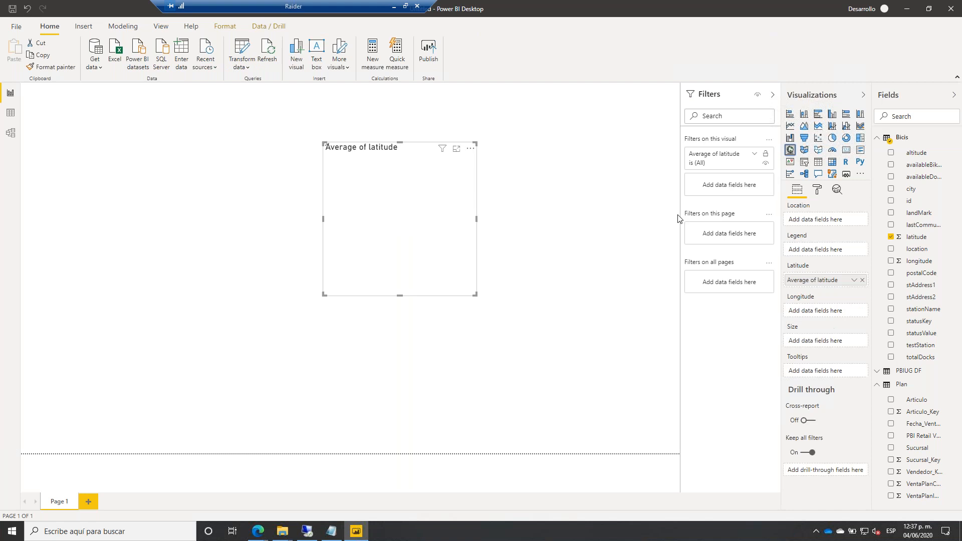
{"action": "left_click", "coordinate": [854, 280]}
{"action": "left_click", "coordinate": [886, 327]}
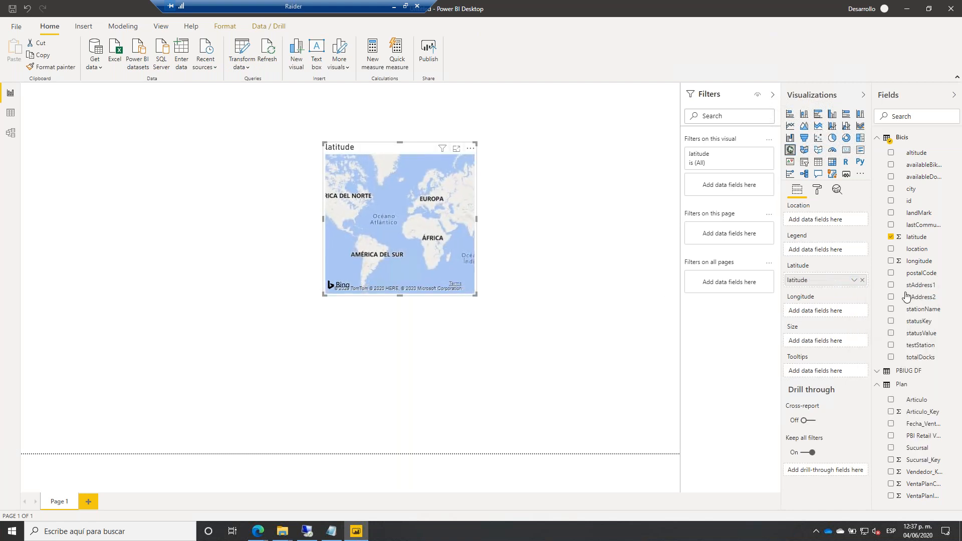
{"action": "left_click_drag", "start_coordinate": [926, 261], "coordinate": [794, 312]}
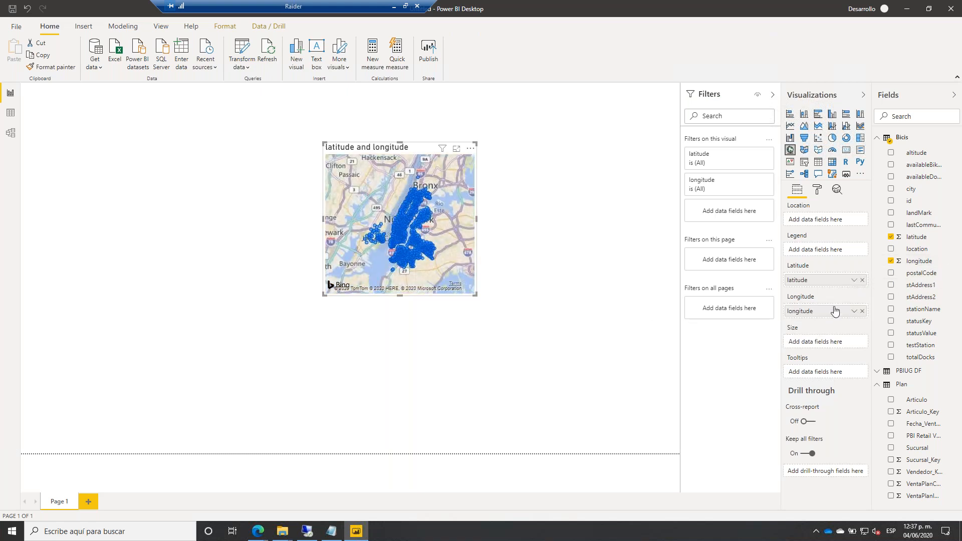
Inspect the New York stations map in Focus mode, then go back to the report.
{"action": "scroll", "coordinate": [392, 229], "scroll_direction": "up", "scroll_amount": 1}
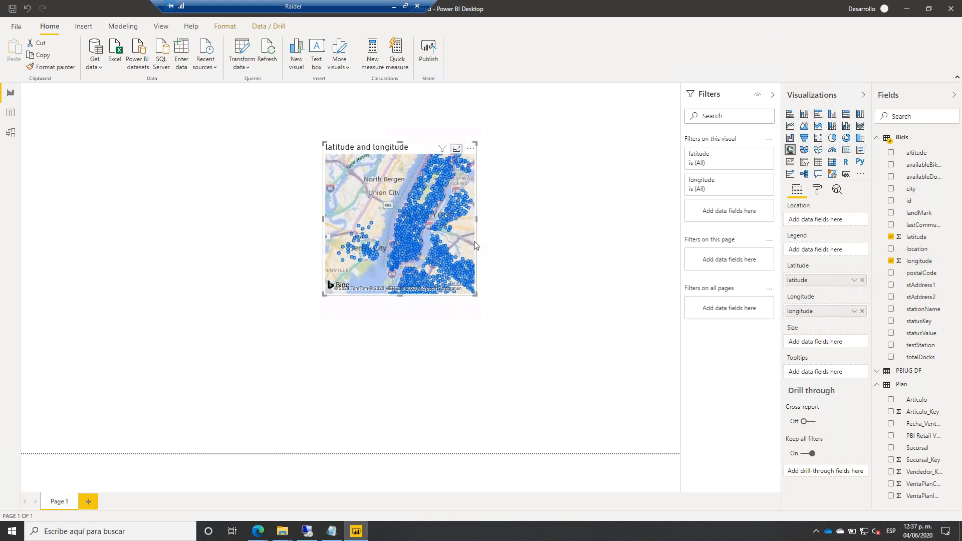
{"action": "left_click", "coordinate": [456, 149]}
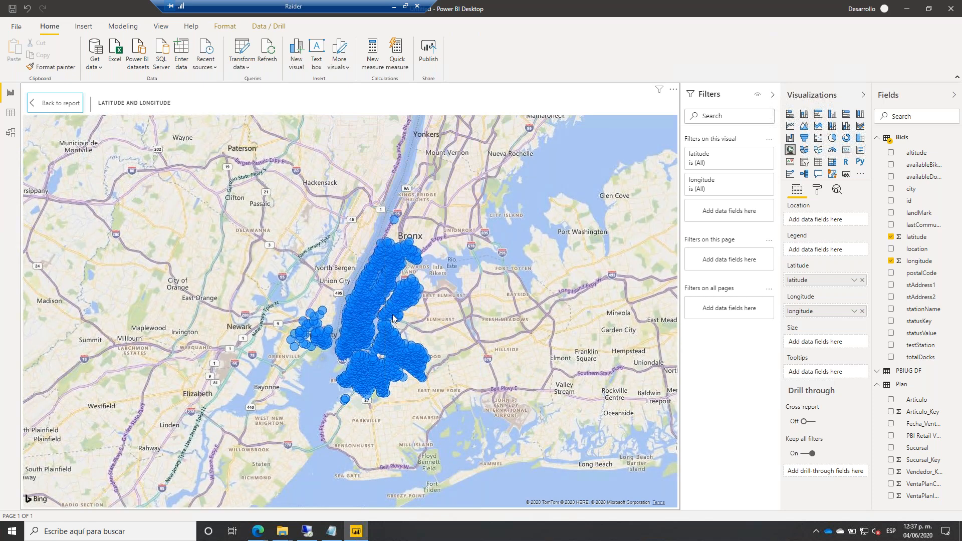
{"action": "scroll", "coordinate": [388, 304], "scroll_direction": "up", "scroll_amount": 1}
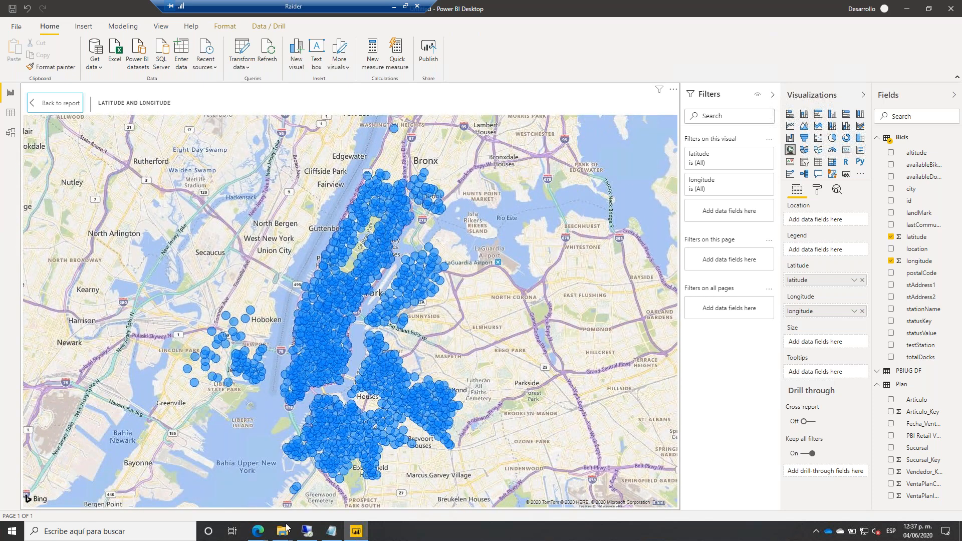
{"action": "left_click", "coordinate": [57, 104]}
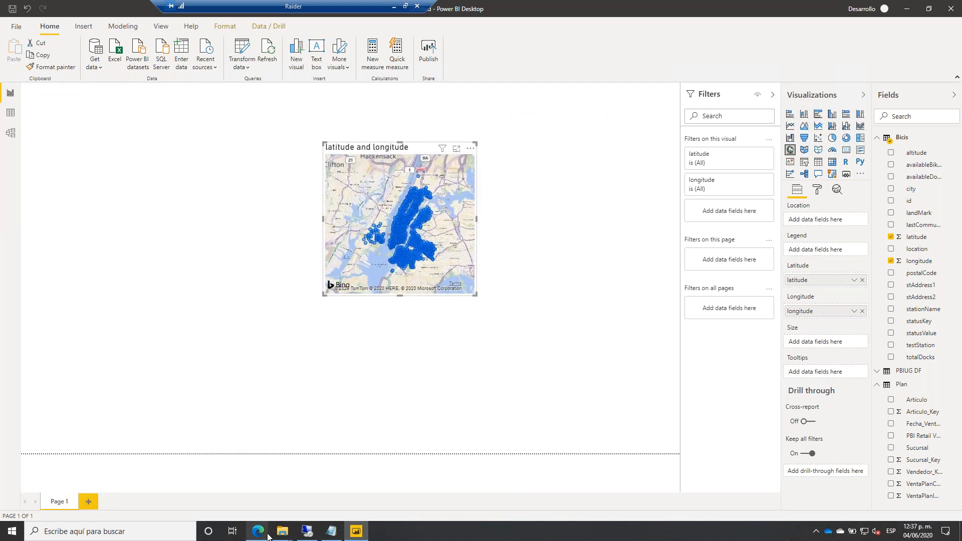
Back in Edge, start a new Conjunto de datos from the PBIUG DF simple workspace's + Nuevo list.
{"action": "mouse_move", "coordinate": [268, 536]}
{"action": "left_click", "coordinate": [248, 505]}
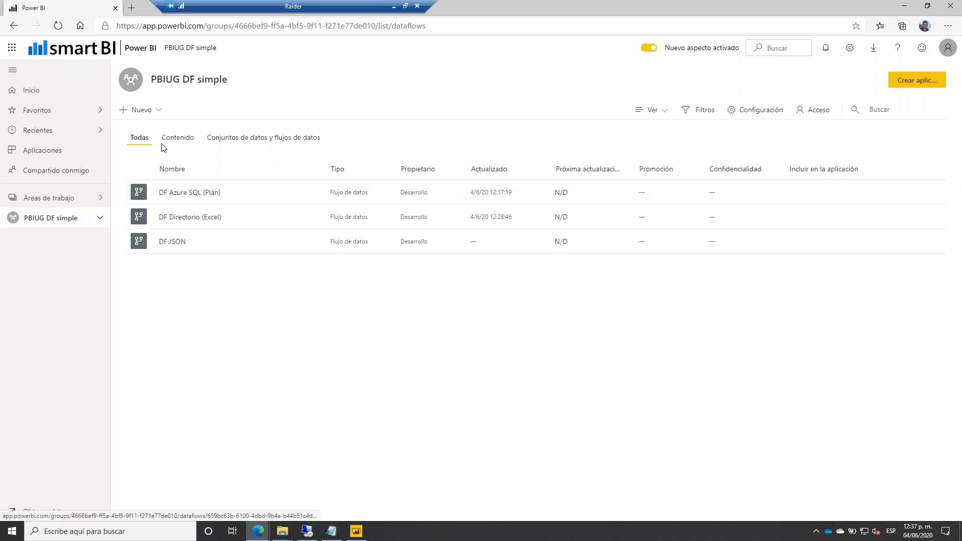
{"action": "left_click", "coordinate": [145, 117]}
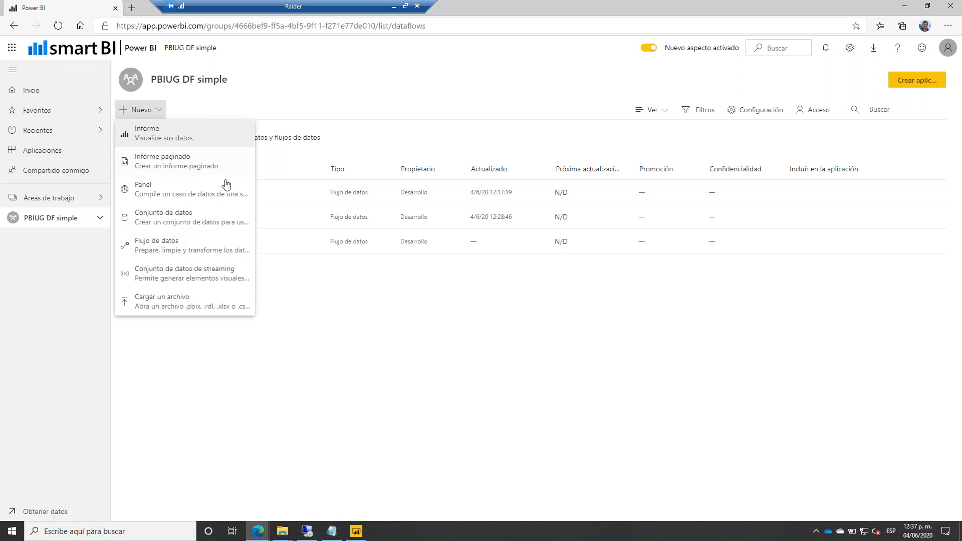
{"action": "left_click", "coordinate": [179, 224]}
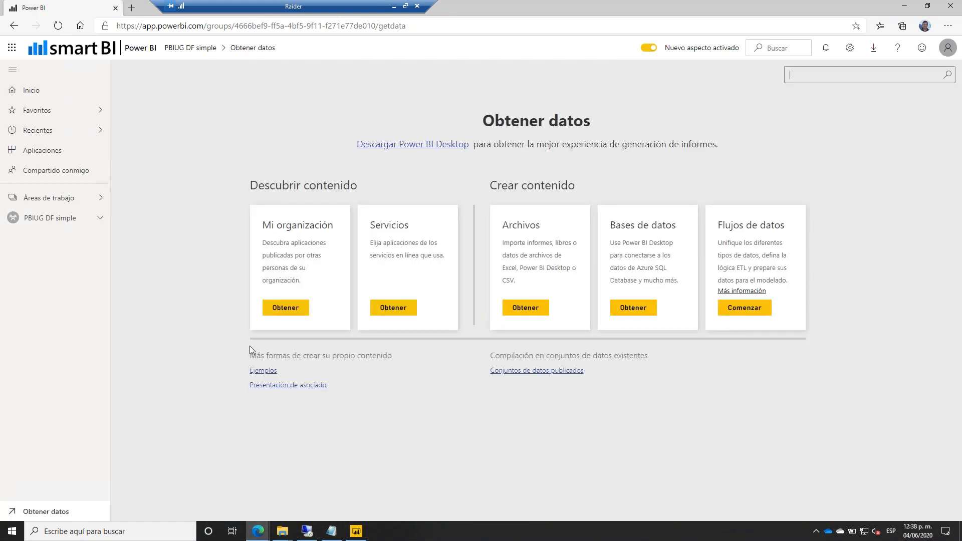
{"action": "left_click", "coordinate": [337, 530]}
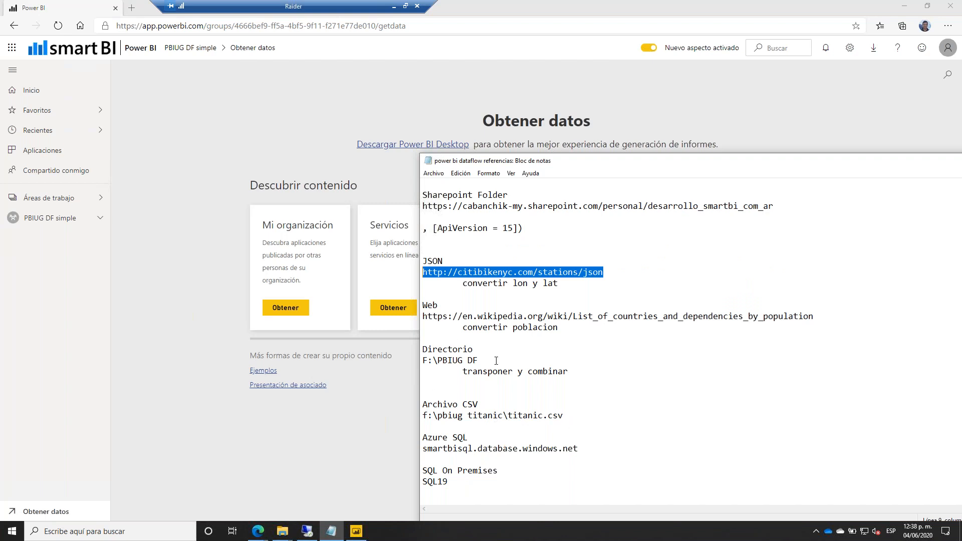
{"action": "scroll", "coordinate": [498, 363], "scroll_direction": "down", "scroll_amount": 1}
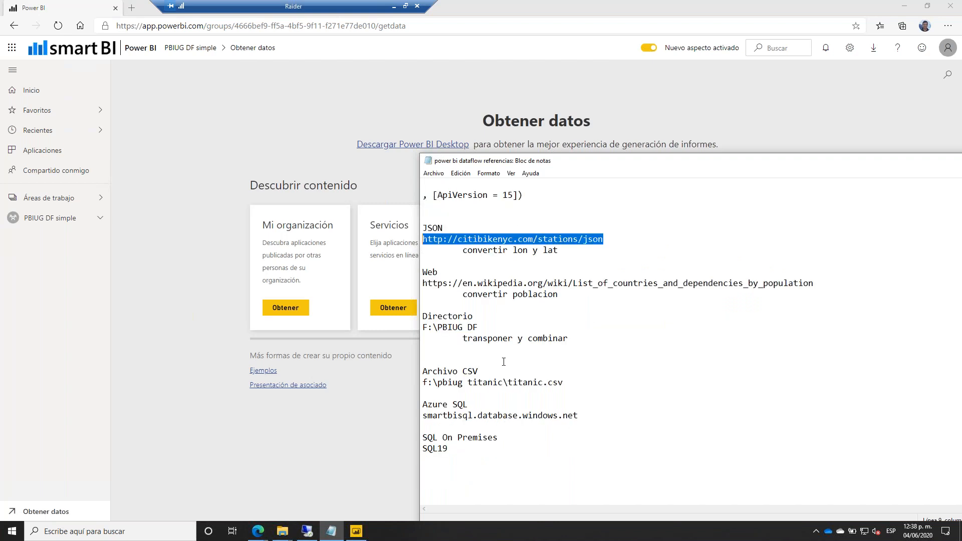
{"action": "left_click_drag", "start_coordinate": [558, 295], "coordinate": [422, 283]}
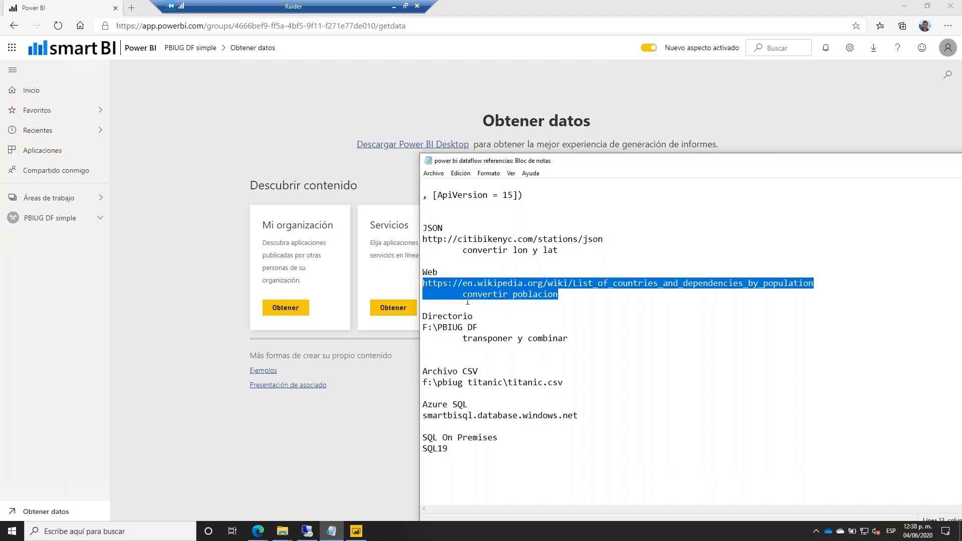
{"action": "left_click", "coordinate": [474, 284]}
{"action": "double_click", "coordinate": [474, 284]}
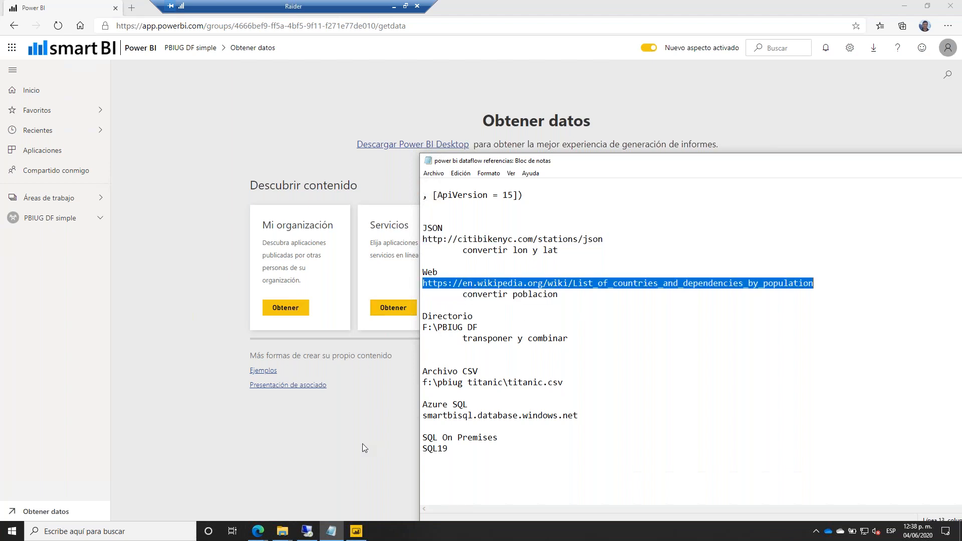
{"action": "left_click", "coordinate": [363, 444]}
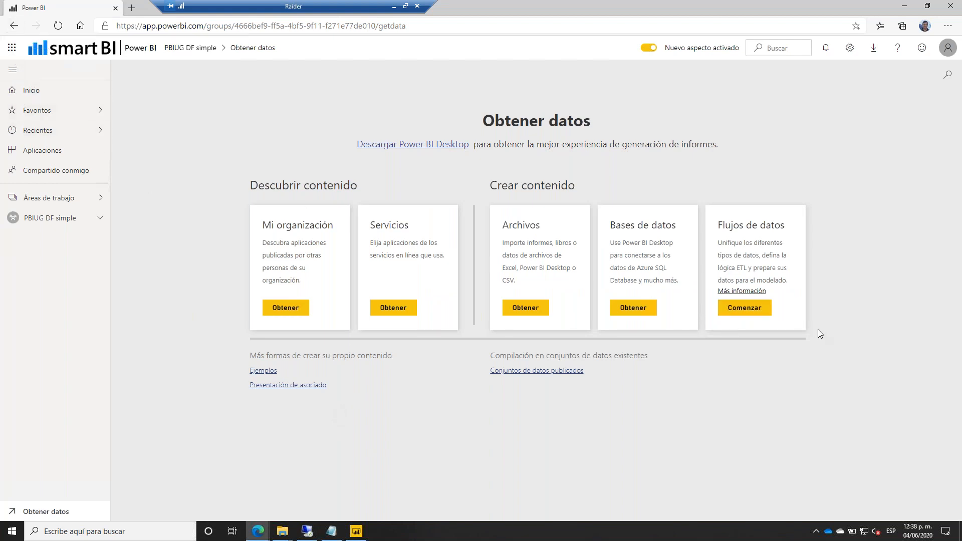
Return to the workspace, create a new Flujo de datos and choose Agregar entidades nuevas.
{"action": "left_click", "coordinate": [14, 25]}
{"action": "left_click", "coordinate": [140, 110]}
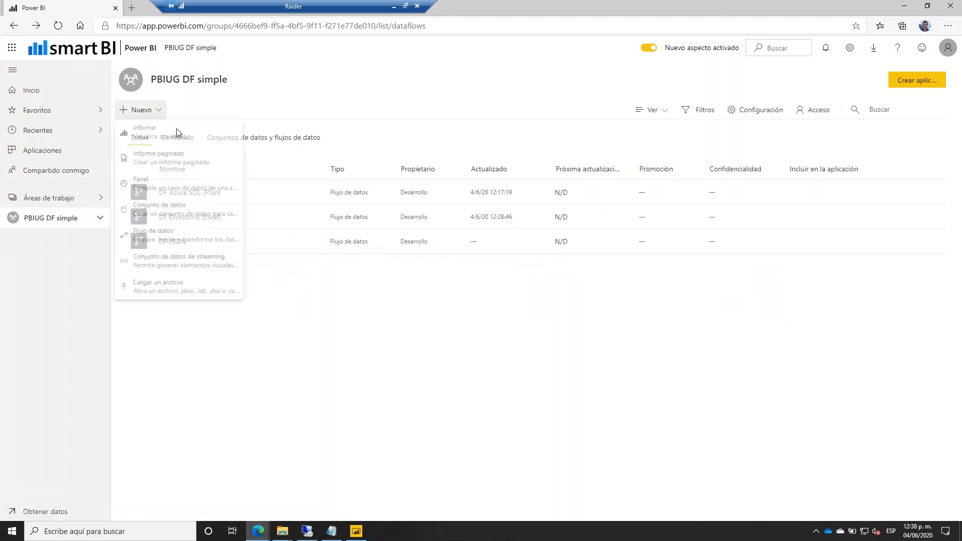
{"action": "left_click", "coordinate": [167, 248]}
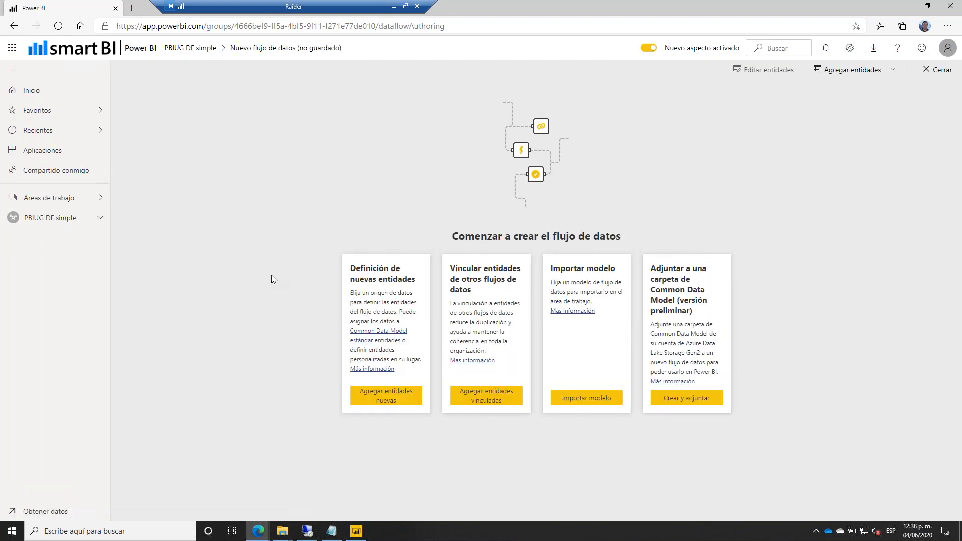
{"action": "left_click", "coordinate": [388, 395]}
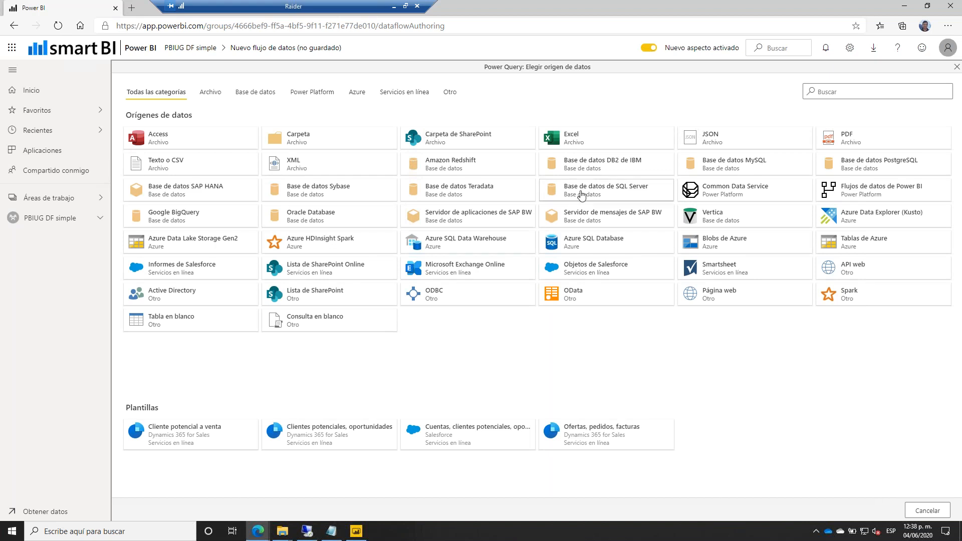
Connect to SQL Server sql19, database smartbisolution, through the [Admin] sql19 gateway.
{"action": "left_click", "coordinate": [581, 195]}
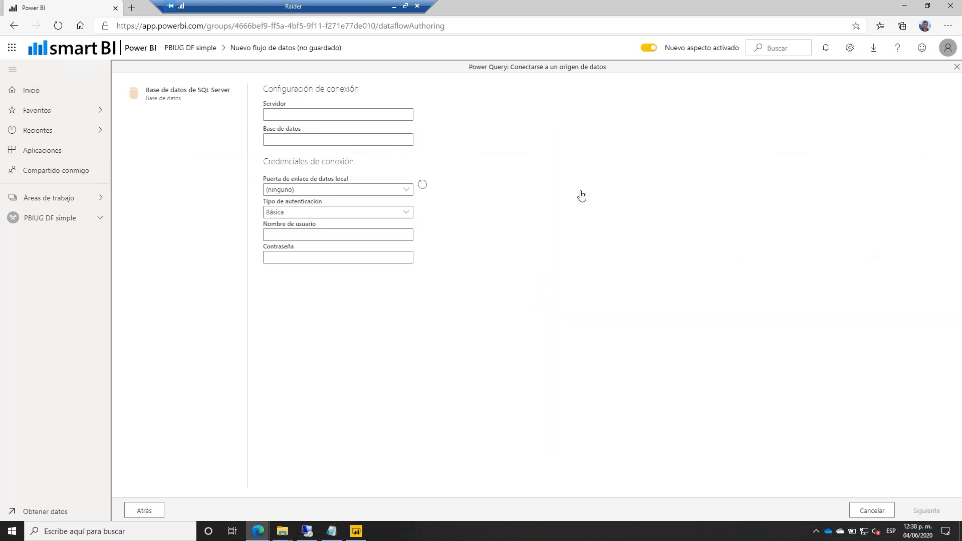
{"action": "left_click", "coordinate": [291, 111]}
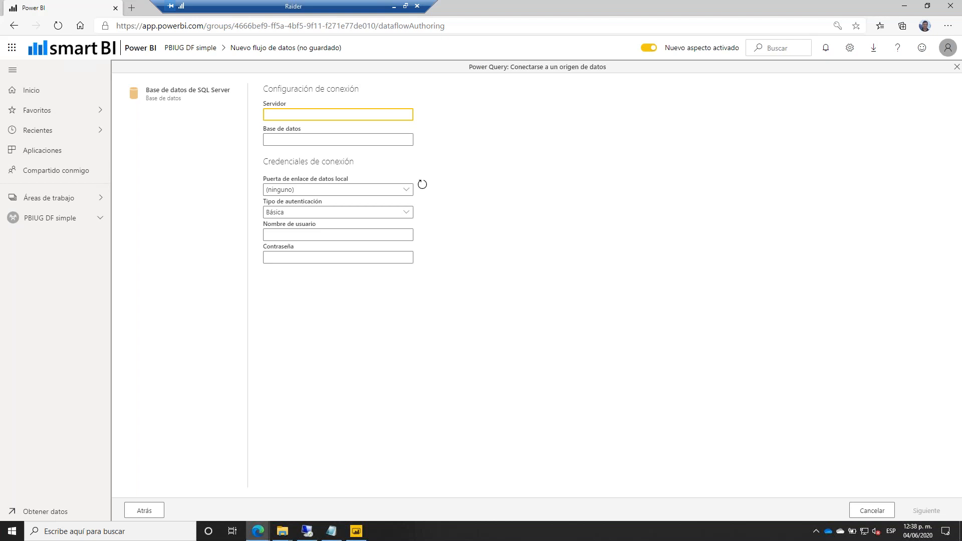
{"action": "type", "text": "sql19"}
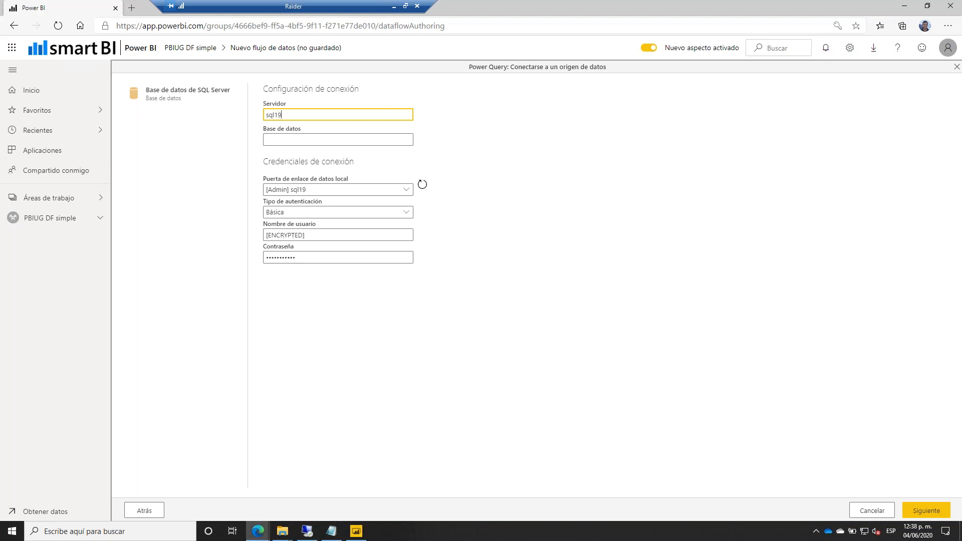
{"action": "left_click", "coordinate": [302, 191]}
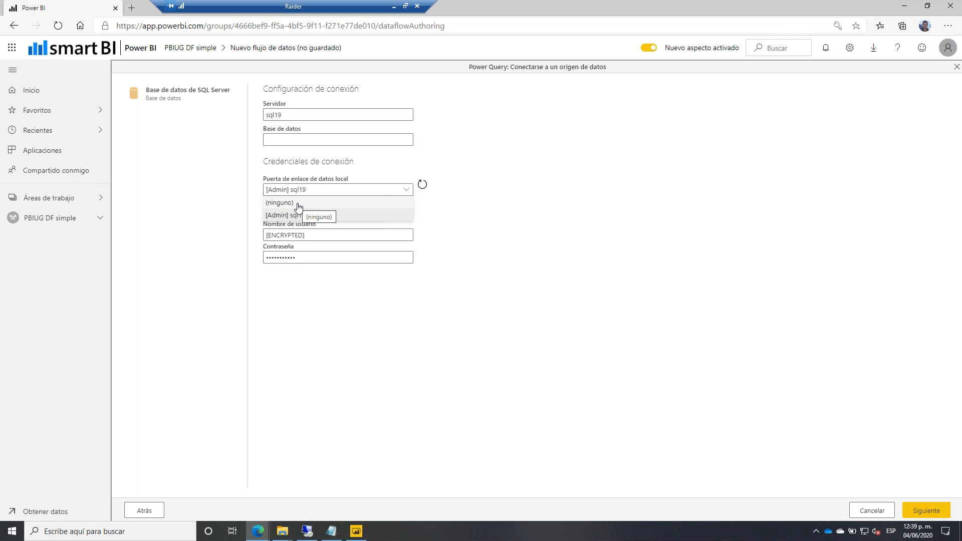
{"action": "left_click", "coordinate": [274, 138]}
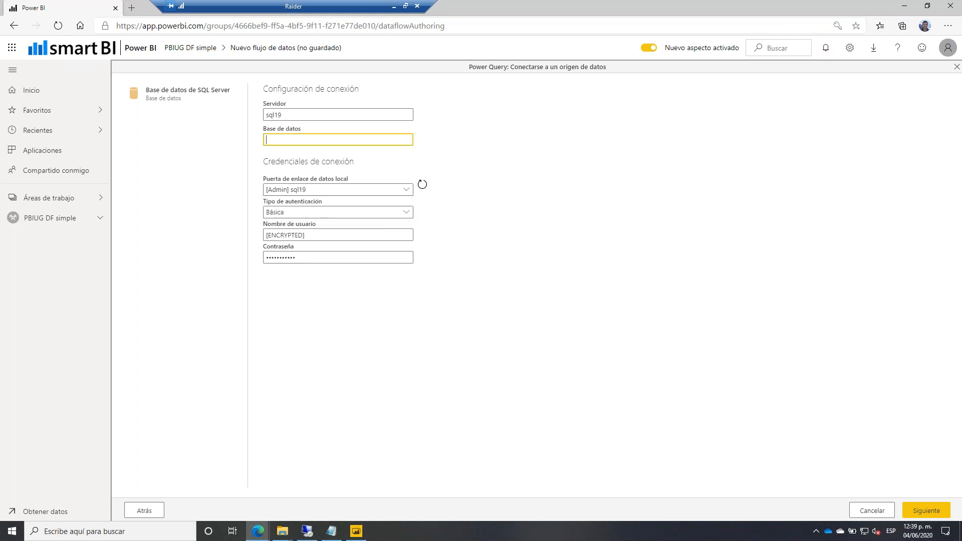
{"action": "type", "text": "smartbisolution"}
{"action": "left_click", "coordinate": [923, 510]}
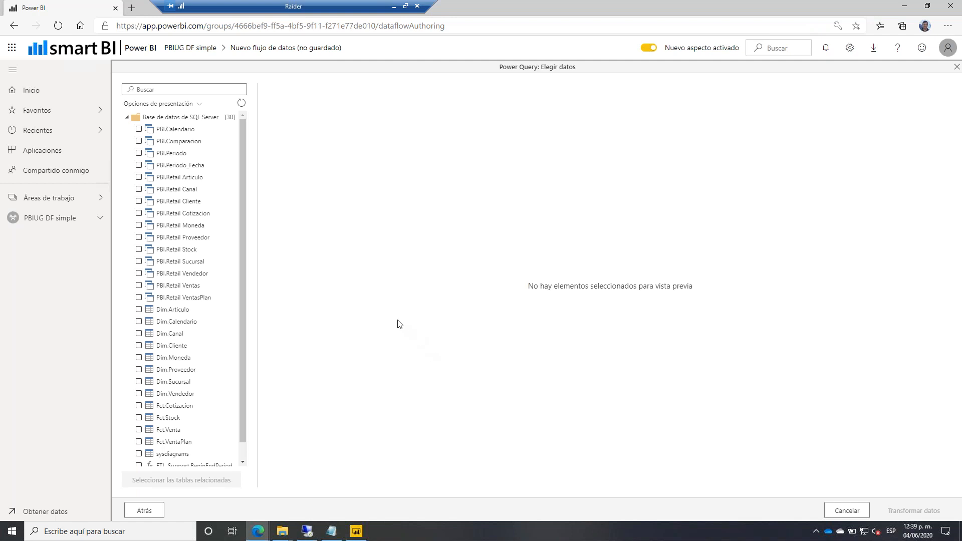
Select the PBI.Retail VentasPlan, Vendedor, Articulo and Sucursal tables and open them with Transformar datos.
{"action": "left_click", "coordinate": [139, 297]}
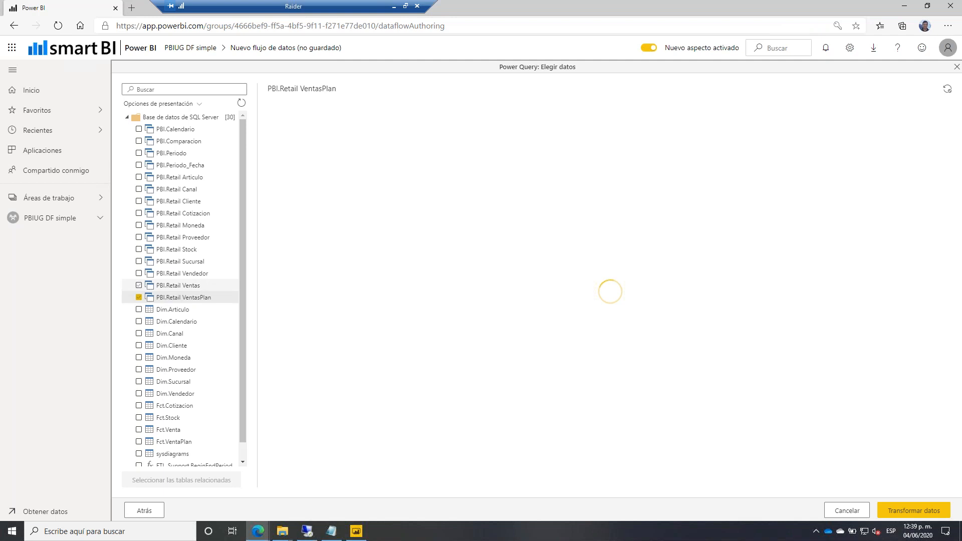
{"action": "left_click", "coordinate": [139, 273]}
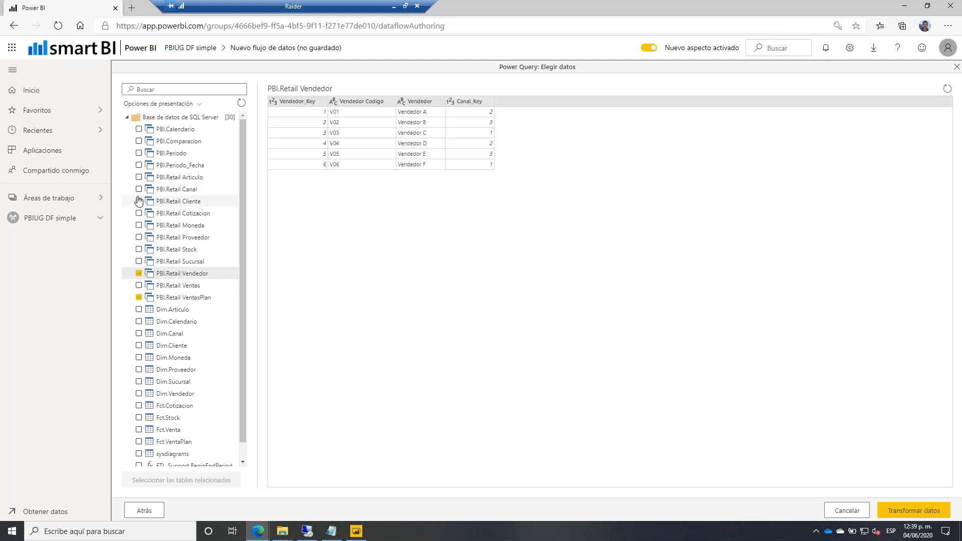
{"action": "left_click", "coordinate": [138, 178]}
{"action": "left_click", "coordinate": [139, 261]}
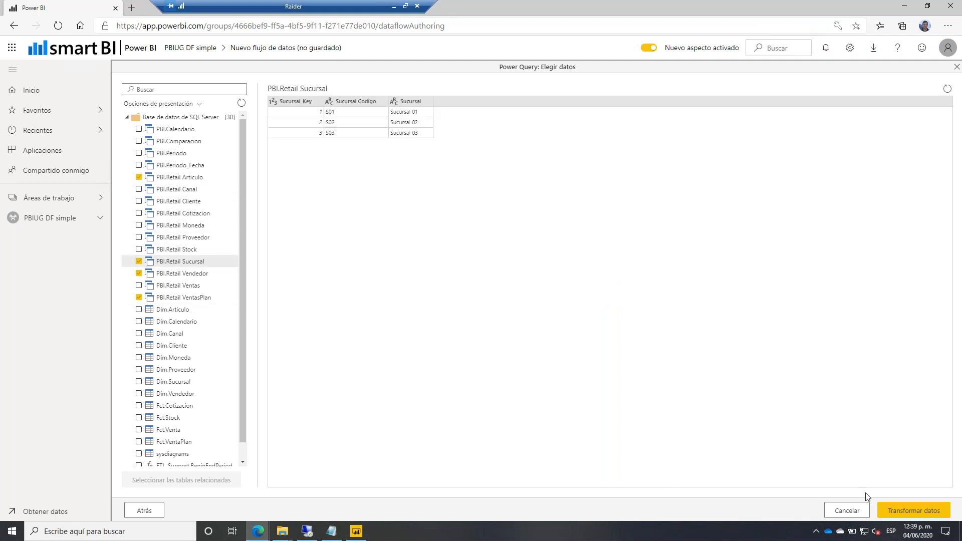
{"action": "left_click", "coordinate": [931, 512]}
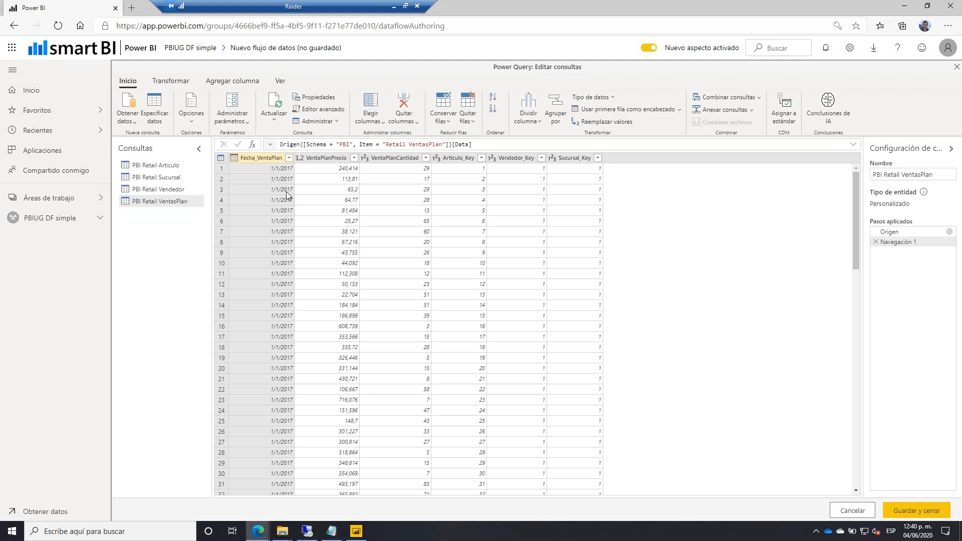
Use Guardar y cerrar to keep the four PBI Retail queries as entities.
{"action": "left_click", "coordinate": [903, 511]}
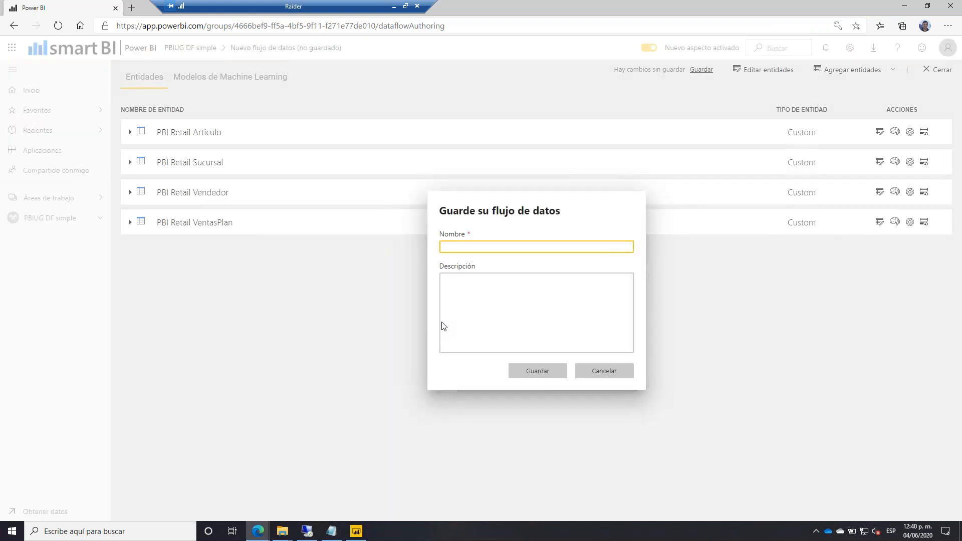
Save the dataflow as 'DF SQL On premises', dismiss the confirmation and return to the workspace.
{"action": "type", "text": "DF"}
{"action": "key", "text": "BackSpace"}
{"action": "type", "text": "DF SQL O"}
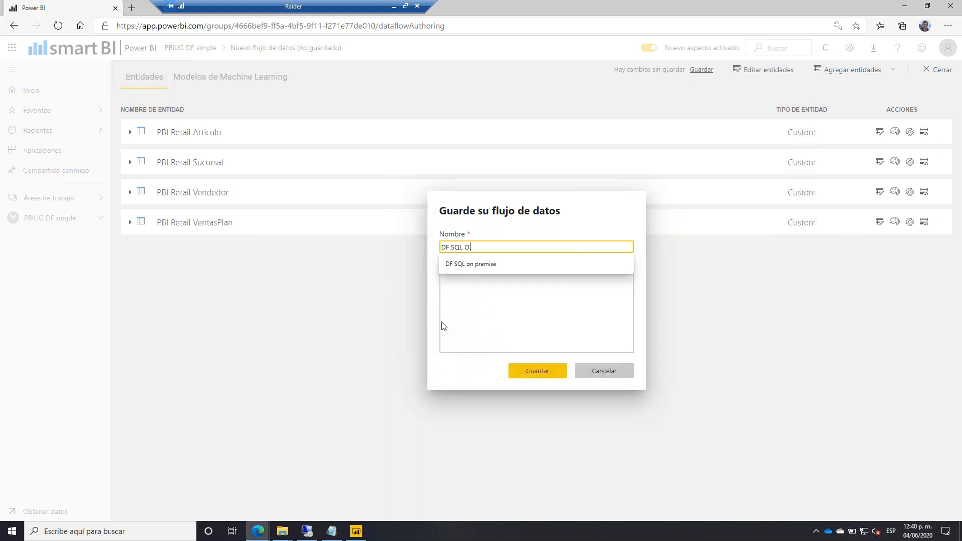
{"action": "type", "text": "n premises"}
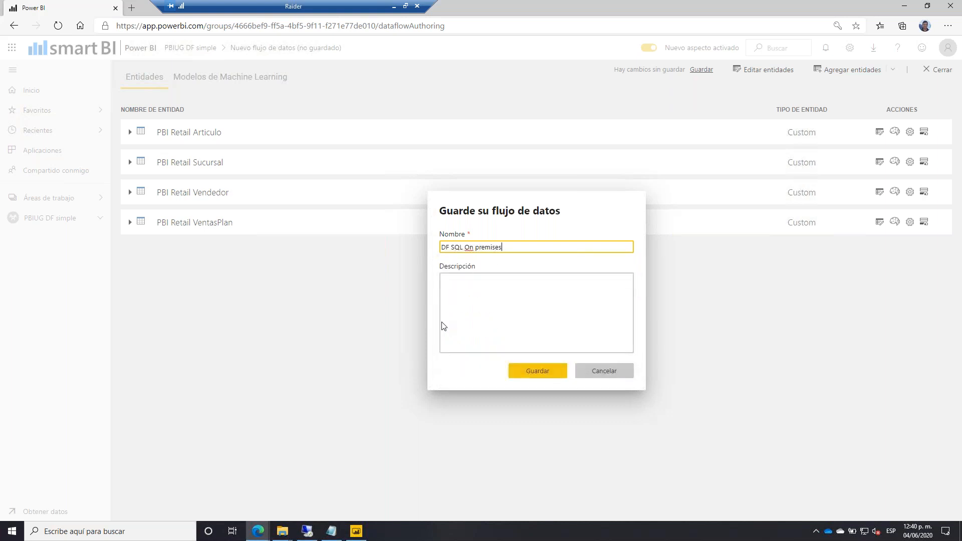
{"action": "left_click", "coordinate": [548, 378]}
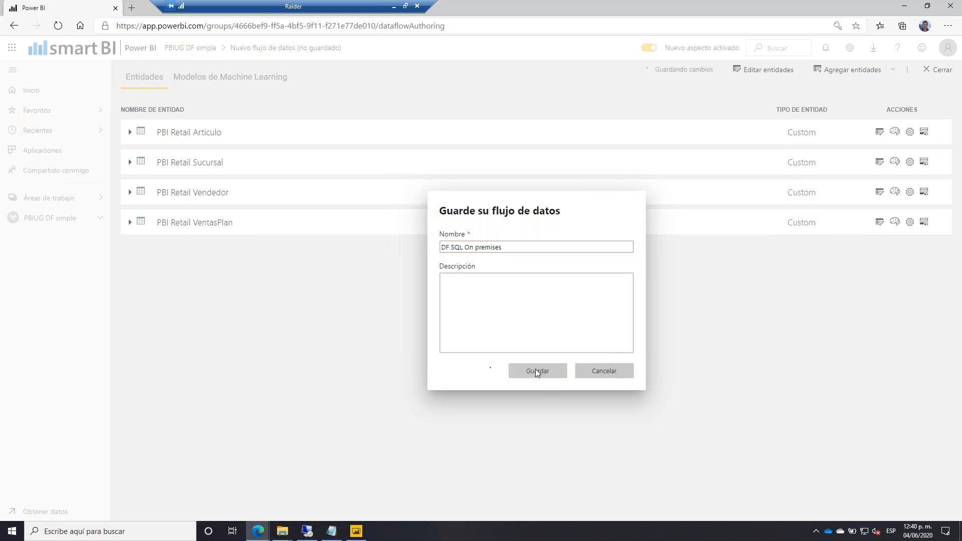
{"action": "left_click", "coordinate": [936, 82]}
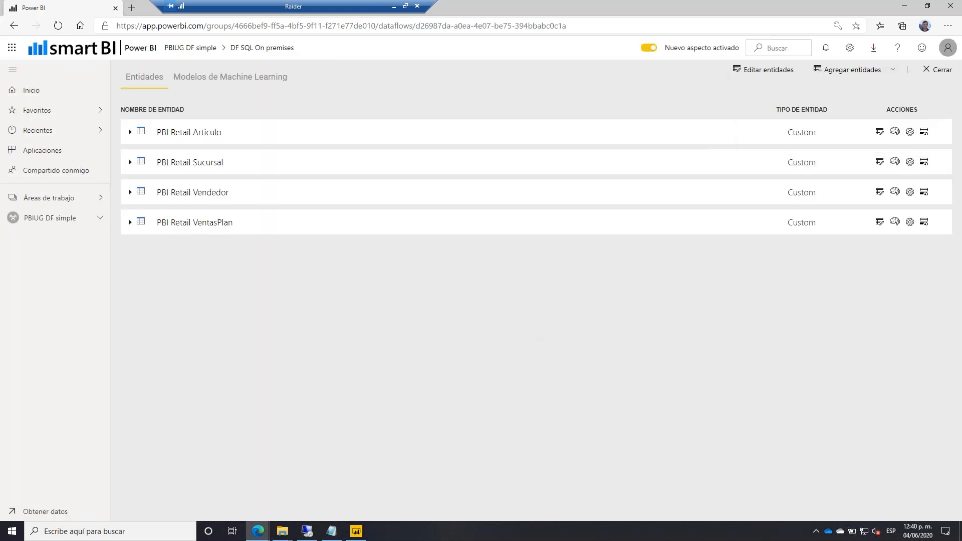
{"action": "left_click", "coordinate": [937, 70]}
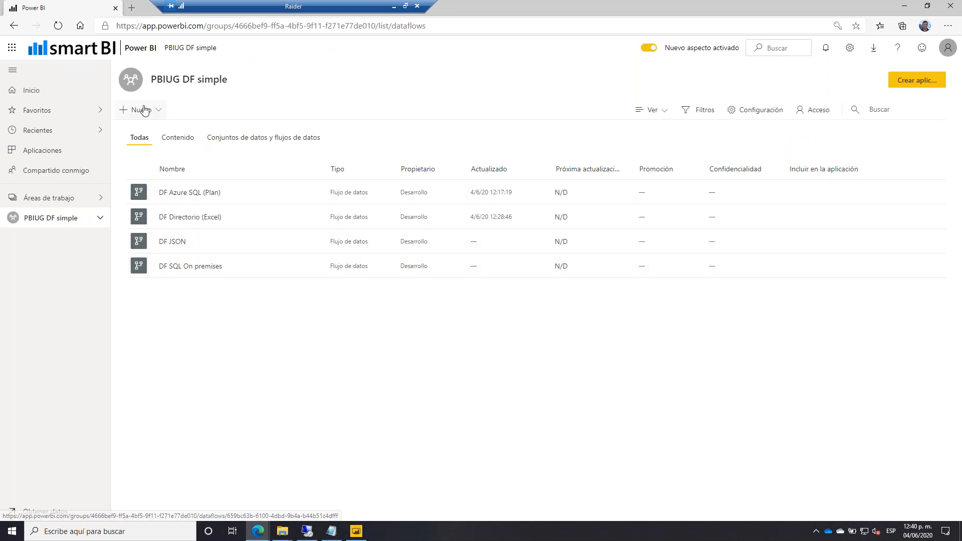
Open DF Directorio (Excel), start Agregar entidades, and select the Wikipedia URL in the Notepad notes.
{"action": "left_click", "coordinate": [171, 223]}
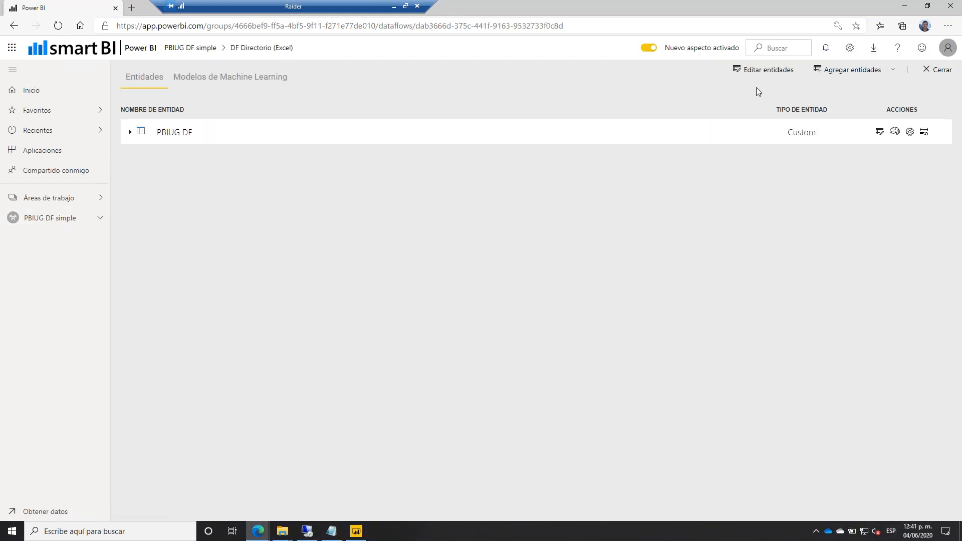
{"action": "left_click", "coordinate": [863, 68]}
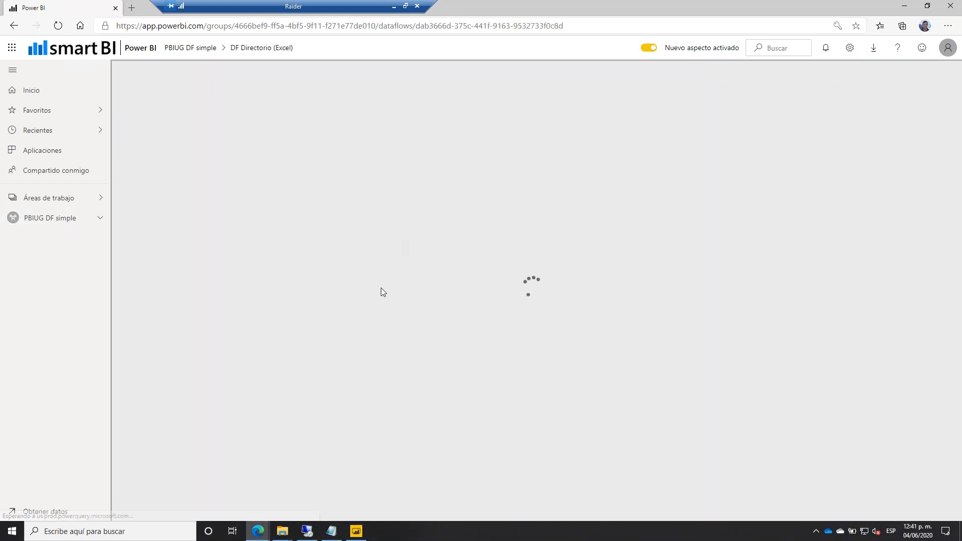
{"action": "left_click", "coordinate": [332, 531]}
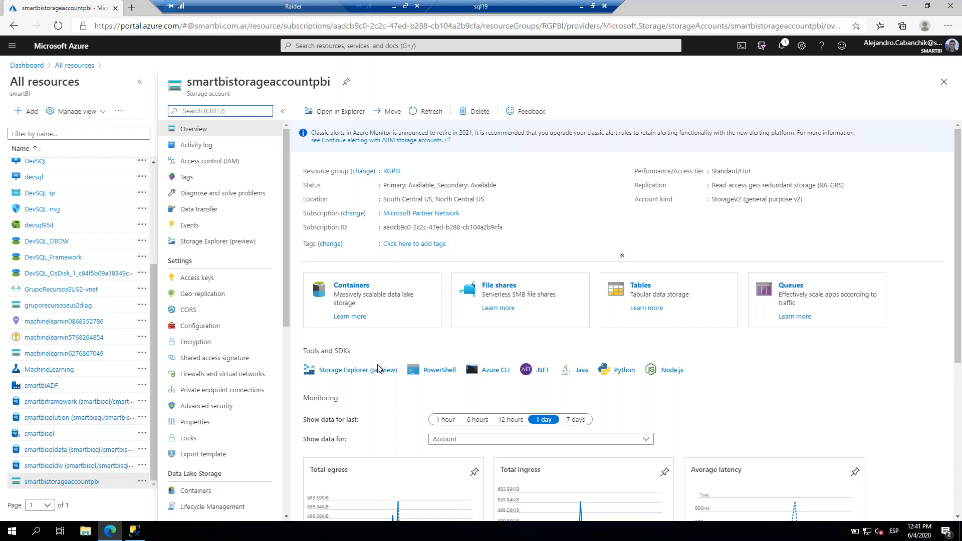
{"action": "left_click", "coordinate": [581, 7]}
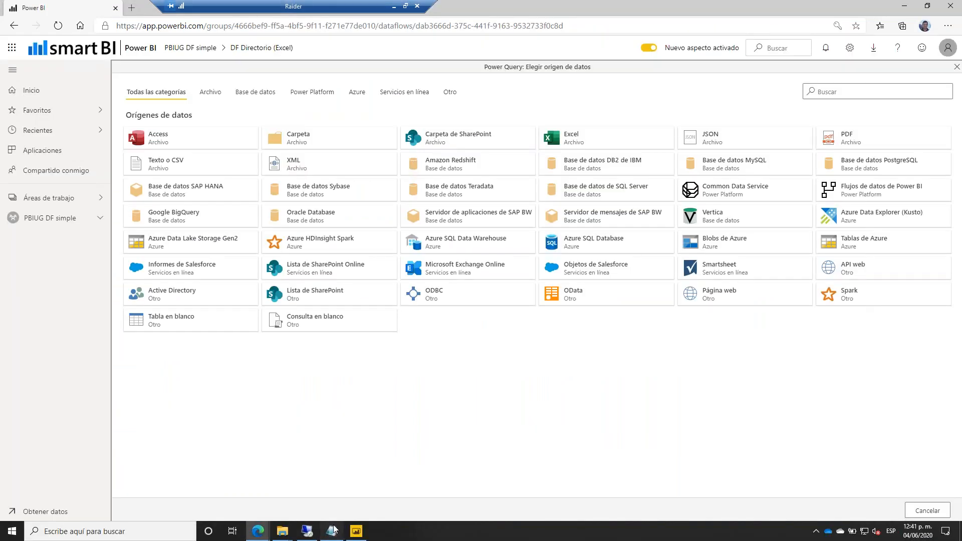
{"action": "left_click", "coordinate": [331, 531]}
{"action": "double_click", "coordinate": [494, 283]}
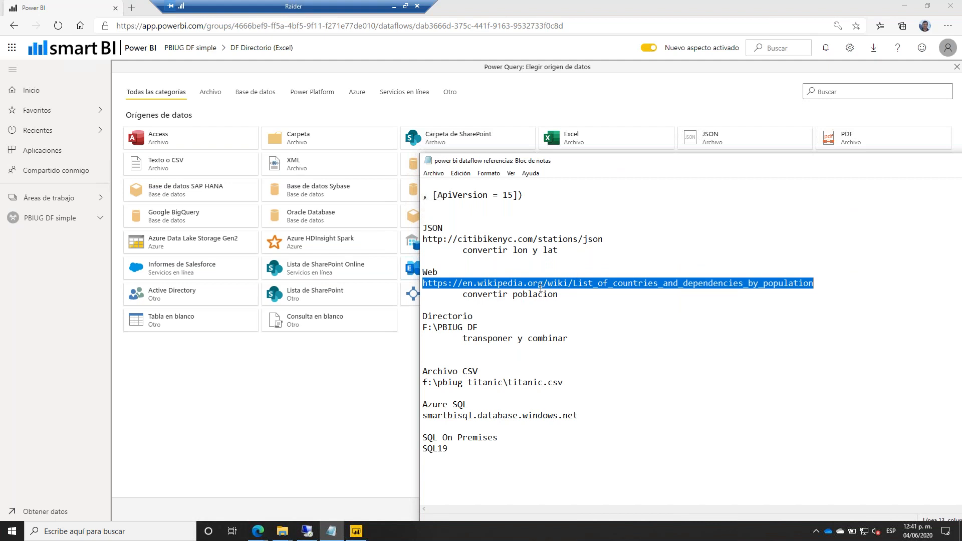
Connect a Página web source using the pasted Wikipedia countries-by-population URL.
{"action": "left_click", "coordinate": [332, 397]}
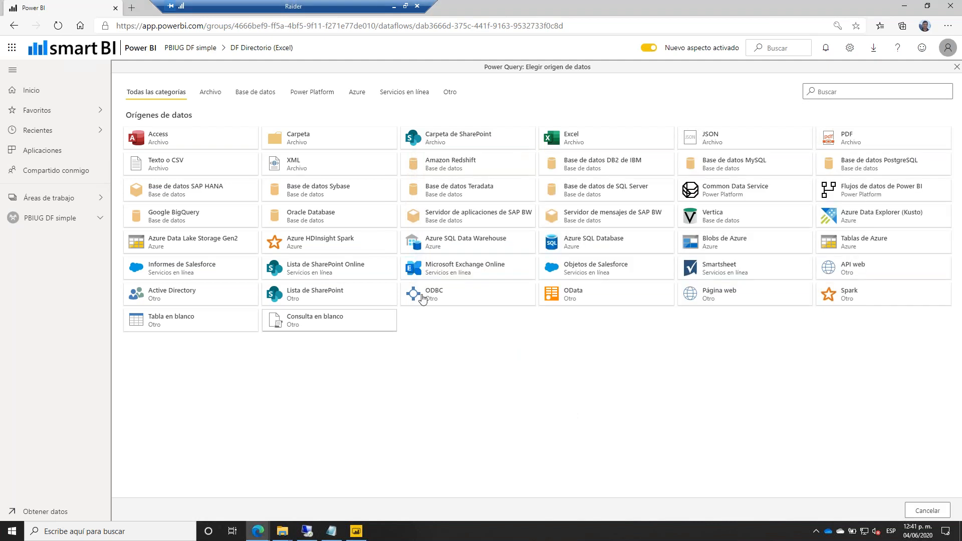
{"action": "left_click", "coordinate": [837, 92]}
{"action": "type", "text": "web"}
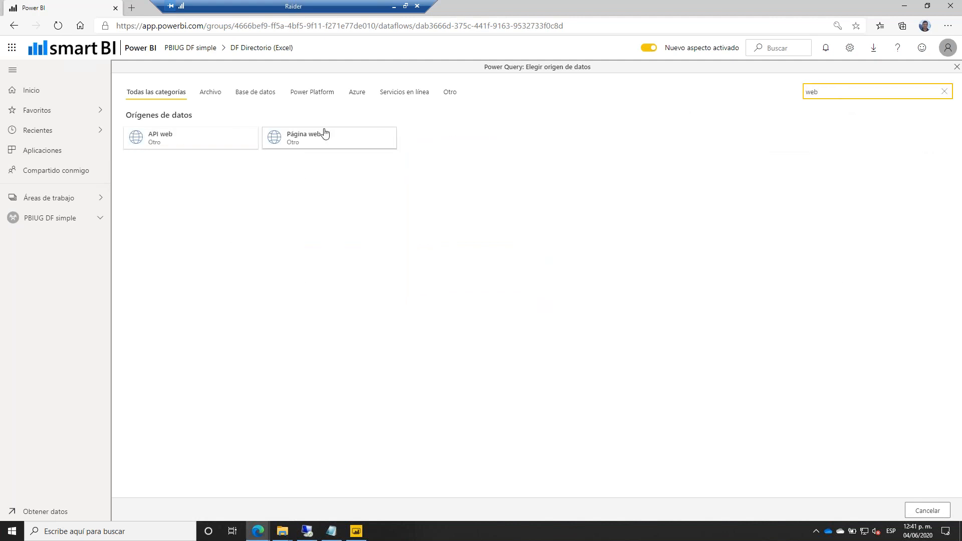
{"action": "left_click", "coordinate": [322, 133]}
{"action": "left_click", "coordinate": [314, 117]}
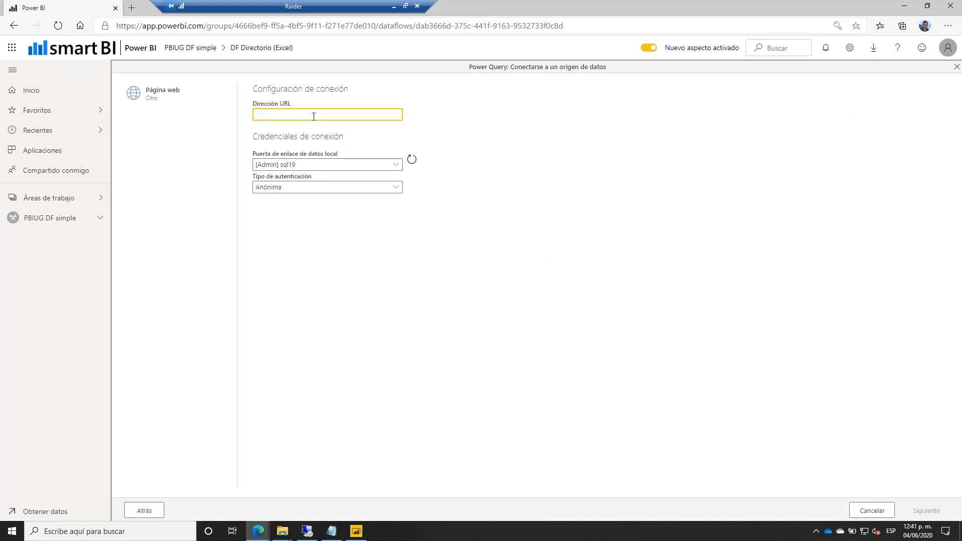
{"action": "key", "text": "ctrl+v"}
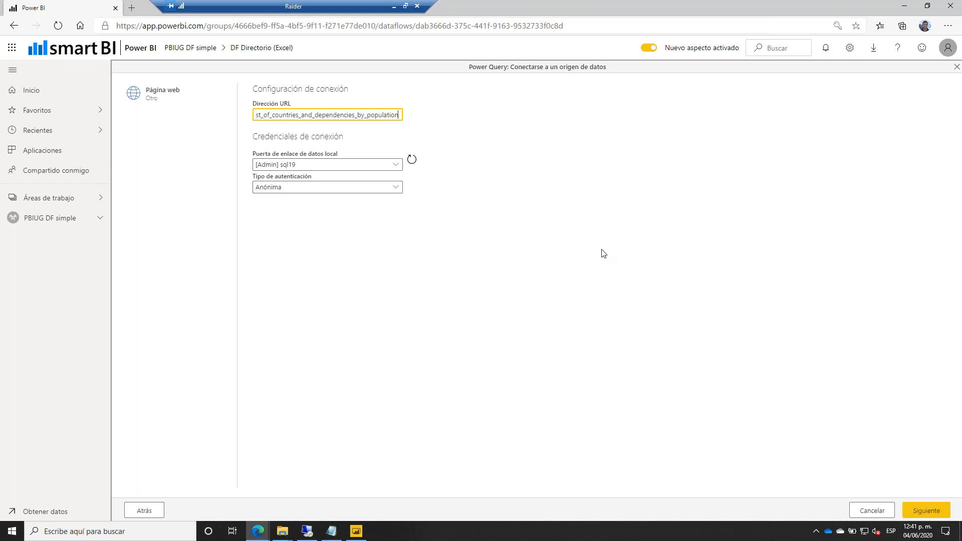
{"action": "left_click", "coordinate": [911, 507]}
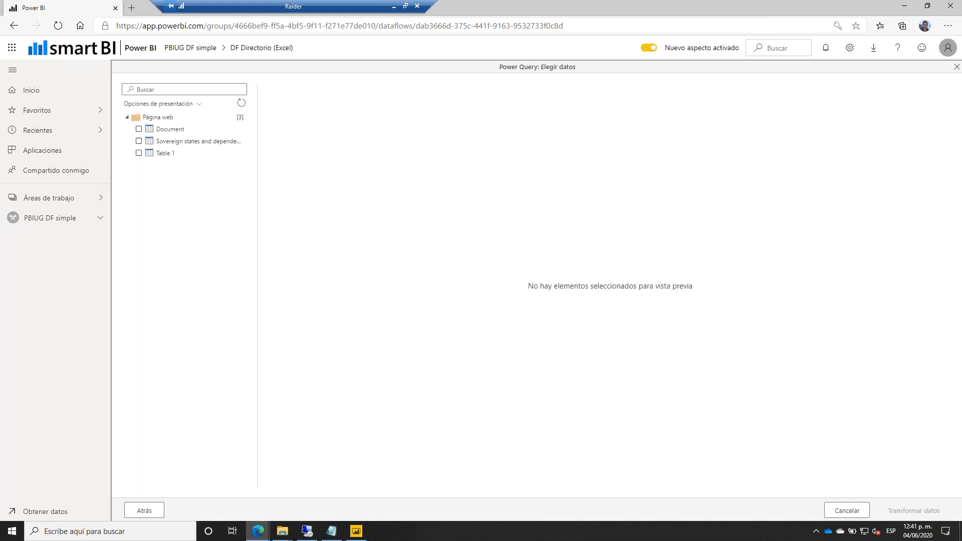
Preview the Sovereign states table and Table 1, then check Table 1.
{"action": "left_click", "coordinate": [161, 143]}
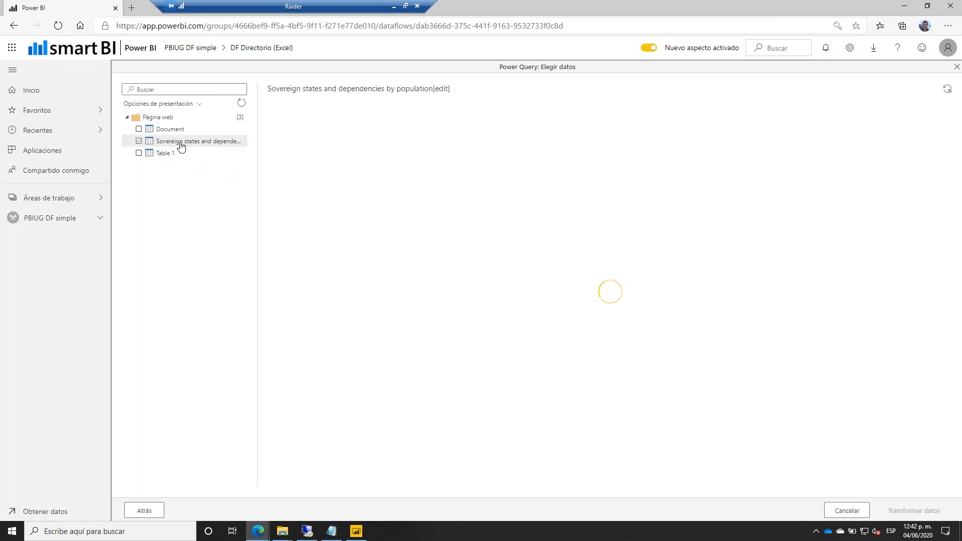
{"action": "left_click", "coordinate": [157, 154]}
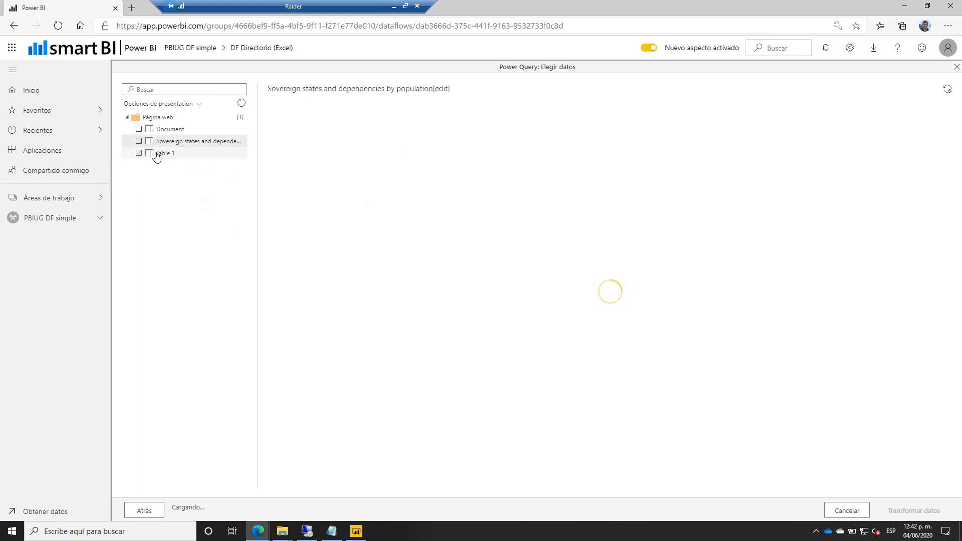
{"action": "left_click", "coordinate": [140, 154]}
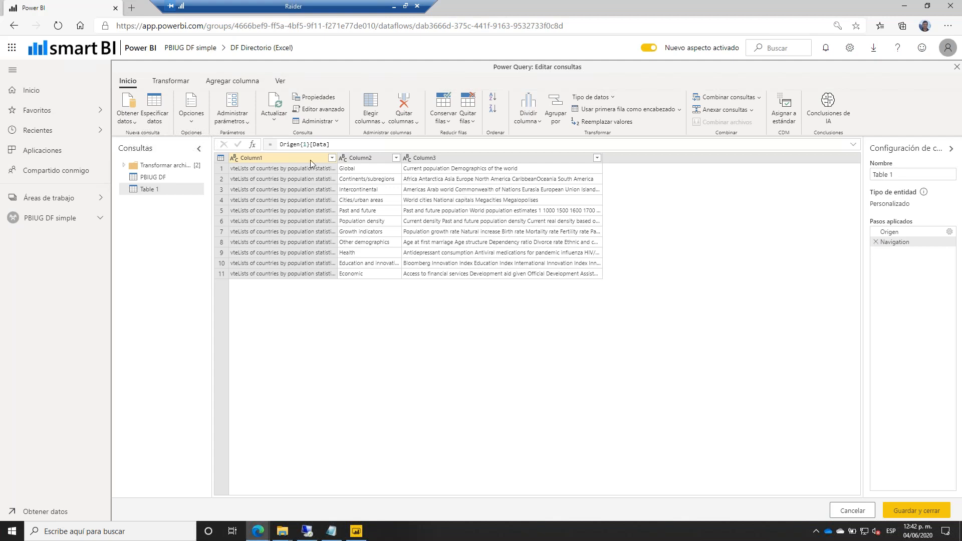
Change the navigation formula to Origen{0}[Data] and use the first row as headers.
{"action": "left_click", "coordinate": [308, 145]}
{"action": "key", "text": "BackSpace"}
{"action": "type", "text": "0"}
{"action": "key", "text": "Return"}
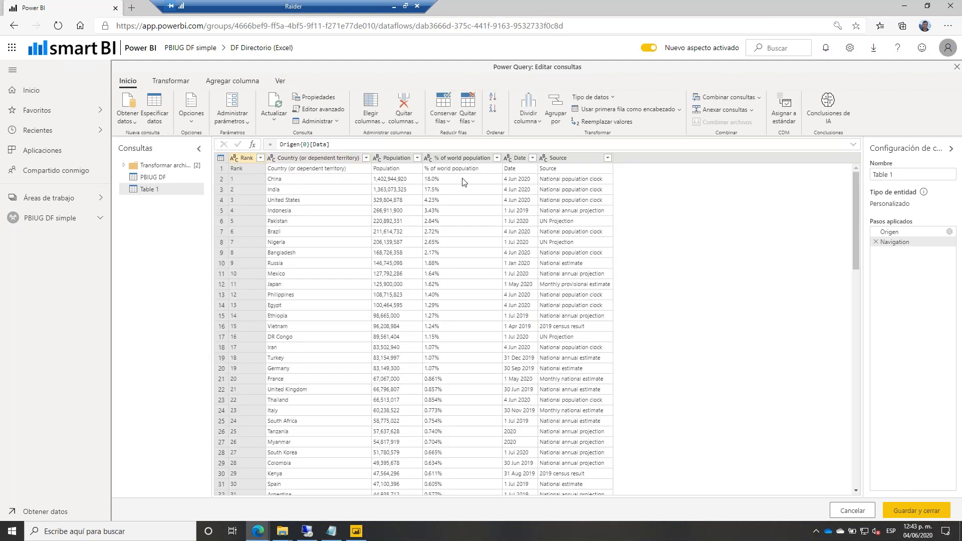
{"action": "left_click", "coordinate": [627, 109]}
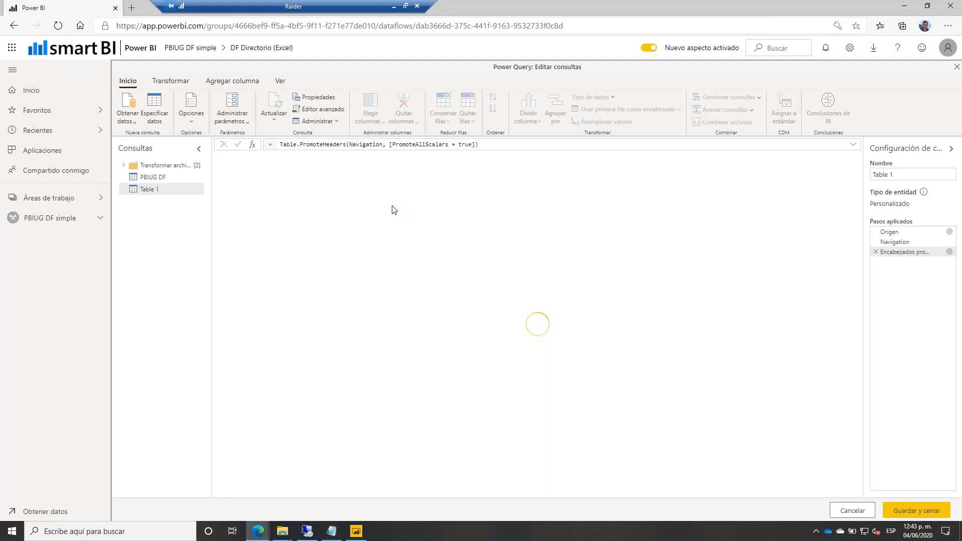
Rename the query to 'Paises' and save it to the dataflow.
{"action": "double_click", "coordinate": [883, 174]}
{"action": "key", "text": "ctrl+a"}
{"action": "key", "text": "BackSpace"}
{"action": "type", "text": "Paises"}
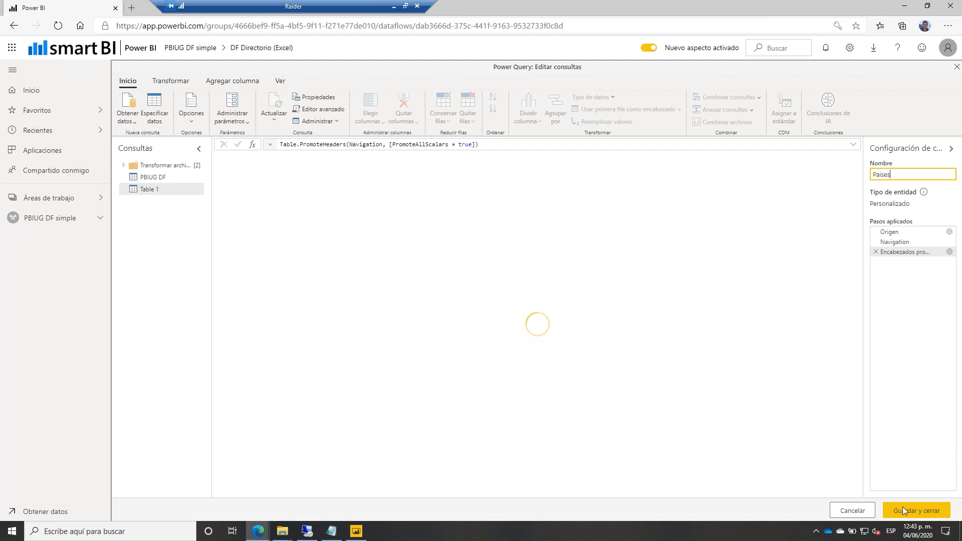
{"action": "left_click", "coordinate": [904, 510]}
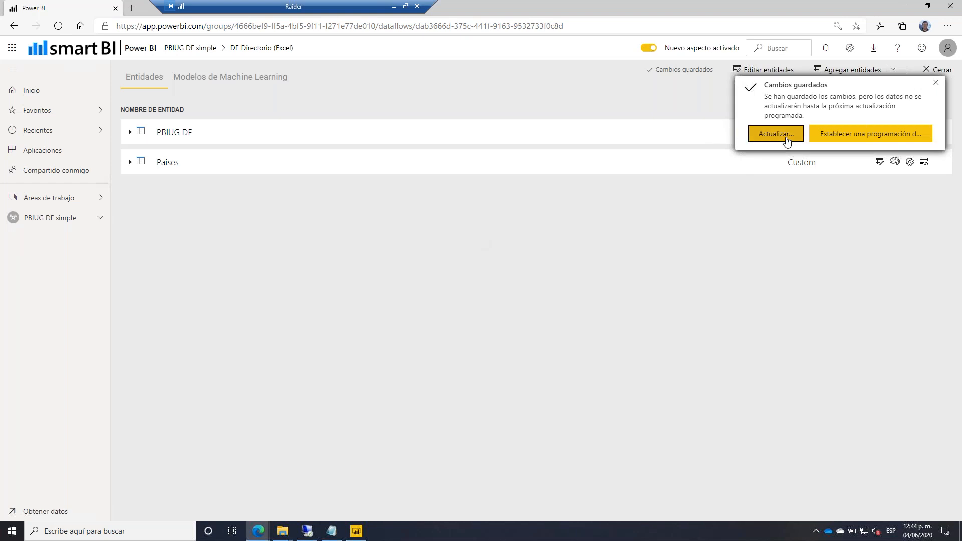
Refresh the dataflow, close it and switch to Power BI Desktop.
{"action": "left_click", "coordinate": [776, 134]}
{"action": "left_click", "coordinate": [946, 74]}
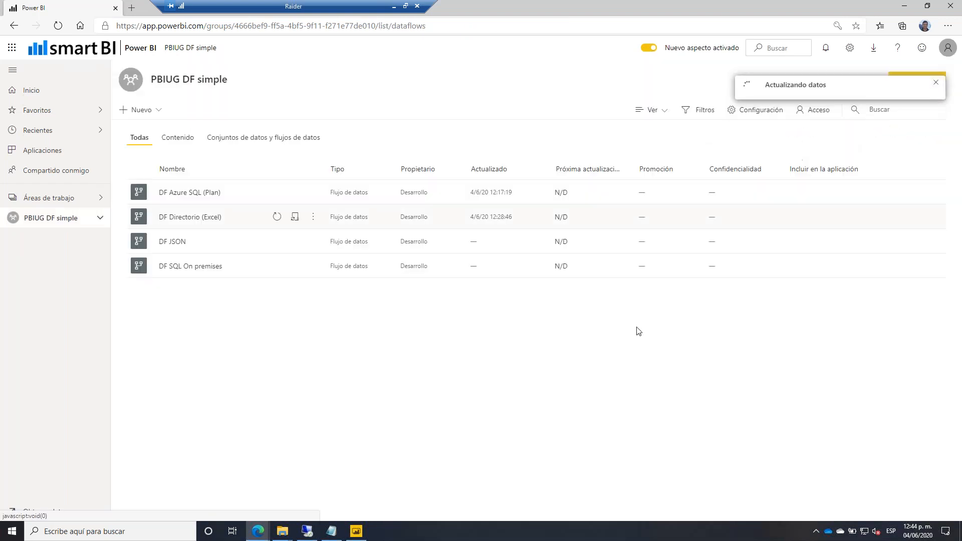
{"action": "left_click", "coordinate": [356, 531]}
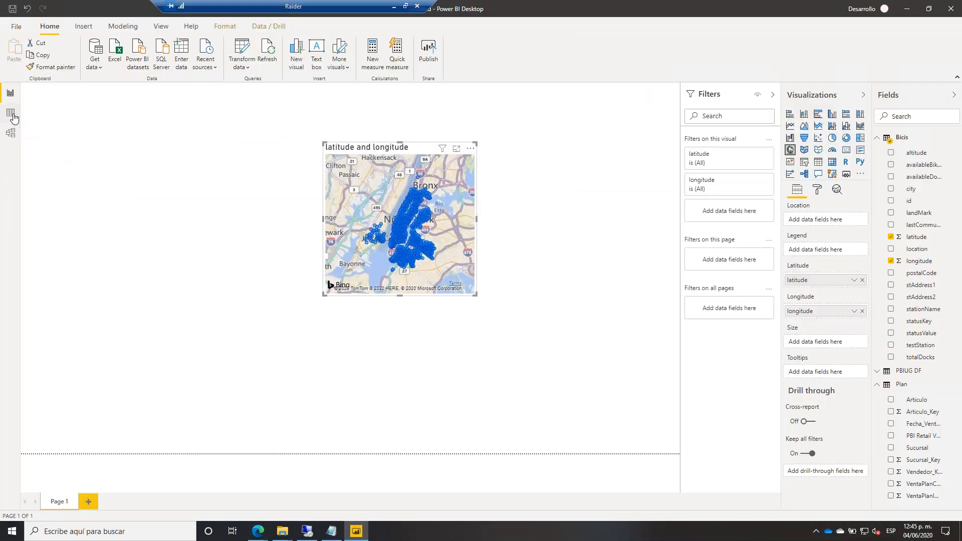
Check in Power Query's Query Dependencies diagram that Plan, PBIUG DF and Bicis come from dataflows.
{"action": "left_click", "coordinate": [10, 113]}
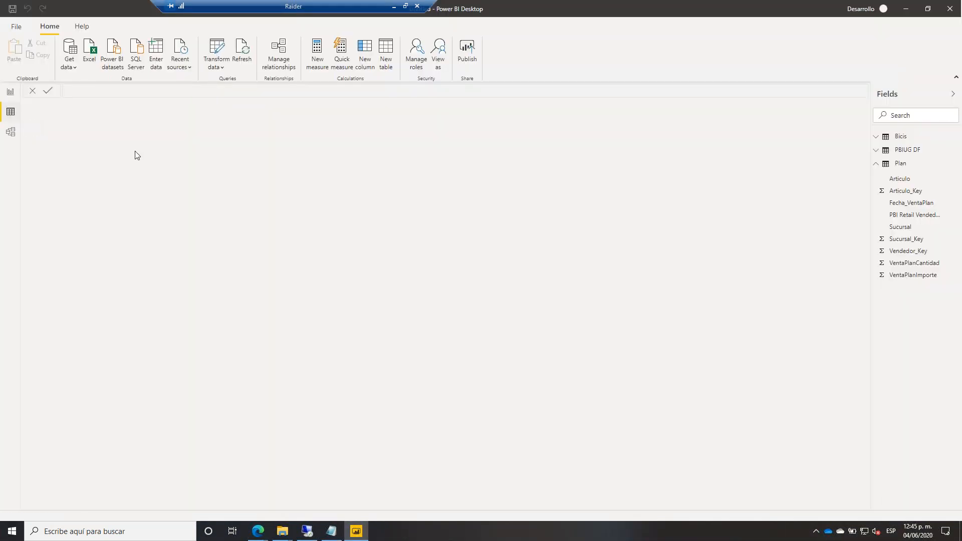
{"action": "left_click", "coordinate": [876, 163]}
{"action": "left_click", "coordinate": [214, 59]}
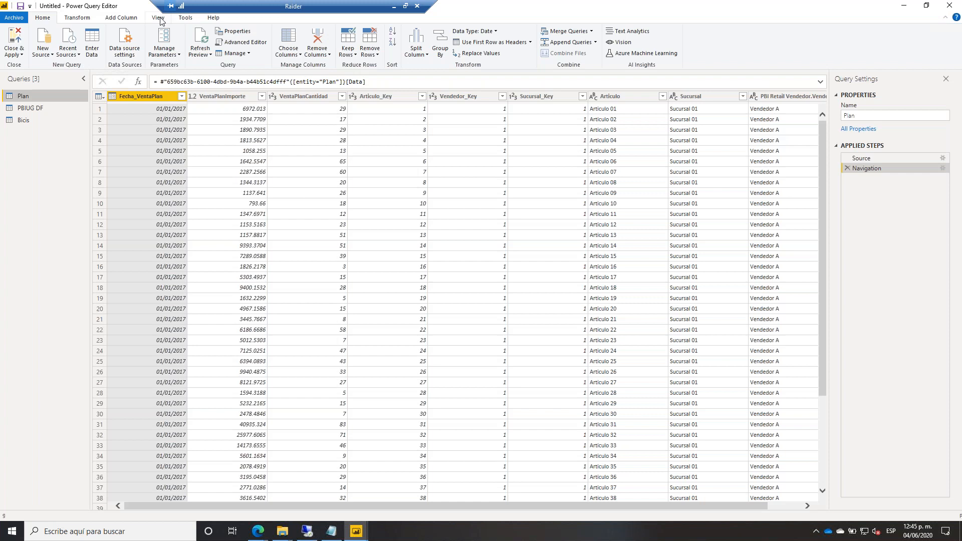
{"action": "left_click", "coordinate": [158, 18]}
{"action": "left_click", "coordinate": [351, 50]}
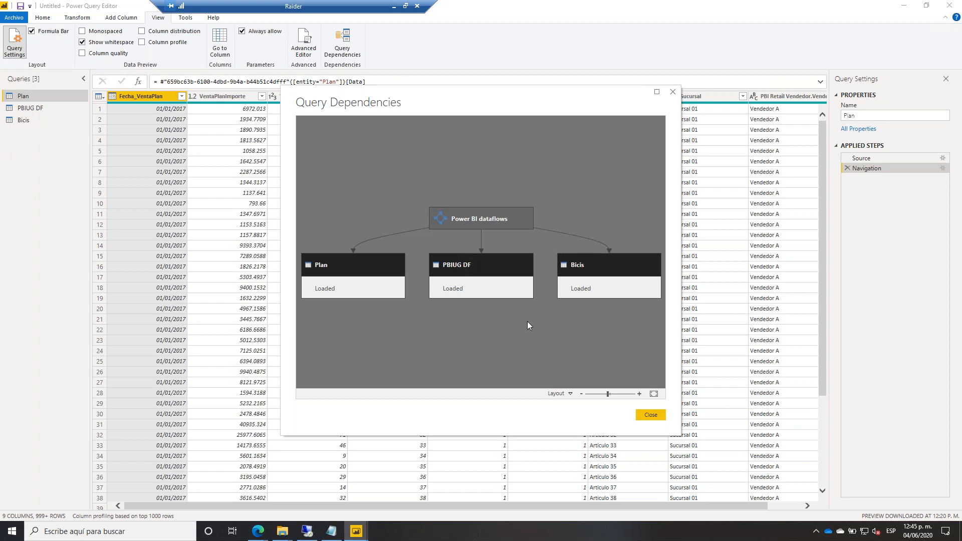
{"action": "left_click", "coordinate": [647, 417]}
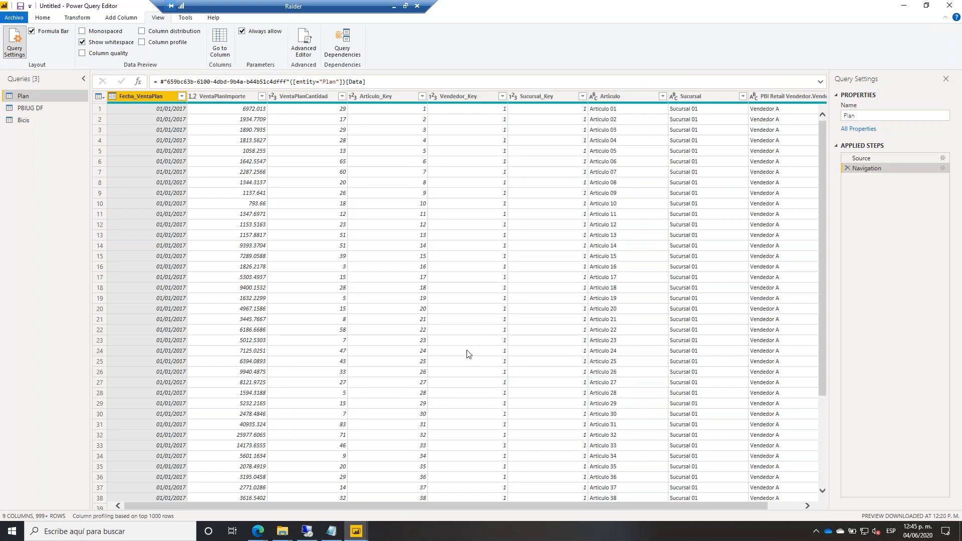
Select the Wikipedia URL line in the reference notes, then return to Power Query's Home options.
{"action": "left_click", "coordinate": [332, 532]}
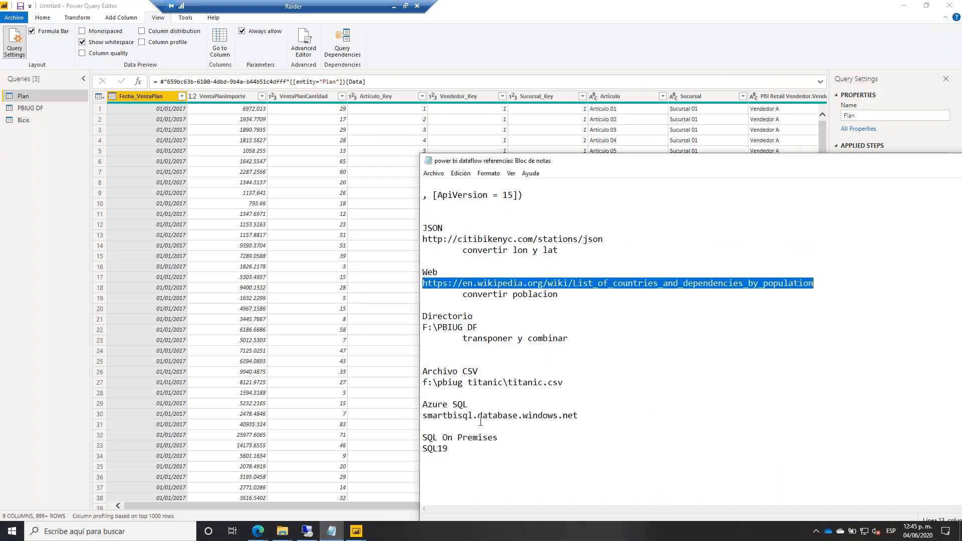
{"action": "left_click", "coordinate": [436, 320]}
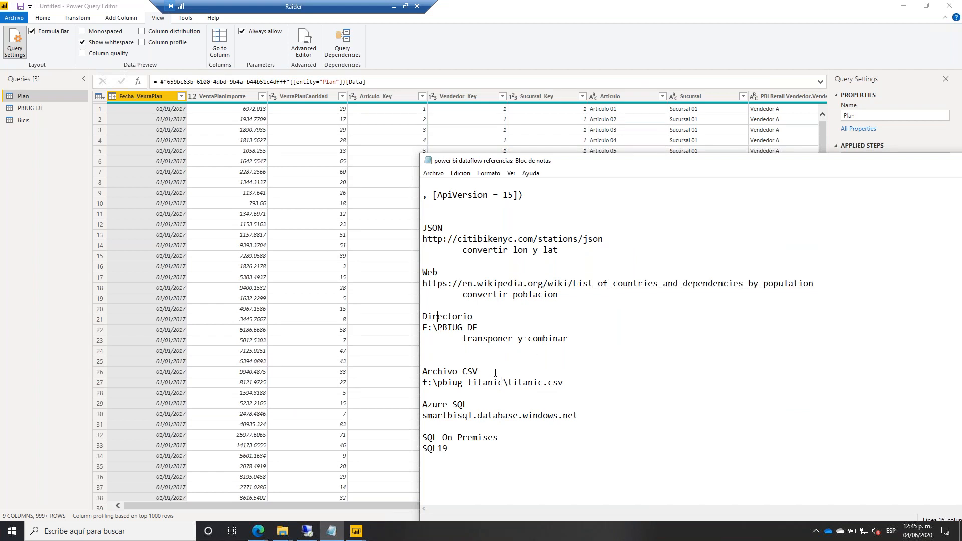
{"action": "double_click", "coordinate": [454, 373]}
{"action": "triple_click", "coordinate": [470, 283]}
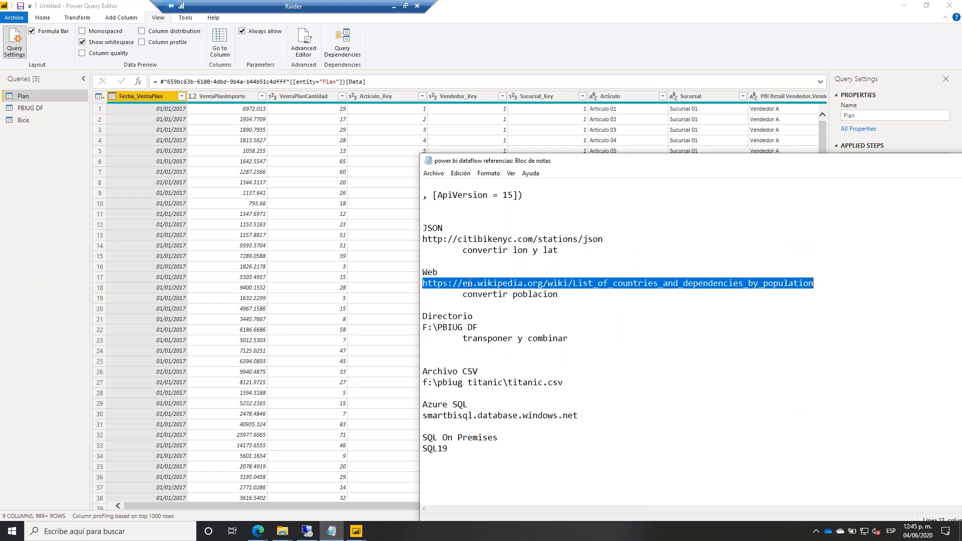
{"action": "left_click", "coordinate": [284, 270]}
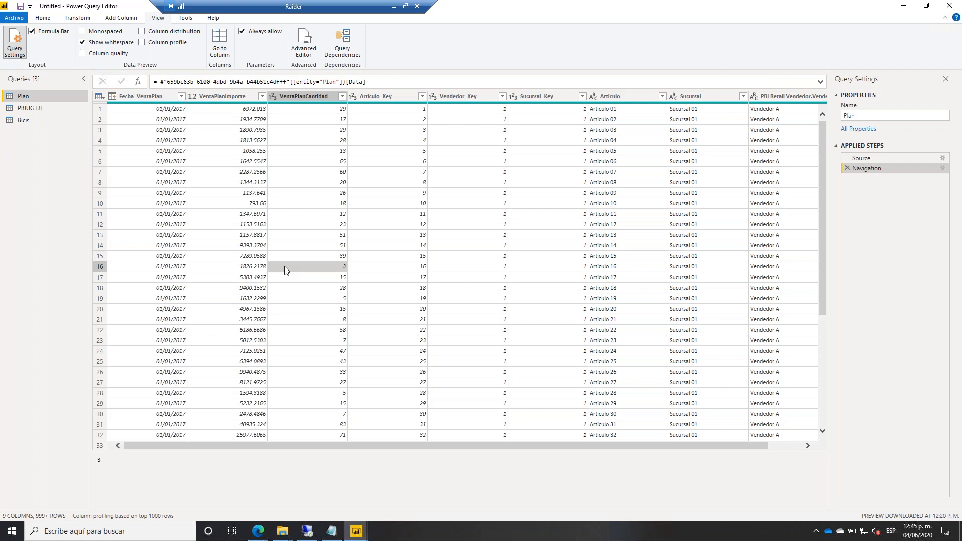
{"action": "left_click", "coordinate": [49, 18]}
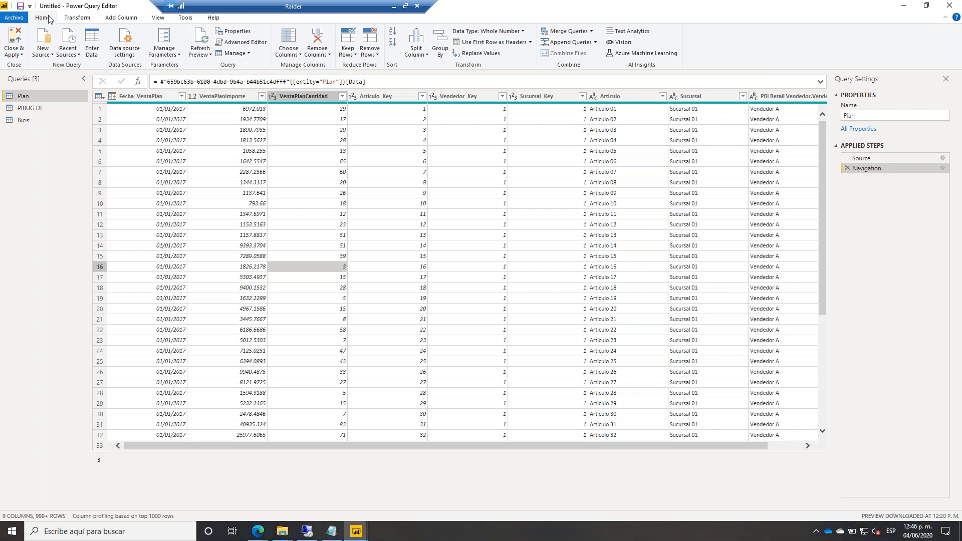
Apply the queries, then move the map visual to the upper left and enlarge it.
{"action": "left_click", "coordinate": [15, 38]}
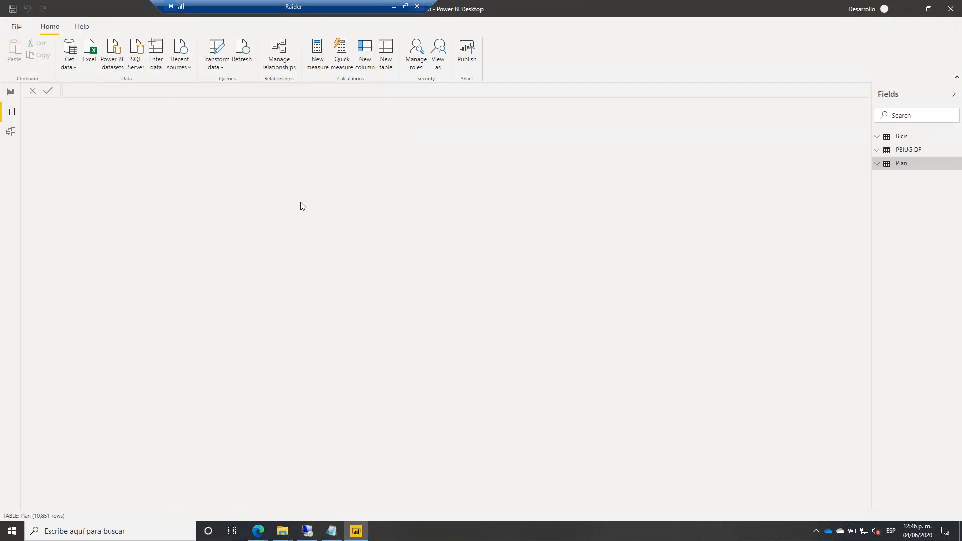
{"action": "left_click", "coordinate": [10, 93]}
{"action": "left_click_drag", "start_coordinate": [315, 153], "coordinate": [138, 127]}
{"action": "left_click_drag", "start_coordinate": [236, 273], "coordinate": [315, 328]}
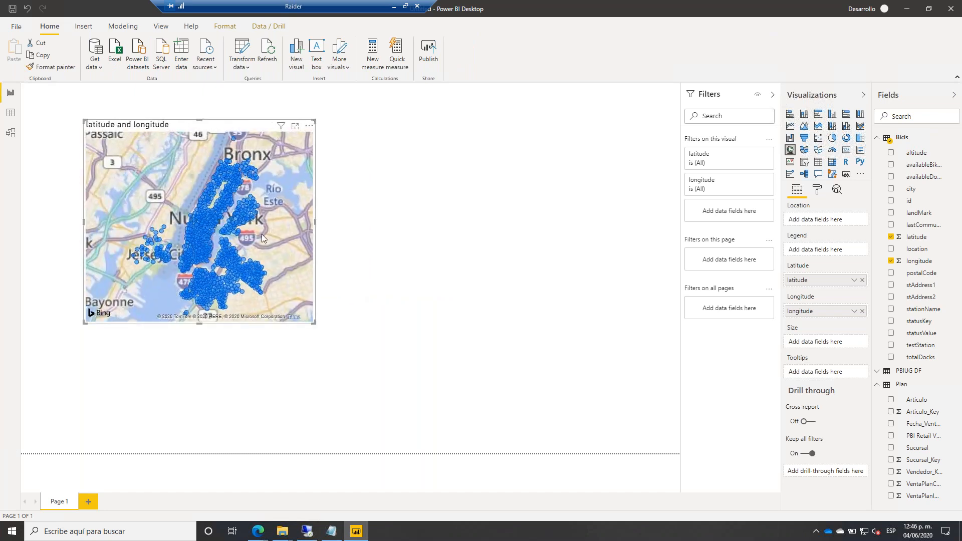
Save the report as 'Power BI usando DF' and choose PBIUG DF simple as the publish destination.
{"action": "left_click", "coordinate": [431, 54]}
{"action": "left_click", "coordinate": [526, 279]}
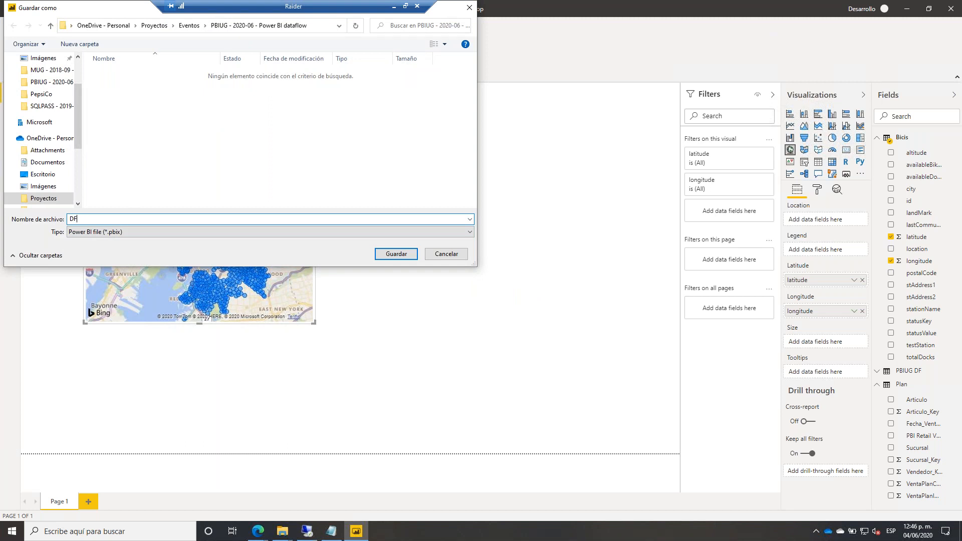
{"action": "type", "text": "Power BI"}
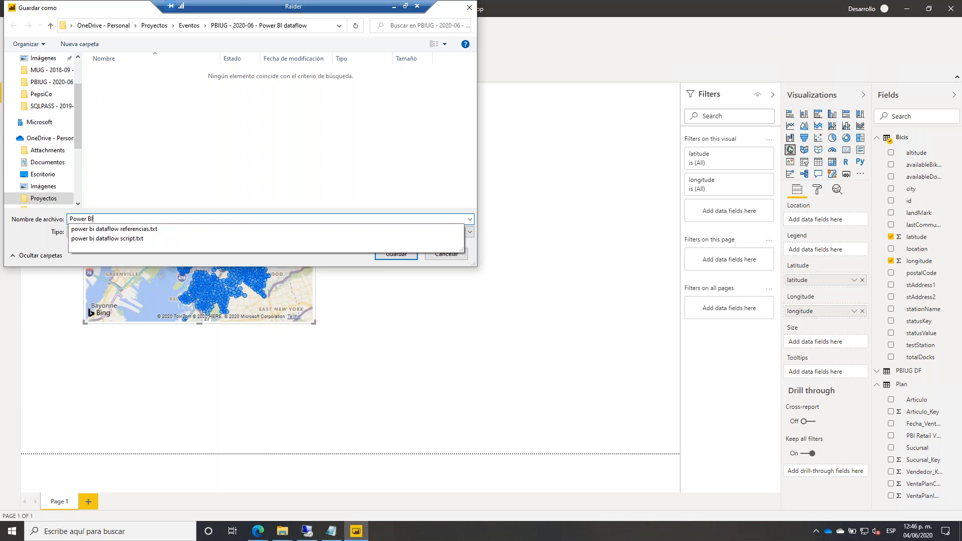
{"action": "type", "text": " usando DF"}
{"action": "key", "text": "Return"}
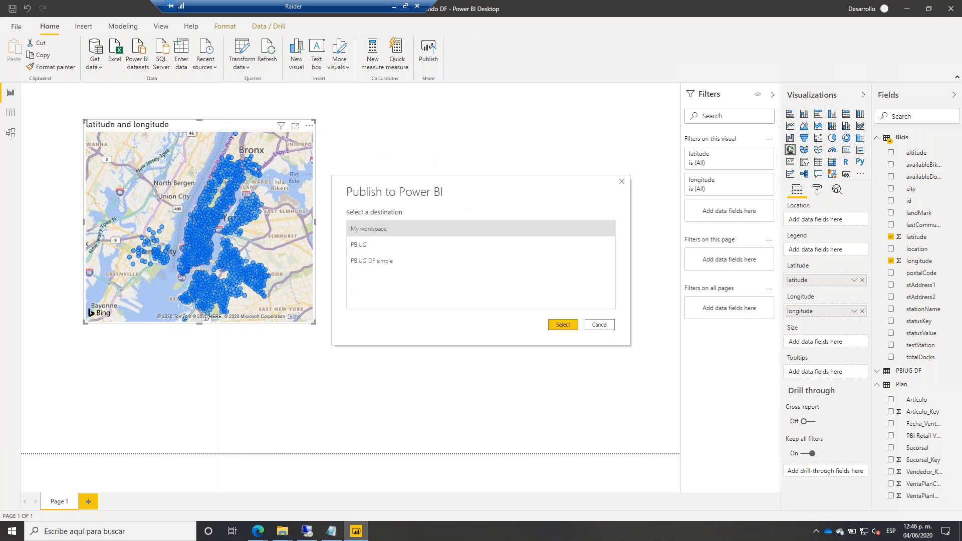
{"action": "left_click", "coordinate": [404, 259]}
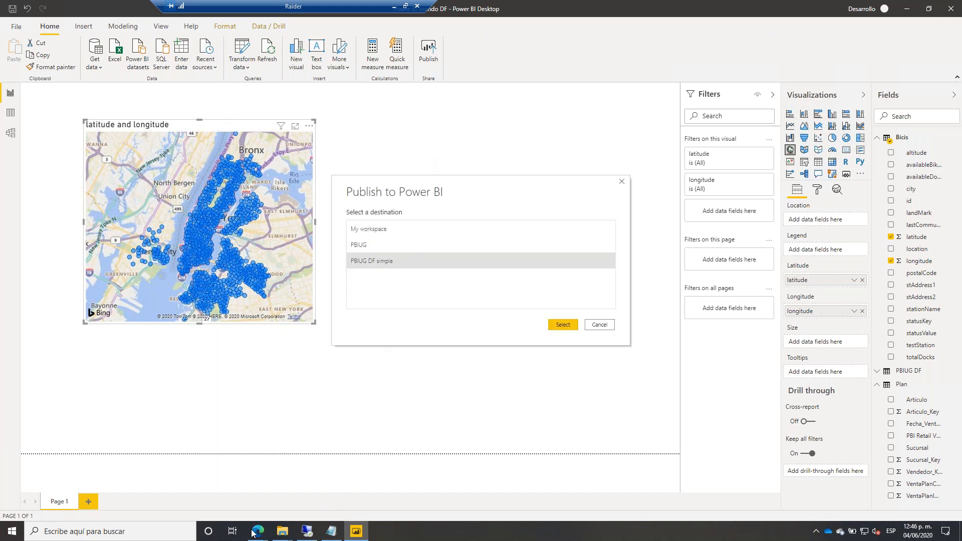
{"action": "mouse_move", "coordinate": [254, 532]}
{"action": "left_click", "coordinate": [238, 516]}
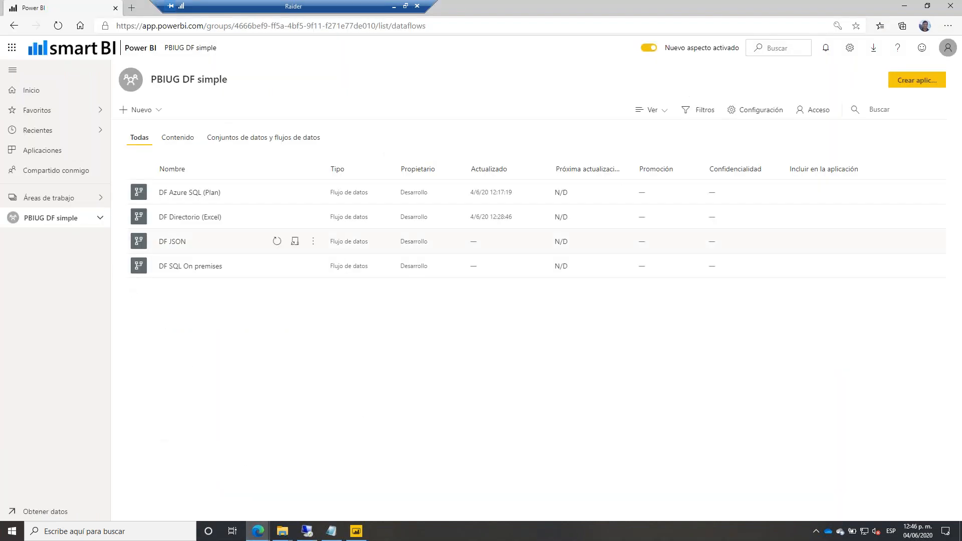
Publish the report to PBIUG DF simple and reload the workspace page in the browser.
{"action": "key", "text": "alt+Tab"}
{"action": "left_click", "coordinate": [562, 326]}
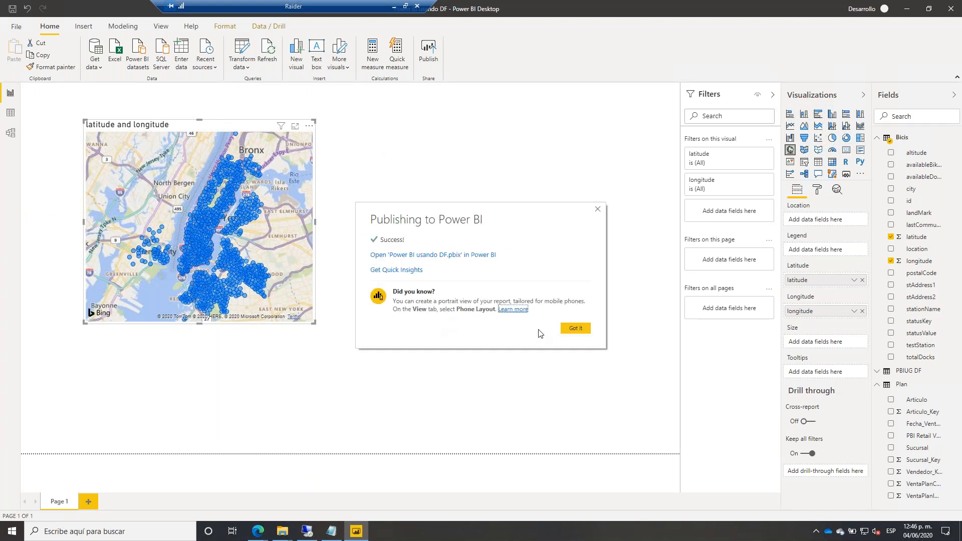
{"action": "mouse_move", "coordinate": [262, 536]}
{"action": "left_click", "coordinate": [210, 481]}
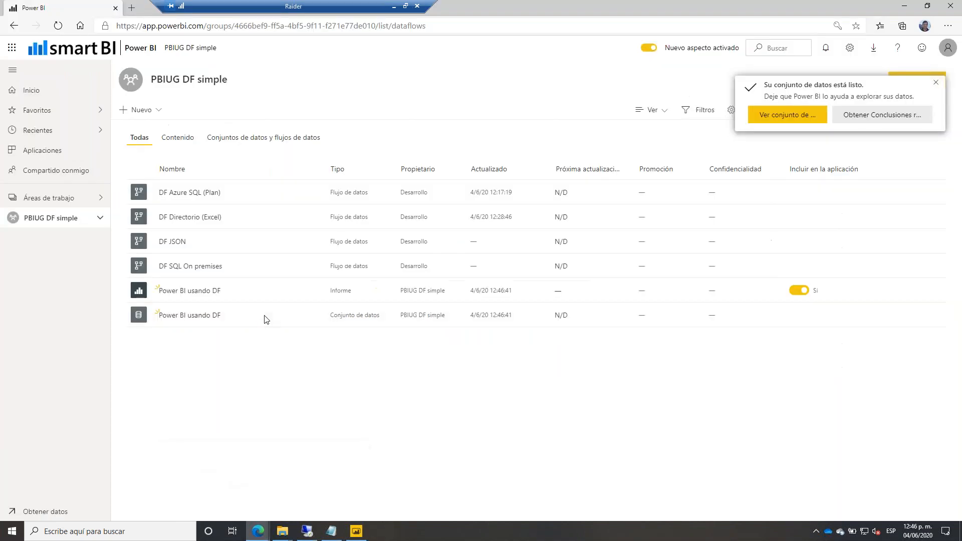
{"action": "left_click", "coordinate": [58, 27]}
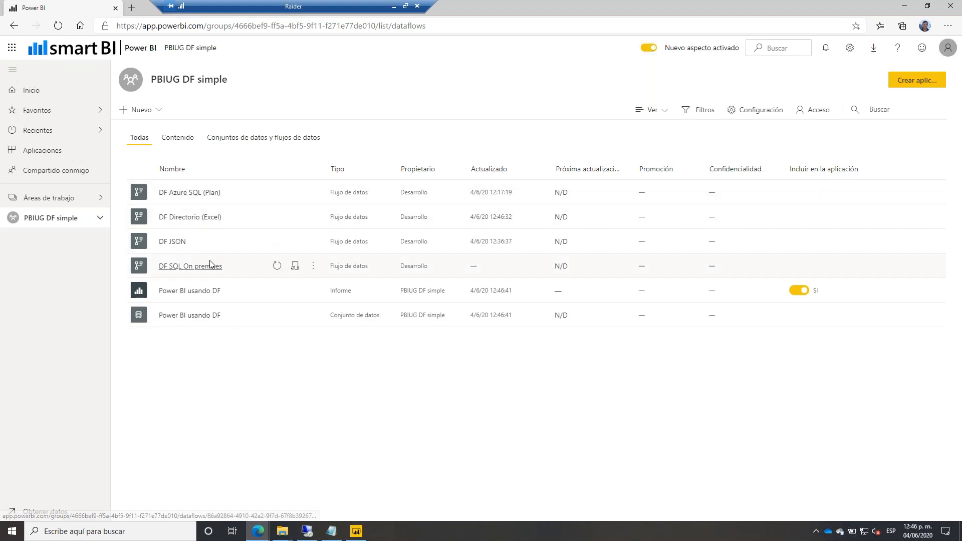
Filter the workspace between all items, Contenido and Conjuntos de datos to find the new report.
{"action": "left_click", "coordinate": [177, 140]}
{"action": "left_click", "coordinate": [141, 142]}
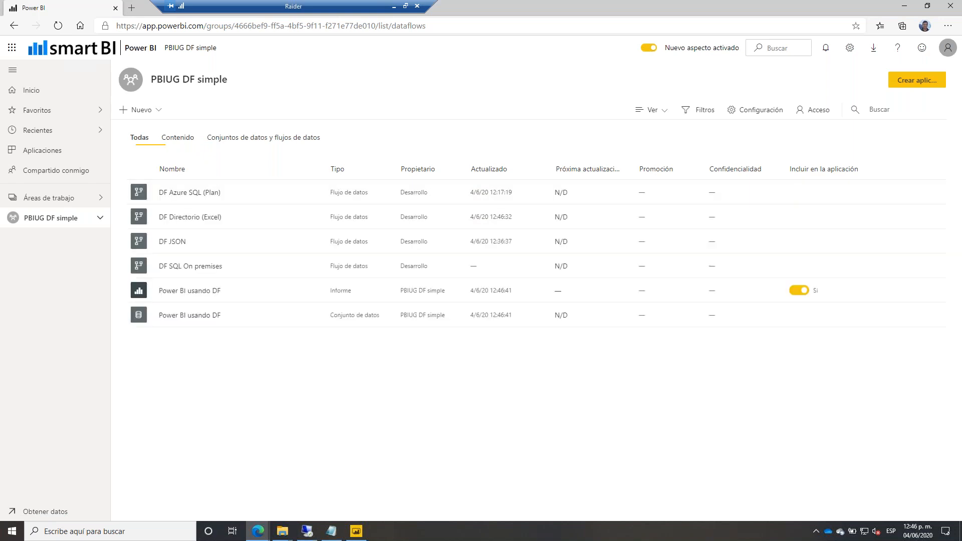
{"action": "left_click", "coordinate": [178, 139]}
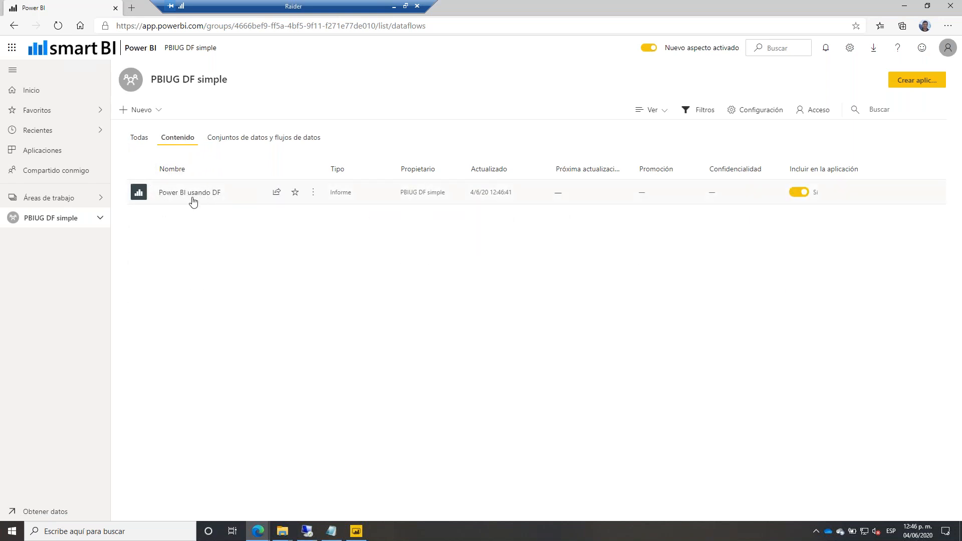
{"action": "left_click", "coordinate": [242, 137]}
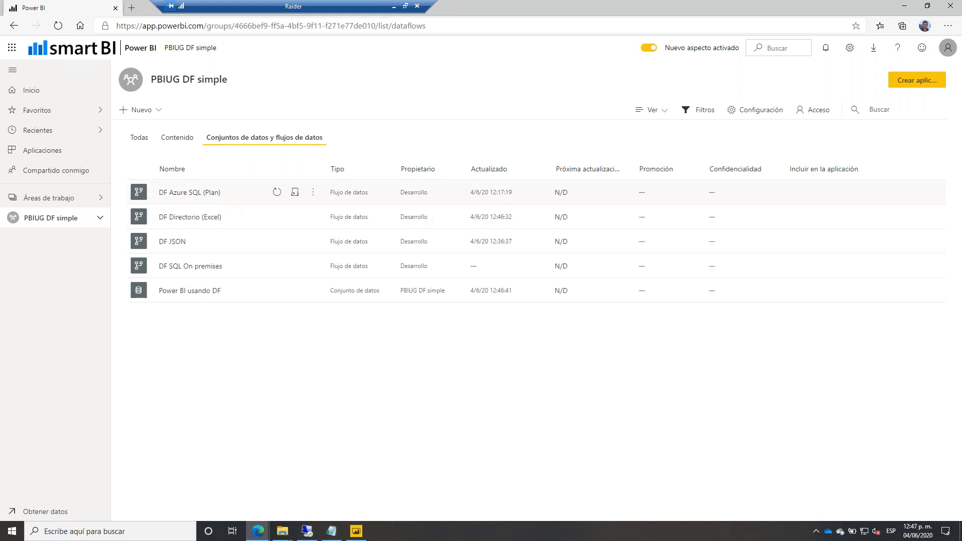
{"action": "left_click", "coordinate": [171, 140]}
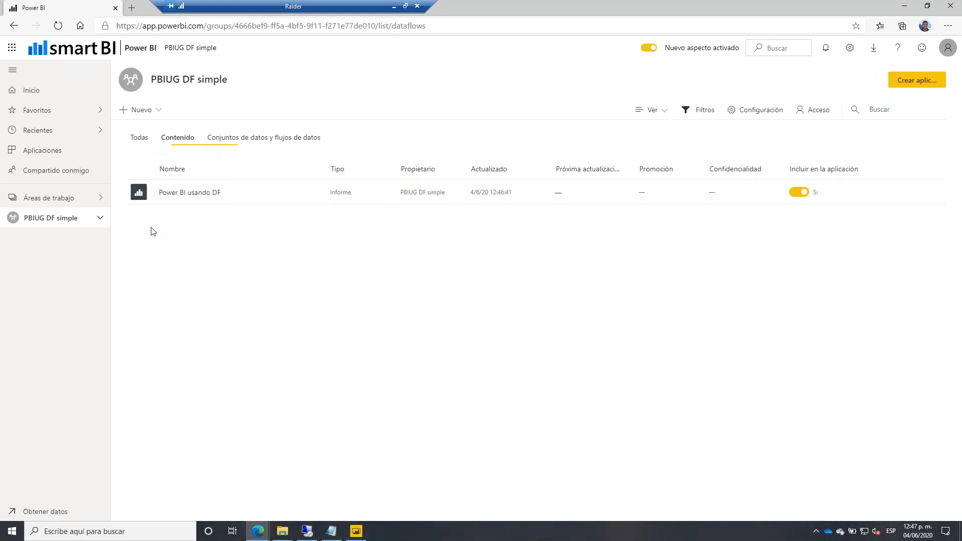
{"action": "left_click", "coordinate": [652, 110]}
Browse the Linaje view from SQL, Wikipedia and JSON sources to the report, then list all six items.
{"action": "left_click", "coordinate": [657, 146]}
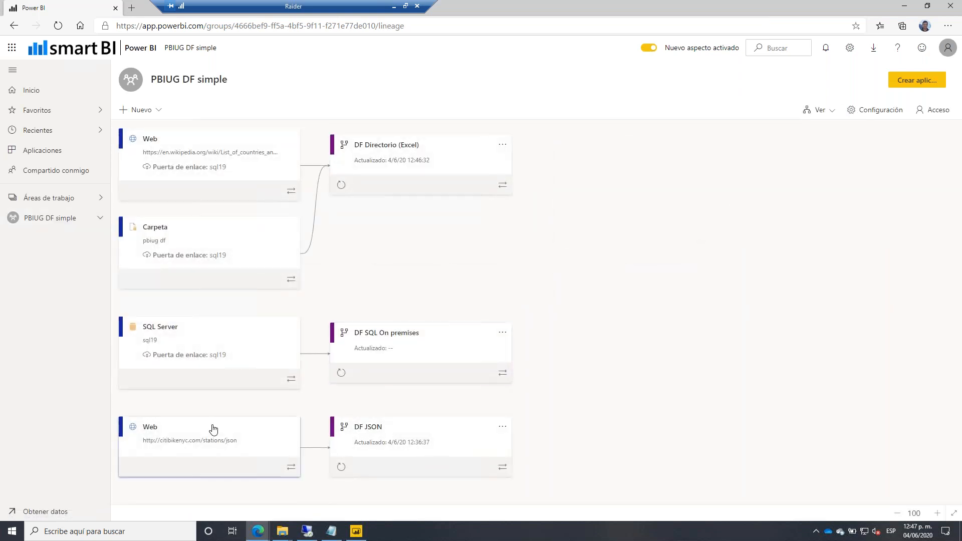
{"action": "scroll", "coordinate": [212, 427], "scroll_direction": "down", "scroll_amount": 4}
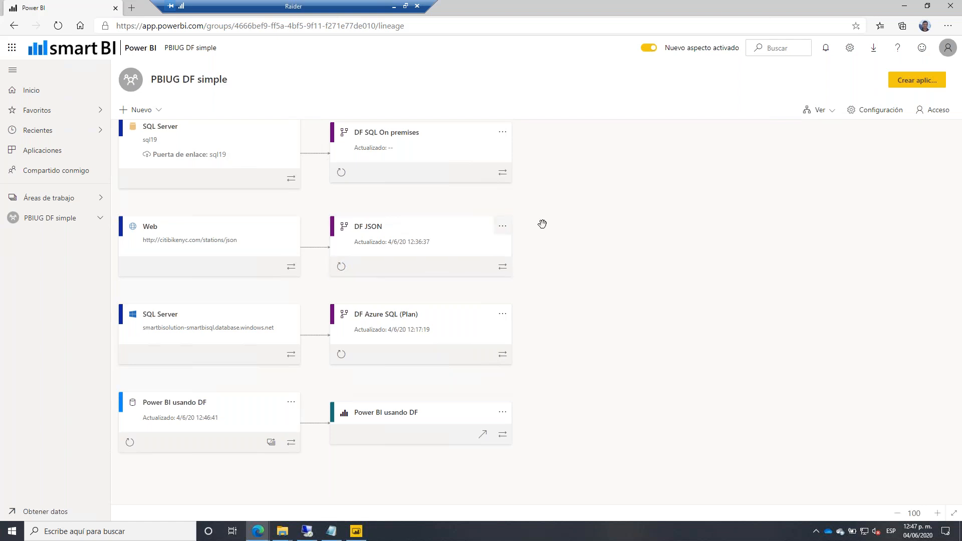
{"action": "scroll", "coordinate": [668, 187], "scroll_direction": "up", "scroll_amount": 8}
{"action": "scroll", "coordinate": [627, 202], "scroll_direction": "down", "scroll_amount": 4}
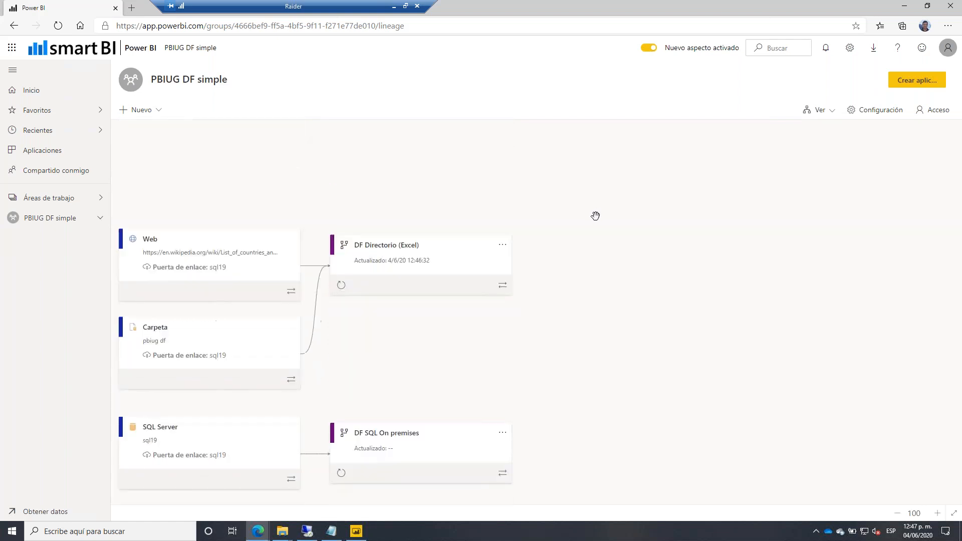
{"action": "scroll", "coordinate": [595, 215], "scroll_direction": "up", "scroll_amount": 1}
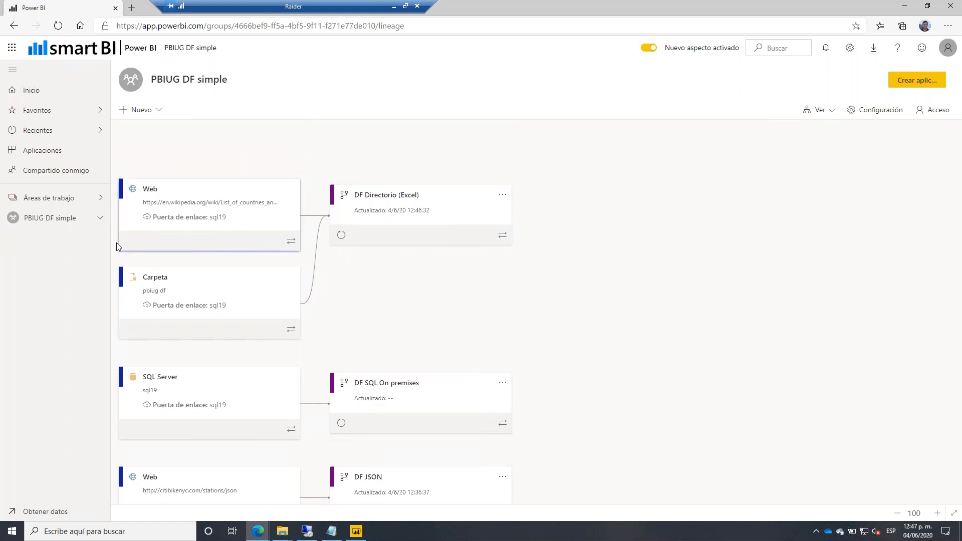
{"action": "left_click", "coordinate": [55, 220]}
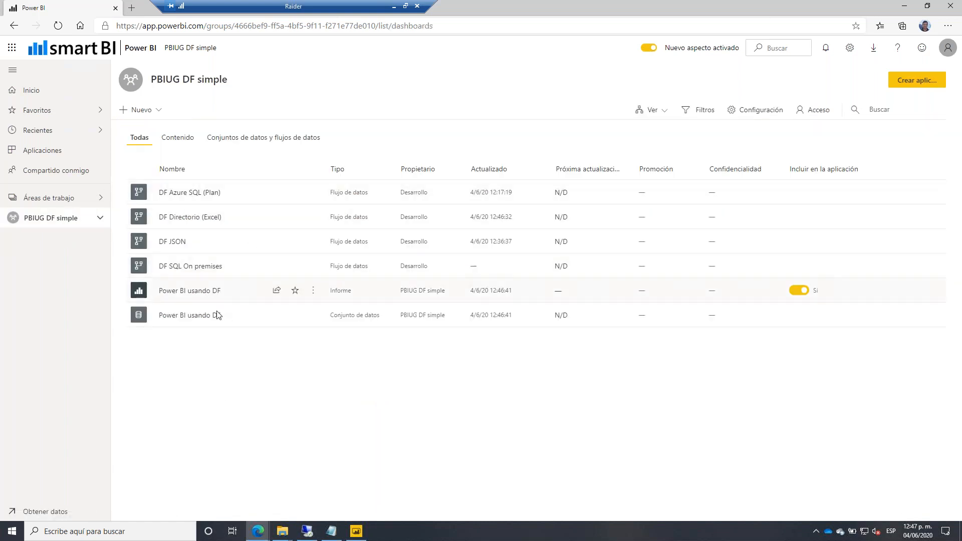
View the Power BI usando DF report, then go to the PBIUG DF simple lineage.
{"action": "left_click", "coordinate": [184, 295]}
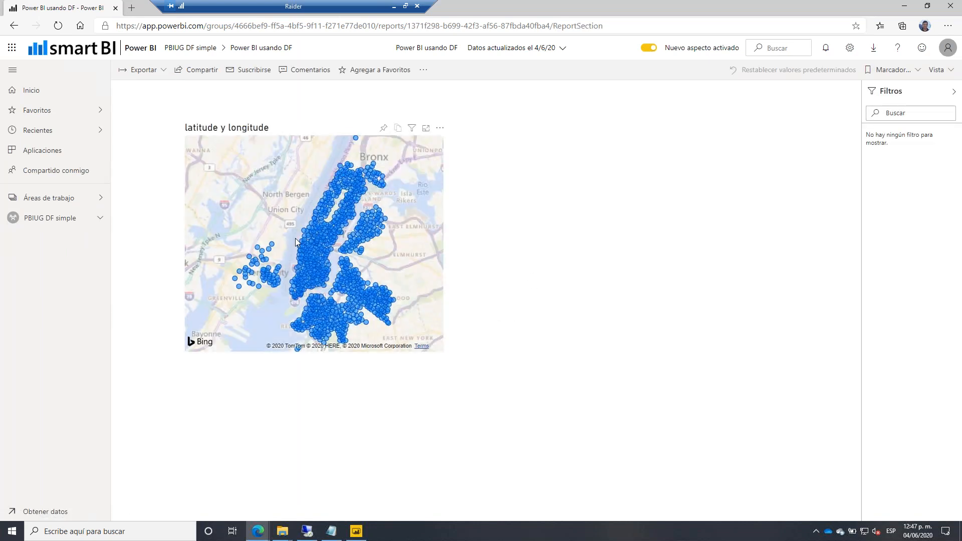
{"action": "left_click", "coordinate": [74, 205]}
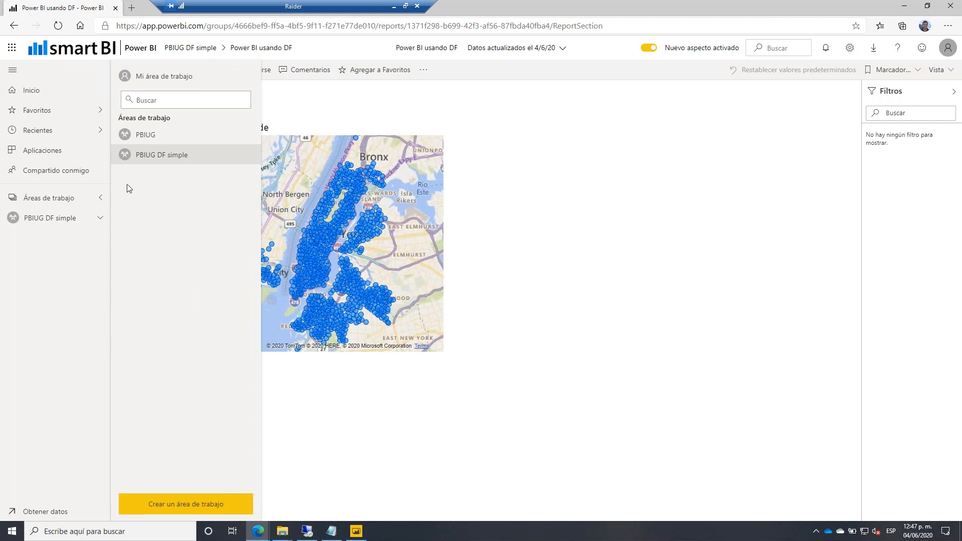
{"action": "left_click", "coordinate": [151, 155]}
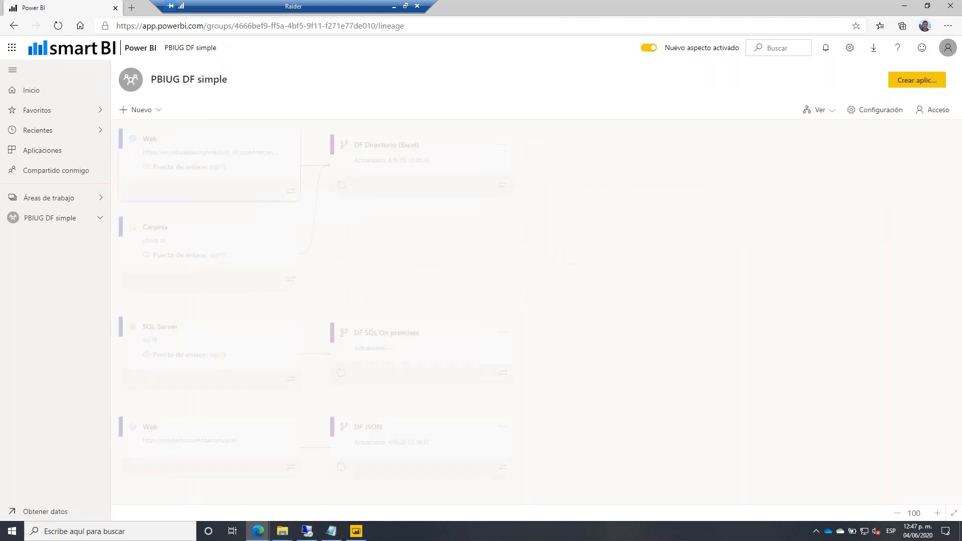
Refresh the Power BI usando DF dataset and reload the lineage to see the update.
{"action": "scroll", "coordinate": [444, 245], "scroll_direction": "down", "scroll_amount": 5}
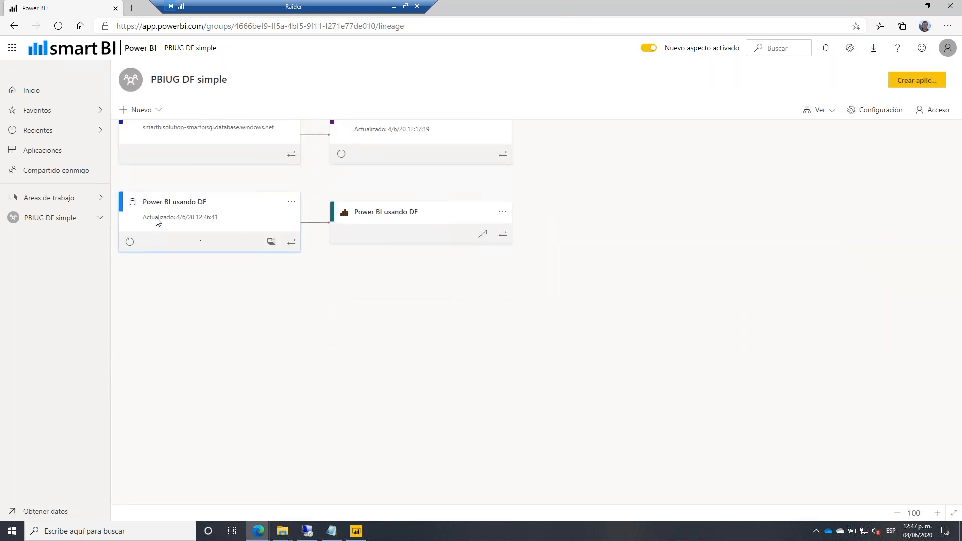
{"action": "left_click", "coordinate": [130, 243]}
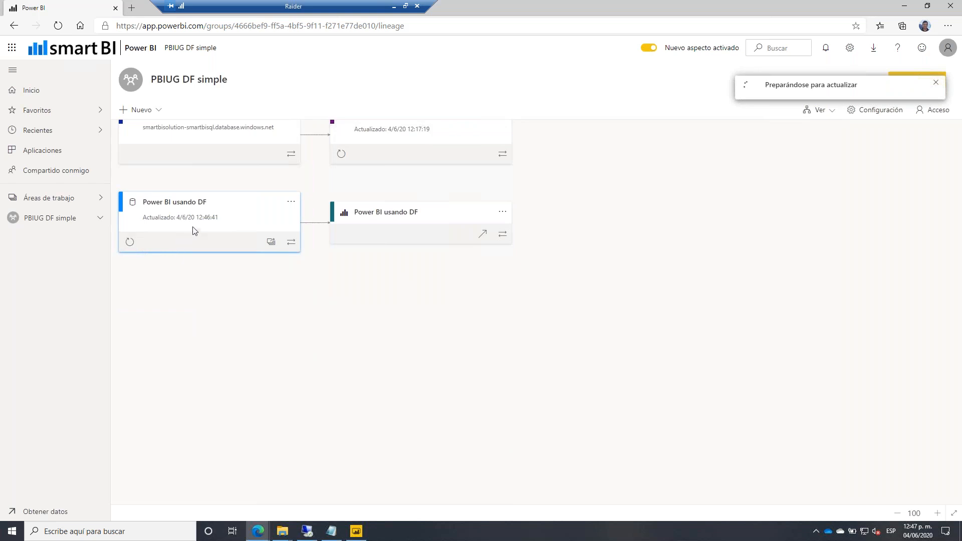
{"action": "scroll", "coordinate": [221, 264], "scroll_direction": "up", "scroll_amount": 1}
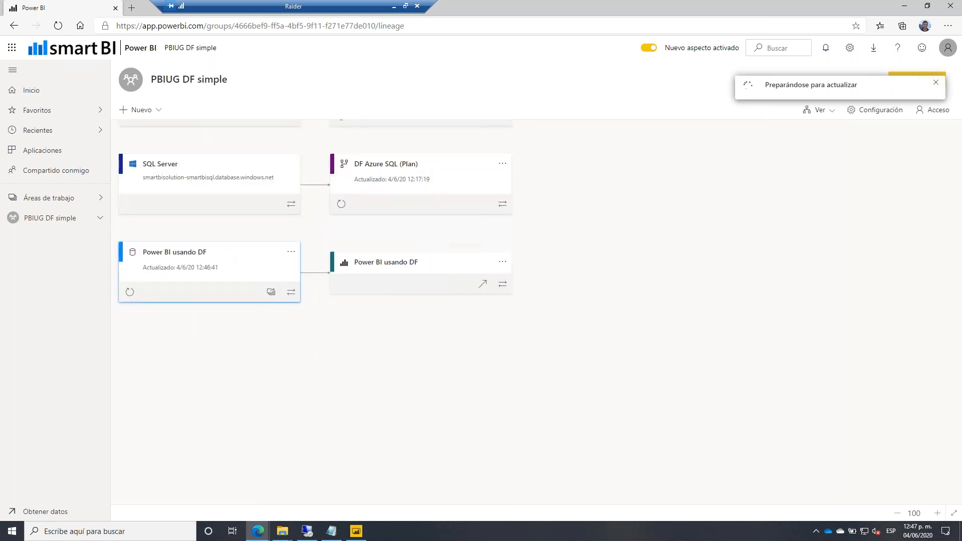
{"action": "left_click", "coordinate": [58, 26]}
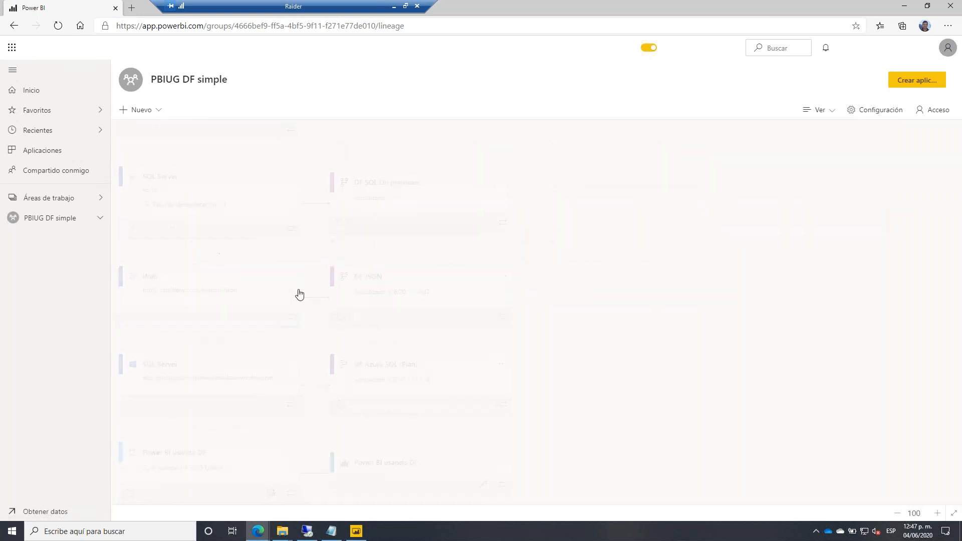
{"action": "scroll", "coordinate": [152, 250], "scroll_direction": "down", "scroll_amount": 4}
{"action": "scroll", "coordinate": [274, 258], "scroll_direction": "up", "scroll_amount": 4}
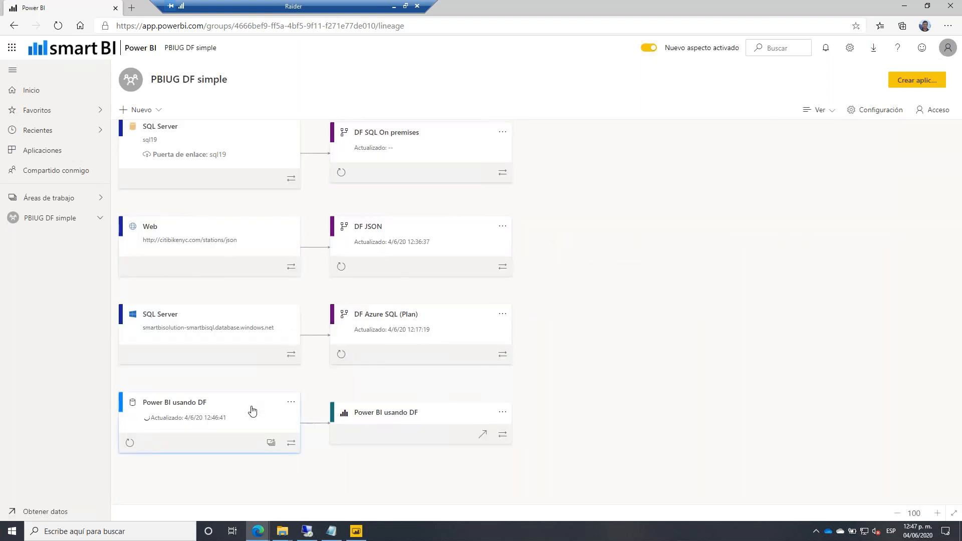
{"action": "scroll", "coordinate": [429, 281], "scroll_direction": "up", "scroll_amount": 5}
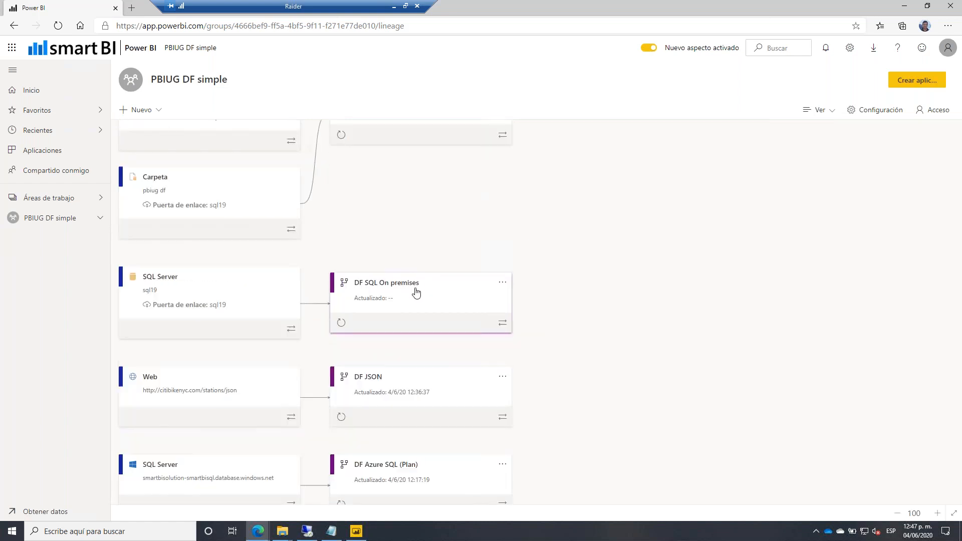
{"action": "scroll", "coordinate": [413, 290], "scroll_direction": "up", "scroll_amount": 2}
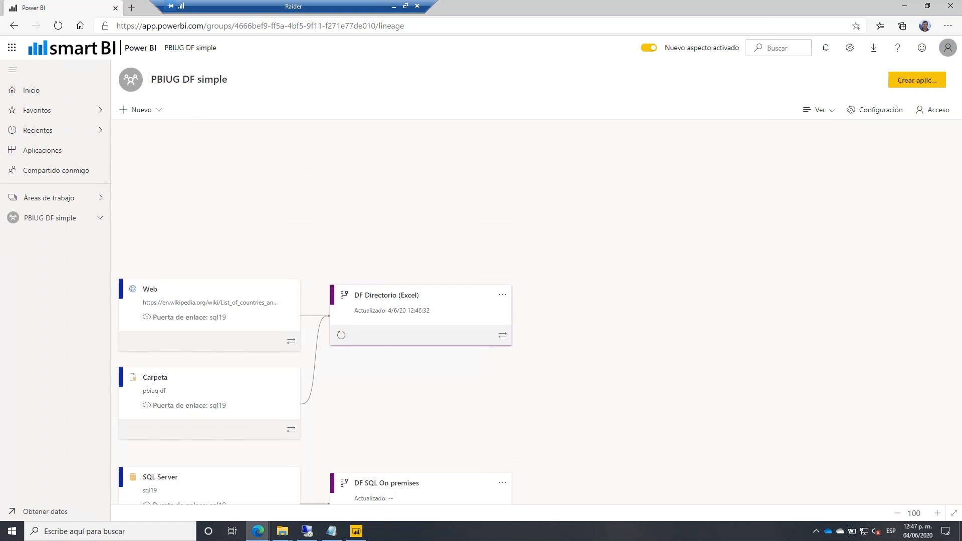
Open the PBIUG dataflows PowerPoint presentation from the project folder.
{"action": "mouse_move", "coordinate": [303, 537]}
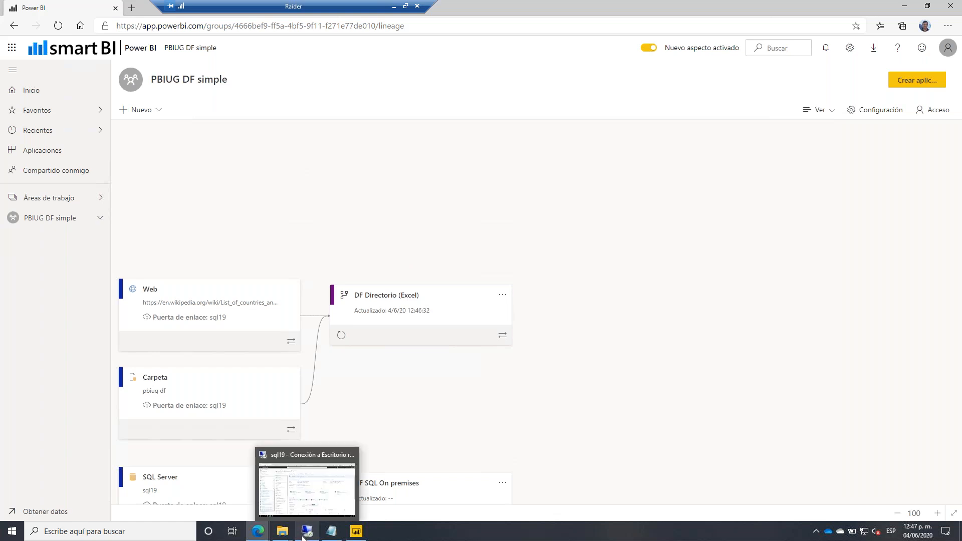
{"action": "left_click", "coordinate": [325, 489]}
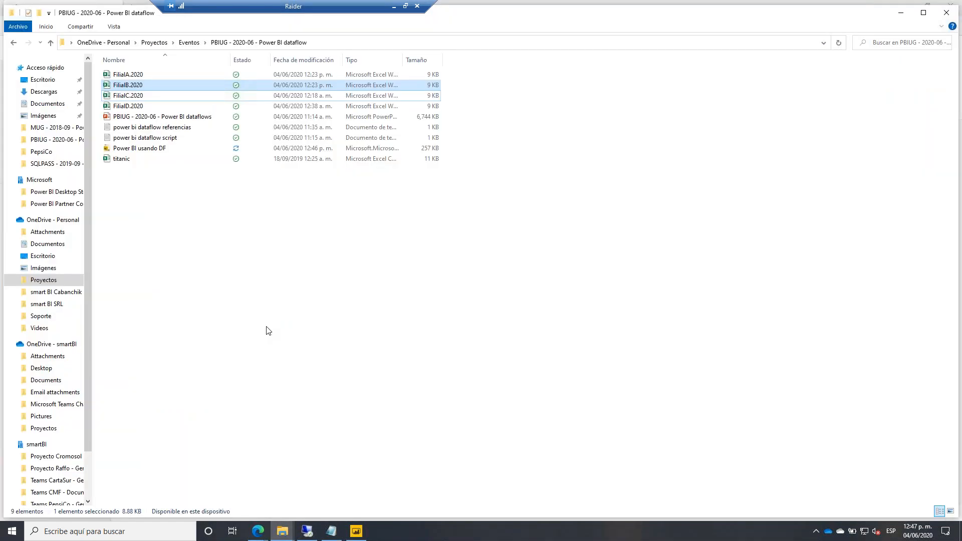
{"action": "double_click", "coordinate": [189, 117]}
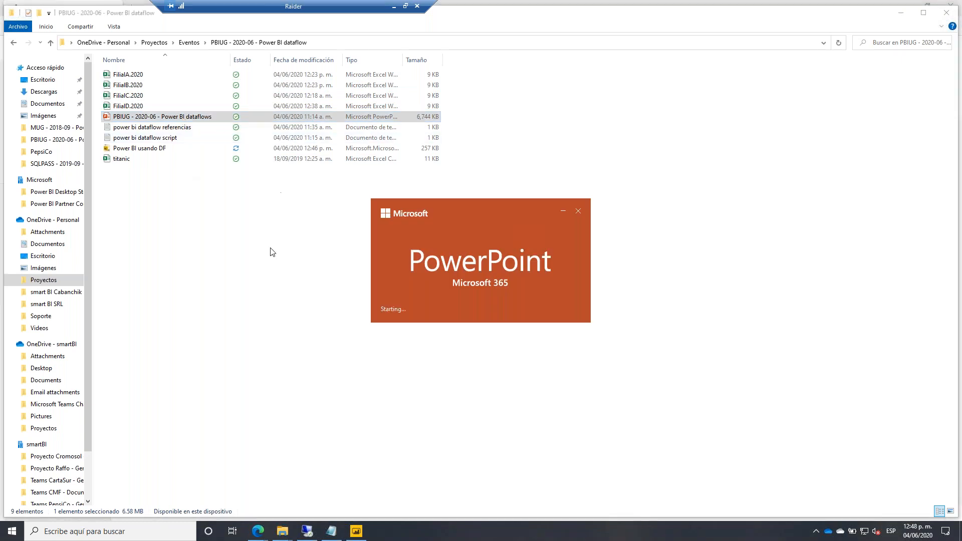
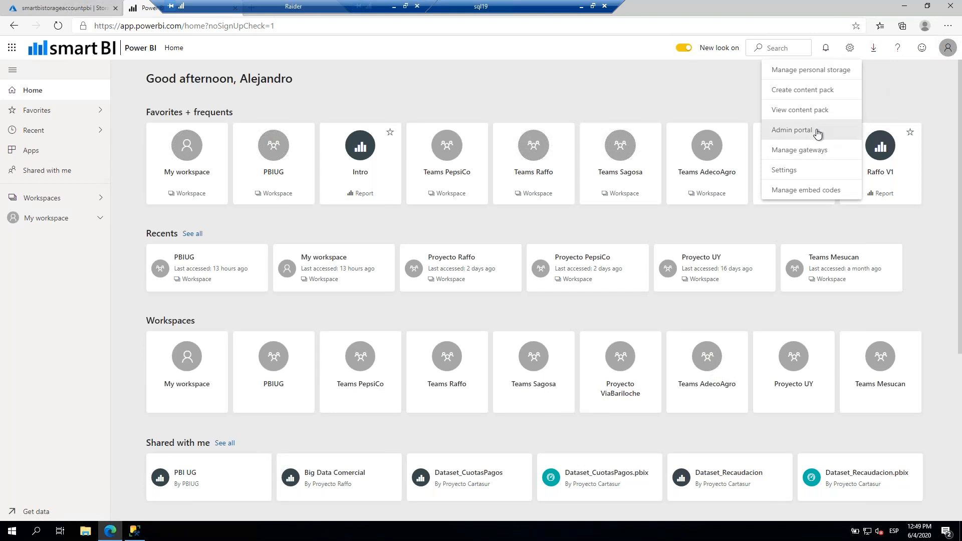
Confirm in the Admin portal's dataflow settings that Azure Data Lake Storage account smartbistorageaccountpbi is connected, then view it in Azure.
{"action": "left_click", "coordinate": [816, 131]}
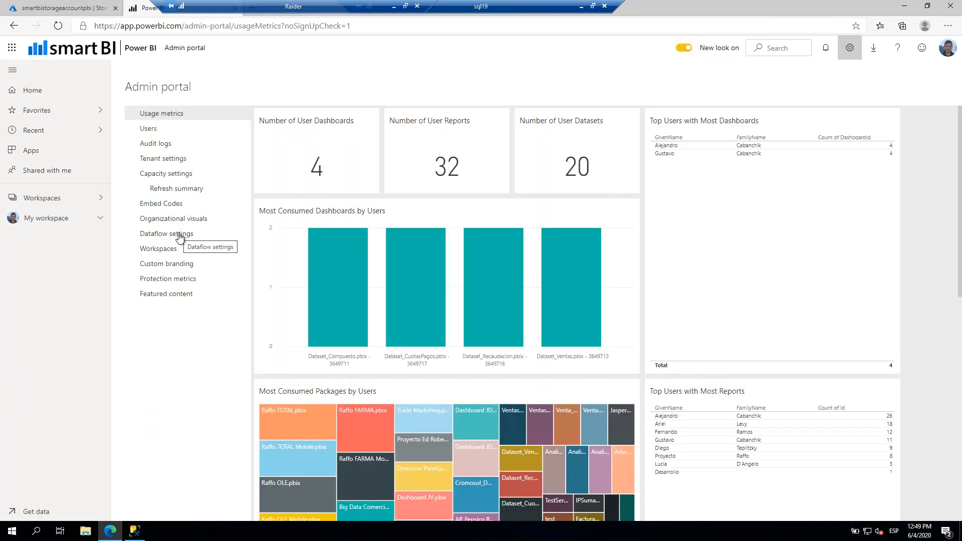
{"action": "left_click", "coordinate": [179, 234]}
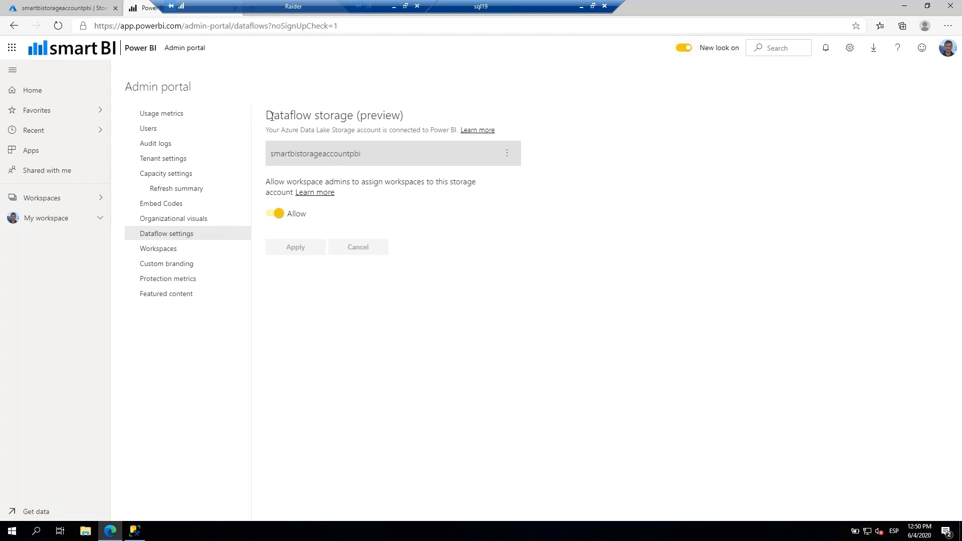
{"action": "left_click_drag", "start_coordinate": [289, 130], "coordinate": [365, 131]}
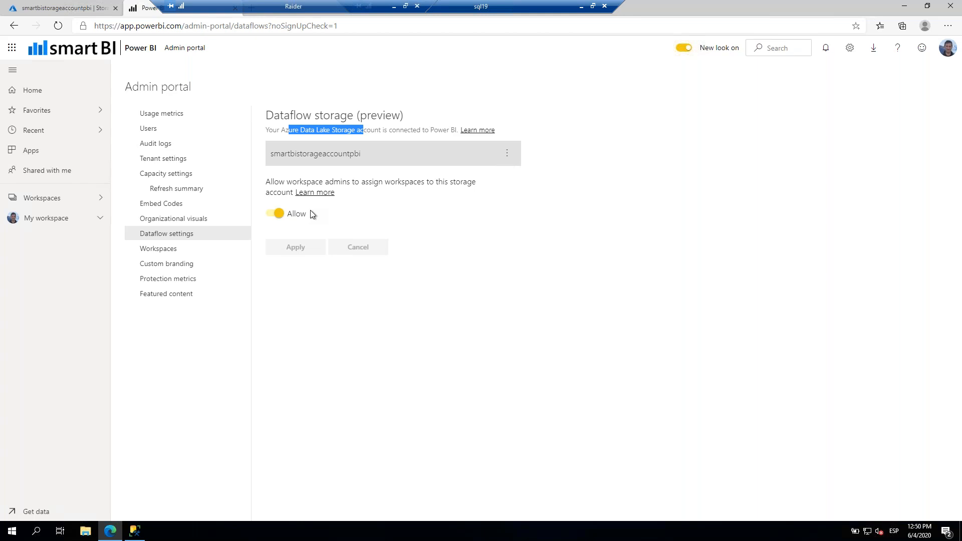
{"action": "left_click", "coordinate": [84, 7]}
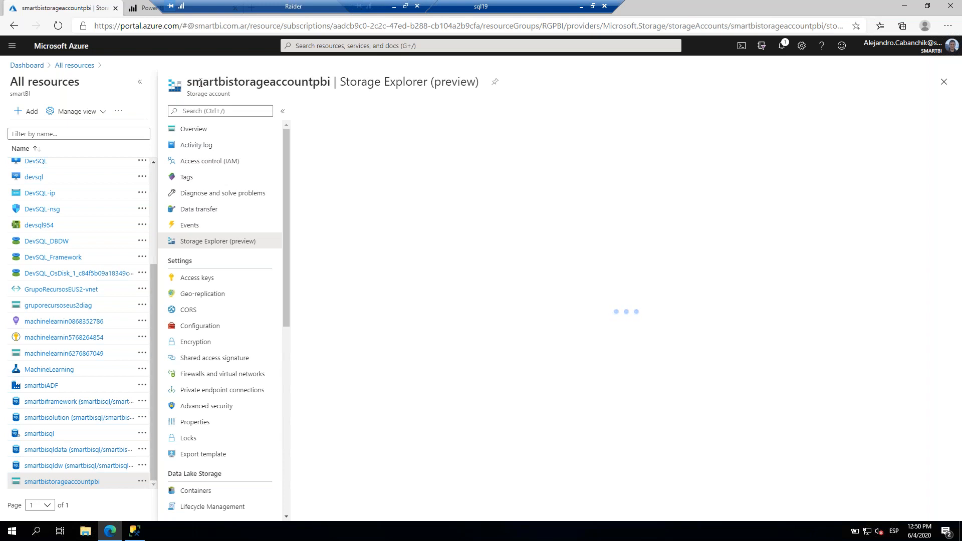
Check the storage account's role assignments, where Power BI holds Storage Blob Data Owner access.
{"action": "left_click", "coordinate": [242, 163]}
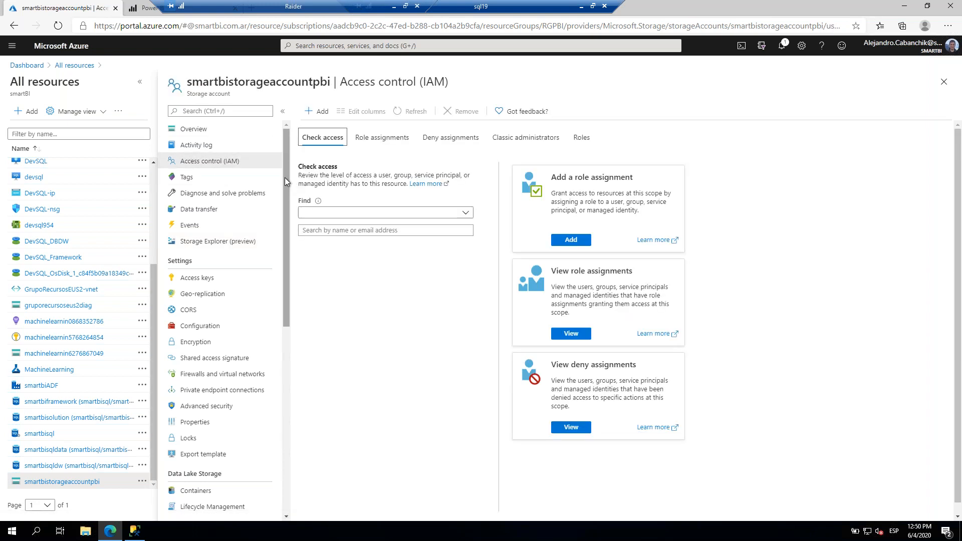
{"action": "left_click", "coordinate": [377, 141]}
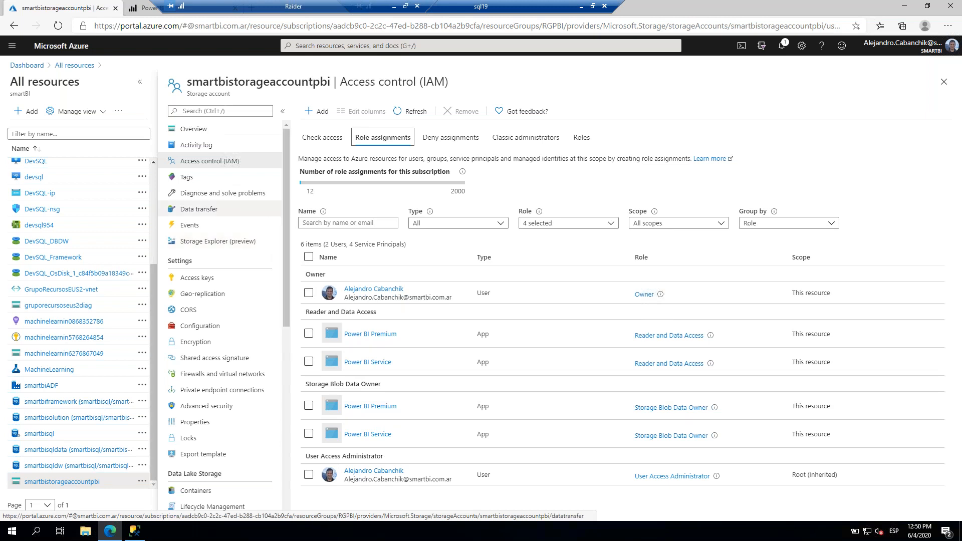
{"action": "left_click", "coordinate": [146, 8]}
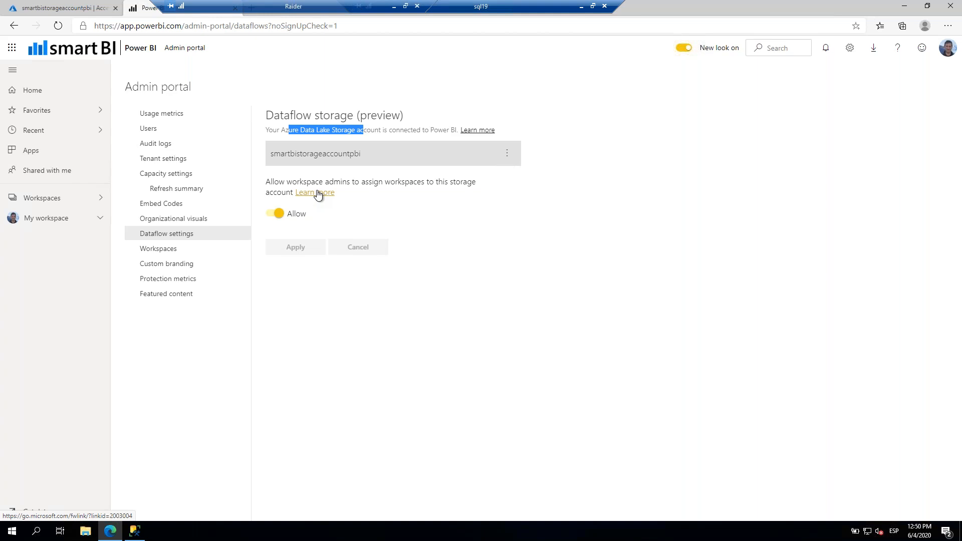
Back in smartbistorageaccountpbi, open the Containers list showing the private powerbi container.
{"action": "left_click", "coordinate": [92, 10]}
{"action": "scroll", "coordinate": [231, 321], "scroll_direction": "down", "scroll_amount": 6}
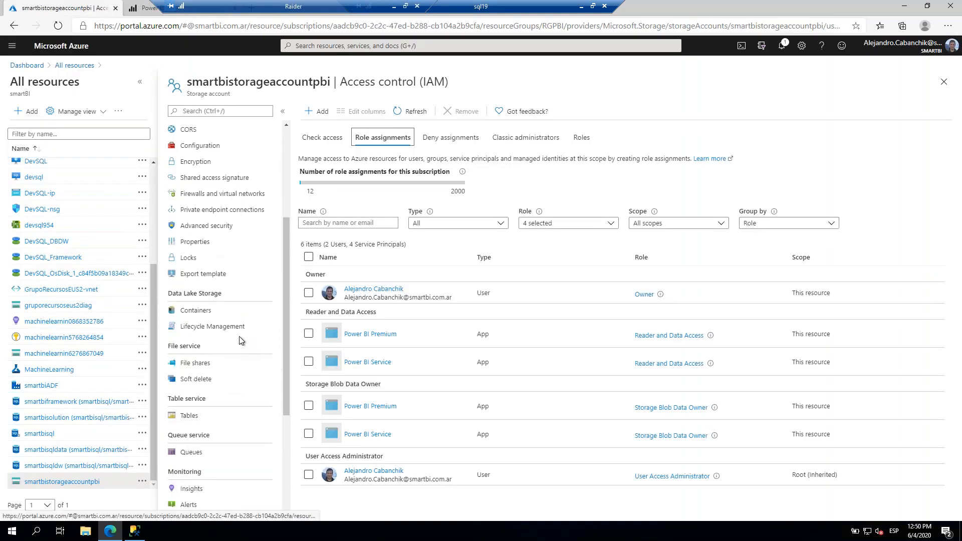
{"action": "left_click", "coordinate": [200, 311]}
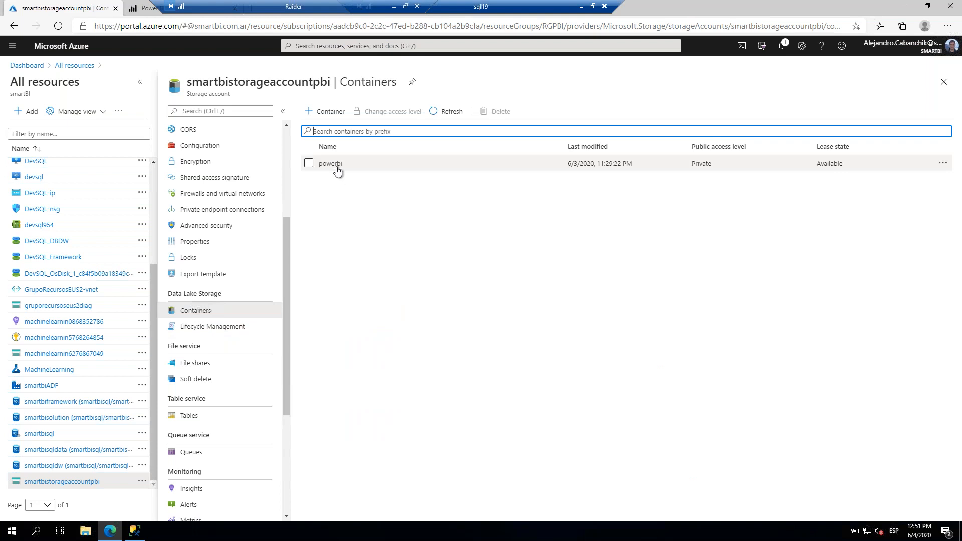
Browse powerbi > PBIUG > con Gateway, peek into Excels.csv.snapshots, and return to con Gateway's model.json.
{"action": "left_click", "coordinate": [330, 165]}
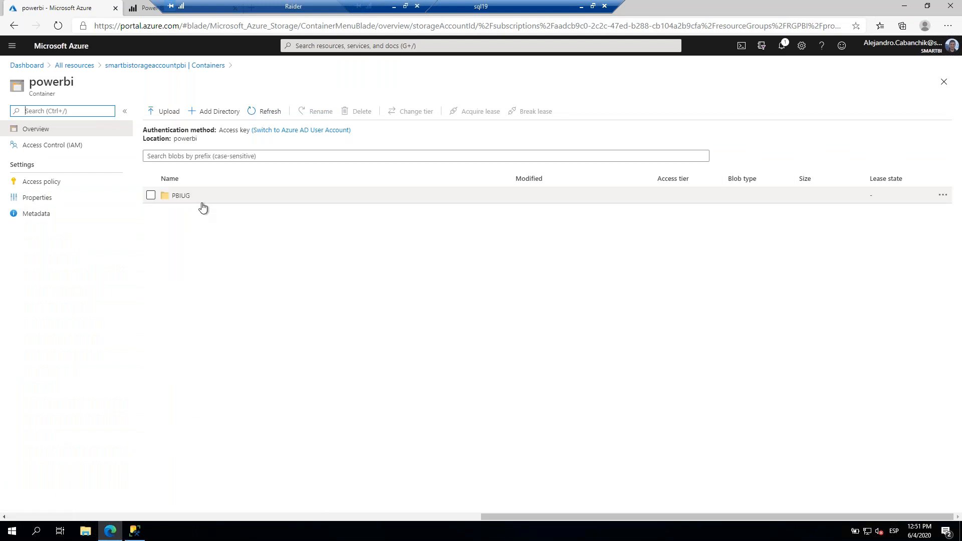
{"action": "left_click", "coordinate": [178, 196]}
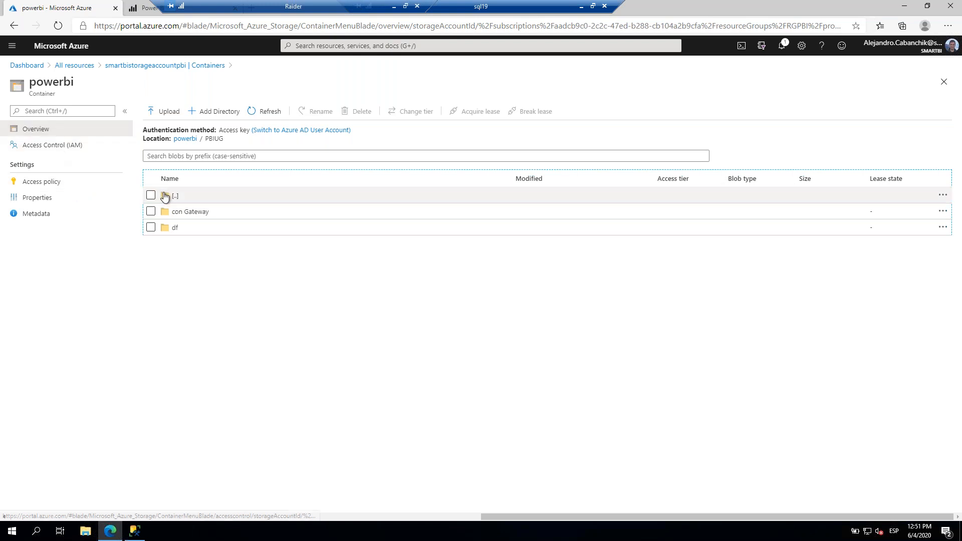
{"action": "double_click", "coordinate": [211, 139]}
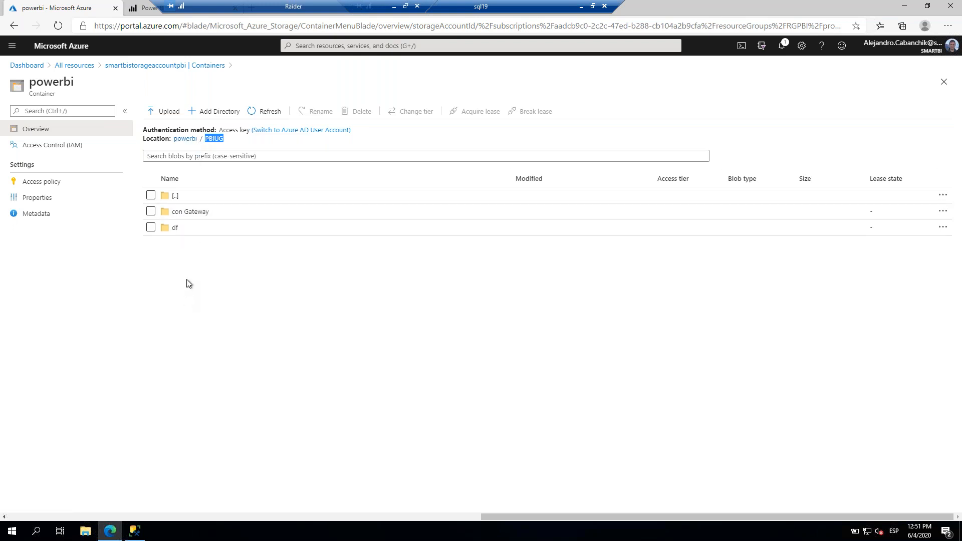
{"action": "left_click", "coordinate": [190, 213]}
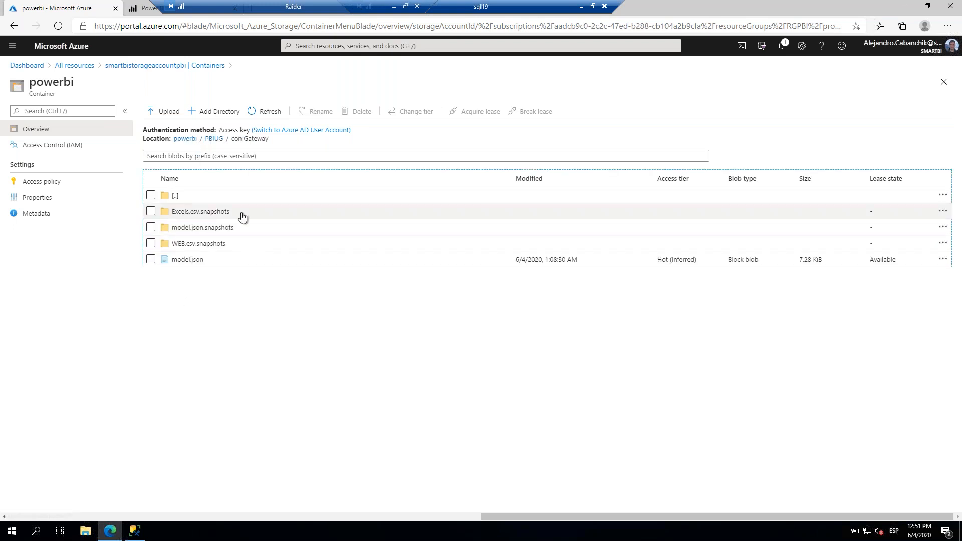
{"action": "left_click", "coordinate": [209, 217]}
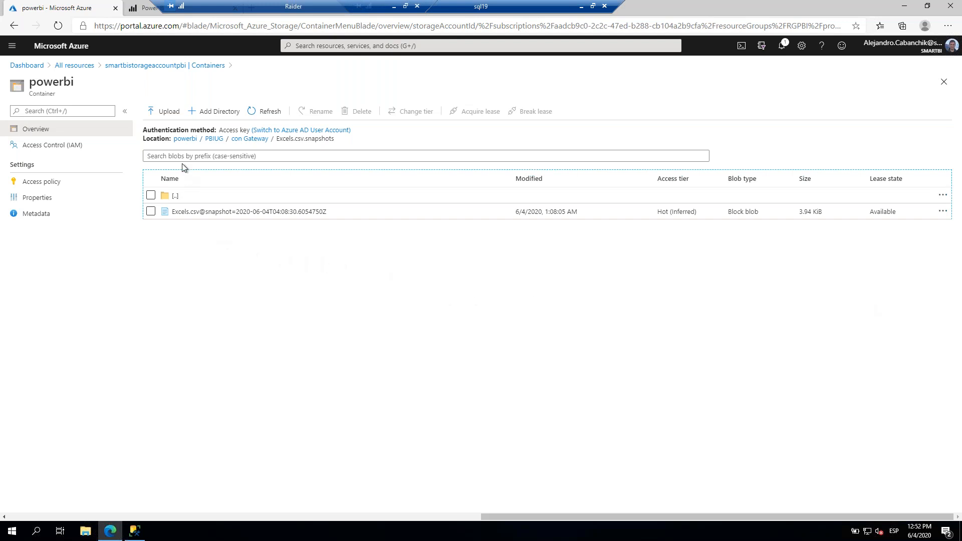
{"action": "left_click", "coordinate": [250, 139]}
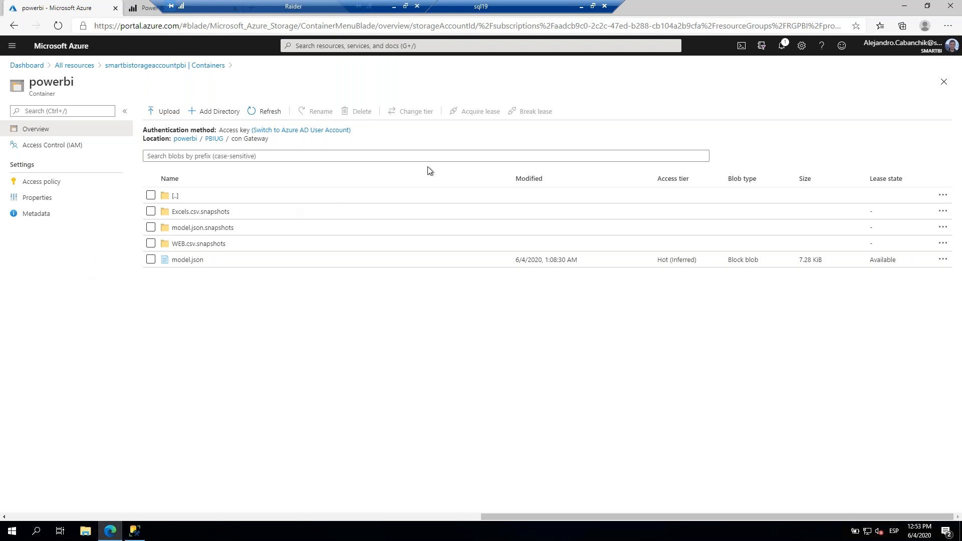
On the Azure Data Lake gen2 slide, point out the Azure Data Lake Storage, Databricks and Machine Learning blocks.
{"action": "left_click", "coordinate": [581, 7]}
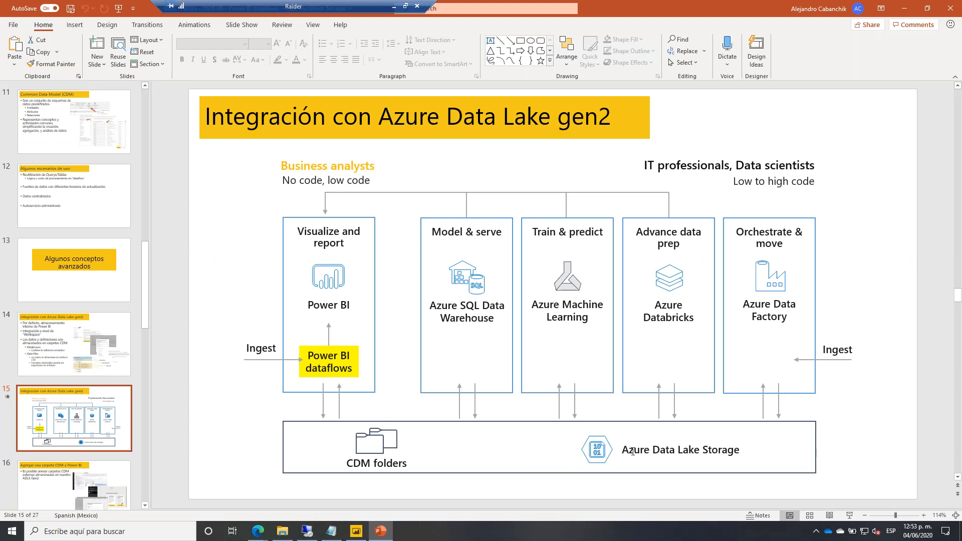
{"action": "triple_click", "coordinate": [664, 452]}
{"action": "left_click", "coordinate": [660, 319]}
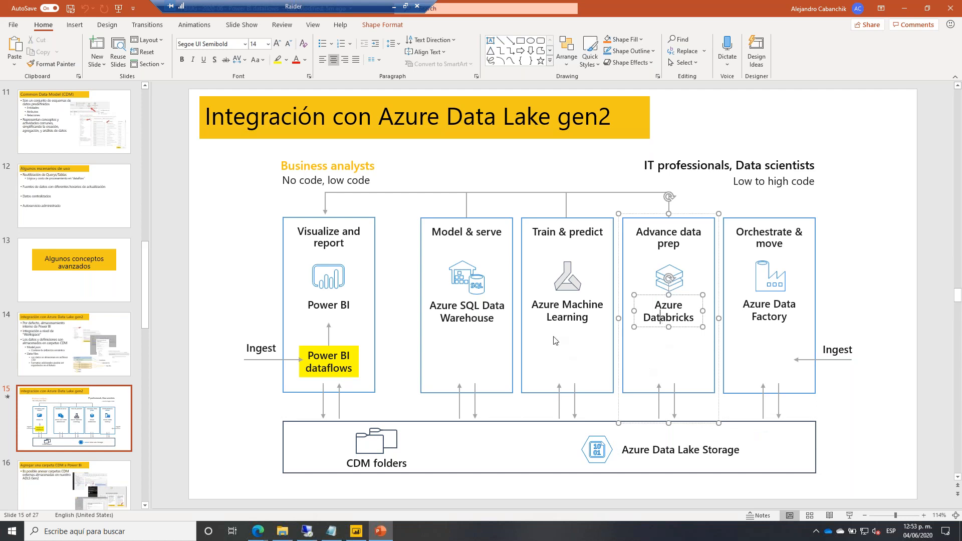
{"action": "left_click", "coordinate": [552, 317]}
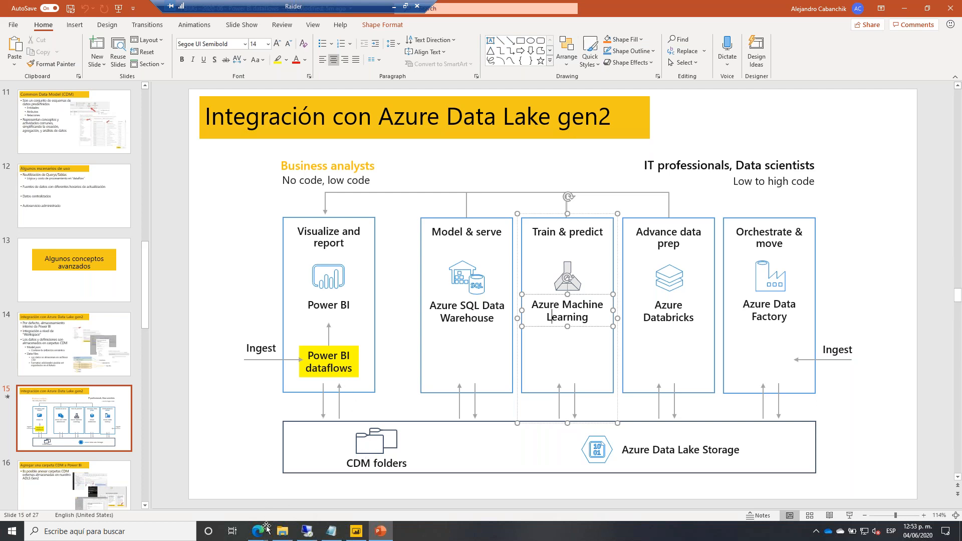
Glance at the Power BI lineage view, dismiss Power BI Desktop's publishing message, and return to the slides.
{"action": "mouse_move", "coordinate": [256, 536]}
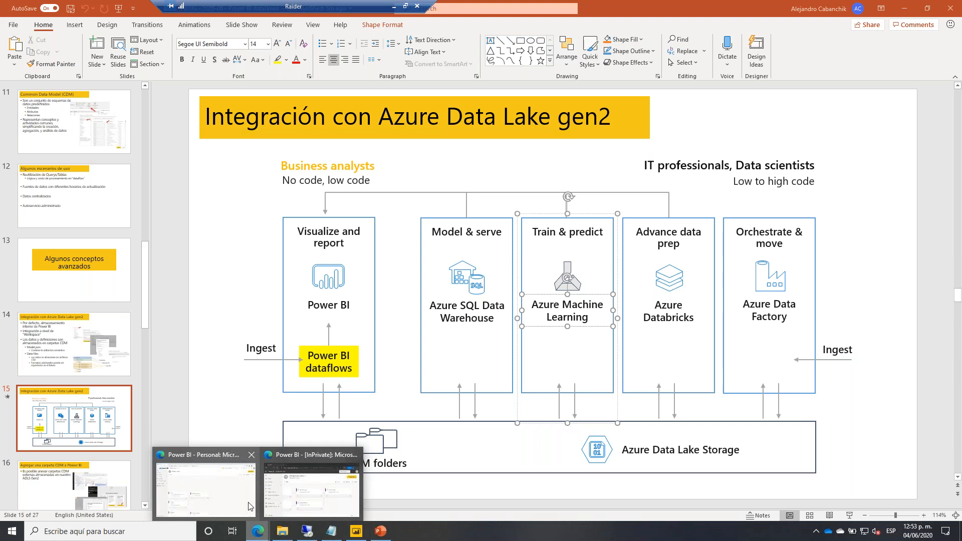
{"action": "left_click", "coordinate": [253, 510]}
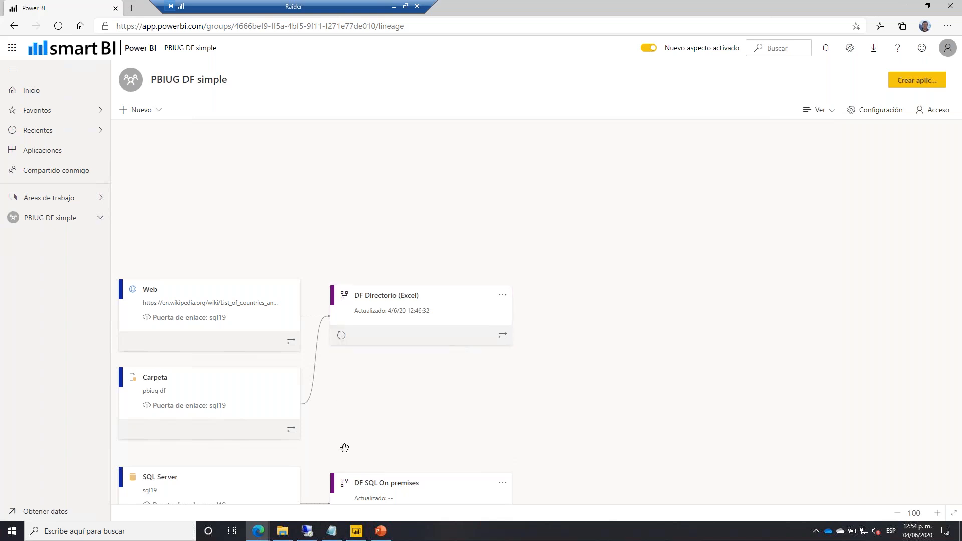
{"action": "left_click", "coordinate": [356, 531]}
{"action": "left_click", "coordinate": [579, 326]}
{"action": "key", "text": "alt+Tab"}
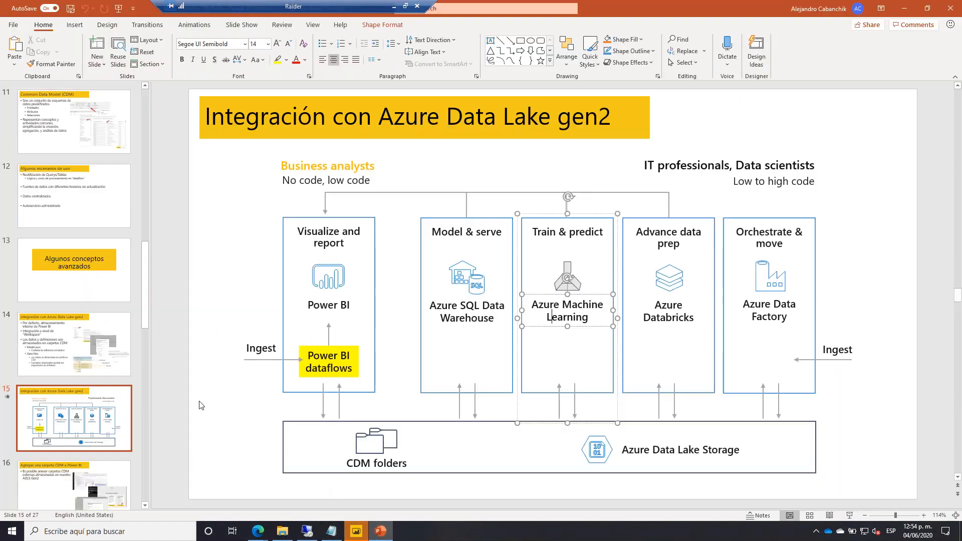
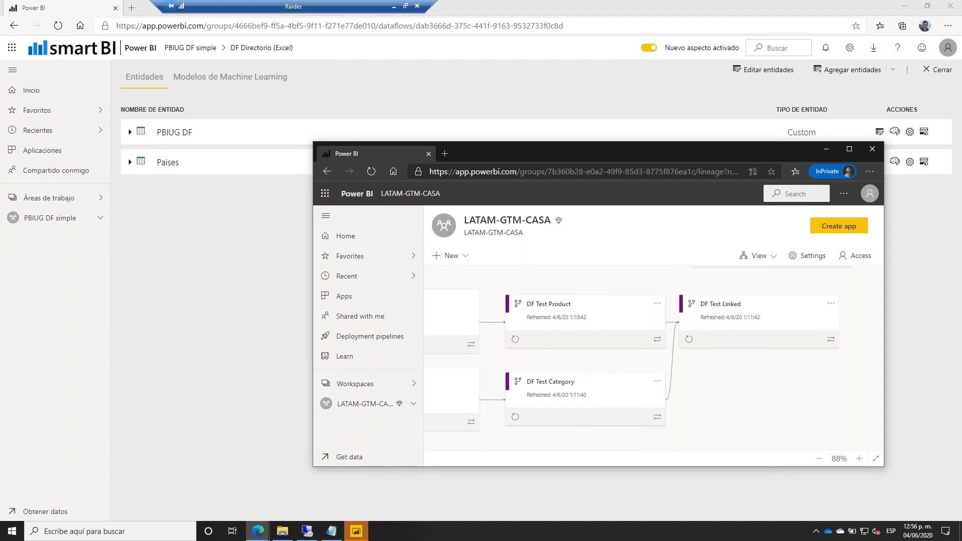
Open DF Test Linked for editing, enlarge the window to review its linked entities, then close it.
{"action": "left_click", "coordinate": [830, 303]}
{"action": "left_click", "coordinate": [778, 221]}
{"action": "left_click", "coordinate": [830, 304]}
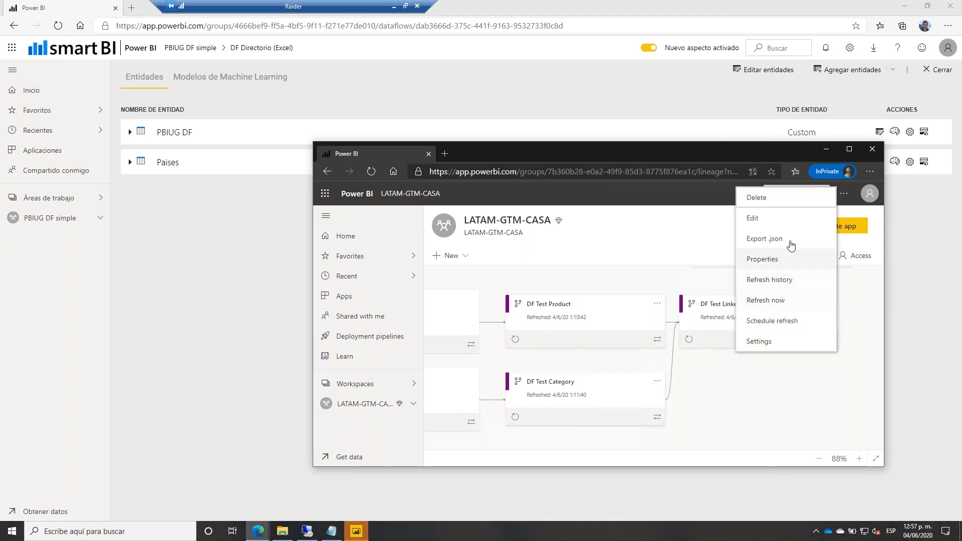
{"action": "left_click", "coordinate": [771, 218]}
{"action": "left_click_drag", "start_coordinate": [509, 154], "coordinate": [257, 98]}
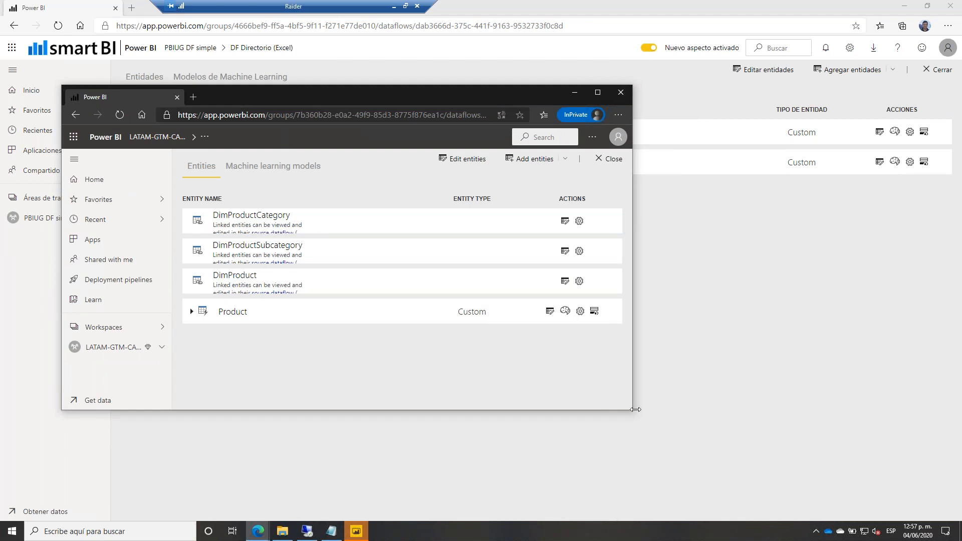
{"action": "left_click_drag", "start_coordinate": [631, 412], "coordinate": [863, 494]}
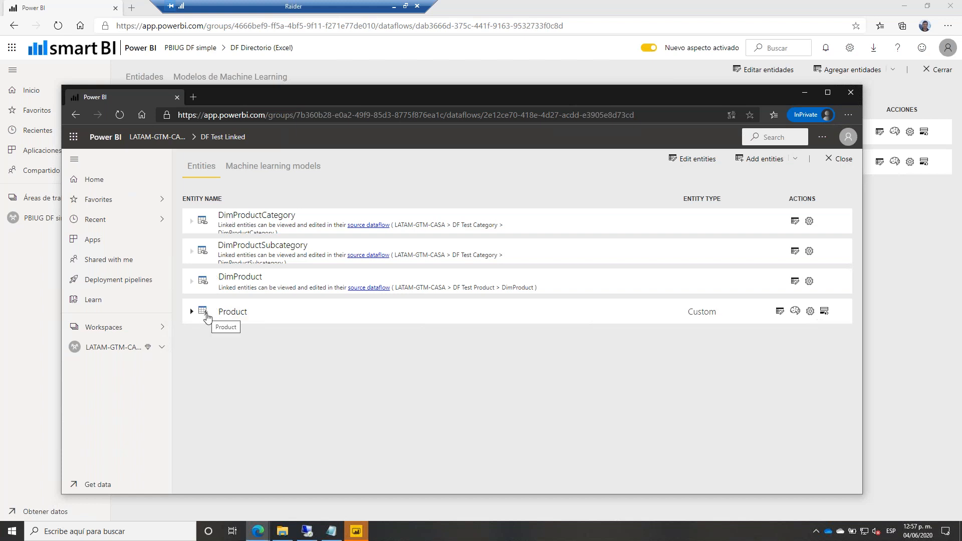
{"action": "left_click", "coordinate": [841, 173]}
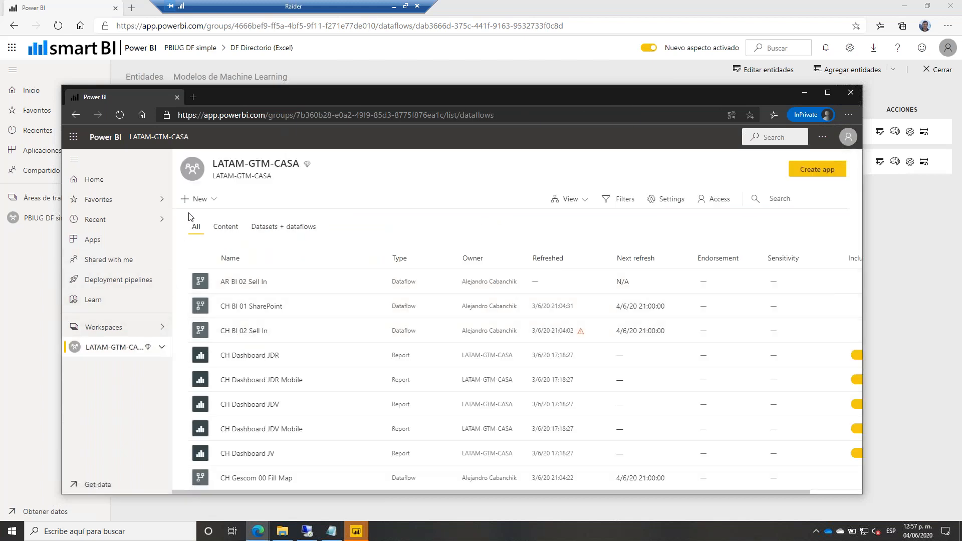
Start a new dataflow that adds linked entities from other dataflows, confirming the connection credentials.
{"action": "left_click", "coordinate": [198, 199]}
{"action": "left_click", "coordinate": [235, 333]}
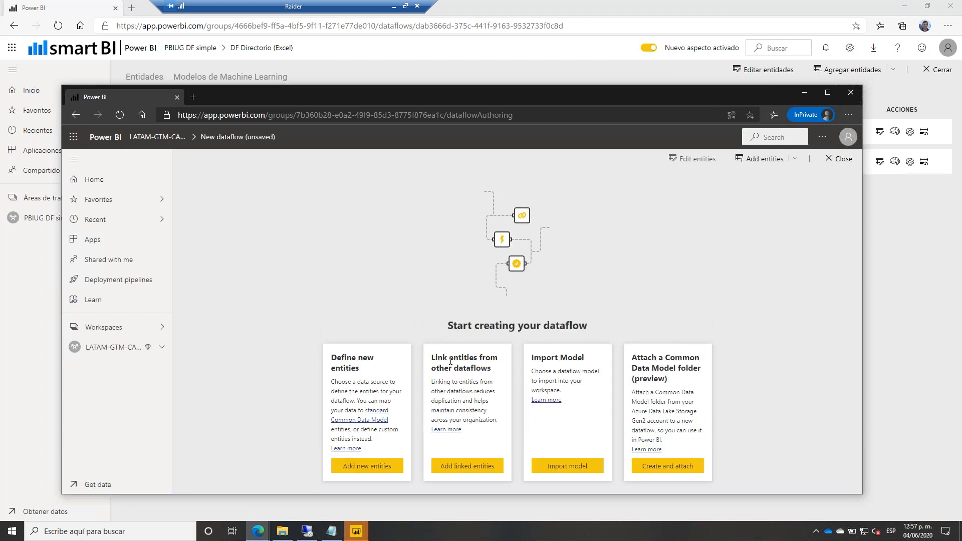
{"action": "left_click", "coordinate": [458, 465]}
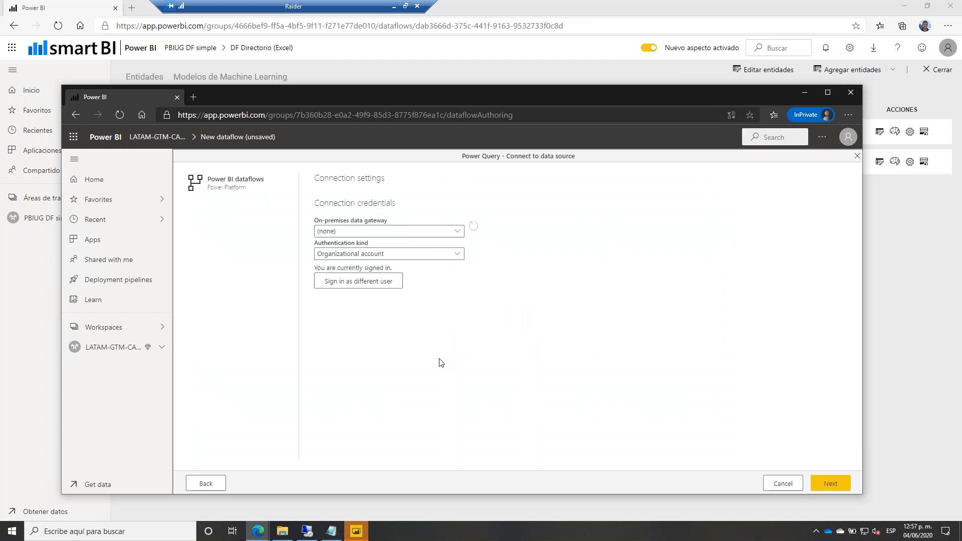
{"action": "left_click", "coordinate": [828, 482]}
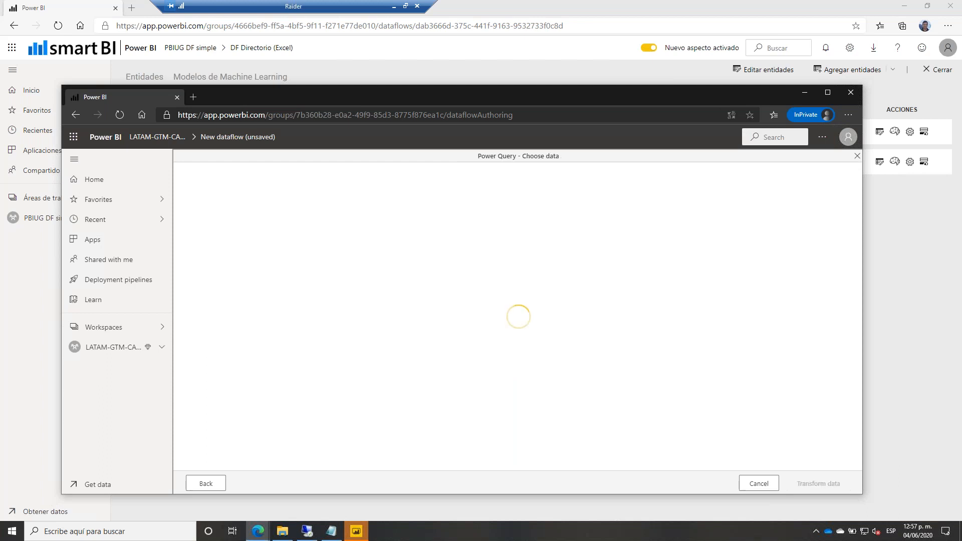
Select DimProduct, DimProductCategory and DimProductSubcategory from LATAM-GTM-CASA dataflows and open them for transformation.
{"action": "left_click", "coordinate": [192, 218]}
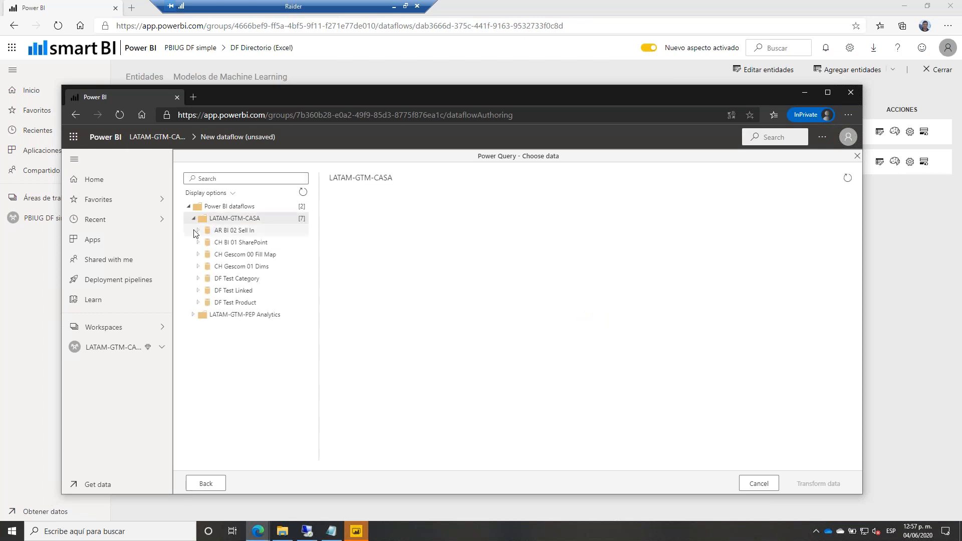
{"action": "left_click", "coordinate": [198, 303]}
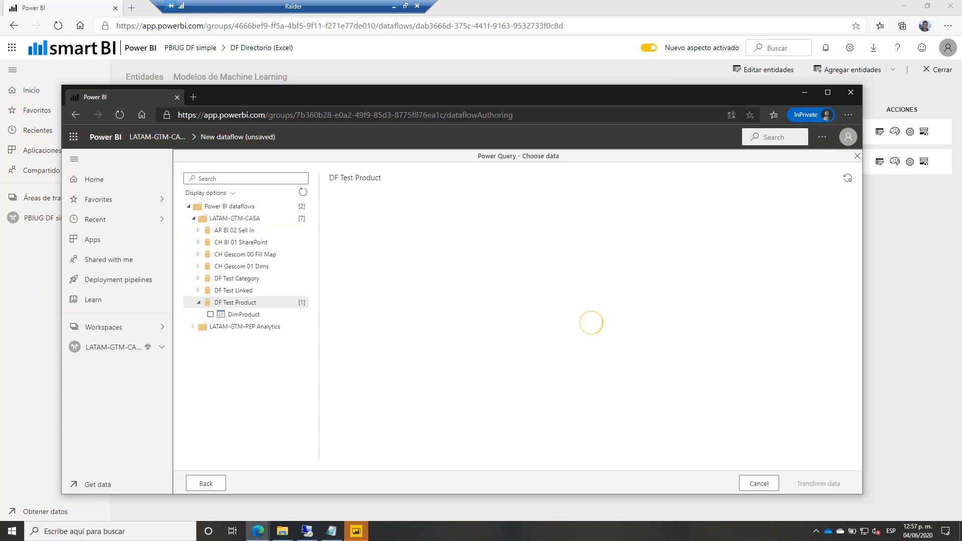
{"action": "left_click", "coordinate": [210, 315]}
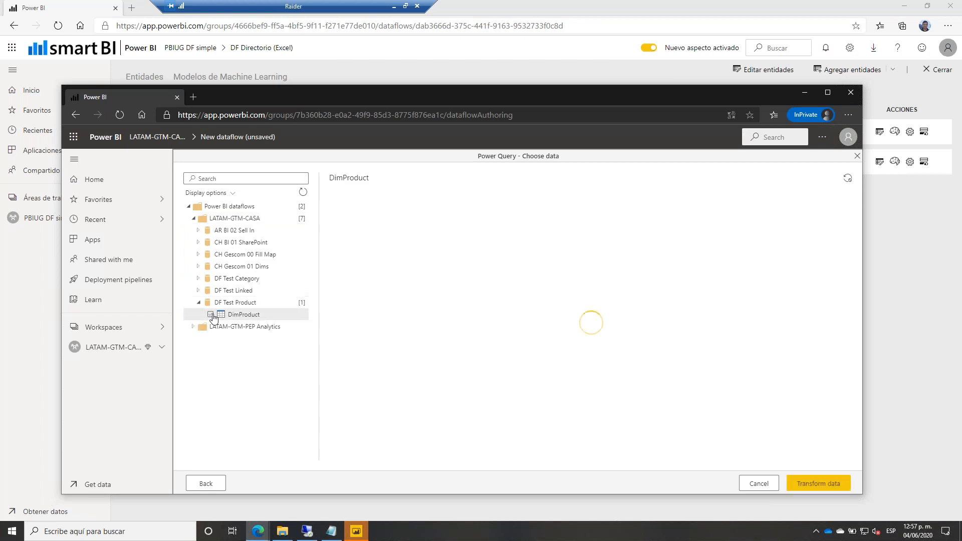
{"action": "left_click", "coordinate": [198, 280]}
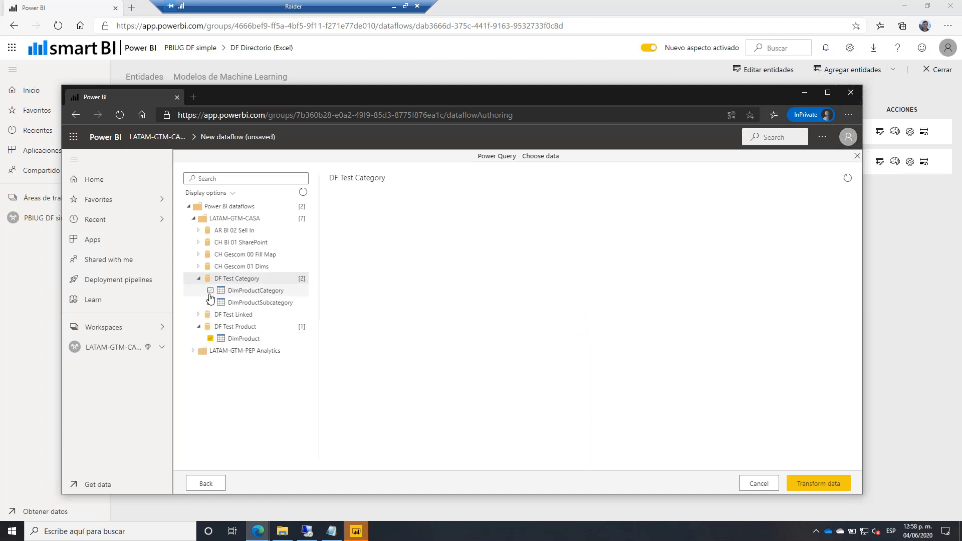
{"action": "left_click", "coordinate": [211, 290]}
{"action": "left_click", "coordinate": [210, 303]}
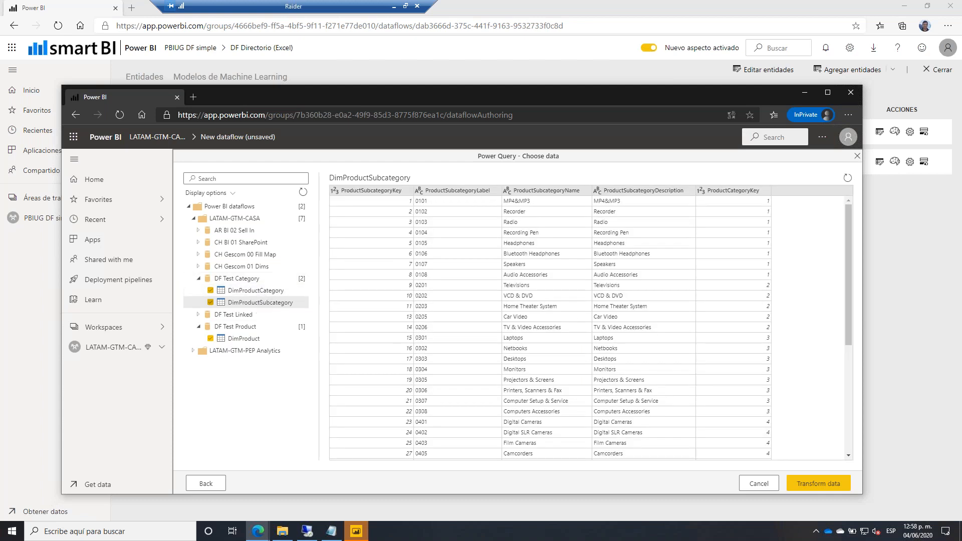
{"action": "left_click", "coordinate": [809, 478]}
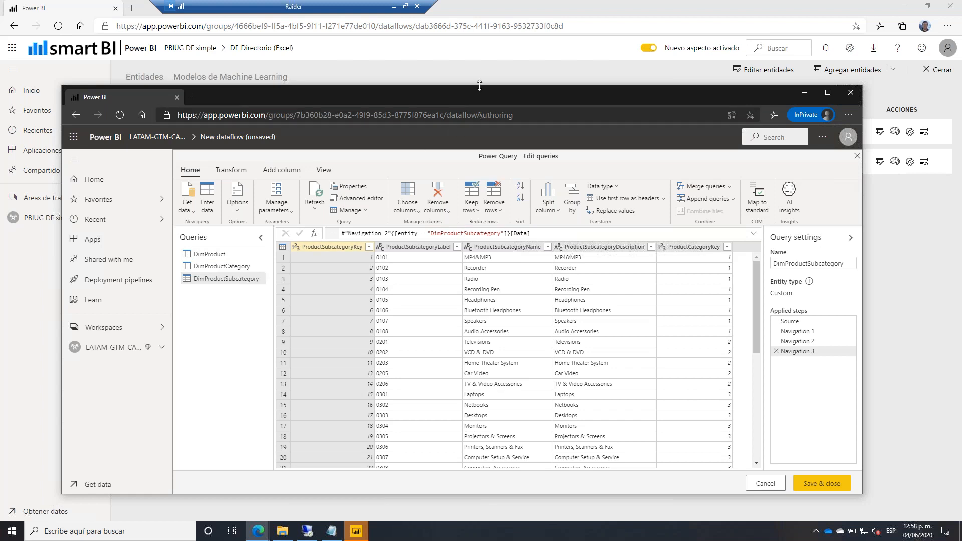
Start a new merge query with DimProduct as left table and DimProductSubcategory as right table.
{"action": "left_click_drag", "start_coordinate": [468, 95], "coordinate": [436, 209]}
{"action": "left_click", "coordinate": [699, 299]}
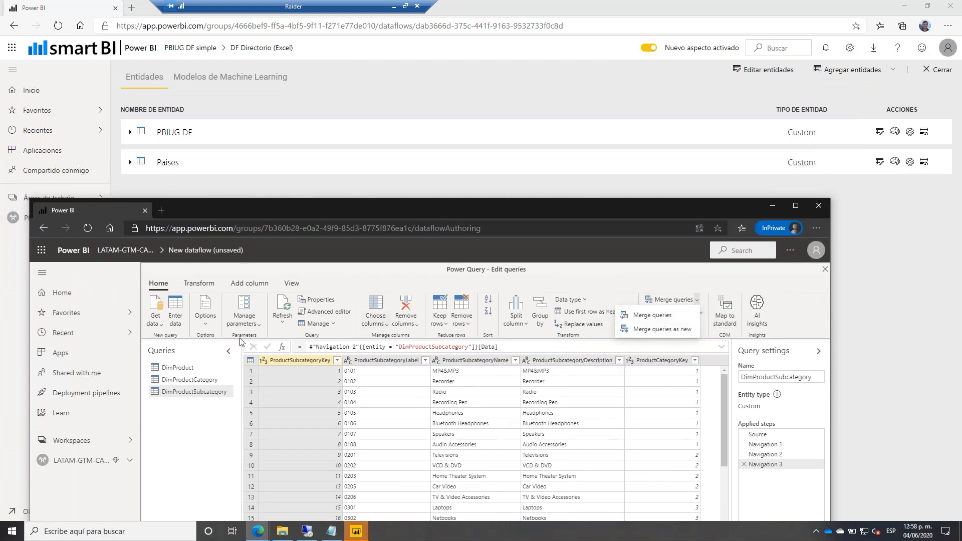
{"action": "left_click", "coordinate": [189, 370]}
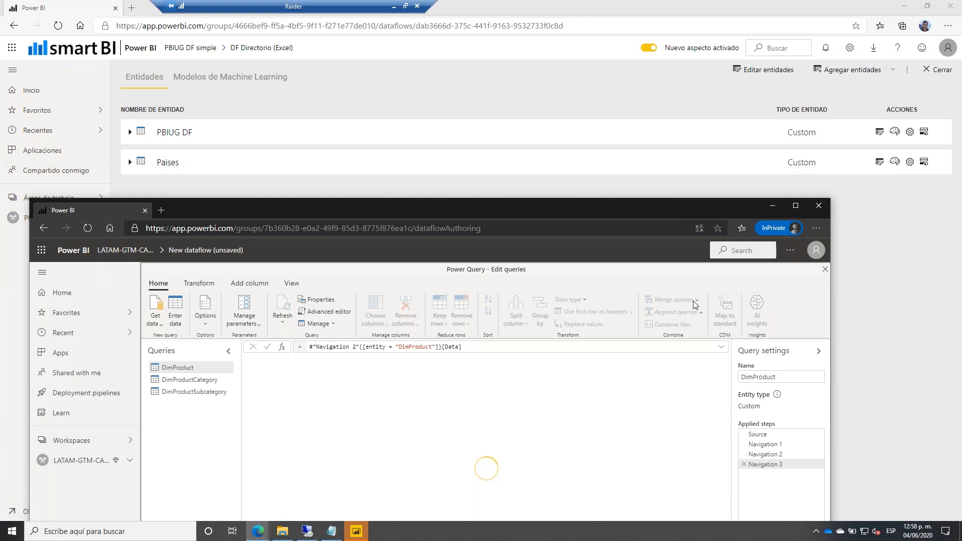
{"action": "left_click", "coordinate": [698, 301]}
{"action": "left_click", "coordinate": [671, 330]}
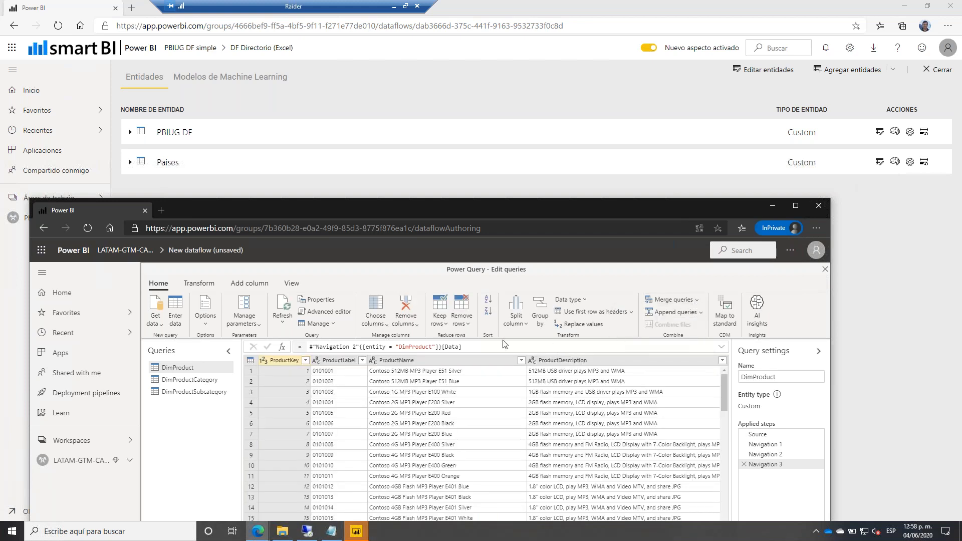
{"action": "left_click", "coordinate": [421, 346]}
{"action": "left_click", "coordinate": [411, 370]}
{"action": "left_click_drag", "start_coordinate": [396, 188], "coordinate": [377, 0]}
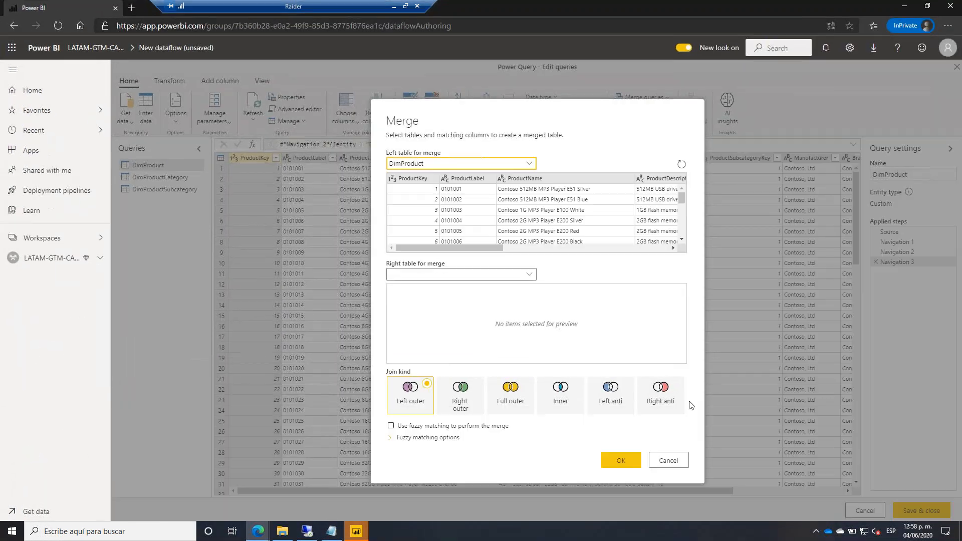
{"action": "left_click", "coordinate": [432, 277]}
{"action": "left_click", "coordinate": [441, 323]}
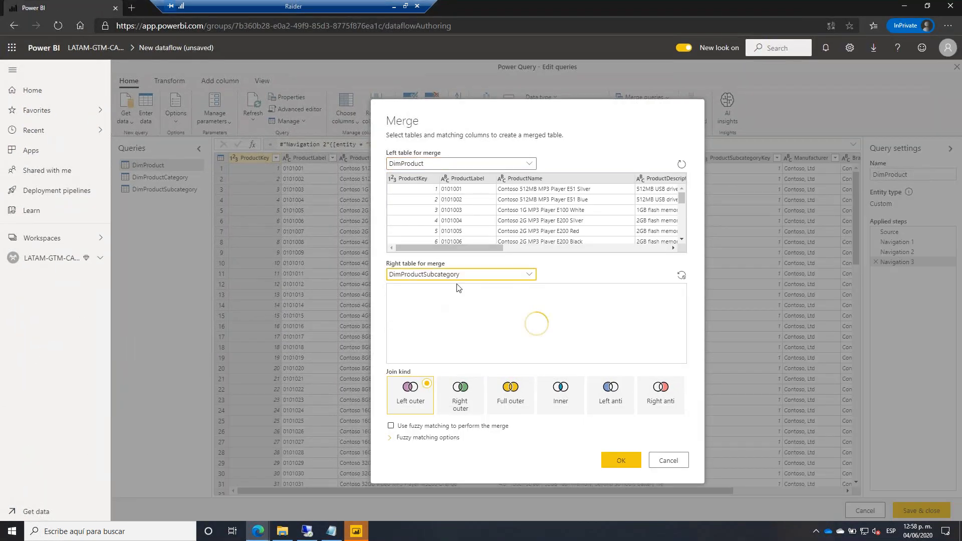
Join the two tables with a left outer merge on ProductSubcategoryKey.
{"action": "left_click", "coordinate": [462, 248]}
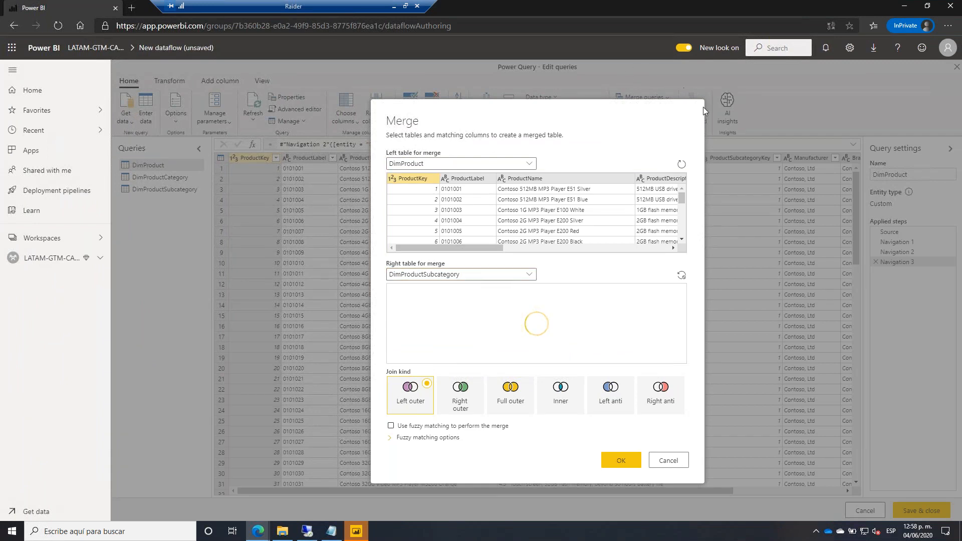
{"action": "left_click", "coordinate": [672, 249]}
{"action": "left_click", "coordinate": [644, 249]}
{"action": "left_click", "coordinate": [646, 248]}
{"action": "left_click", "coordinate": [426, 179]}
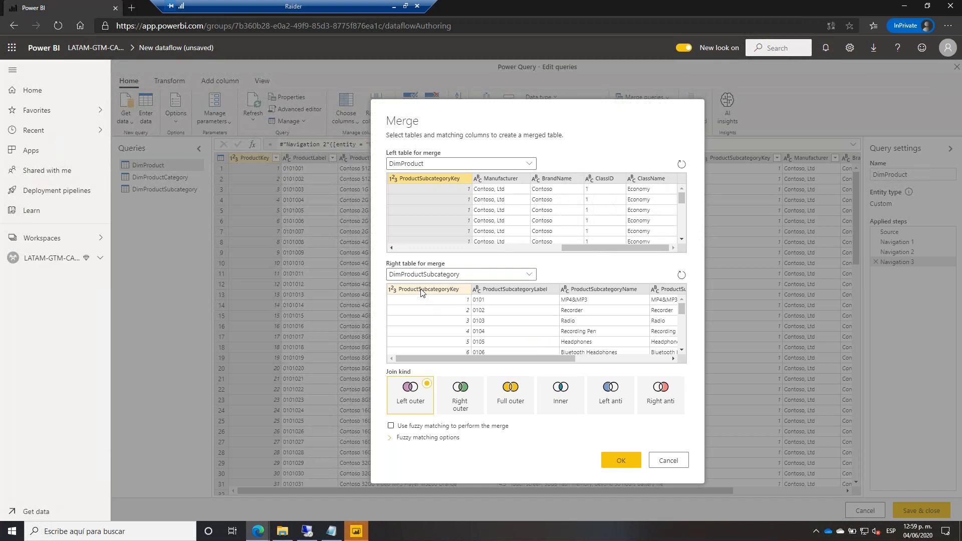
{"action": "left_click", "coordinate": [423, 293]}
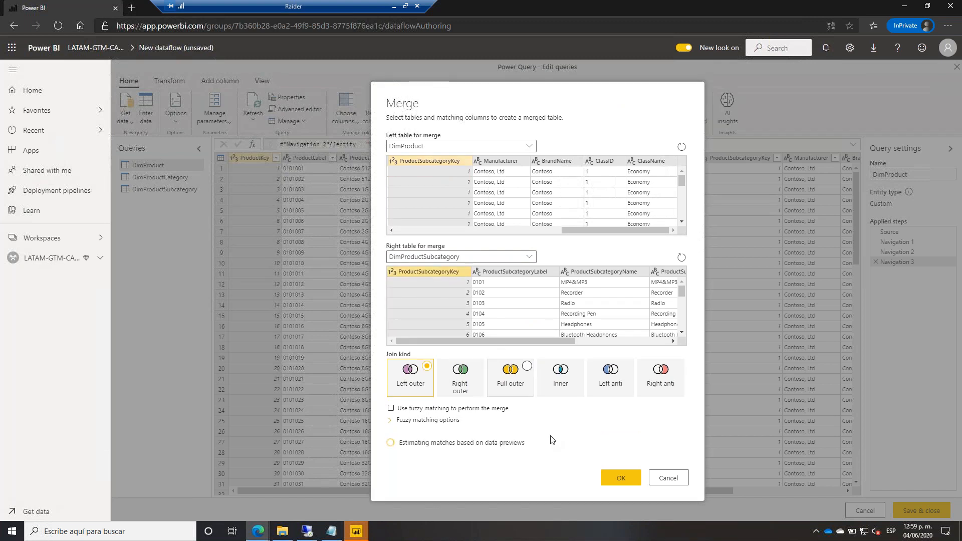
{"action": "left_click", "coordinate": [608, 483]}
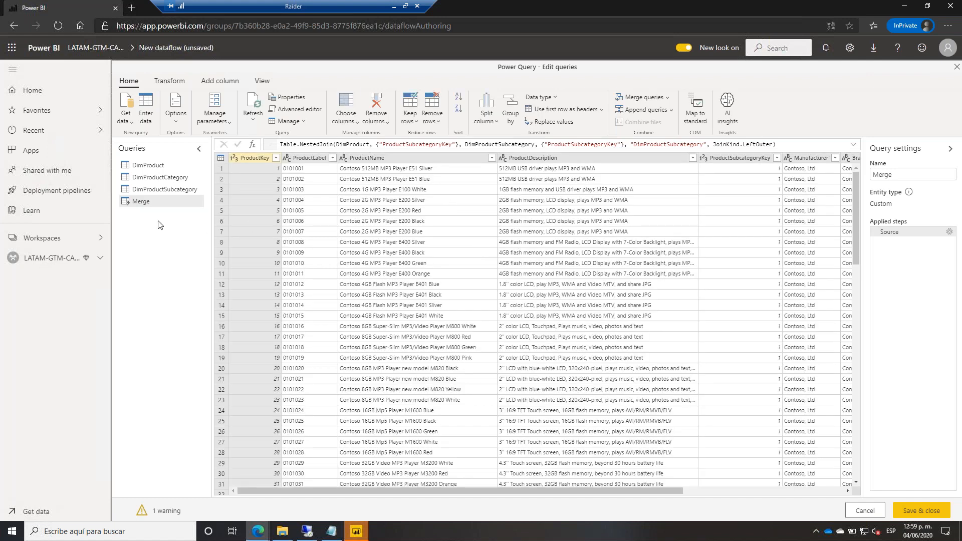
{"action": "left_click", "coordinate": [703, 490]}
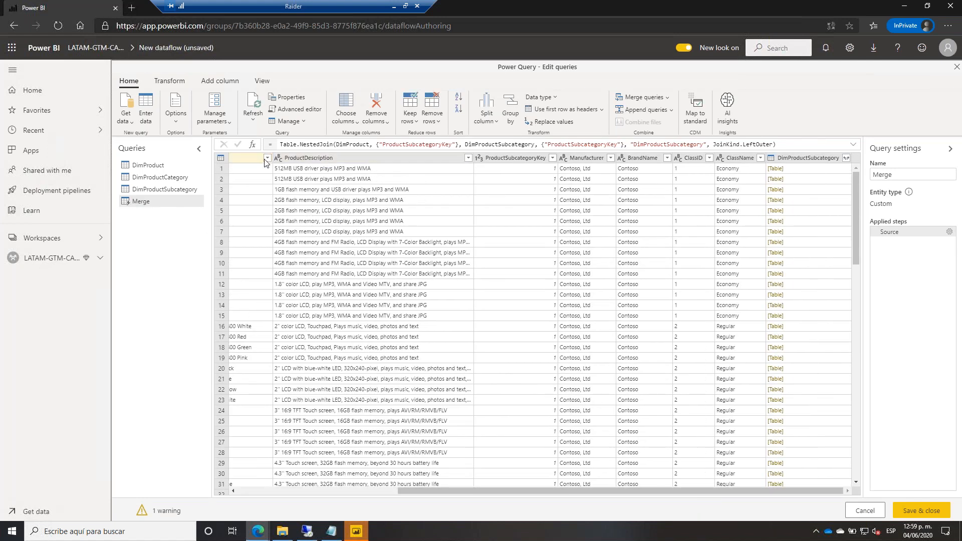
Expand only ProductSubcategoryName and ProductCategoryKey from DimProductSubcategory, without a column prefix.
{"action": "left_click", "coordinate": [846, 158]}
{"action": "left_click", "coordinate": [695, 279]}
{"action": "left_click", "coordinate": [700, 193]}
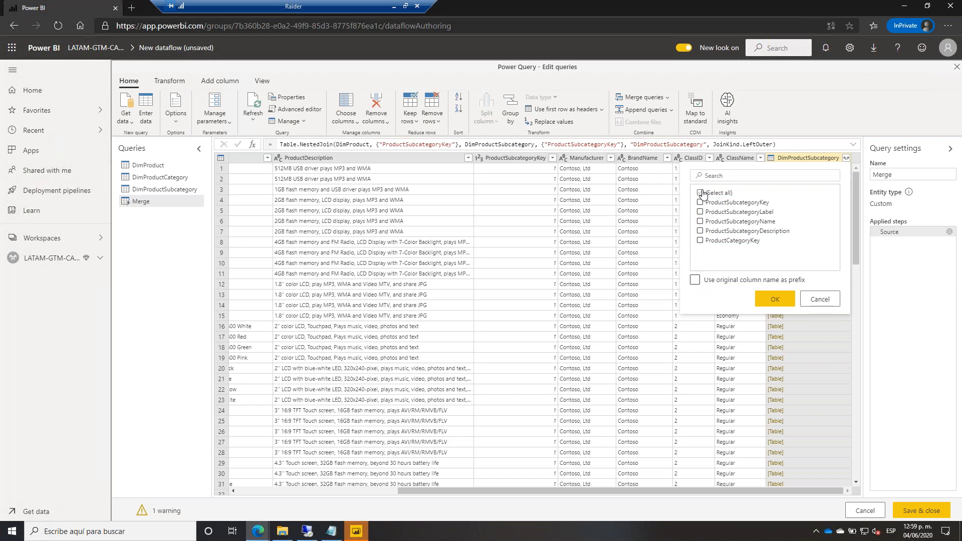
{"action": "left_click", "coordinate": [700, 221]}
{"action": "left_click", "coordinate": [701, 241]}
{"action": "left_click", "coordinate": [775, 298]}
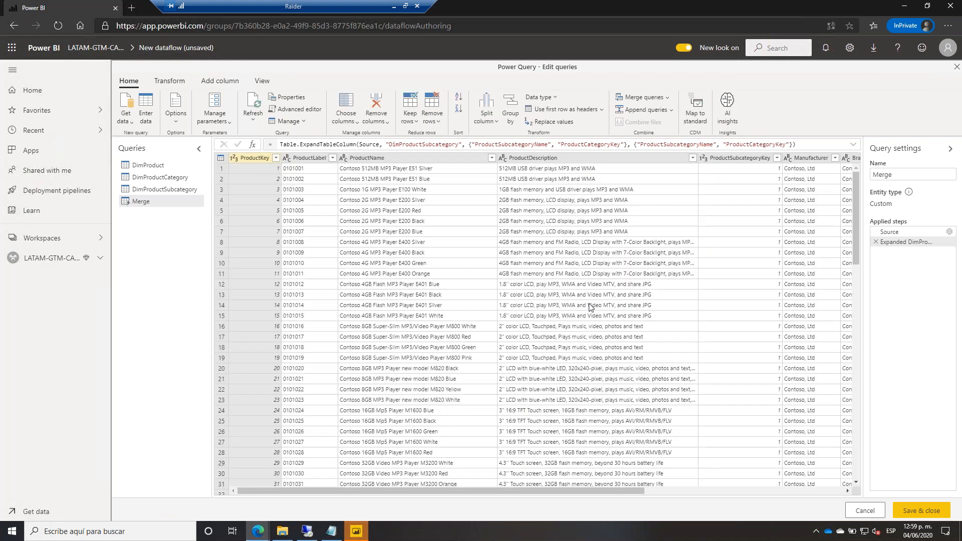
{"action": "left_click", "coordinate": [667, 97]}
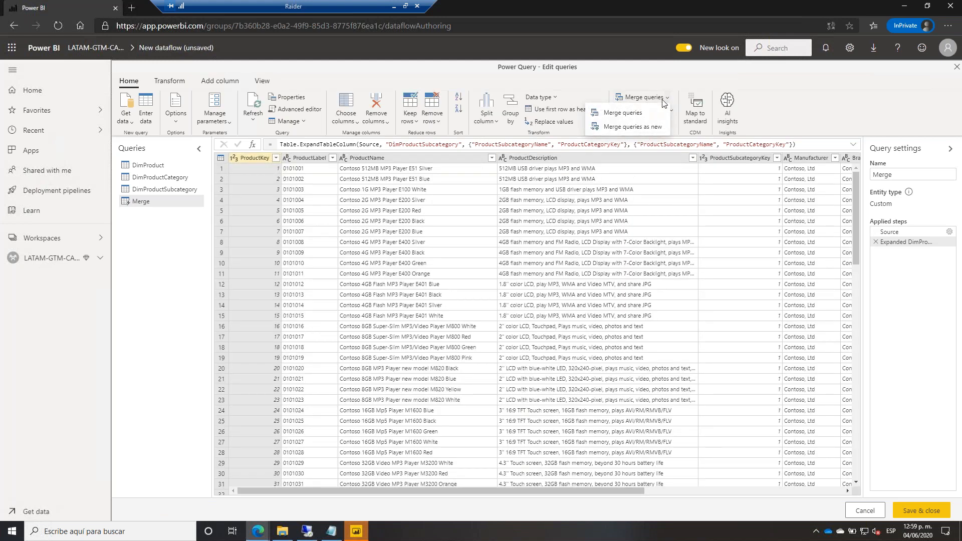
Merge DimProductCategory into the query on ProductCategoryKey.
{"action": "left_click", "coordinate": [640, 115]}
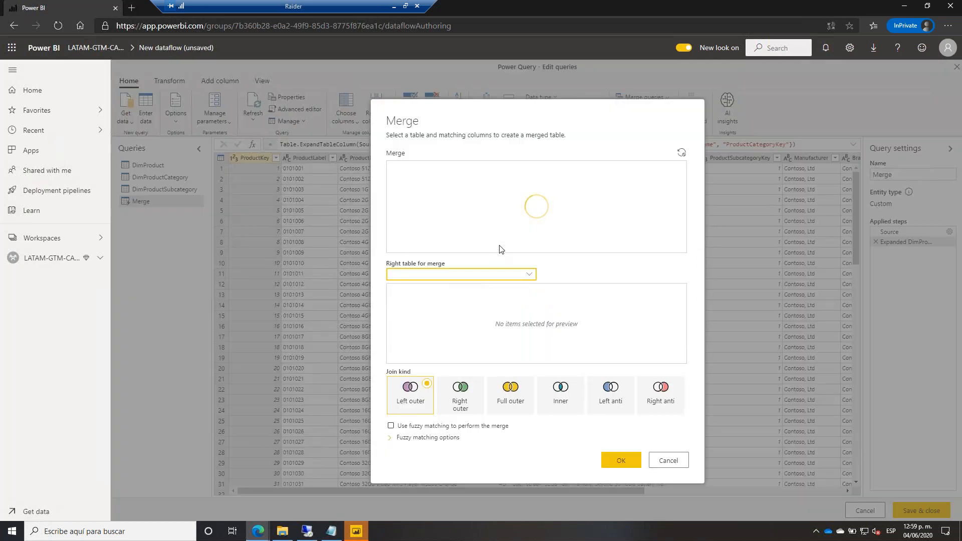
{"action": "left_click", "coordinate": [527, 276]}
{"action": "left_click", "coordinate": [488, 314]}
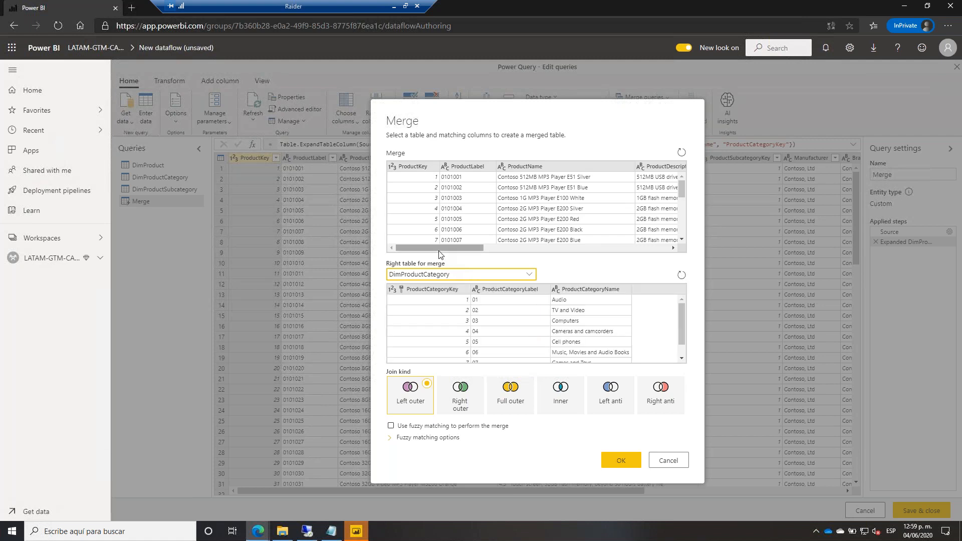
{"action": "left_click", "coordinate": [440, 251]}
{"action": "left_click_drag", "start_coordinate": [442, 255], "coordinate": [662, 252]}
{"action": "left_click", "coordinate": [443, 290]}
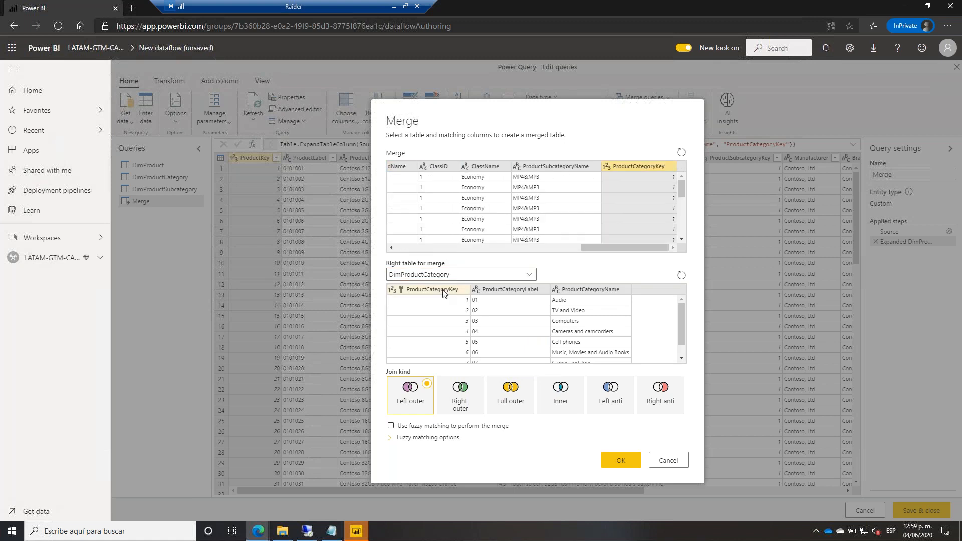
{"action": "left_click", "coordinate": [620, 480]}
Rename the merged query to Productos and save and close the editor.
{"action": "double_click", "coordinate": [893, 175]}
{"action": "type", "text": "Propuctos"}
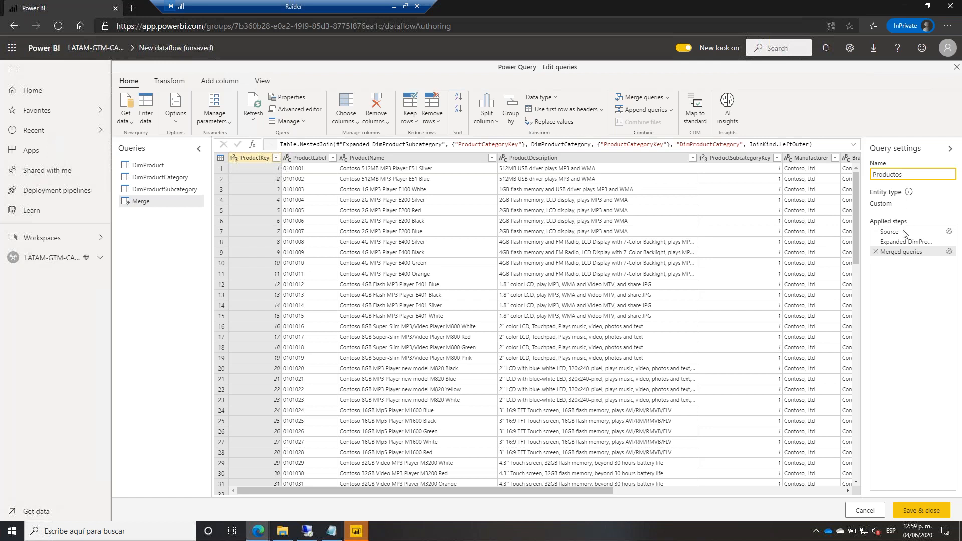
{"action": "left_click", "coordinate": [909, 511]}
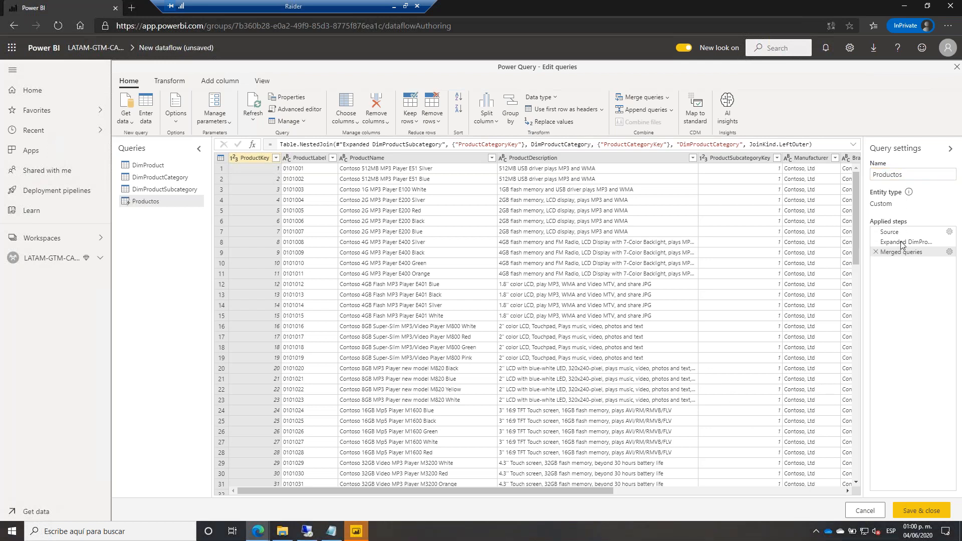
{"action": "left_click", "coordinate": [918, 511]}
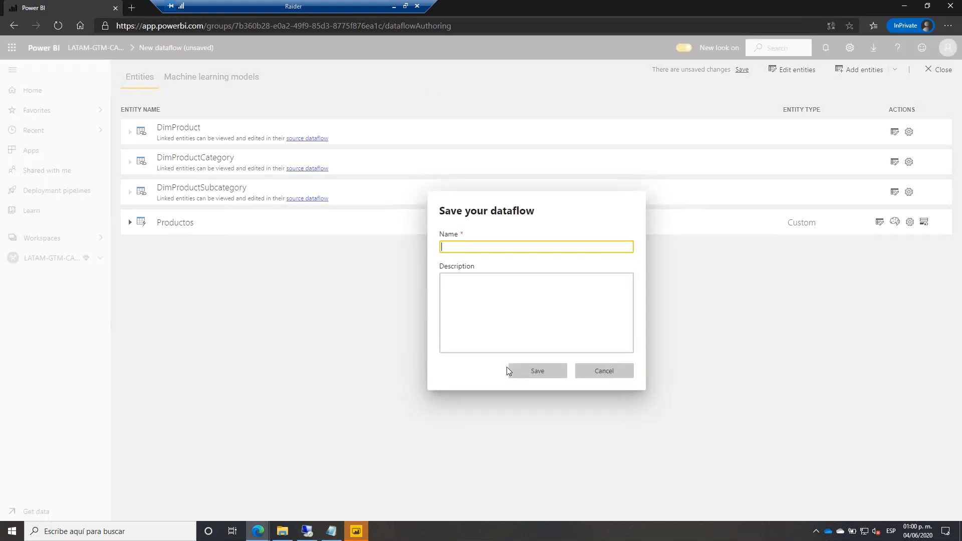
Save the dataflow under the name DF Test Link and start its refresh.
{"action": "type", "text": "DF"}
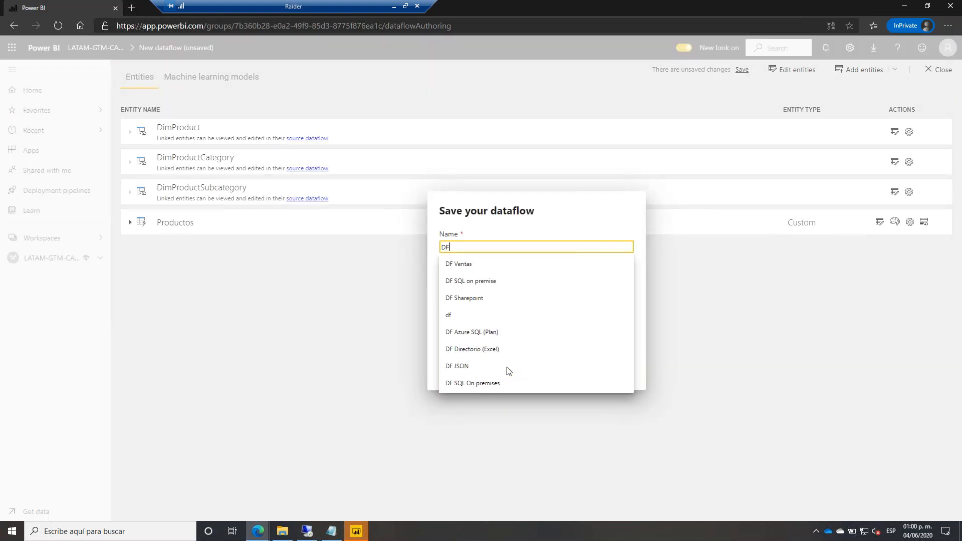
{"action": "type", "text": " Test"}
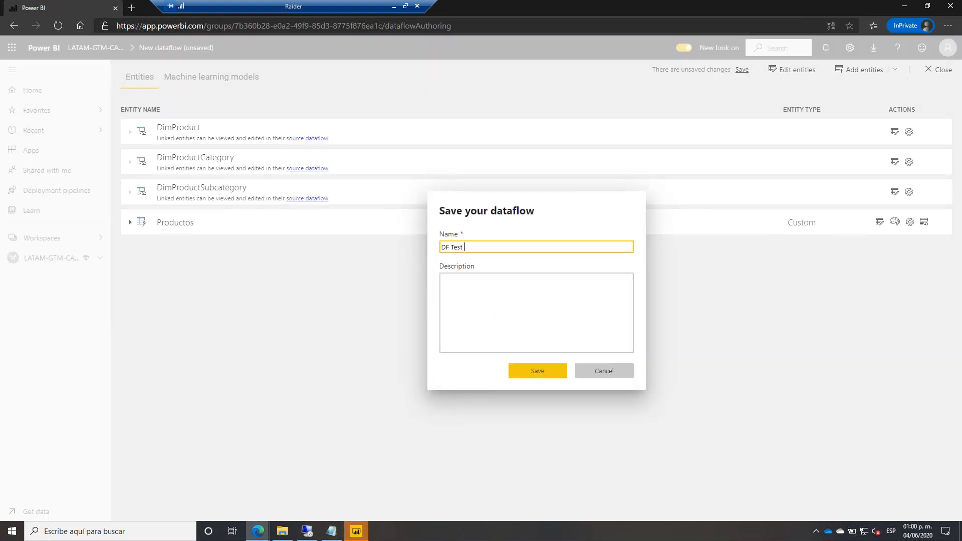
{"action": "type", "text": " Premium"}
{"action": "key", "text": "ctrl+shift+Left"}
{"action": "type", "text": "Link"}
{"action": "left_click", "coordinate": [539, 373]}
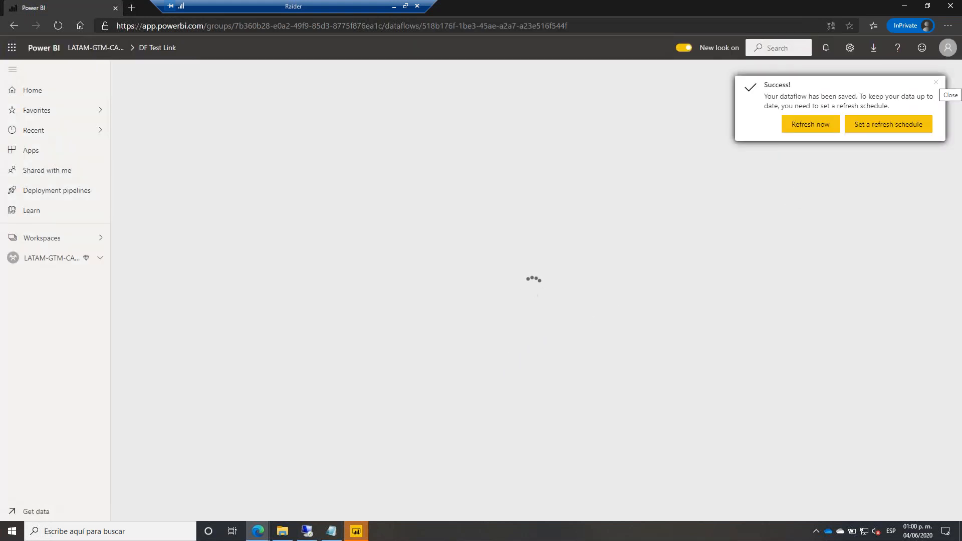
{"action": "left_click", "coordinate": [810, 124]}
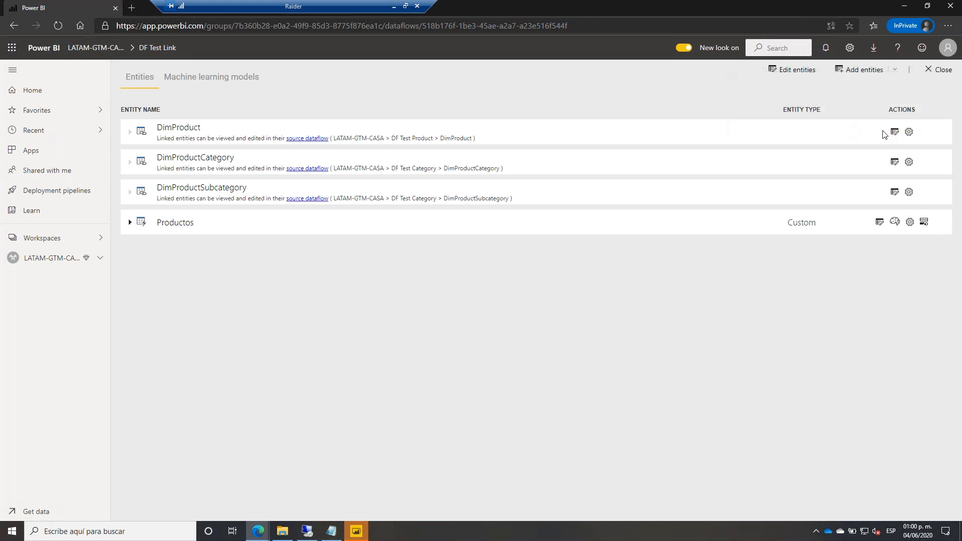
Close the dataflow and display the workspace as a lineage diagram centred on the DF Test cards.
{"action": "left_click", "coordinate": [944, 70]}
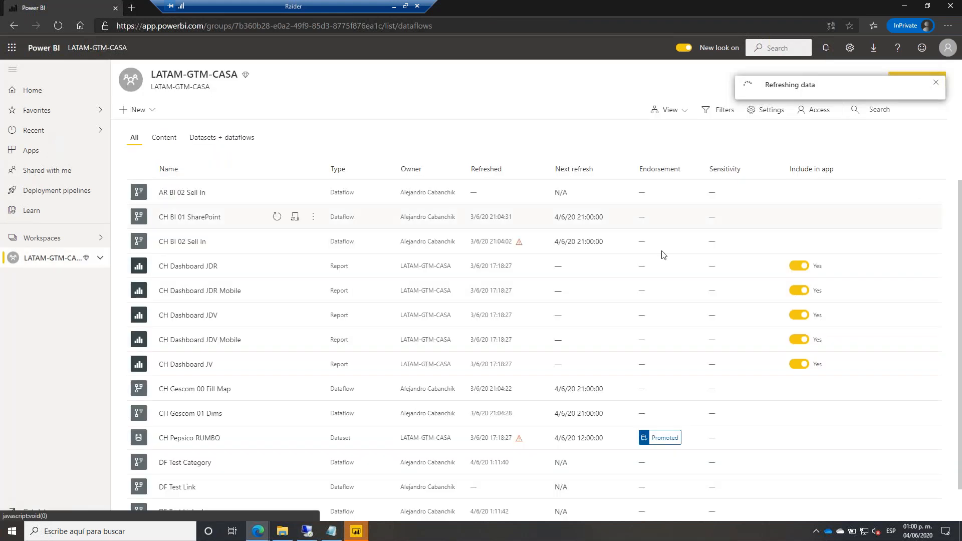
{"action": "left_click", "coordinate": [670, 110]}
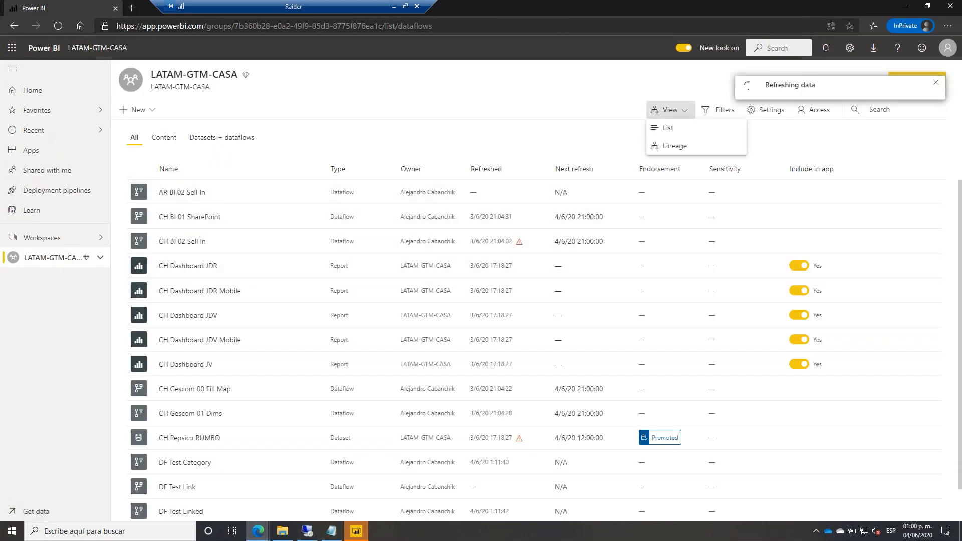
{"action": "left_click", "coordinate": [677, 144]}
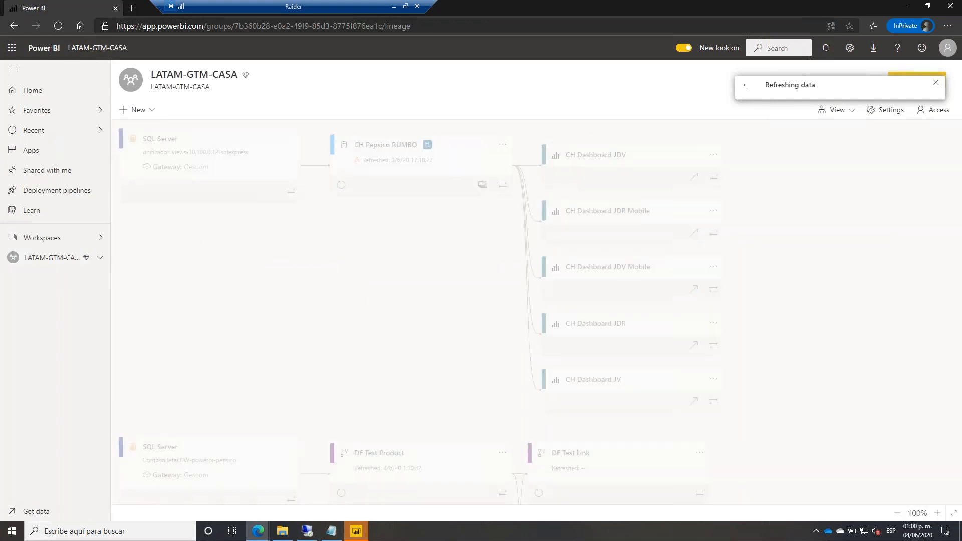
{"action": "scroll", "coordinate": [416, 310], "scroll_direction": "down", "scroll_amount": 1}
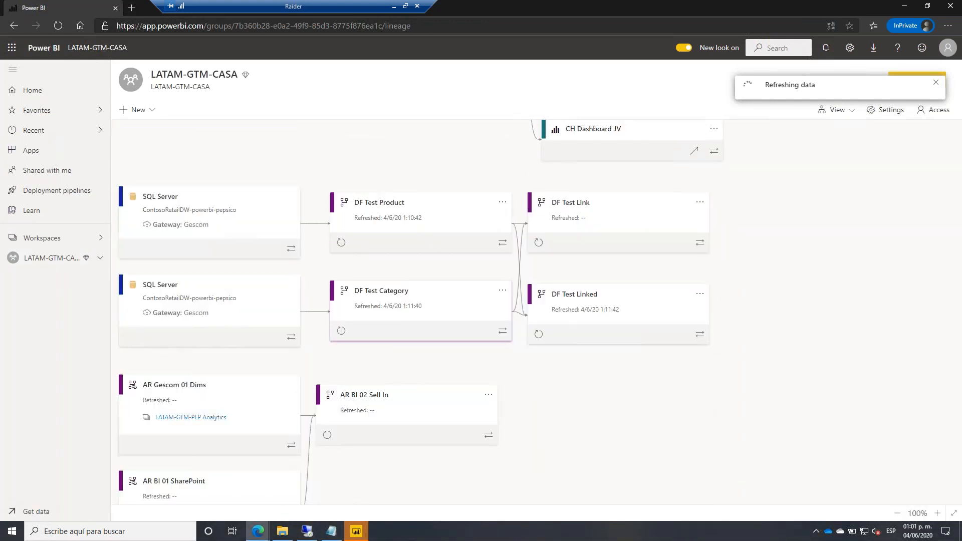
{"action": "scroll", "coordinate": [447, 258], "scroll_direction": "up", "scroll_amount": 2}
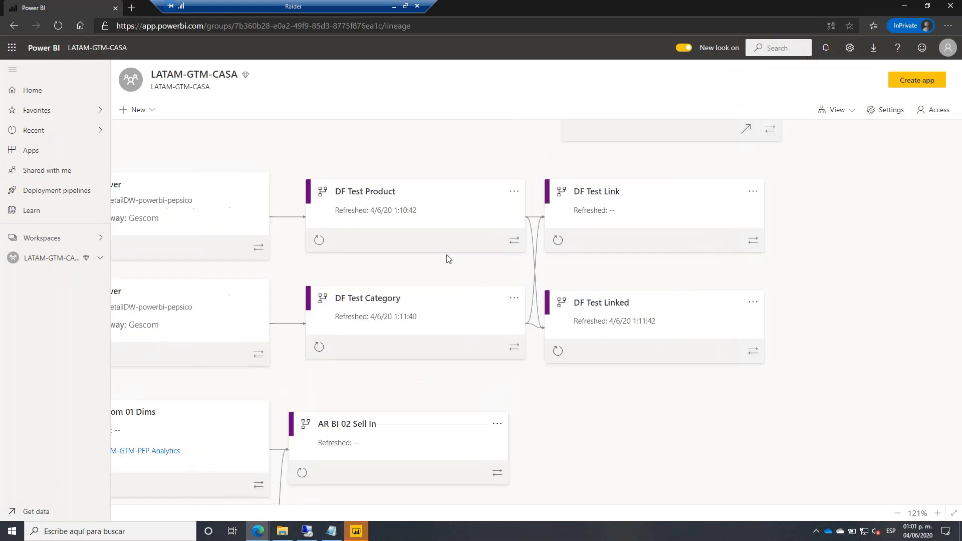
{"action": "scroll", "coordinate": [301, 242], "scroll_direction": "up", "scroll_amount": 2}
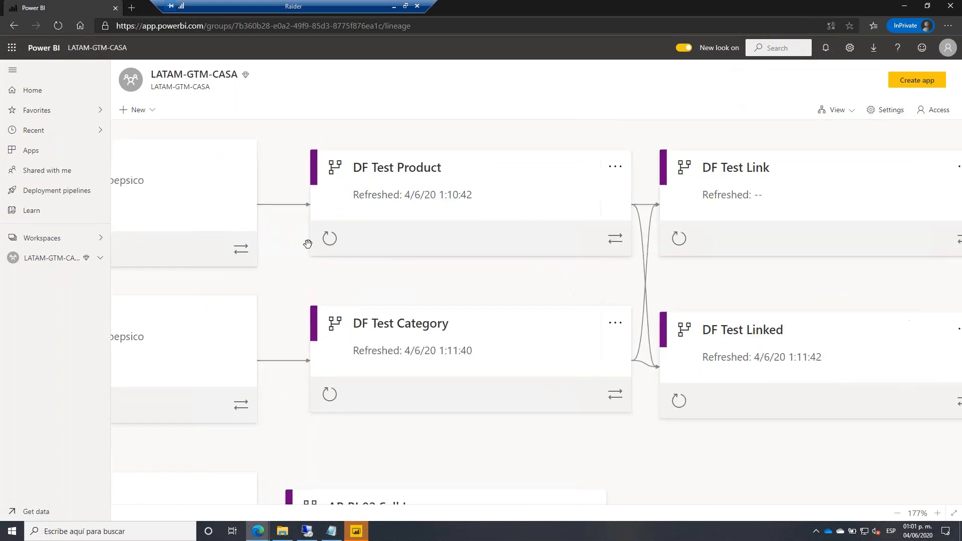
{"action": "left_click_drag", "start_coordinate": [466, 281], "coordinate": [352, 266]}
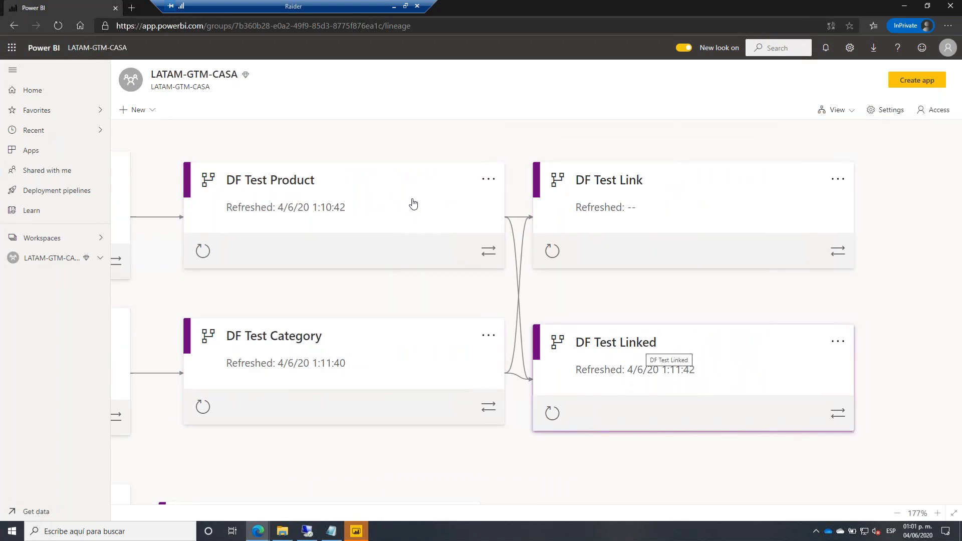
Refresh the DF Test Product dataflow and reload the page to update refresh times.
{"action": "left_click", "coordinate": [202, 251]}
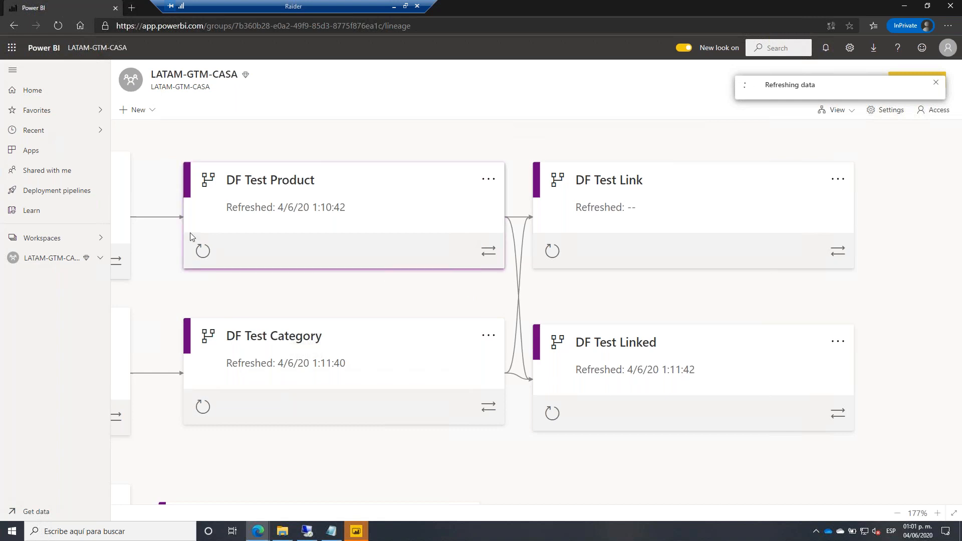
{"action": "left_click", "coordinate": [58, 26]}
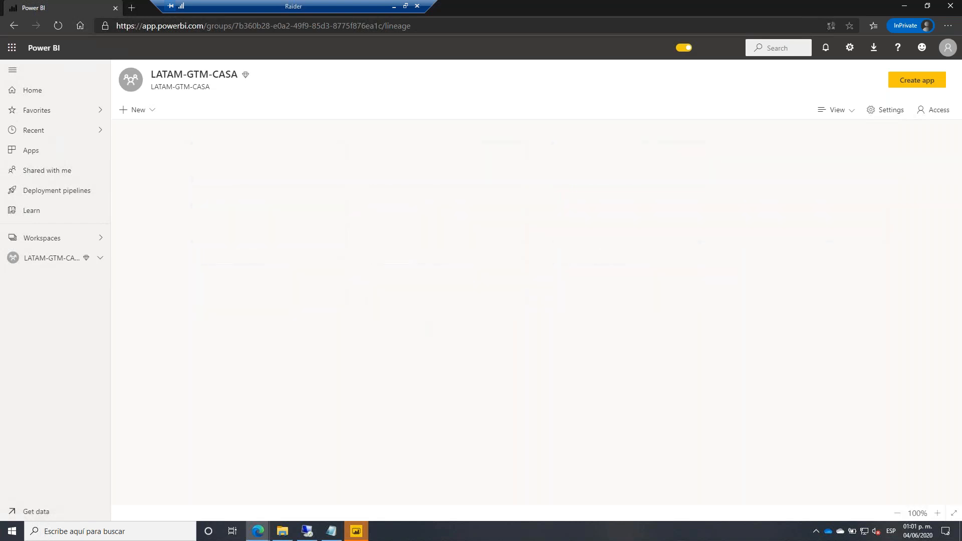
{"action": "scroll", "coordinate": [551, 331], "scroll_direction": "down", "scroll_amount": 4}
{"action": "scroll", "coordinate": [558, 329], "scroll_direction": "up", "scroll_amount": 3}
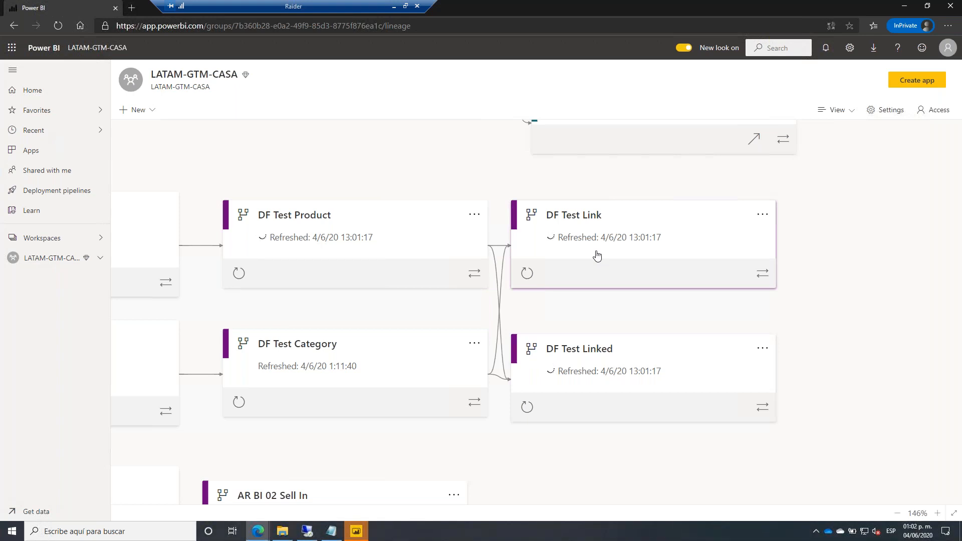
Reload the lineage view and review, then close, the DF Test Link dataflow details.
{"action": "left_click", "coordinate": [58, 25]}
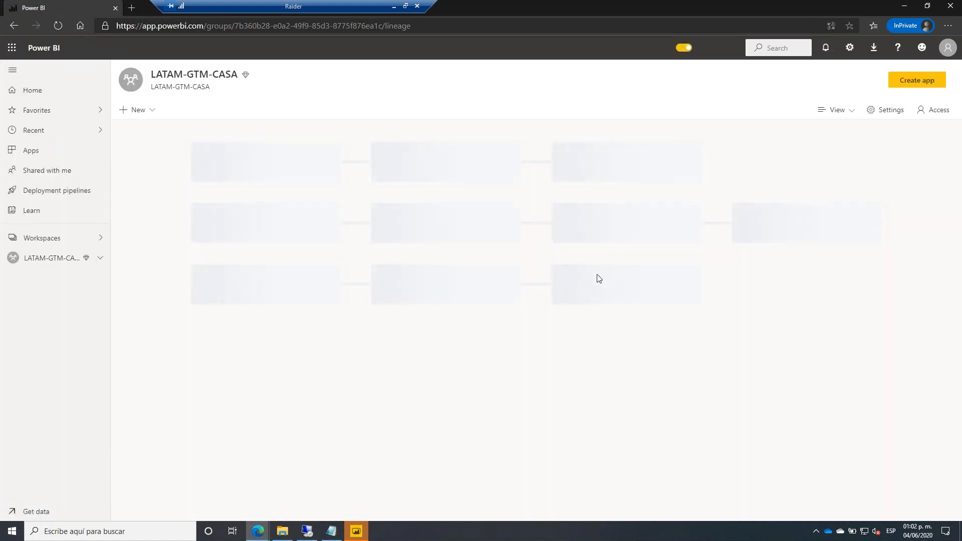
{"action": "scroll", "coordinate": [580, 295], "scroll_direction": "down", "scroll_amount": 3}
{"action": "scroll", "coordinate": [567, 347], "scroll_direction": "up", "scroll_amount": 4}
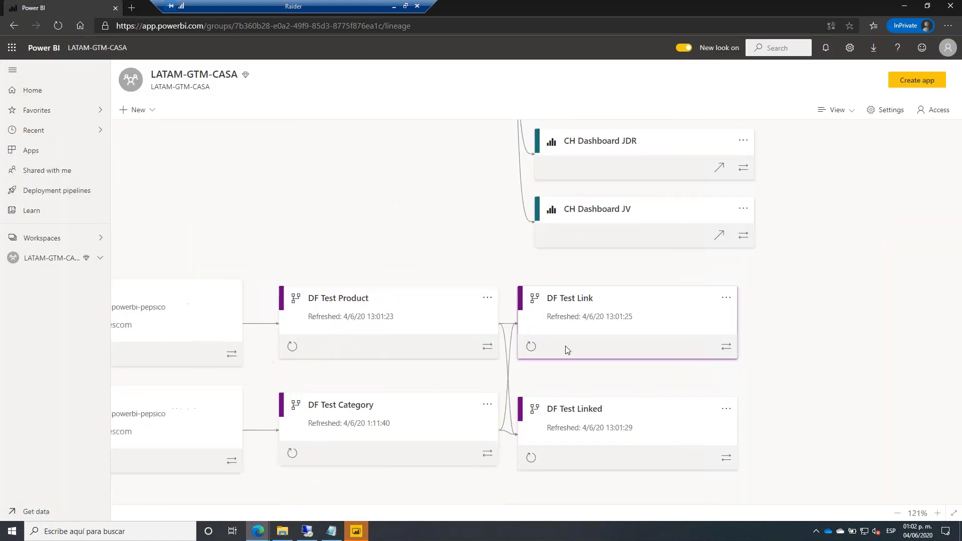
{"action": "left_click", "coordinate": [561, 307]}
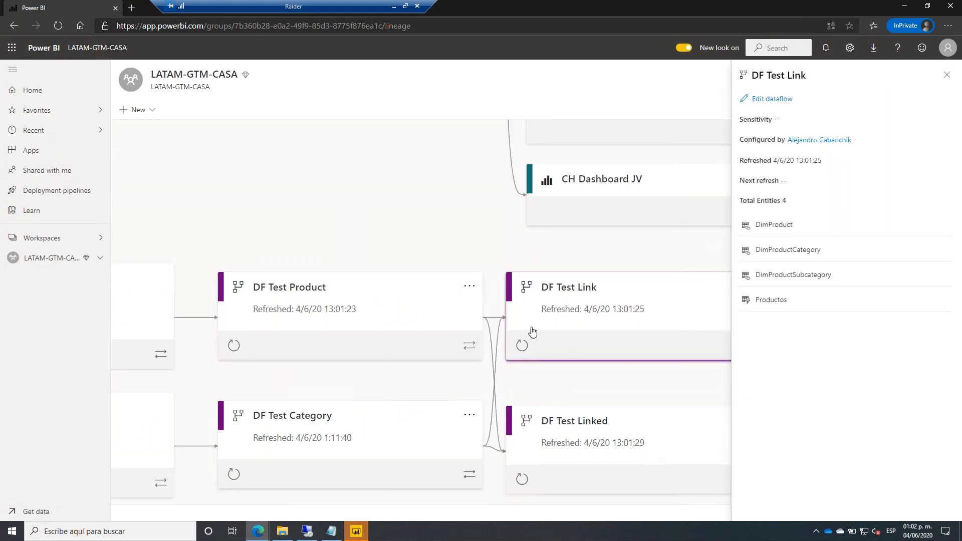
{"action": "left_click", "coordinate": [606, 378]}
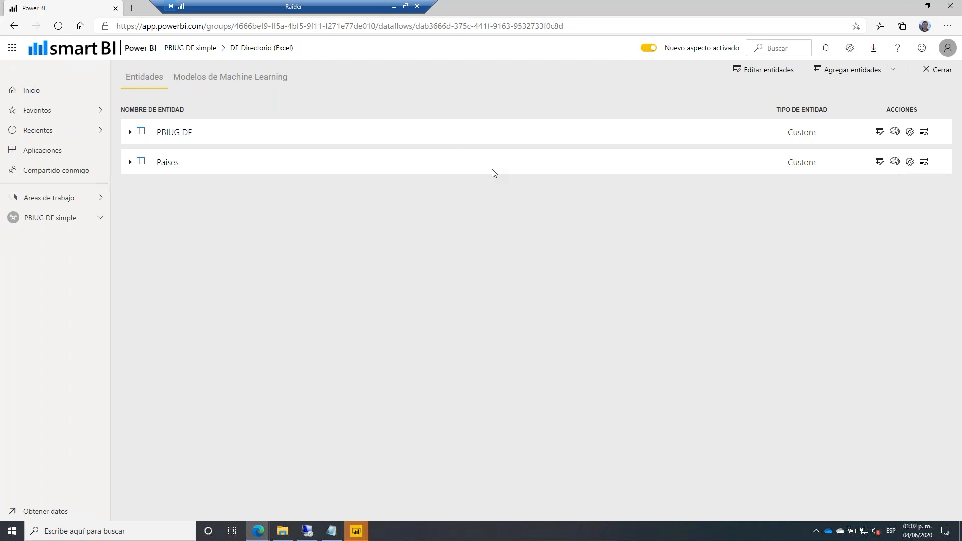
Switch to the Power BI Desktop report and launch a second Power BI Desktop instance.
{"action": "left_click", "coordinate": [356, 531]}
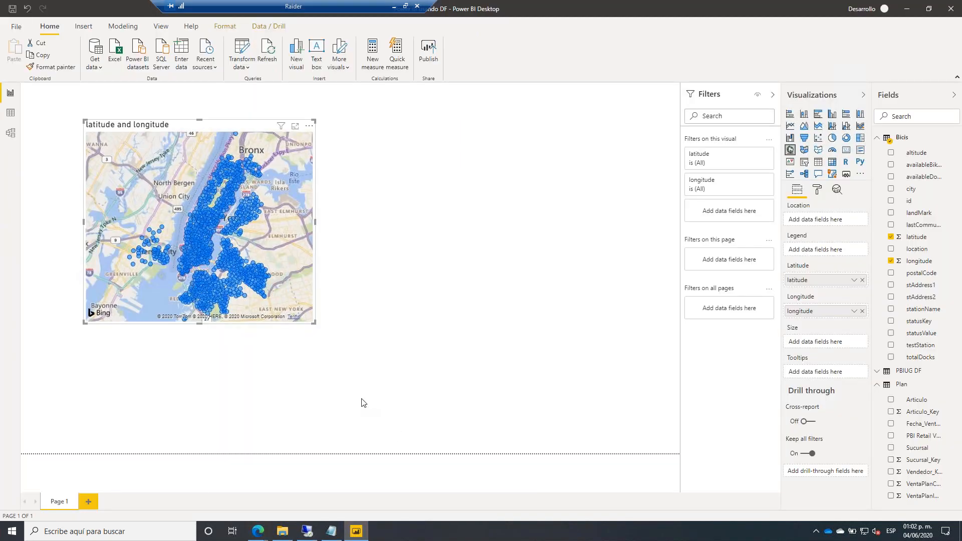
{"action": "left_click", "coordinate": [12, 531]}
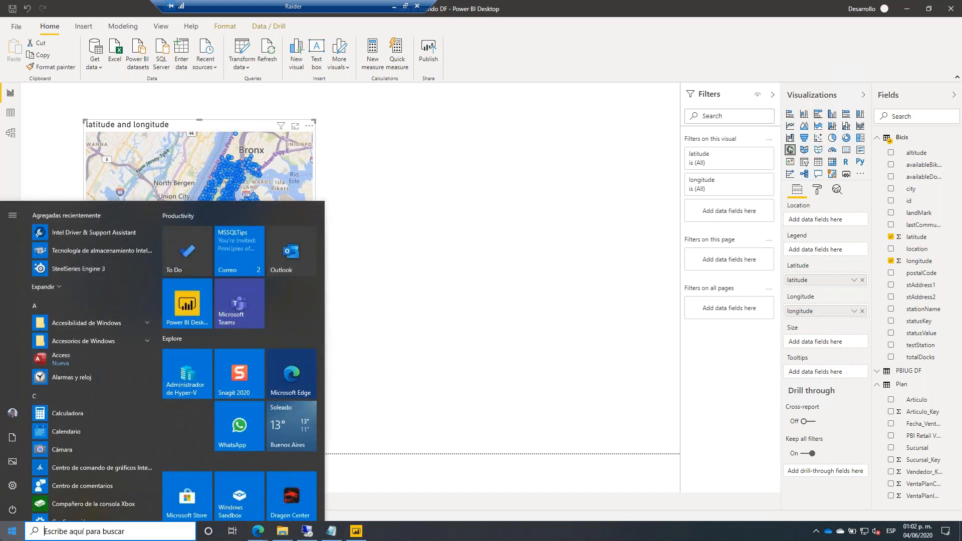
{"action": "left_click", "coordinate": [207, 301]}
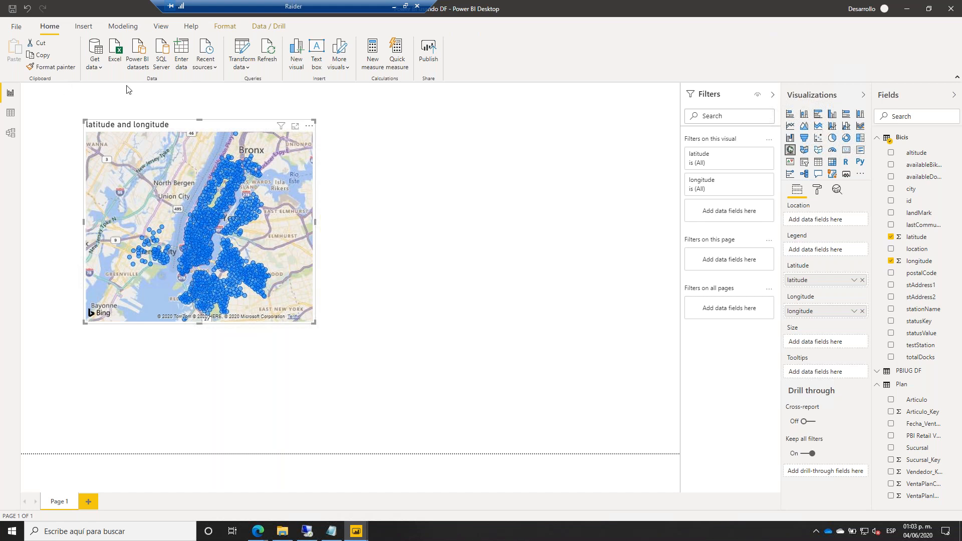
Open the Plan query's M code in Advanced Editor and select its PowerBI.Dataflows source lines.
{"action": "left_click", "coordinate": [242, 50]}
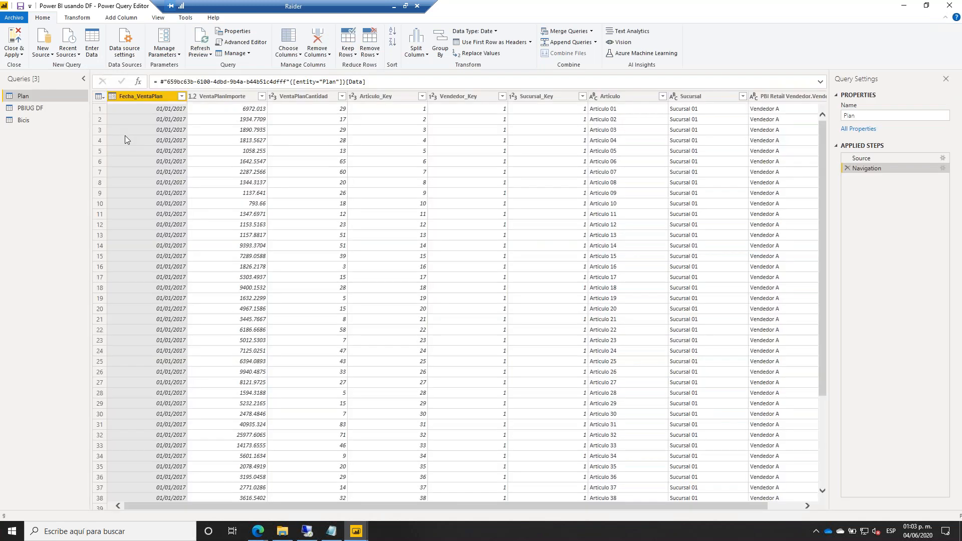
{"action": "right_click", "coordinate": [41, 97]}
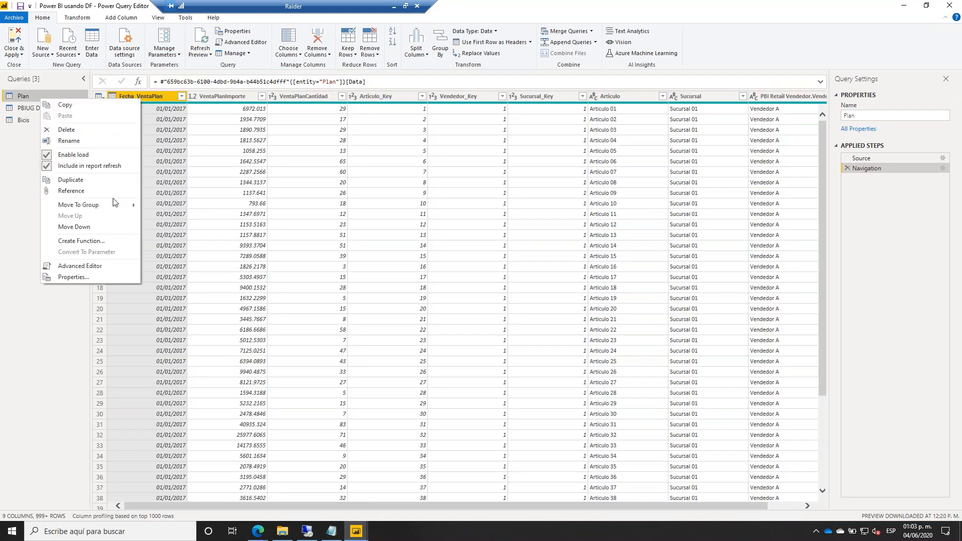
{"action": "left_click", "coordinate": [97, 271]}
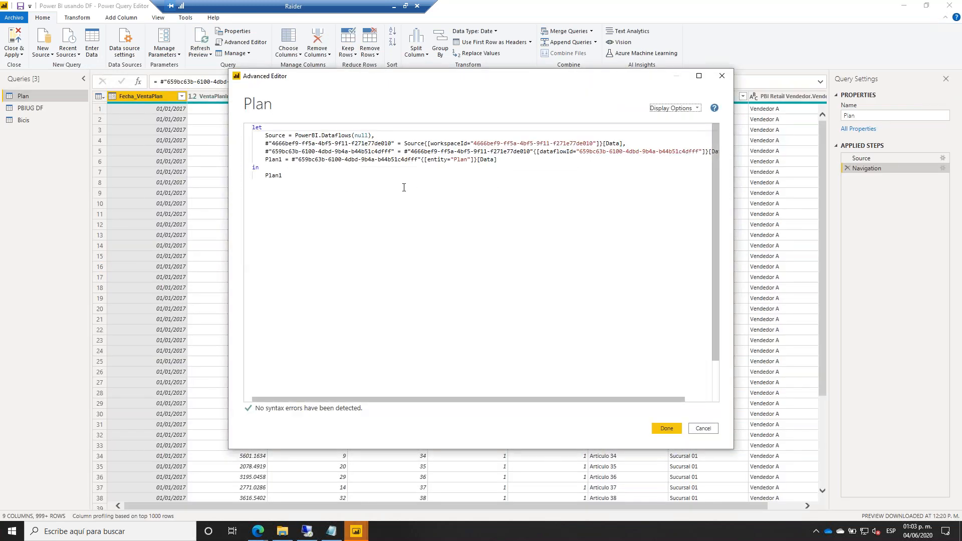
{"action": "left_click_drag", "start_coordinate": [266, 136], "coordinate": [374, 136]}
{"action": "triple_click", "coordinate": [459, 143]}
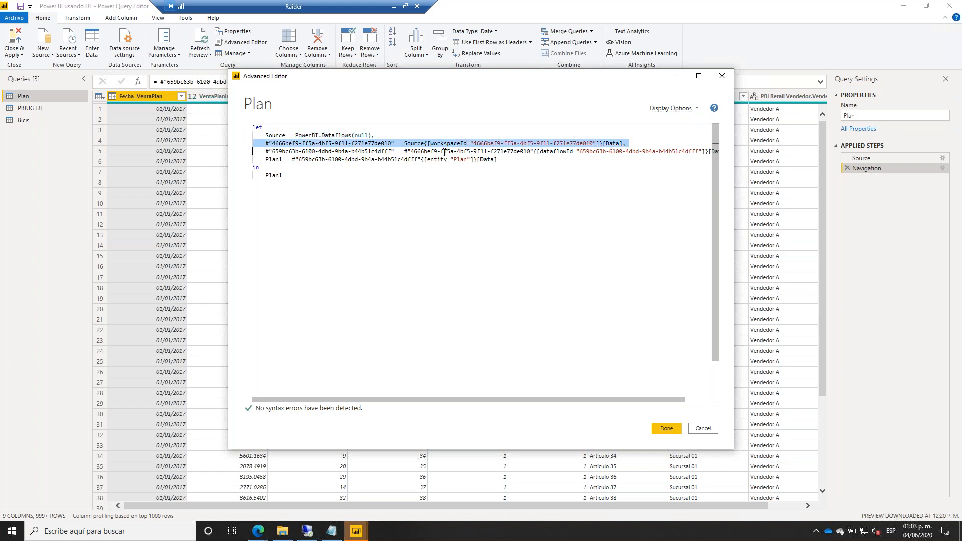
{"action": "triple_click", "coordinate": [437, 151]}
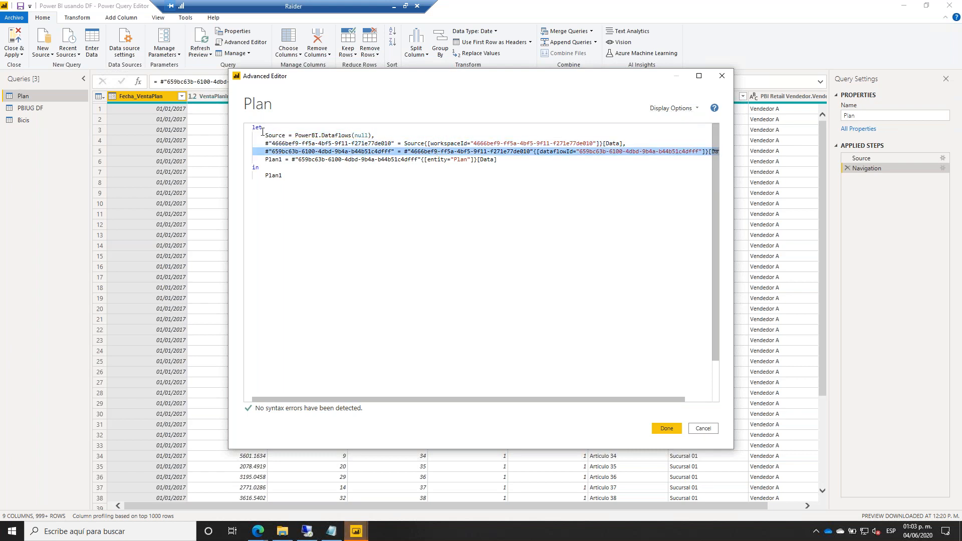
{"action": "left_click_drag", "start_coordinate": [254, 128], "coordinate": [714, 151]}
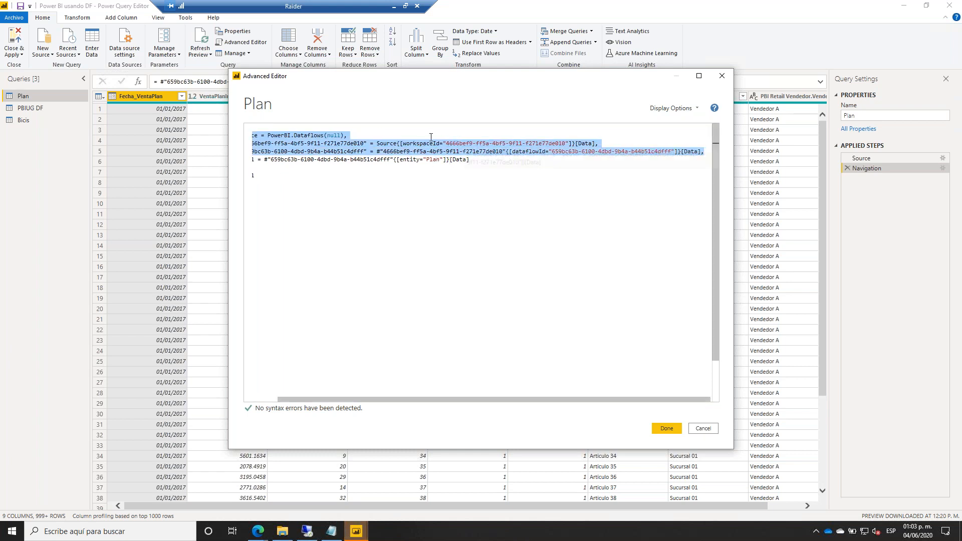
Connect to SQL Server sql19 with database smartbisolution.
{"action": "mouse_move", "coordinate": [356, 531]}
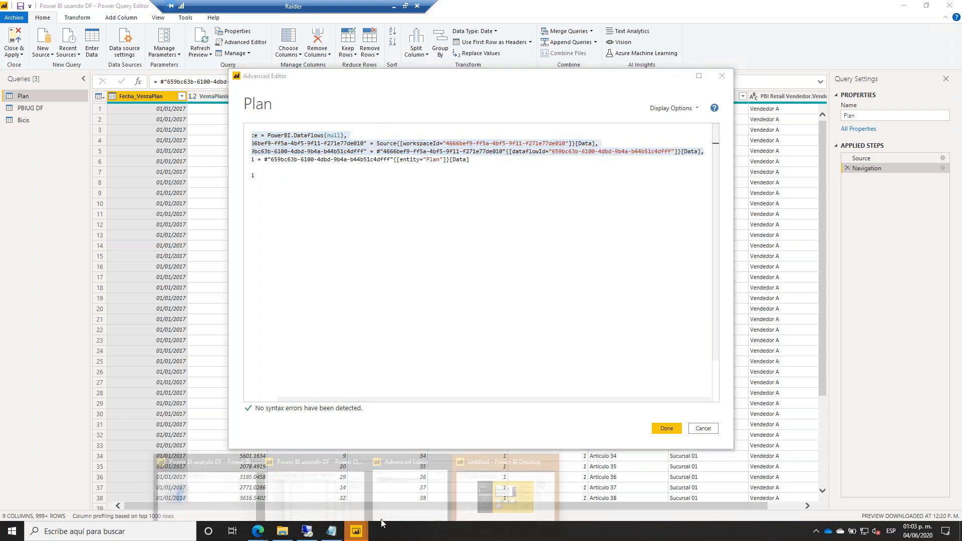
{"action": "mouse_move", "coordinate": [481, 494]}
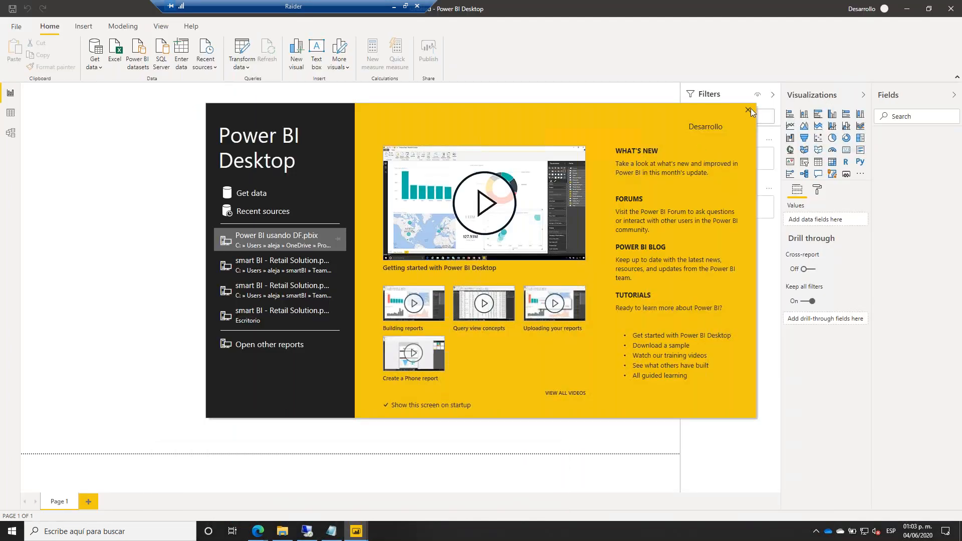
{"action": "left_click", "coordinate": [748, 110]}
{"action": "left_click", "coordinate": [102, 69]}
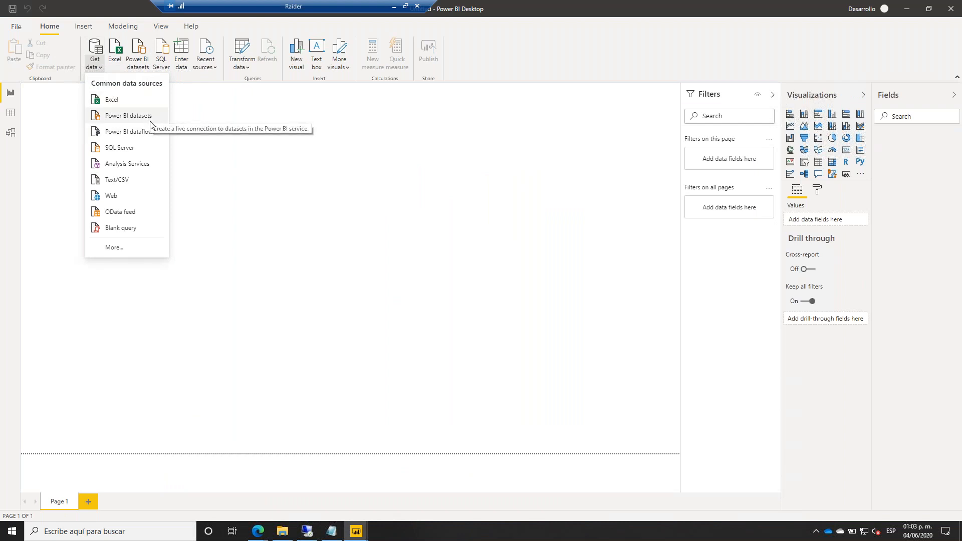
{"action": "left_click", "coordinate": [137, 148]}
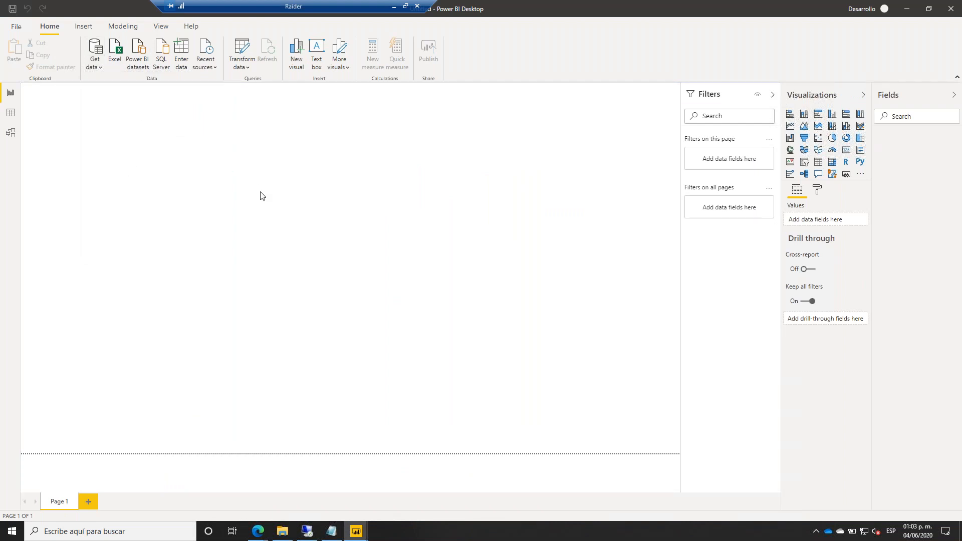
{"action": "type", "text": "sql19"}
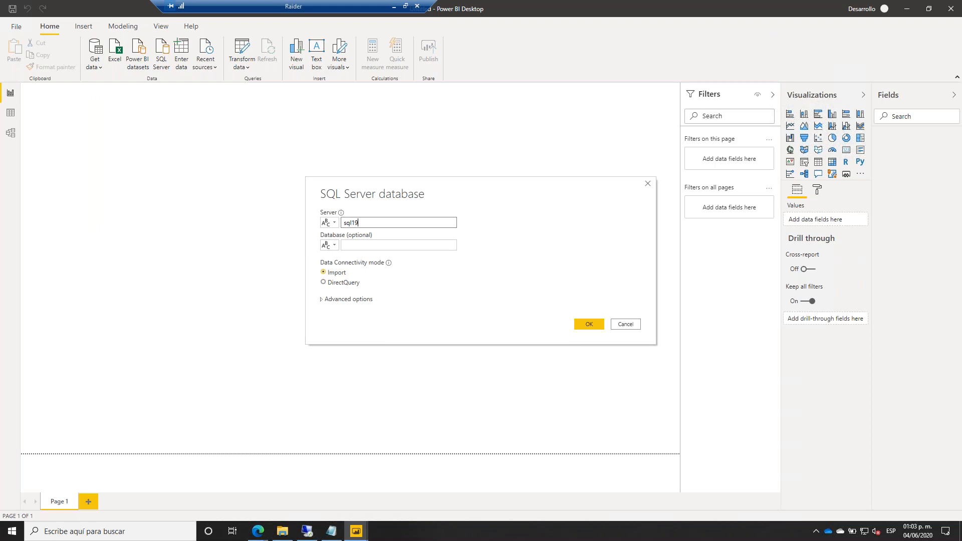
{"action": "key", "text": "Tab"}
{"action": "type", "text": "smartbisdolution"}
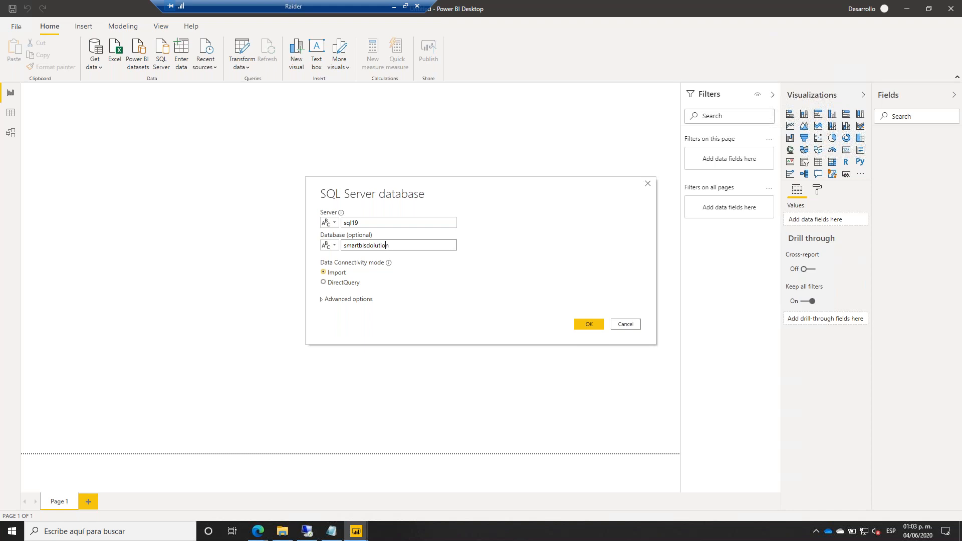
{"action": "key", "text": "Delete"}
{"action": "left_click", "coordinate": [585, 325]}
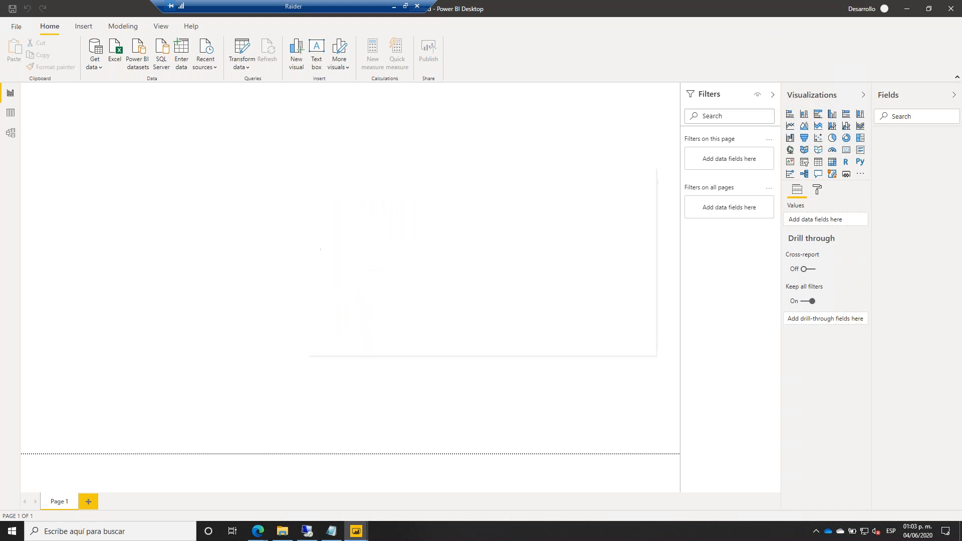
Sign in with a database user name and password, accepting an unencrypted connection.
{"action": "left_click", "coordinate": [340, 211]}
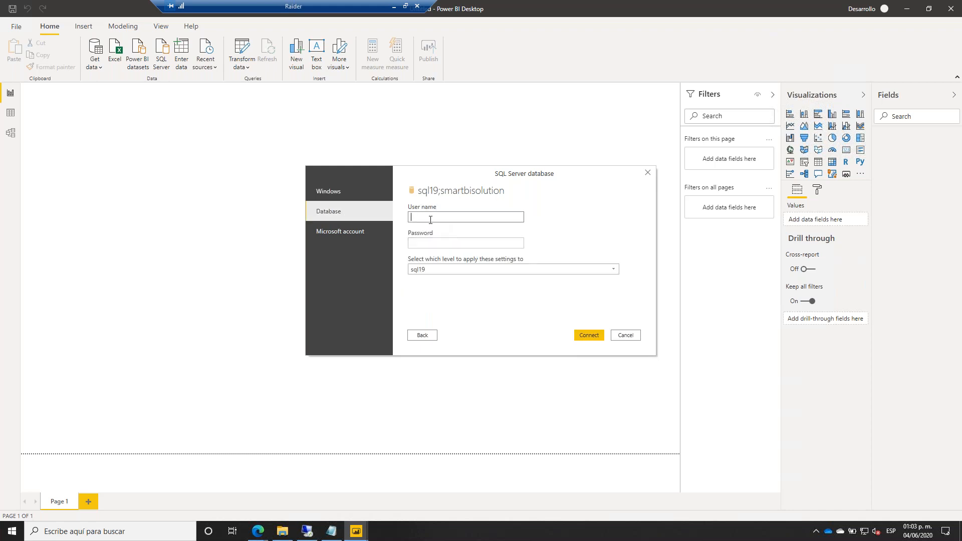
{"action": "type", "text": "powerbi"}
{"action": "key", "text": "Tab"}
{"action": "type", "text": "p"}
{"action": "key", "text": "BackSpace"}
{"action": "type", "text": "•••••••"}
{"action": "key", "text": "Return"}
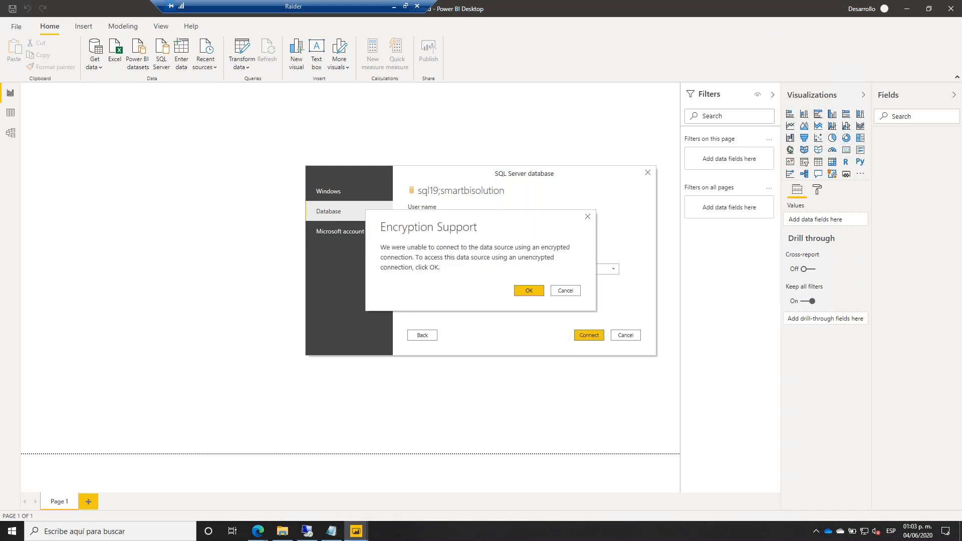
{"action": "left_click", "coordinate": [522, 293]}
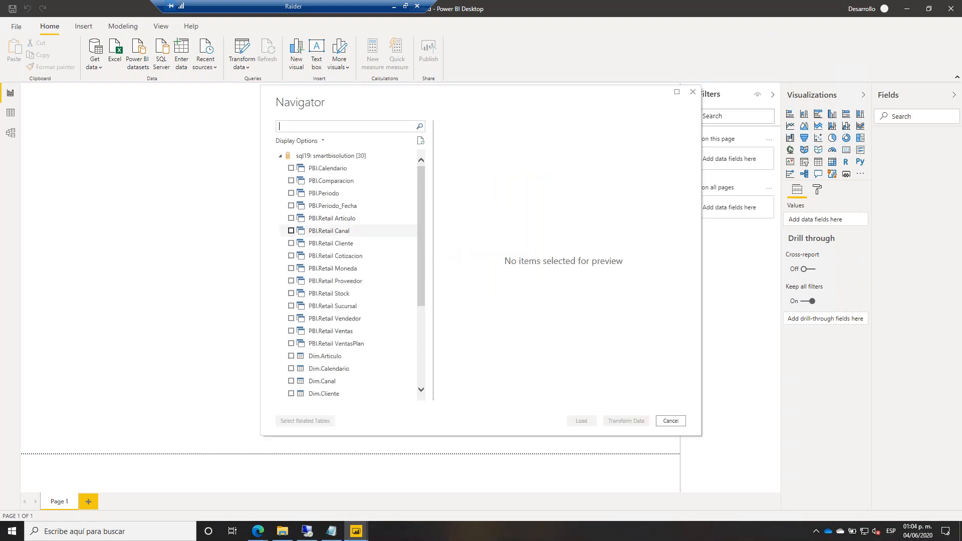
Tick the PBI.Retail Canal table and load it into Power Query Editor.
{"action": "left_click", "coordinate": [303, 233]}
{"action": "left_click", "coordinate": [291, 230]}
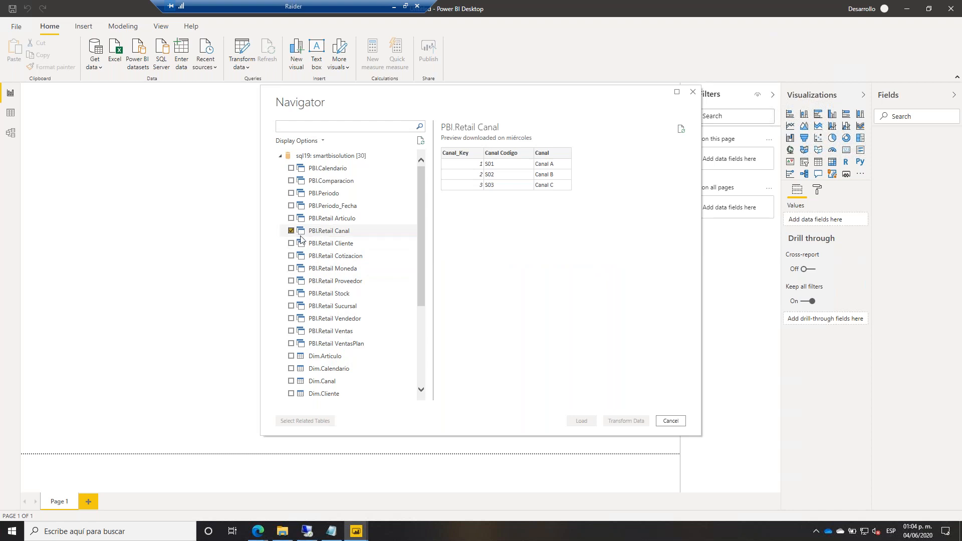
{"action": "left_click", "coordinate": [637, 424]}
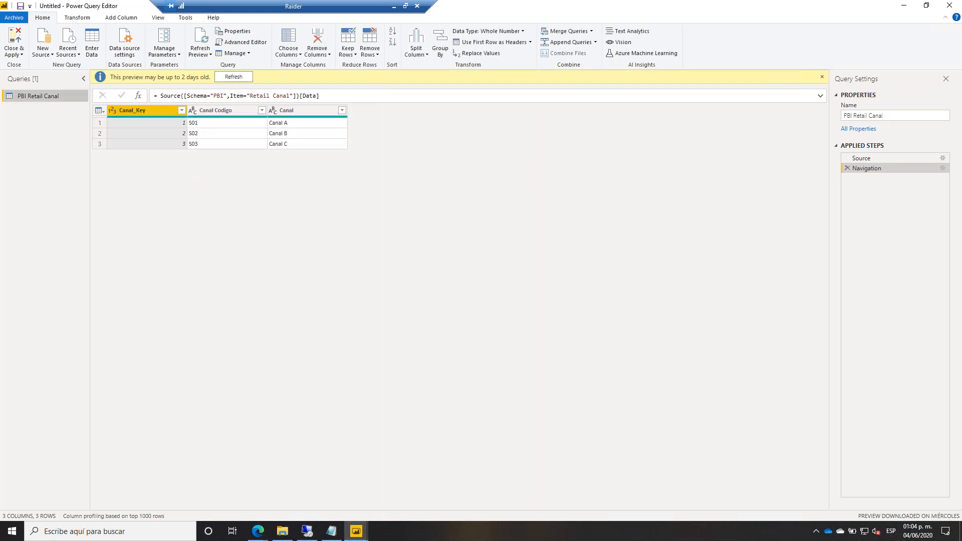
Open PBI Retail Canal in Advanced Editor and select its SQL source and navigation lines.
{"action": "right_click", "coordinate": [49, 96]}
{"action": "left_click", "coordinate": [121, 264]}
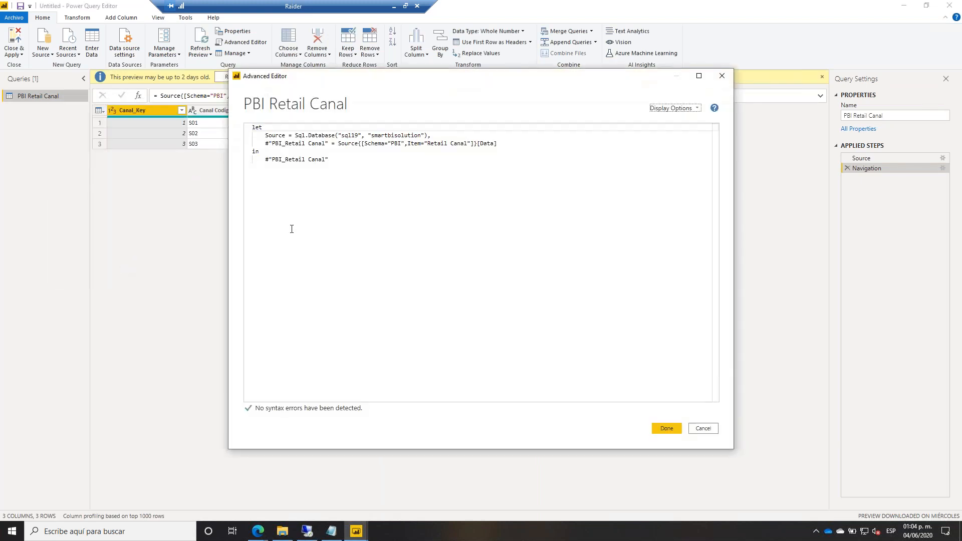
{"action": "left_click_drag", "start_coordinate": [497, 143], "coordinate": [253, 135]}
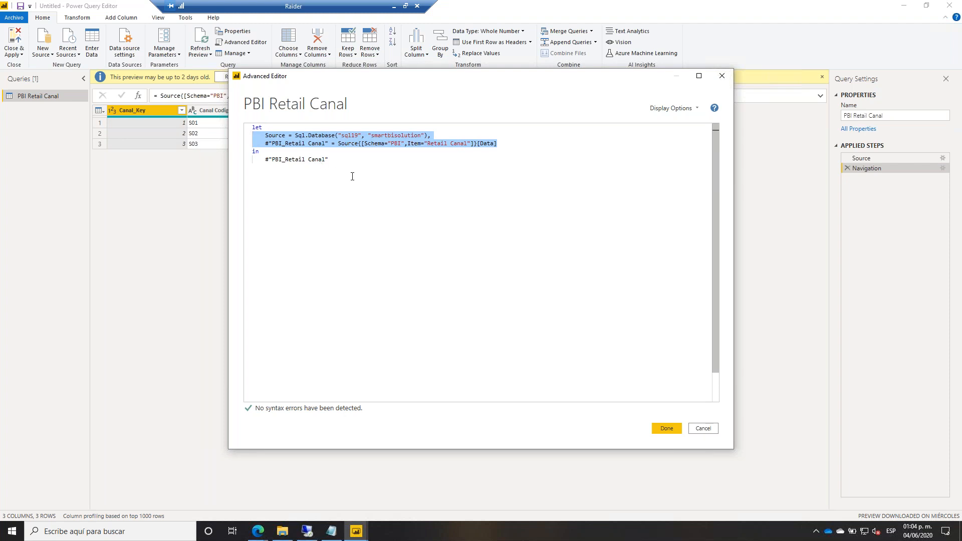
{"action": "left_click", "coordinate": [519, 146]}
{"action": "key", "text": "Return"}
{"action": "key", "text": "Return"}
{"action": "key", "text": "Return"}
{"action": "left_click", "coordinate": [519, 146]}
{"action": "key", "text": "shift+Up"}
{"action": "key", "text": "shift+Home"}
{"action": "key", "text": "shift+Home"}
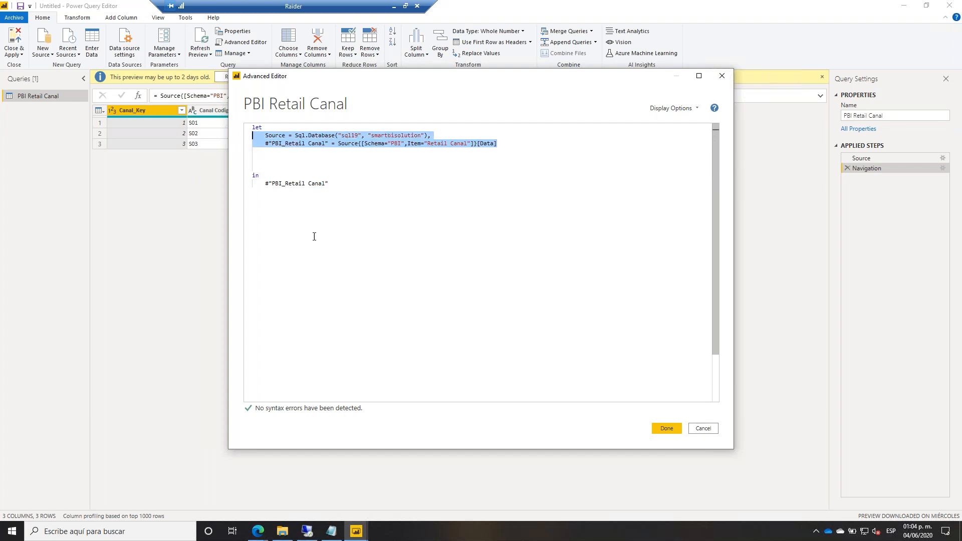
Copy the Plan query's PowerBI.Dataflows source code and paste it over the SQL Server lines.
{"action": "left_click", "coordinate": [357, 530]}
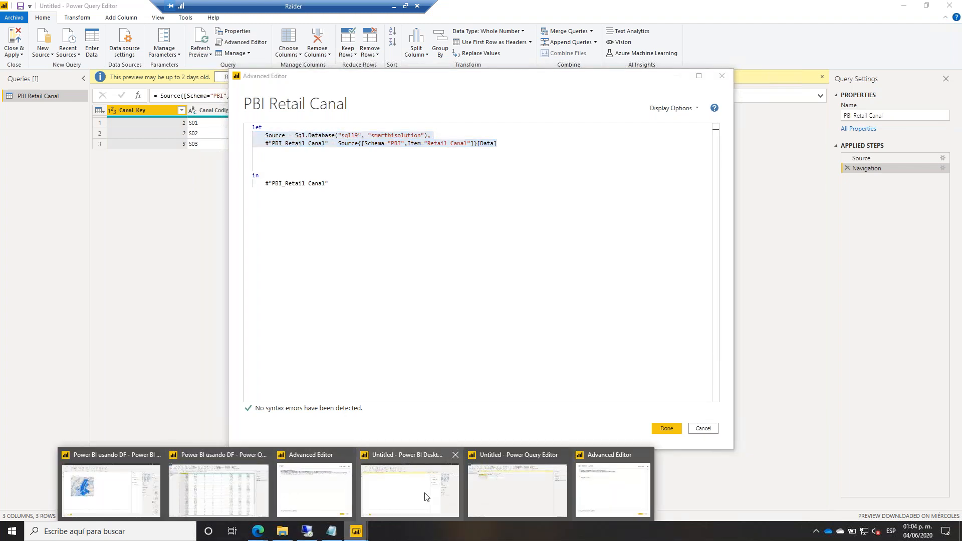
{"action": "left_click", "coordinate": [317, 489]}
{"action": "left_click_drag", "start_coordinate": [506, 161], "coordinate": [232, 139]}
{"action": "key", "text": "ctrl+c"}
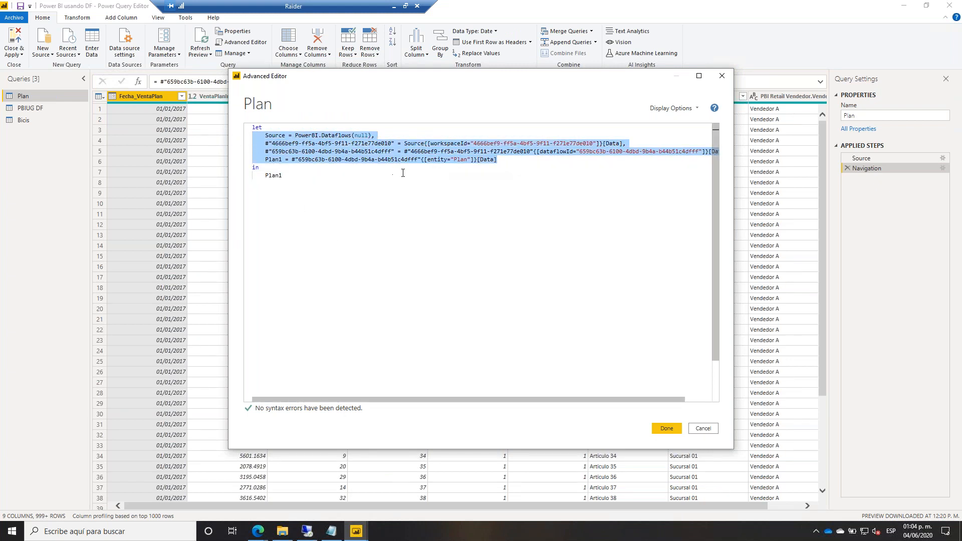
{"action": "key", "text": "alt+Tab"}
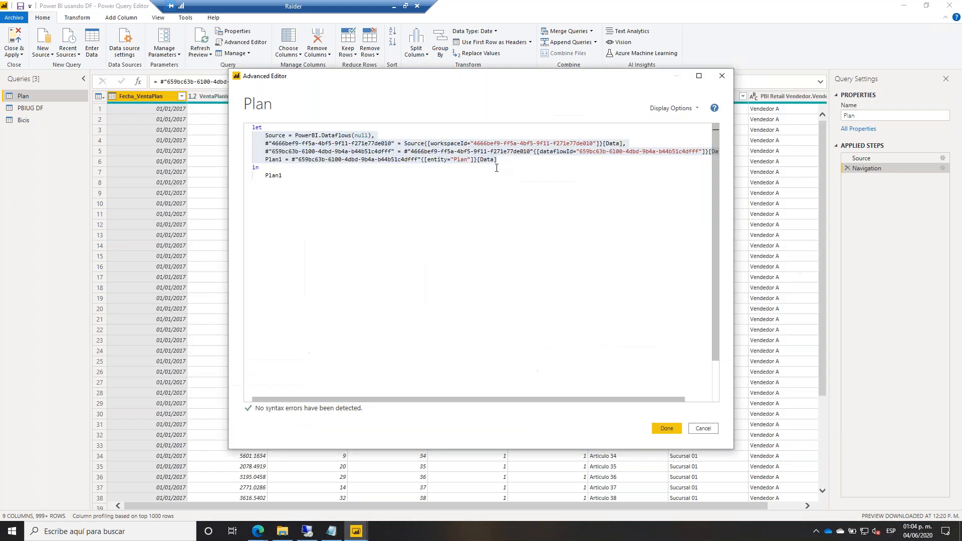
{"action": "key", "text": "alt+Tab"}
{"action": "key", "text": "alt+Tab"}
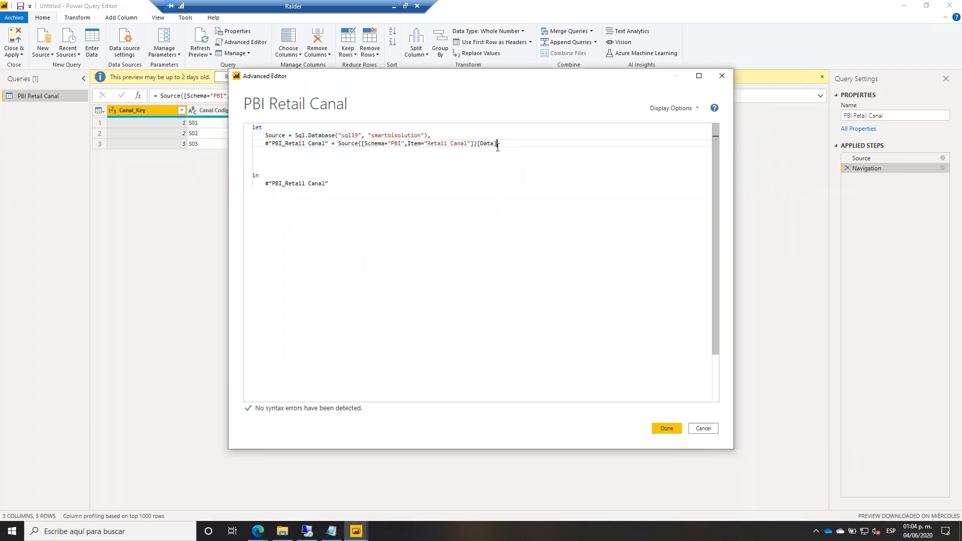
{"action": "left_click_drag", "start_coordinate": [383, 166], "coordinate": [246, 136]}
{"action": "key", "text": "ctrl+v"}
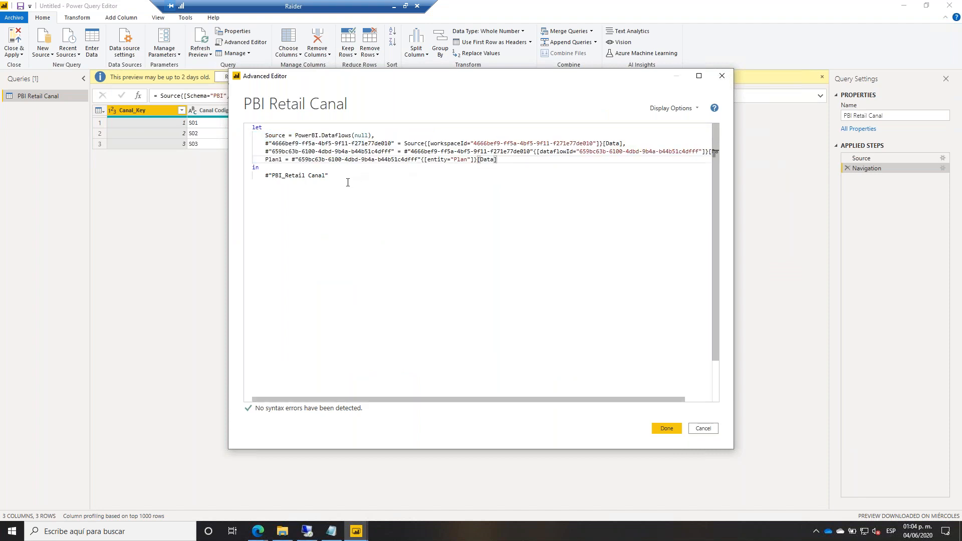
Make the query return Plan1, remove the stray comma and blank lines, and apply.
{"action": "double_click", "coordinate": [274, 159]}
{"action": "key", "text": "ctrl+c"}
{"action": "left_click_drag", "start_coordinate": [265, 176], "coordinate": [330, 176]}
{"action": "key", "text": "ctrl+v"}
{"action": "left_click", "coordinate": [501, 160]}
{"action": "type", "text": ","}
{"action": "key", "text": "Return"}
{"action": "key", "text": "Return"}
{"action": "key", "text": "Return"}
{"action": "key", "text": "Return"}
{"action": "key", "text": "Return"}
{"action": "key", "text": "Return"}
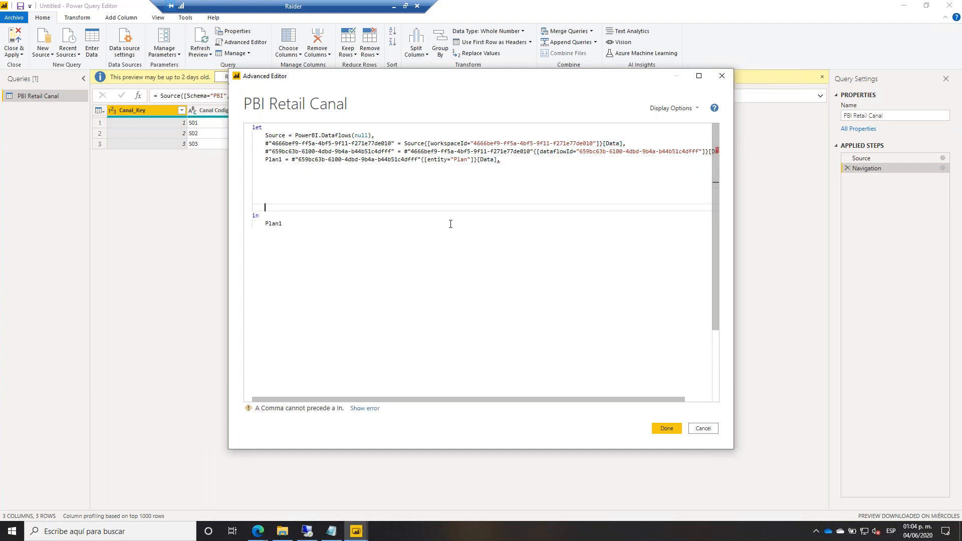
{"action": "left_click", "coordinate": [505, 165]}
{"action": "left_click", "coordinate": [505, 161]}
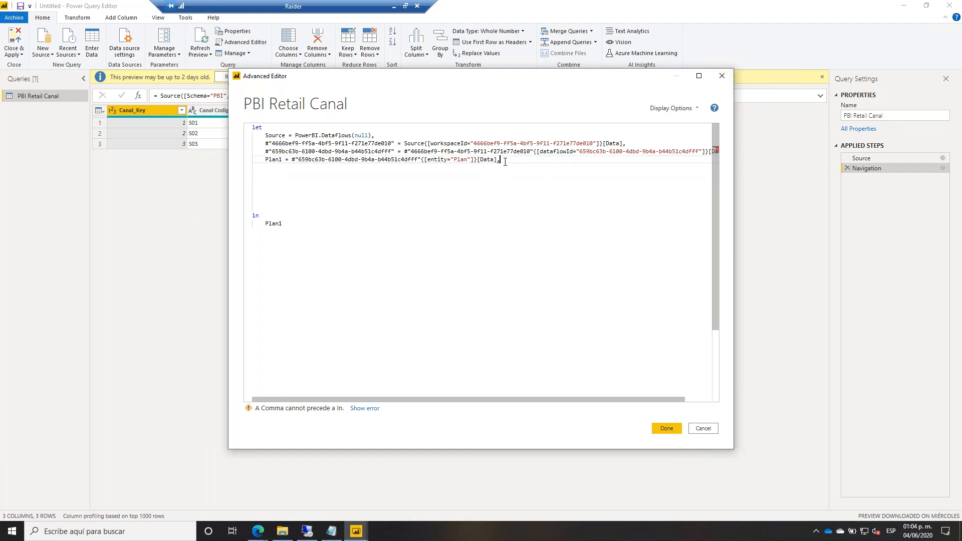
{"action": "key", "text": "BackSpace"}
{"action": "left_click", "coordinate": [388, 201]}
{"action": "key", "text": "BackSpace"}
{"action": "key", "text": "BackSpace"}
{"action": "key", "text": "BackSpace"}
{"action": "key", "text": "BackSpace"}
{"action": "key", "text": "BackSpace"}
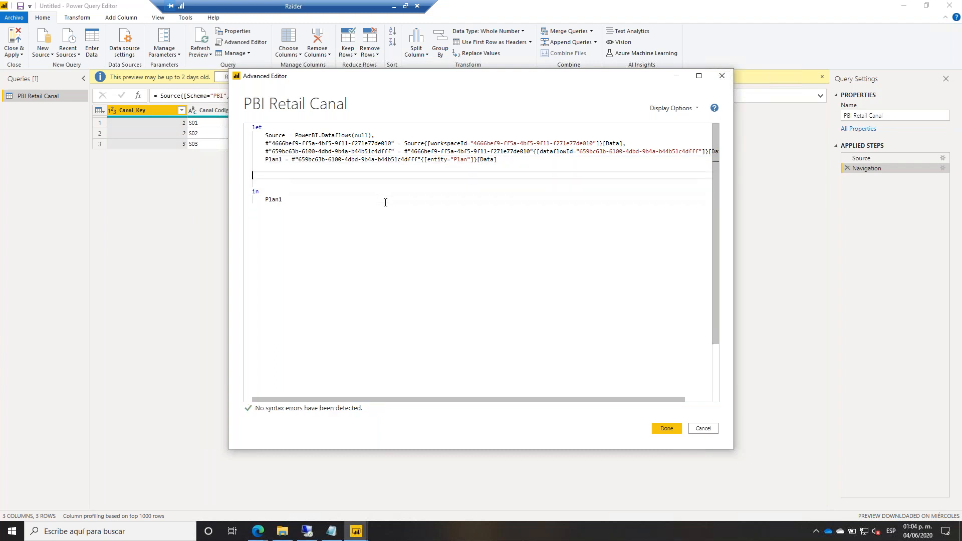
{"action": "left_click", "coordinate": [659, 428]}
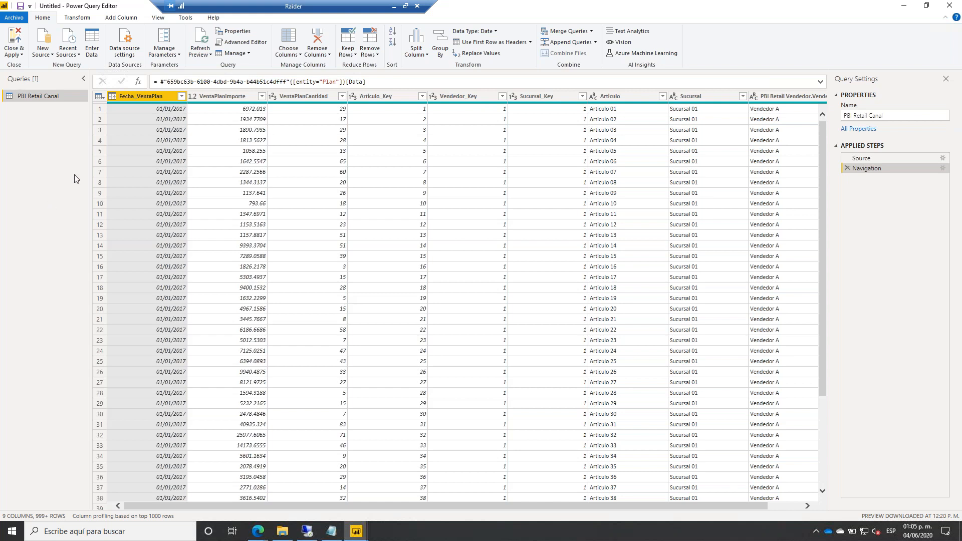
Open the PBI Retail Canal query's Advanced Editor and insert a // comment line after let.
{"action": "right_click", "coordinate": [62, 97]}
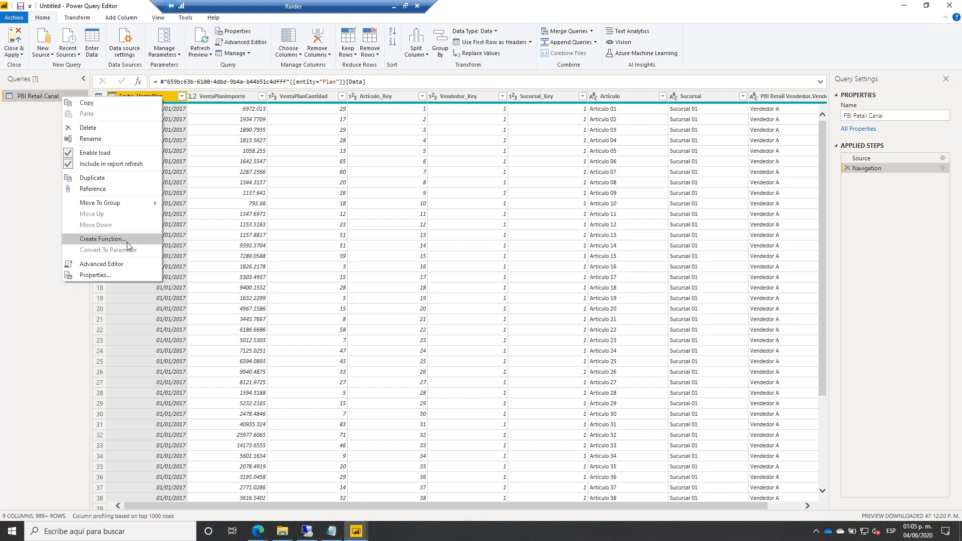
{"action": "left_click", "coordinate": [124, 262]}
{"action": "left_click", "coordinate": [302, 130]}
{"action": "key", "text": "Return"}
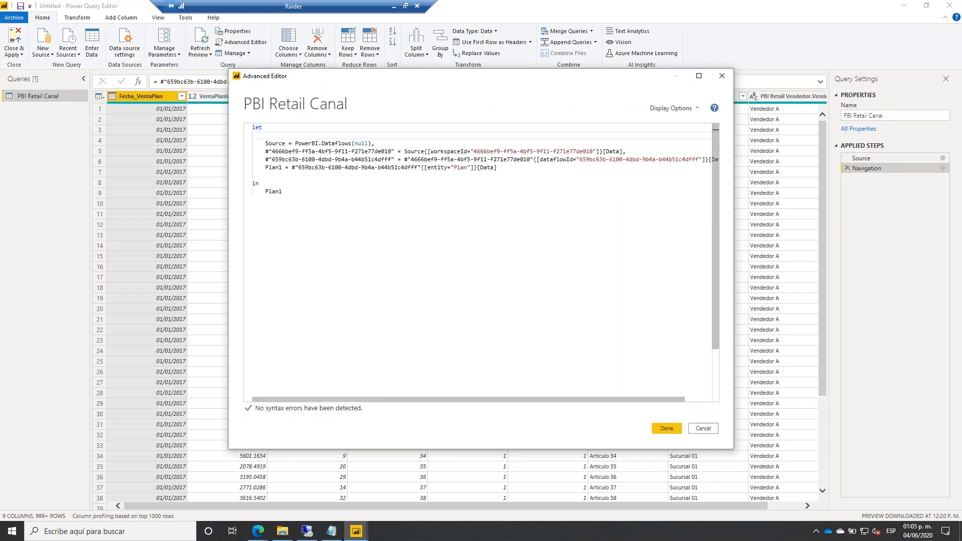
{"action": "type", "text": "//"}
{"action": "key", "text": "Down"}
{"action": "key", "text": "Down"}
{"action": "key", "text": "Down"}
{"action": "key", "text": "Down"}
{"action": "key", "text": "Down"}
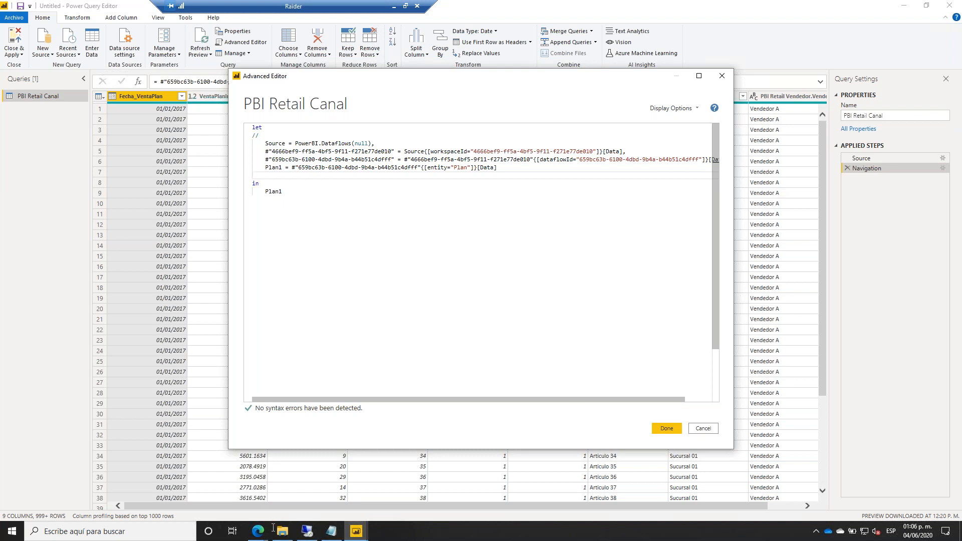
In Edge, open the PBIUG DF simple workspace and set its item filter to Todas.
{"action": "mouse_move", "coordinate": [258, 530]}
{"action": "left_click", "coordinate": [226, 500]}
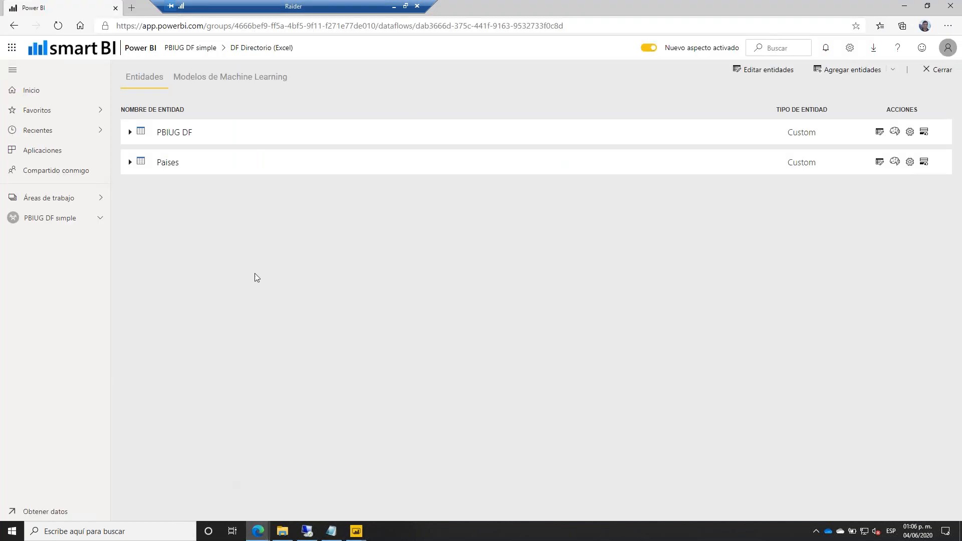
{"action": "left_click", "coordinate": [44, 219]}
{"action": "left_click", "coordinate": [230, 138]}
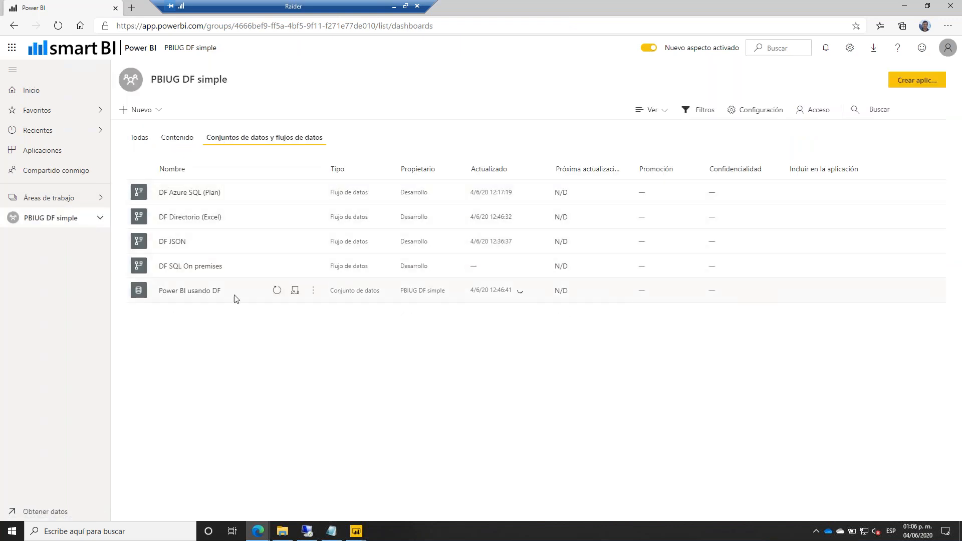
{"action": "left_click", "coordinate": [187, 137]}
{"action": "left_click", "coordinate": [136, 141]}
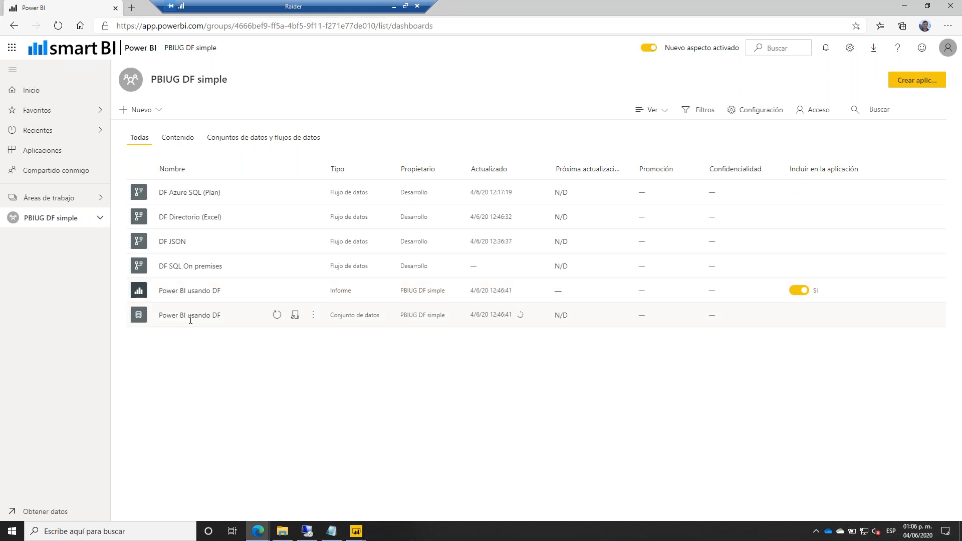